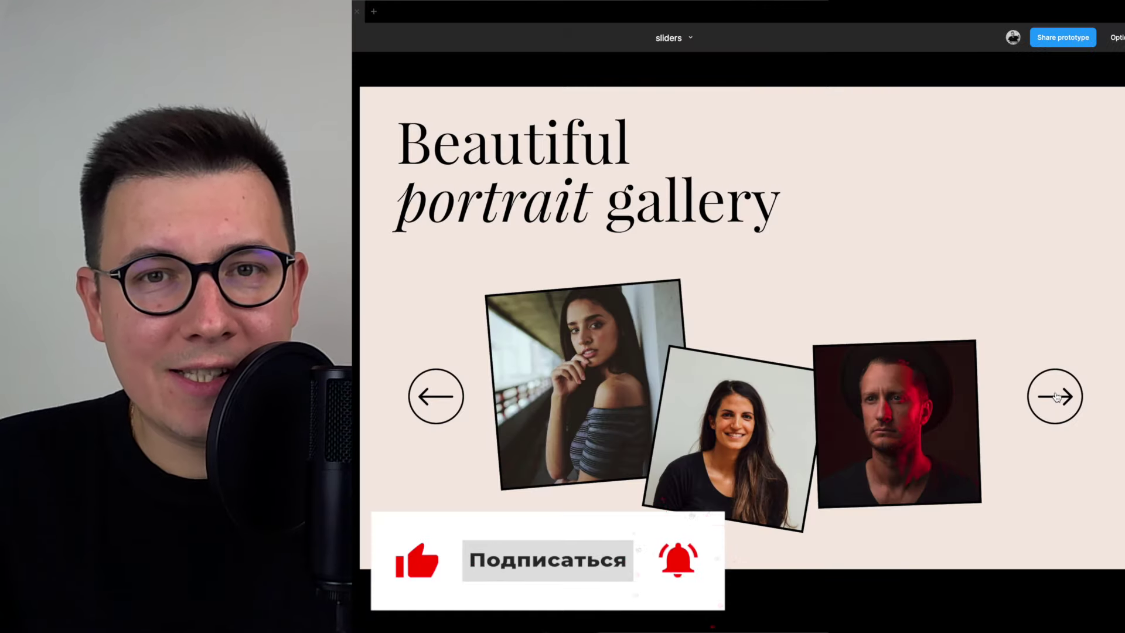
# Preview the portrait gallery, headphone and slider-five prototypes by advancing each slider's right arrow.
pyautogui.click(1056, 397)
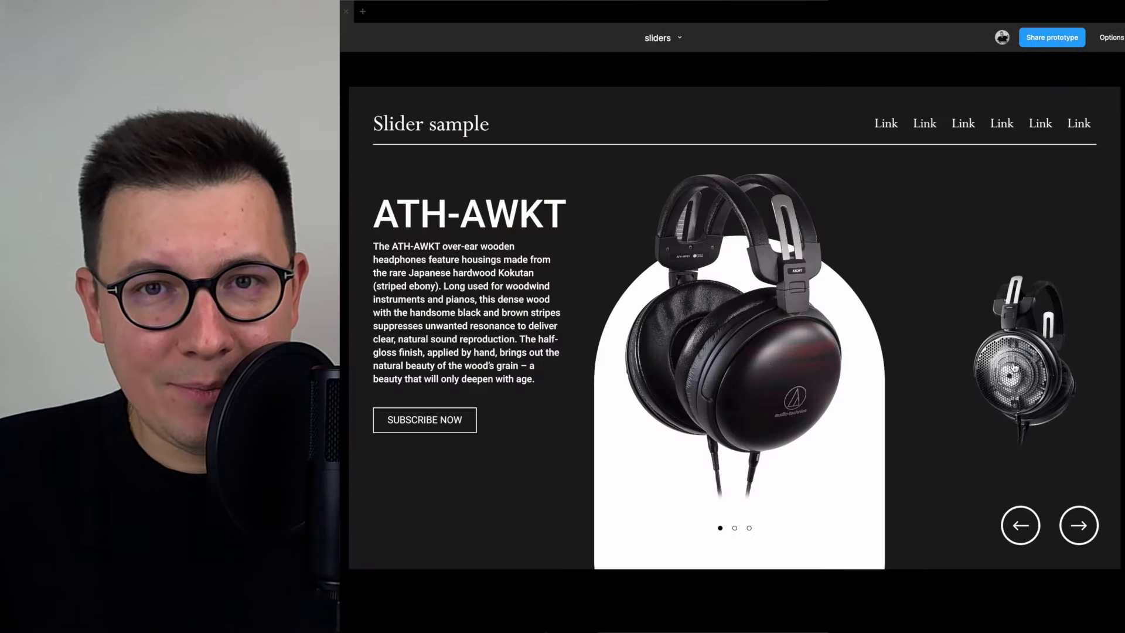
pyautogui.click(1014, 367)
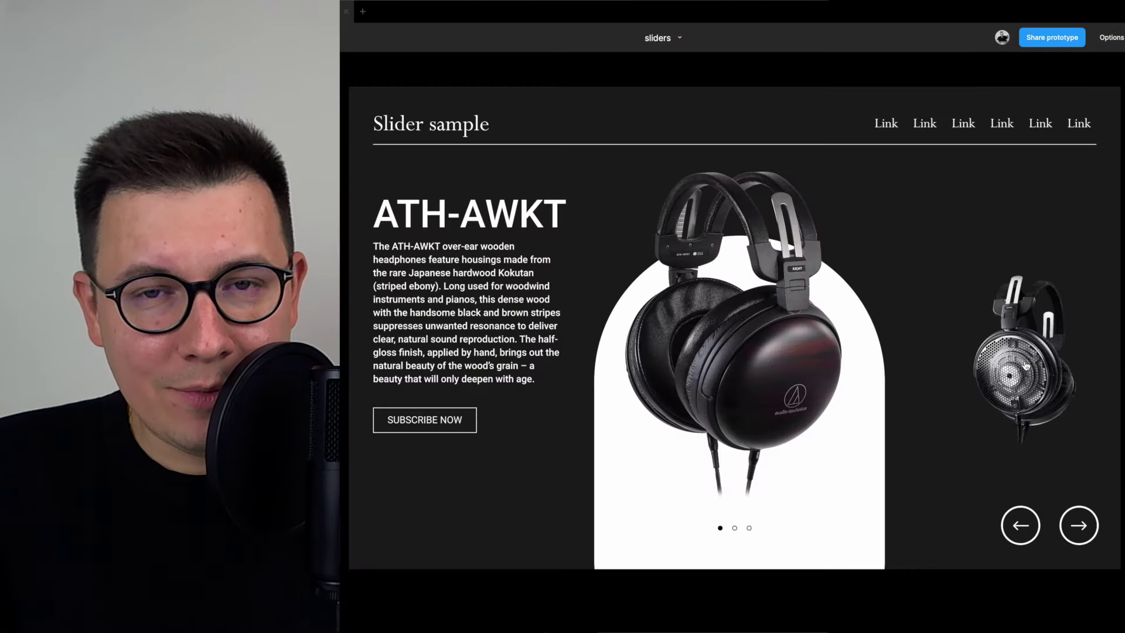
pyautogui.click(1036, 368)
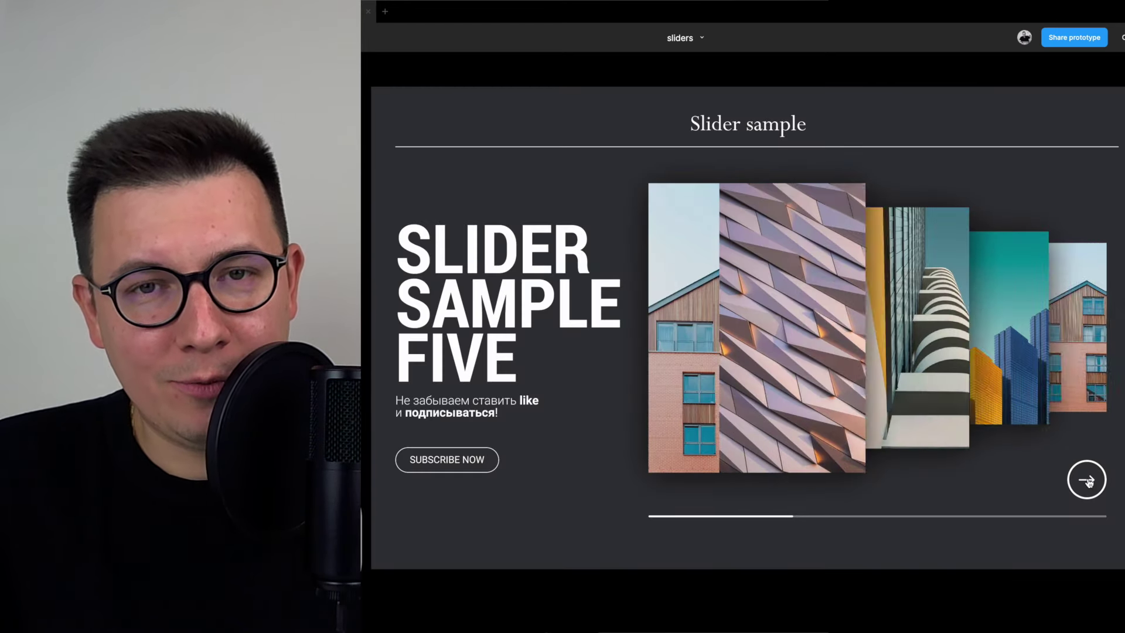
pyautogui.click(1087, 479)
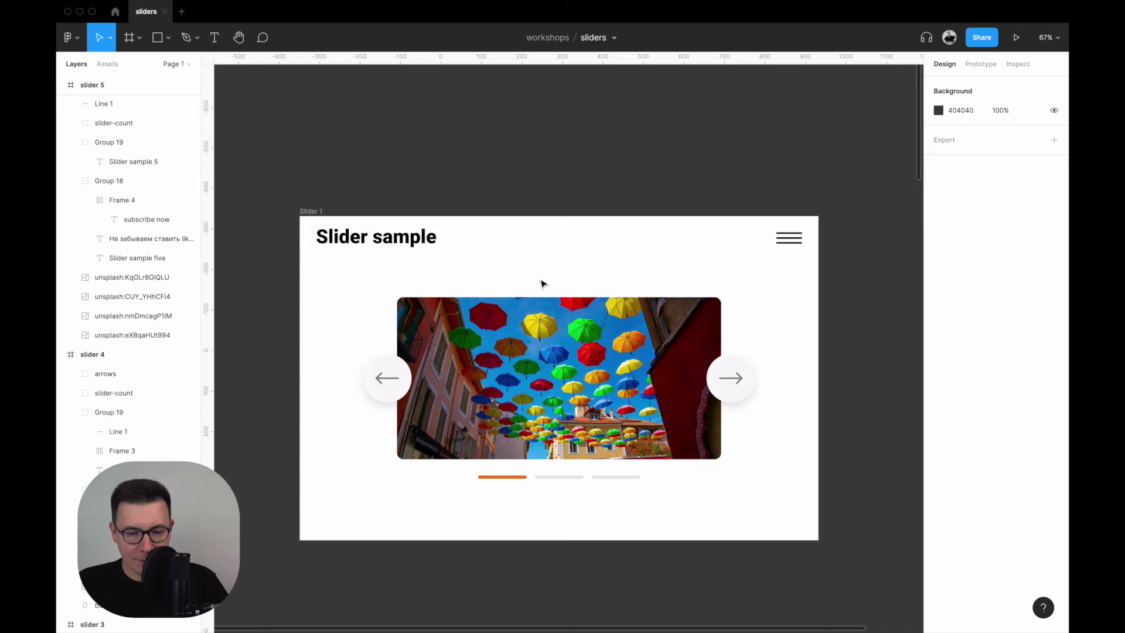
# Zoom in on Slider 1 and select the 800×400 umbrella photo.
pyautogui.scroll(3, 542, 279)
pyautogui.scroll(-2, 545, 279)
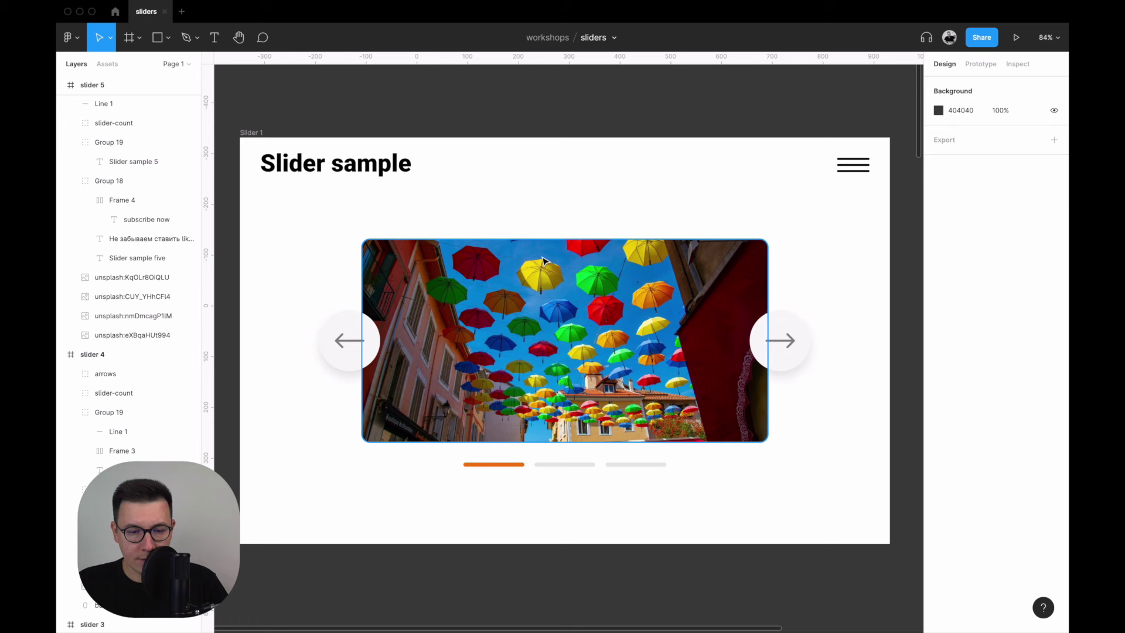
pyautogui.hscroll(5, 644, 305)
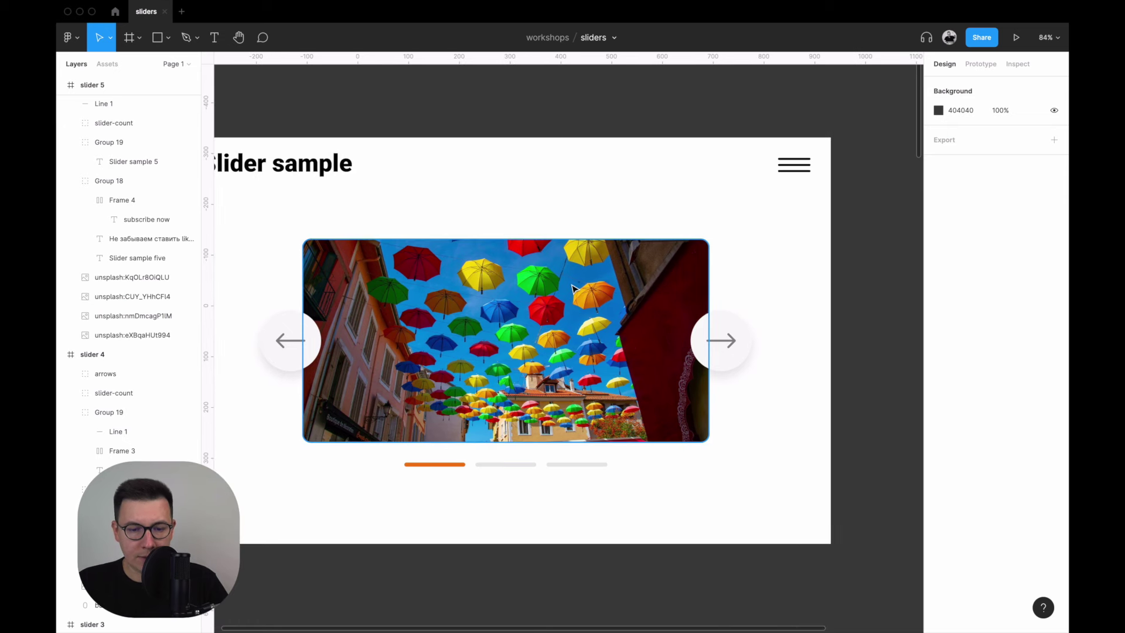
pyautogui.hscroll(-2, 572, 288)
pyautogui.click(572, 288)
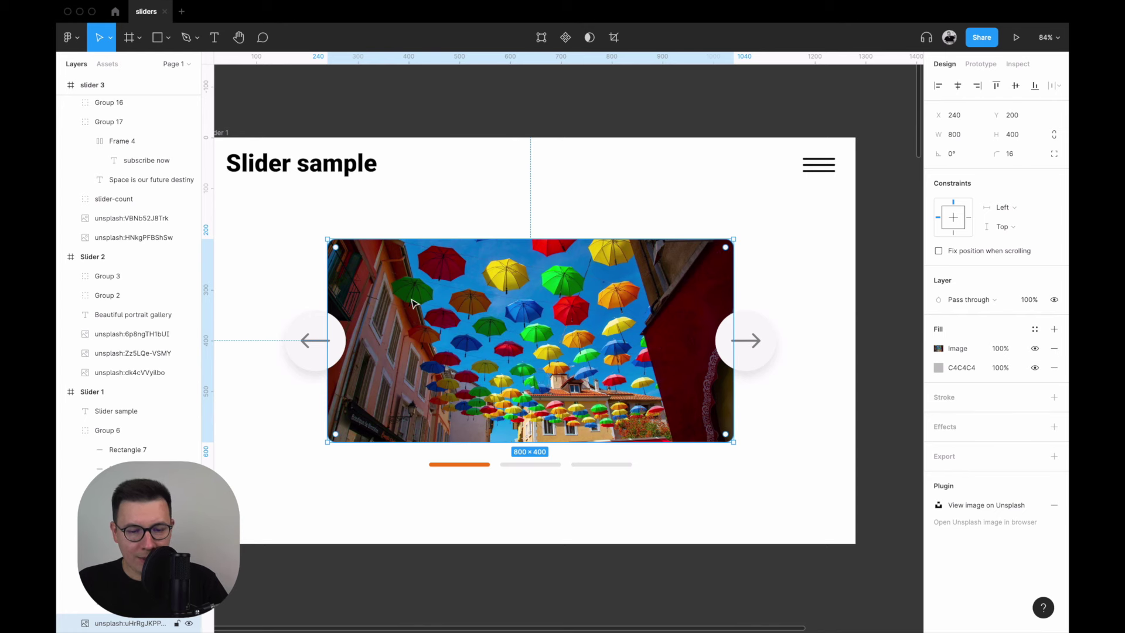
# Duplicate the umbrella photo, shorten the copy to 200 high and move it right outside the frame.
pyautogui.moveTo(412, 303); pyautogui.dragTo(716, 304)
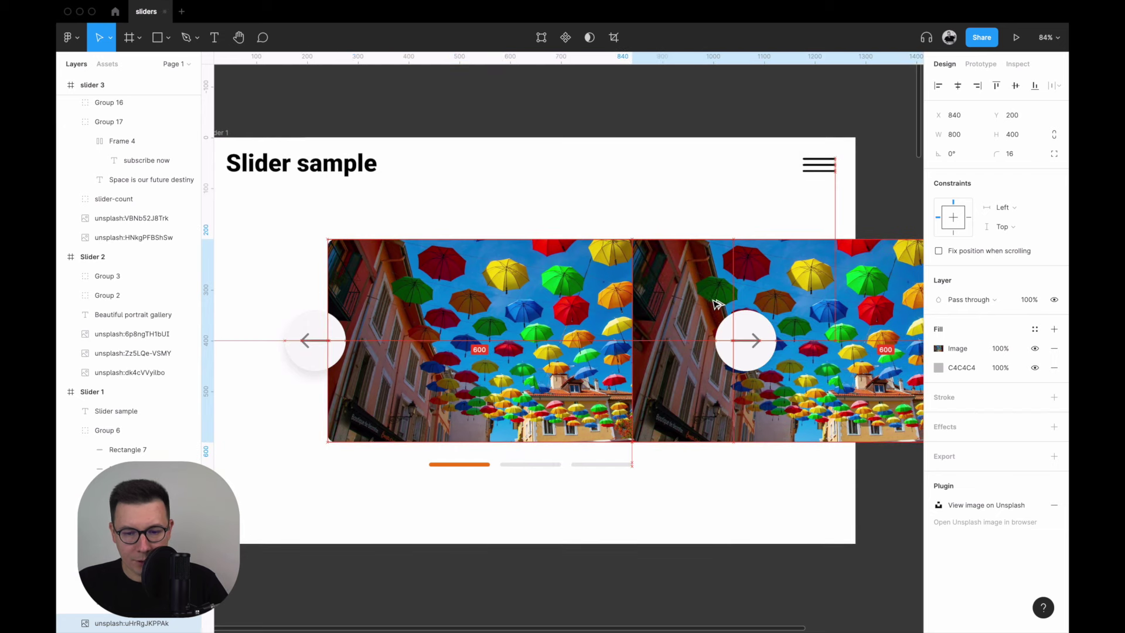
pyautogui.hscroll(5, 721, 293)
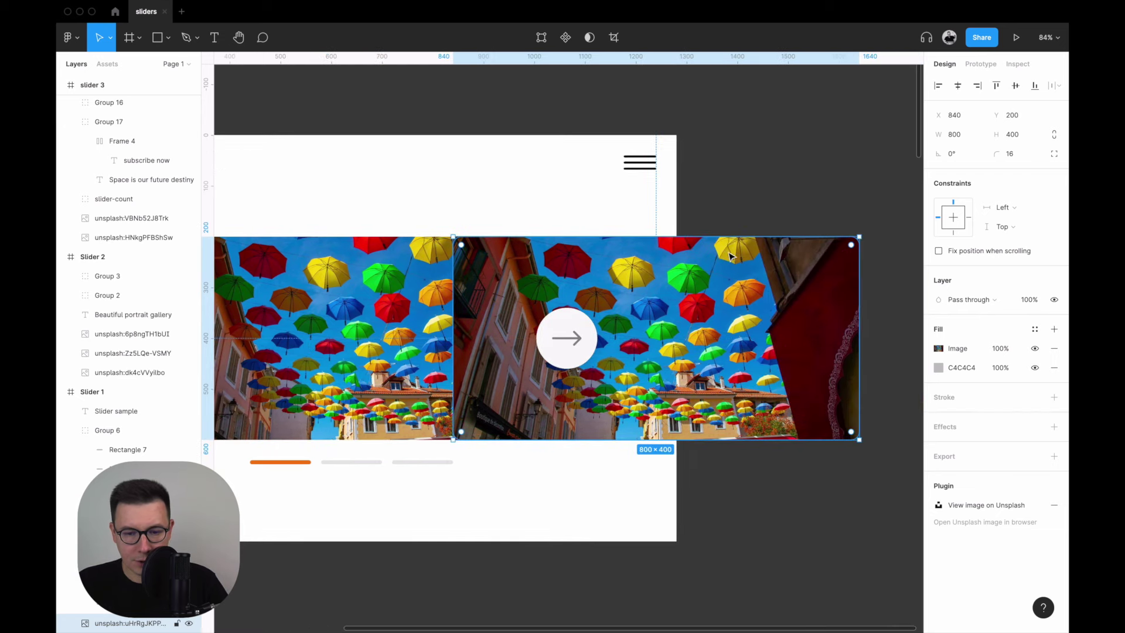
pyautogui.moveTo(682, 240); pyautogui.dragTo(678, 286)
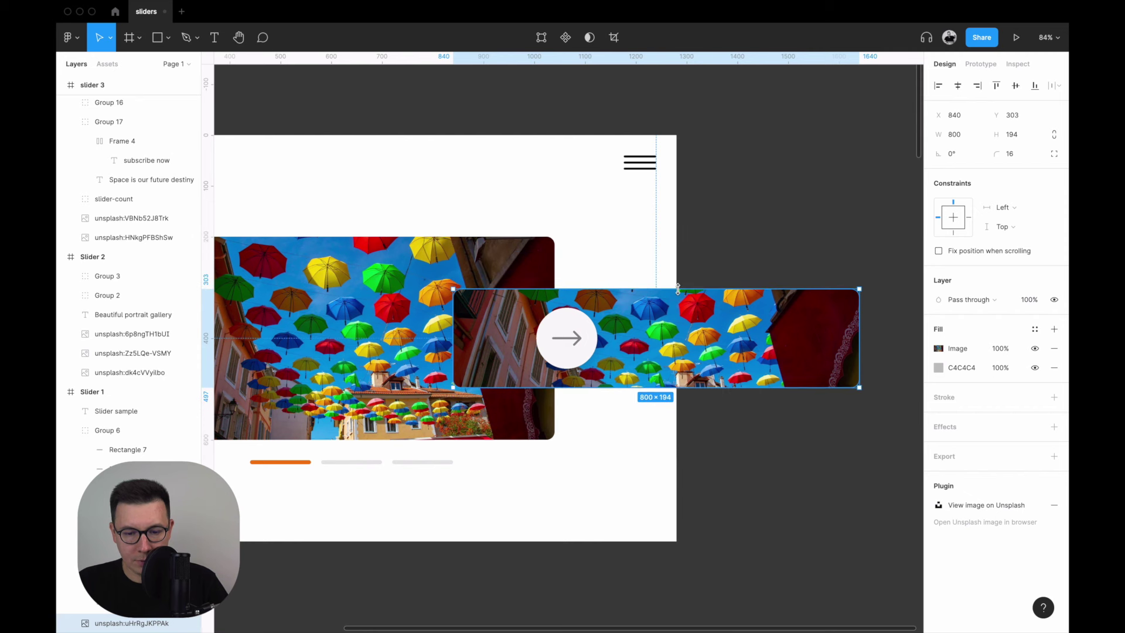
pyautogui.moveTo(678, 286); pyautogui.dragTo(680, 287)
pyautogui.write('200')
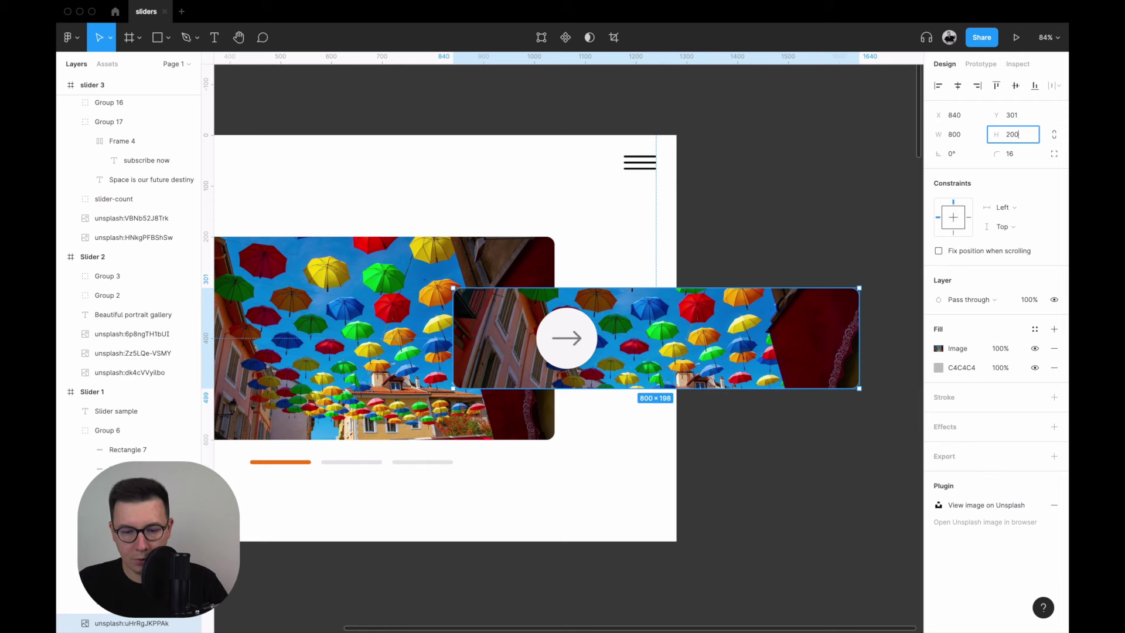
pyautogui.press('Return')
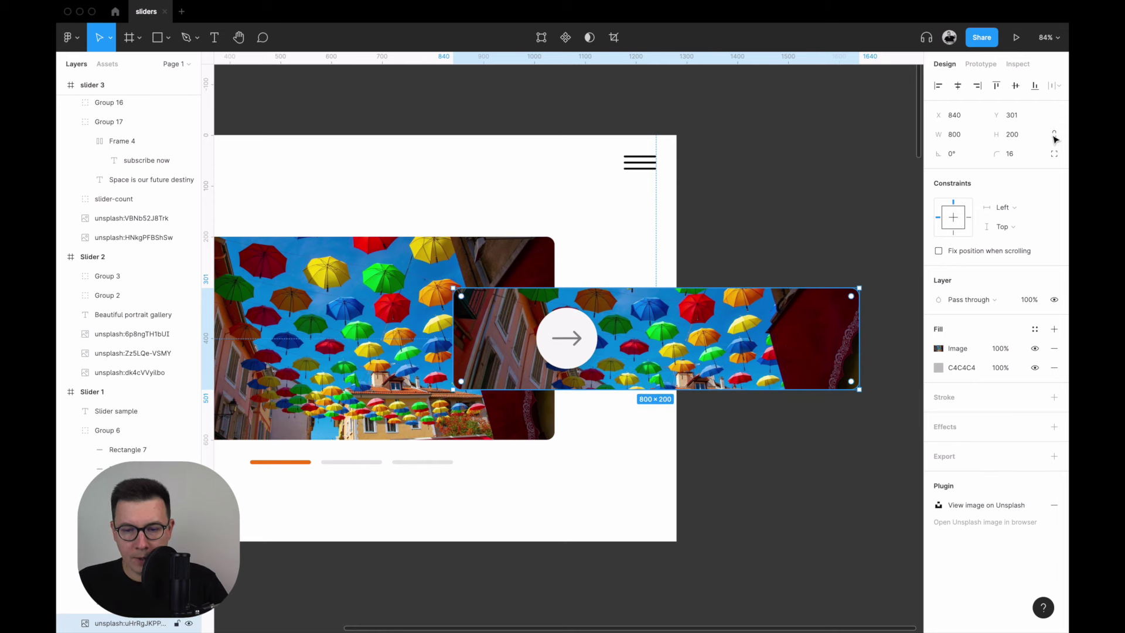
pyautogui.moveTo(479, 338); pyautogui.dragTo(638, 340)
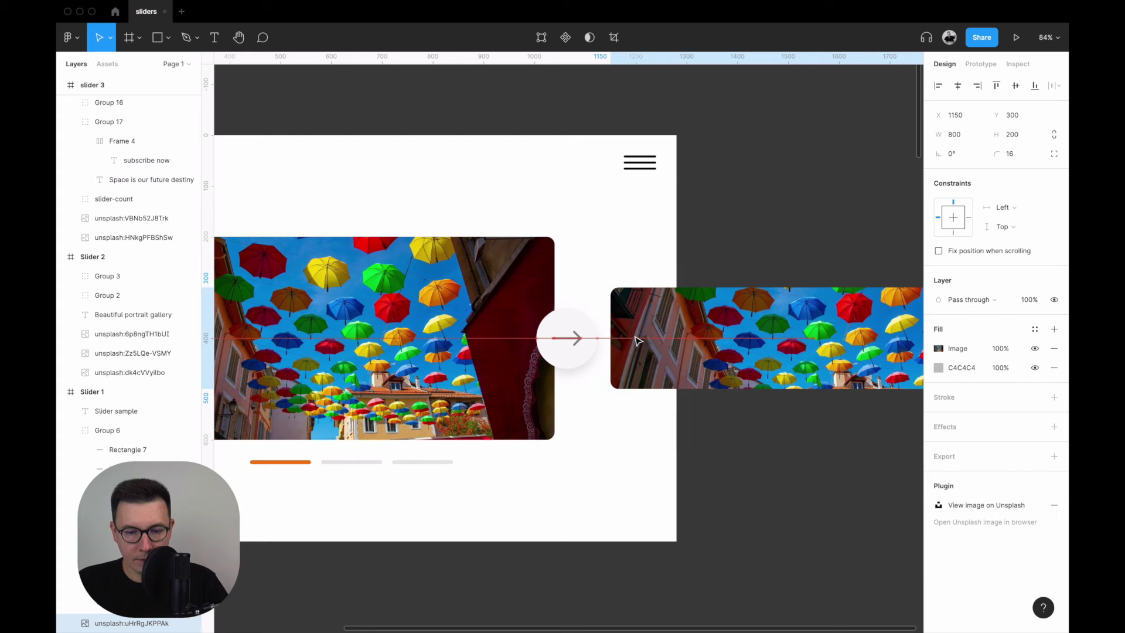
# Toggle Clip content on the Slider 1 frame off and back on.
pyautogui.hscroll(-2, 528, 165)
pyautogui.hscroll(-3, 296, 157)
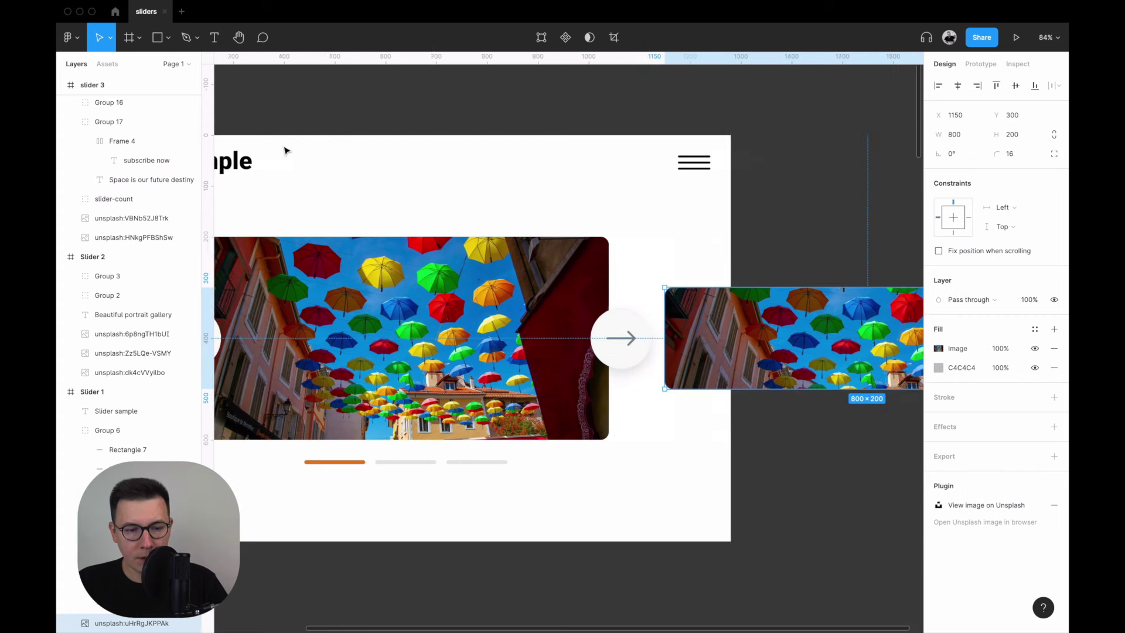
pyautogui.hscroll(-3, 412, 150)
pyautogui.hscroll(-2, 412, 149)
pyautogui.click(232, 129)
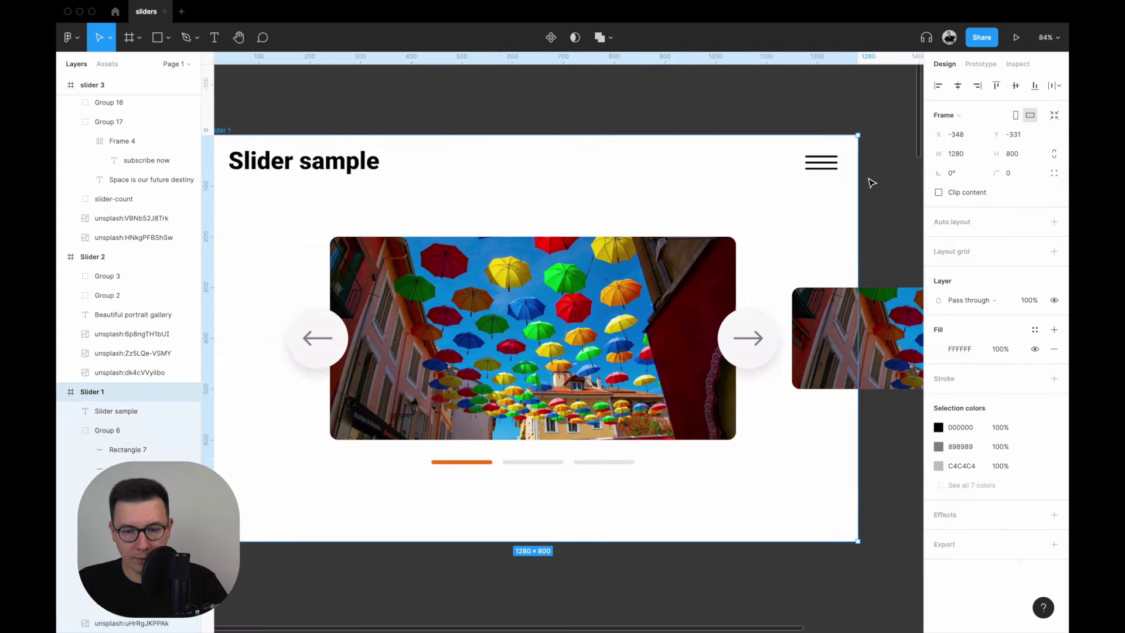
pyautogui.click(939, 193)
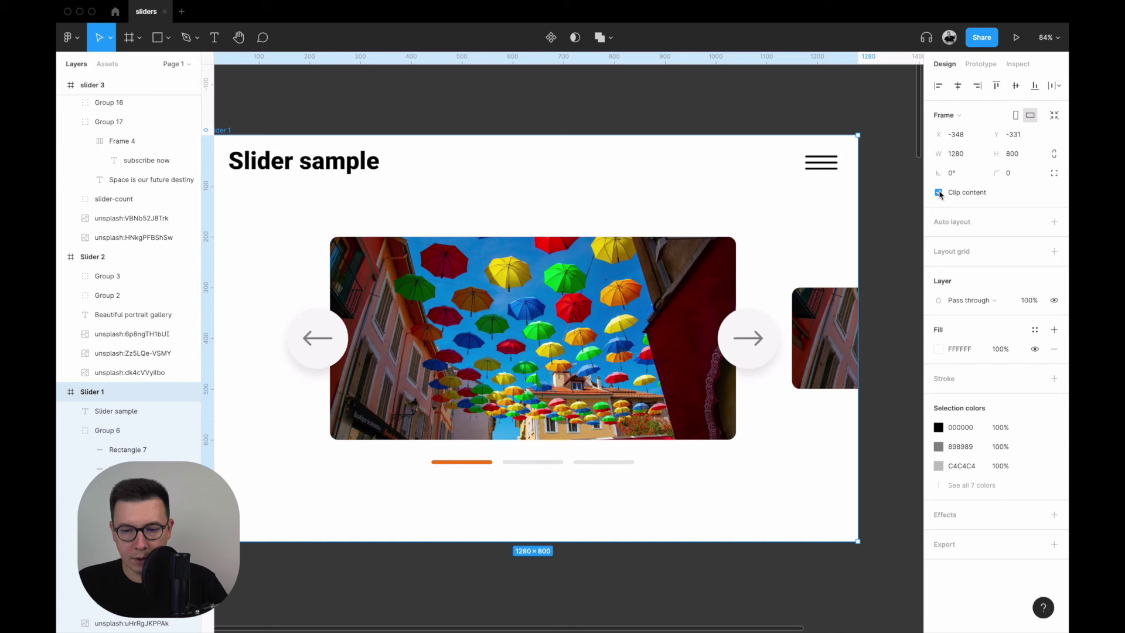
pyautogui.click(939, 193)
# Place a second 800×200 copy stacked above the first and select both copies.
pyautogui.hscroll(2, 684, 95)
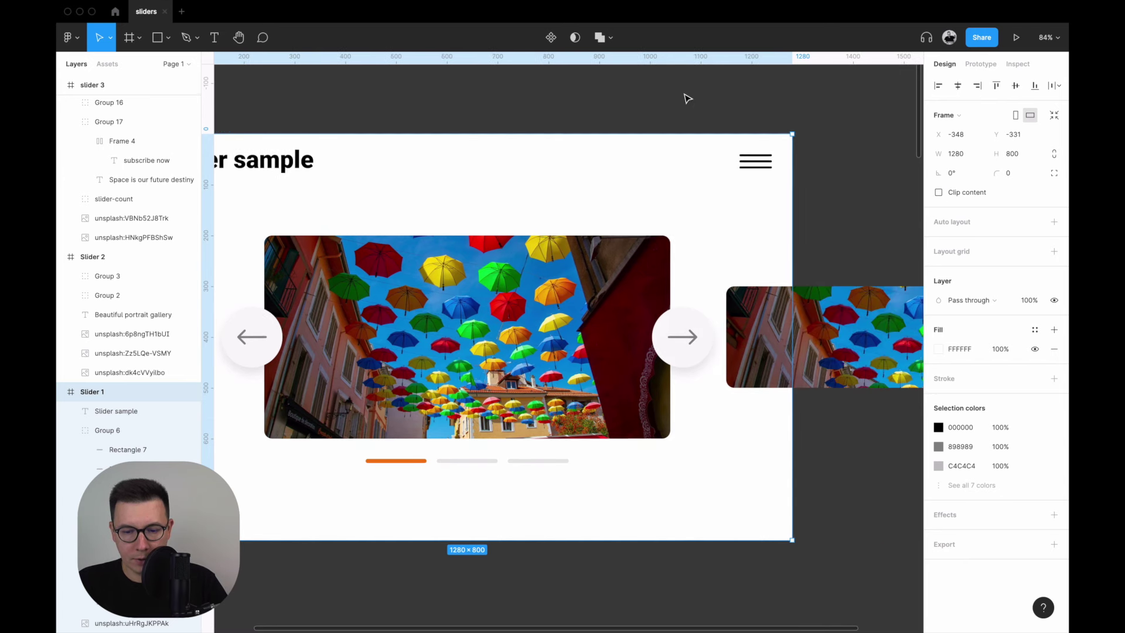
pyautogui.hscroll(4, 751, 148)
pyautogui.click(640, 340)
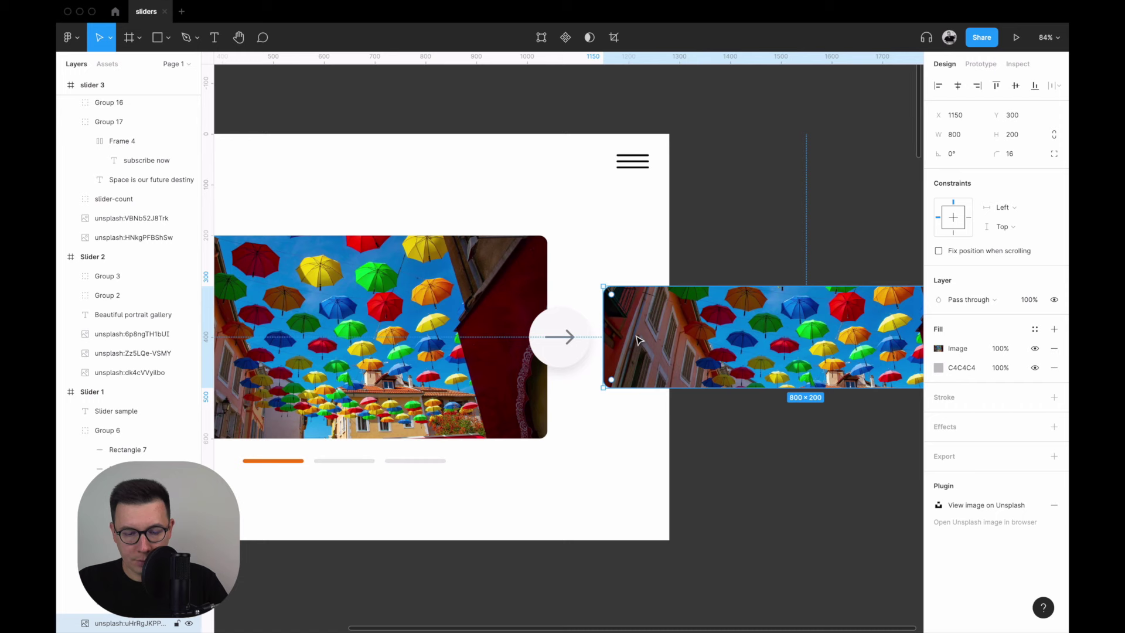
pyautogui.moveTo(640, 296); pyautogui.dragTo(641, 233)
pyautogui.keyDown('shift'); pyautogui.click(683, 381); pyautogui.keyUp('shift')
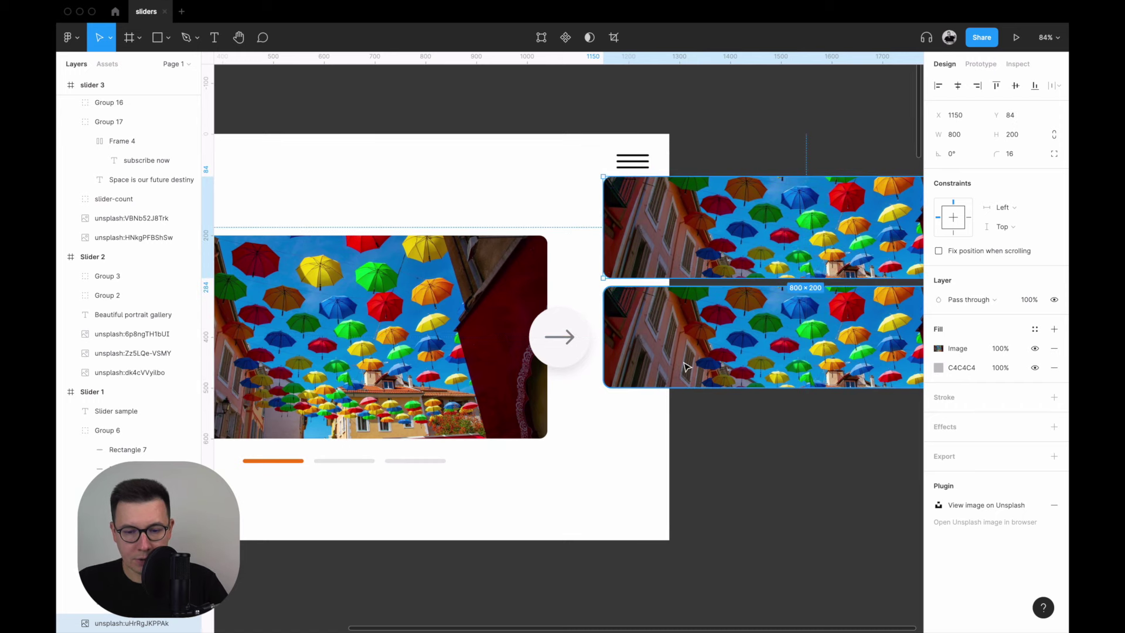
pyautogui.click(77, 46)
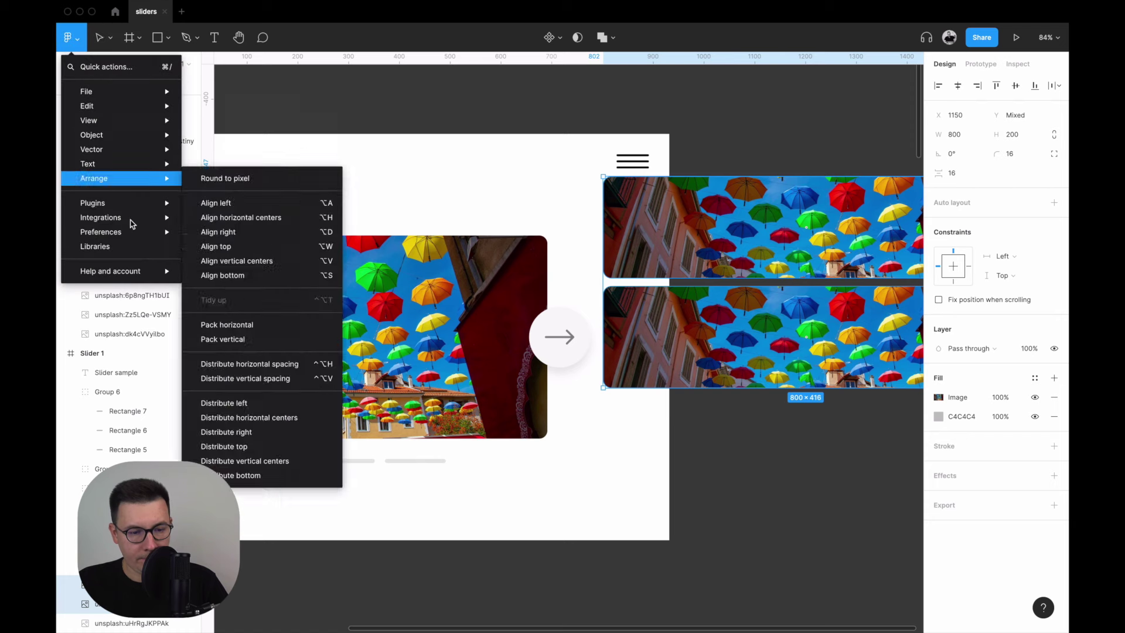
pyautogui.moveTo(93, 203)
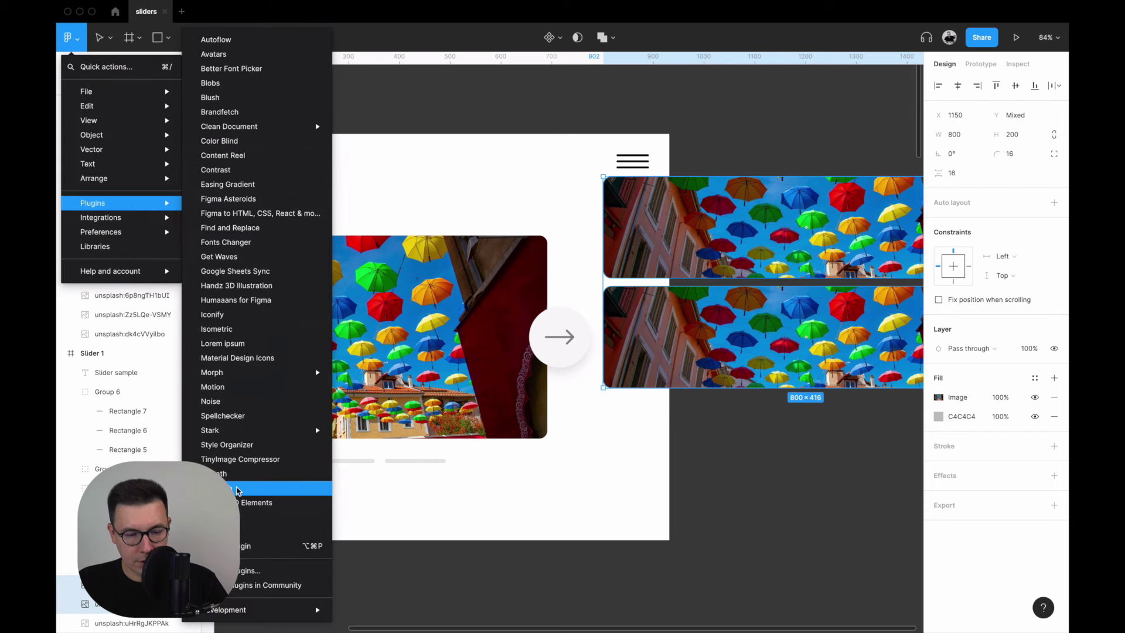
# Fill the copies with random abstract Unsplash photos and shift them into the lower slot.
pyautogui.click(240, 488)
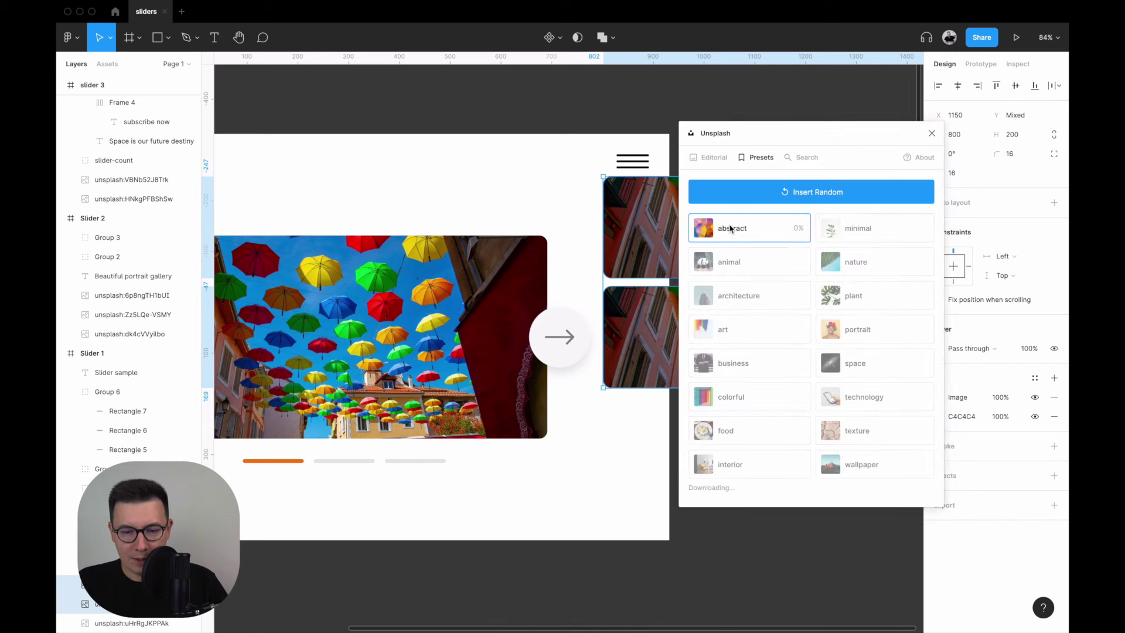
pyautogui.click(731, 229)
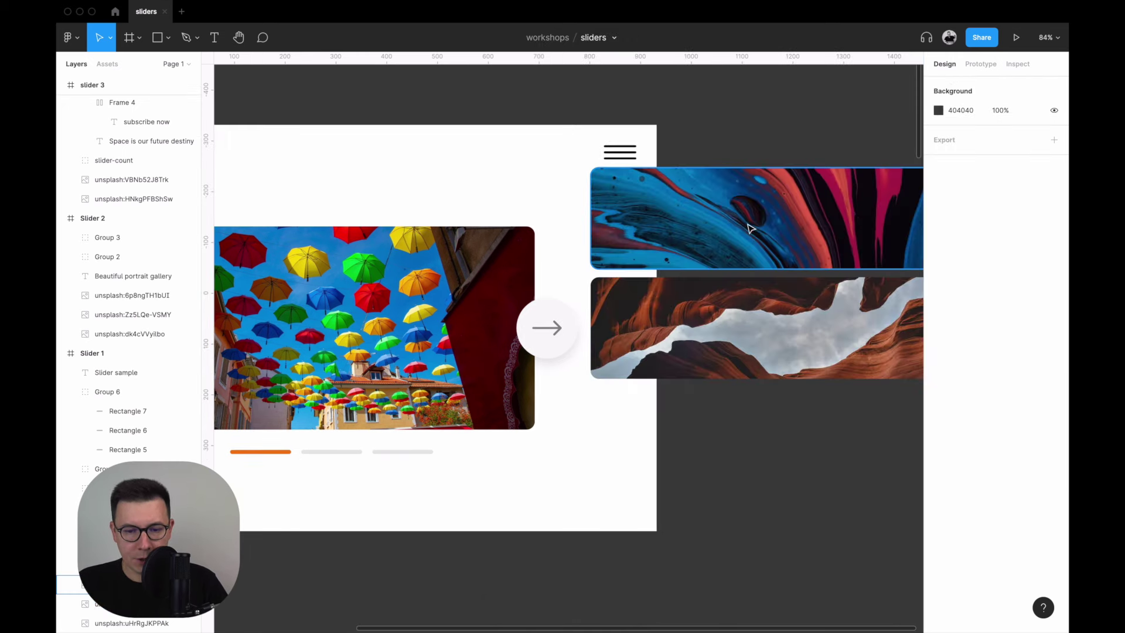
pyautogui.moveTo(714, 204); pyautogui.dragTo(714, 312)
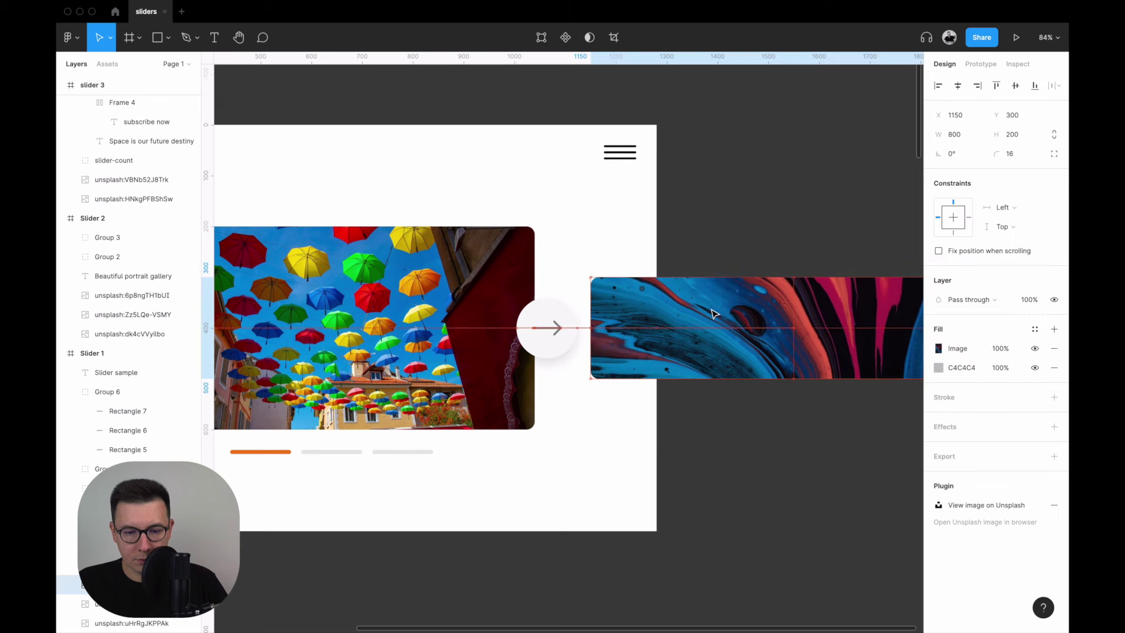
pyautogui.hscroll(-1, 683, 236)
pyautogui.hscroll(-3, 656, 269)
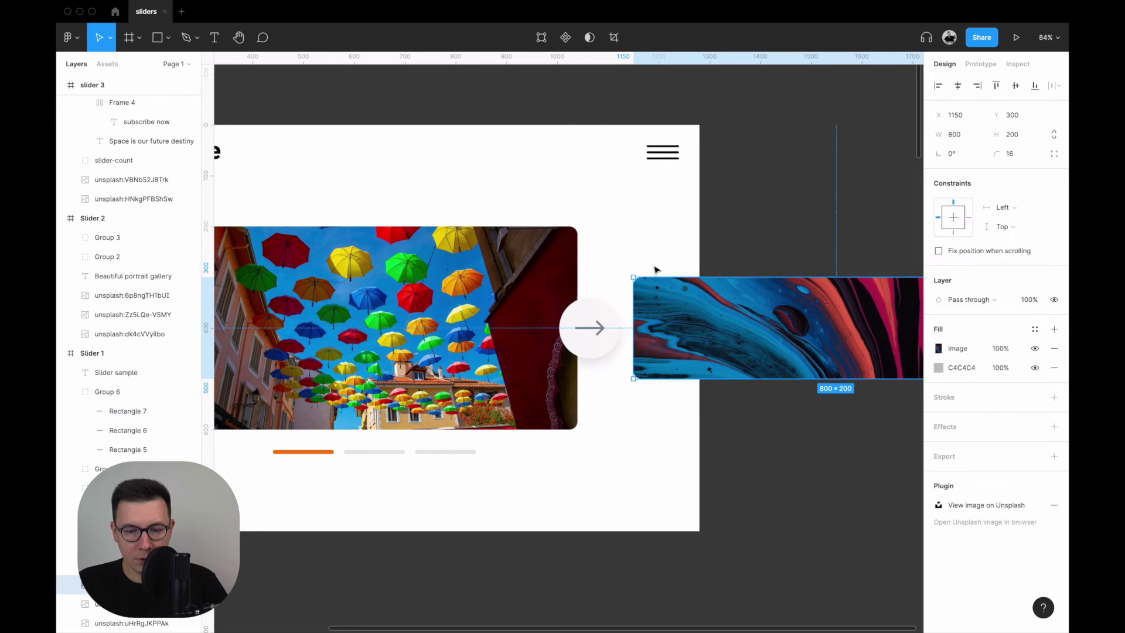
pyautogui.moveTo(657, 237)
pyautogui.mouseDown()
pyautogui.moveTo(658, 299)
pyautogui.moveTo(694, 305)
pyautogui.mouseUp()
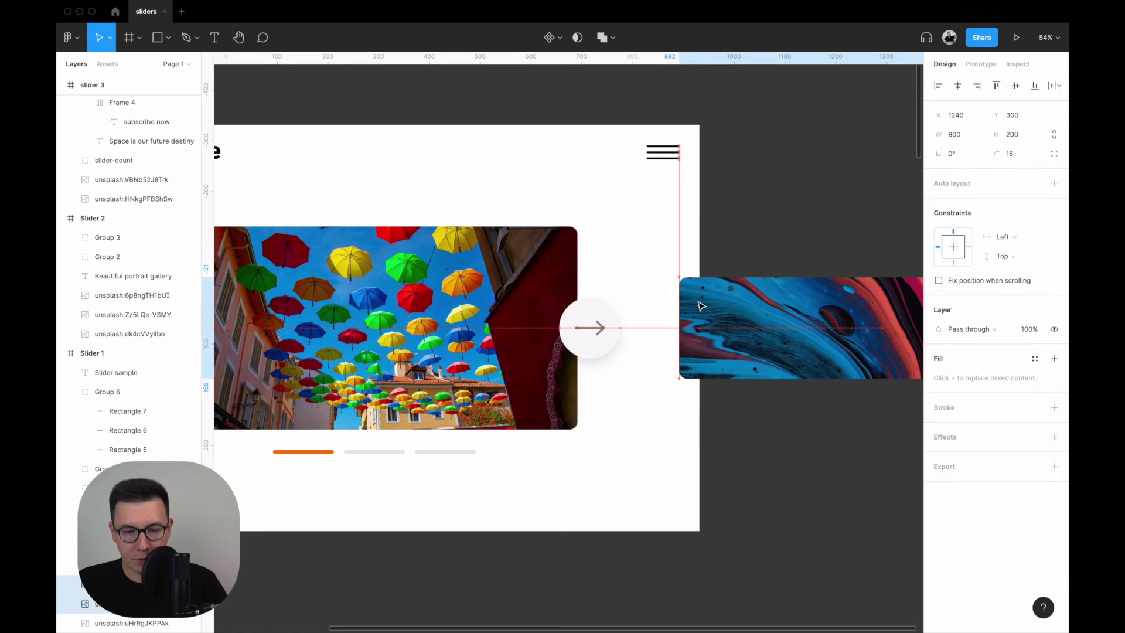
pyautogui.moveTo(694, 305); pyautogui.dragTo(717, 301)
# Turn on Clip content for Slider 1 so the overflowing photos are hidden.
pyautogui.hscroll(-5, 623, 118)
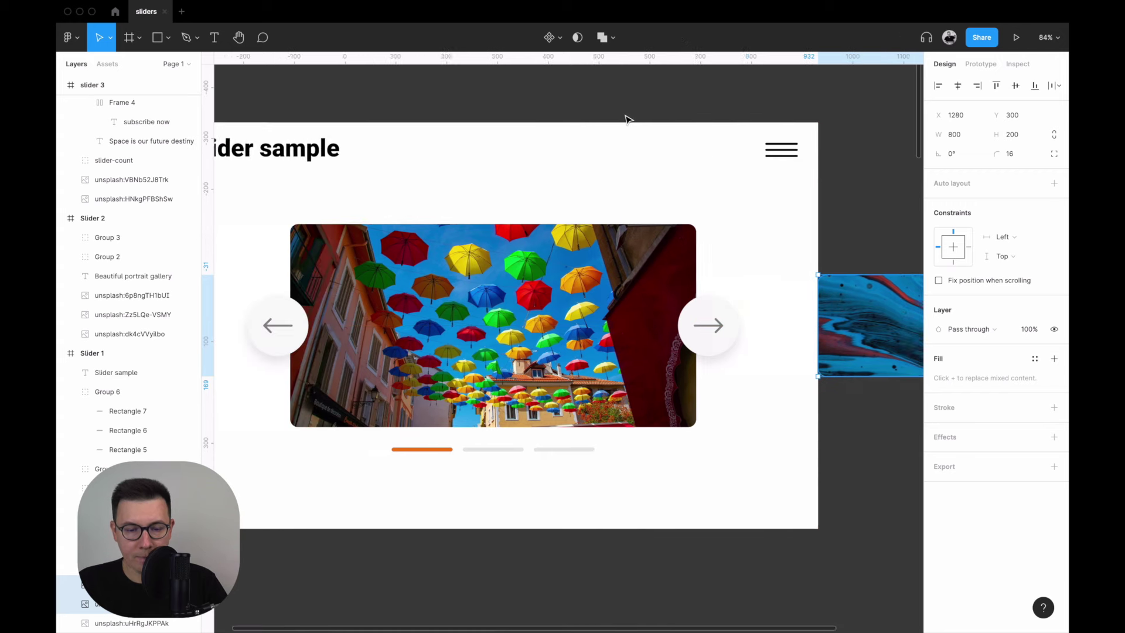
pyautogui.hscroll(-2, 468, 115)
pyautogui.hscroll(-3, 322, 113)
pyautogui.click(303, 120)
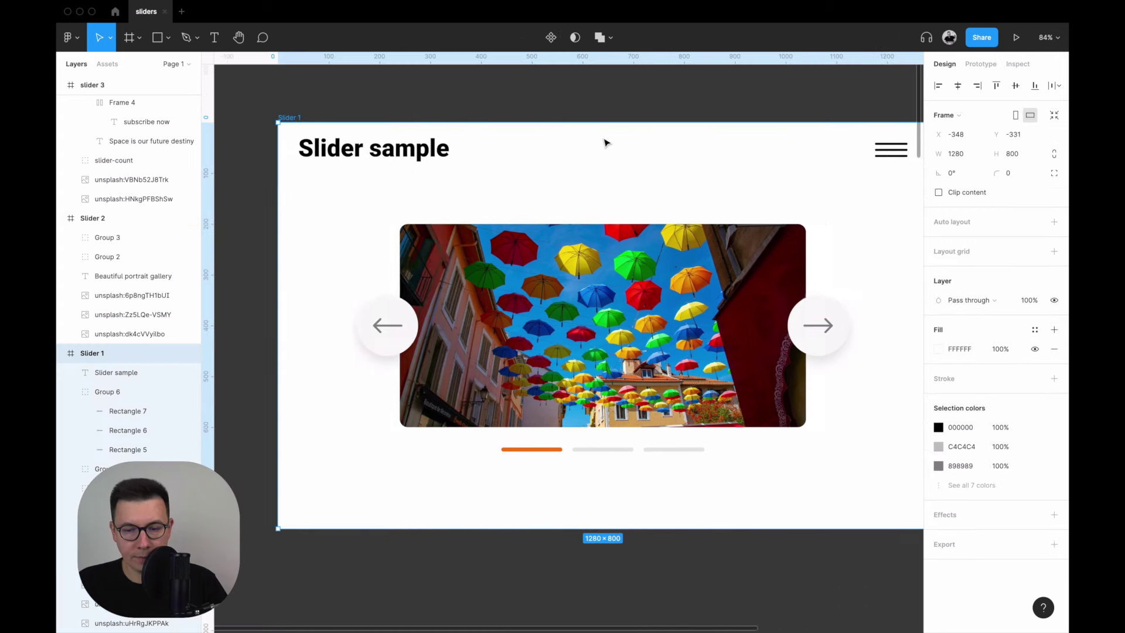
pyautogui.hscroll(5, 603, 141)
pyautogui.click(939, 192)
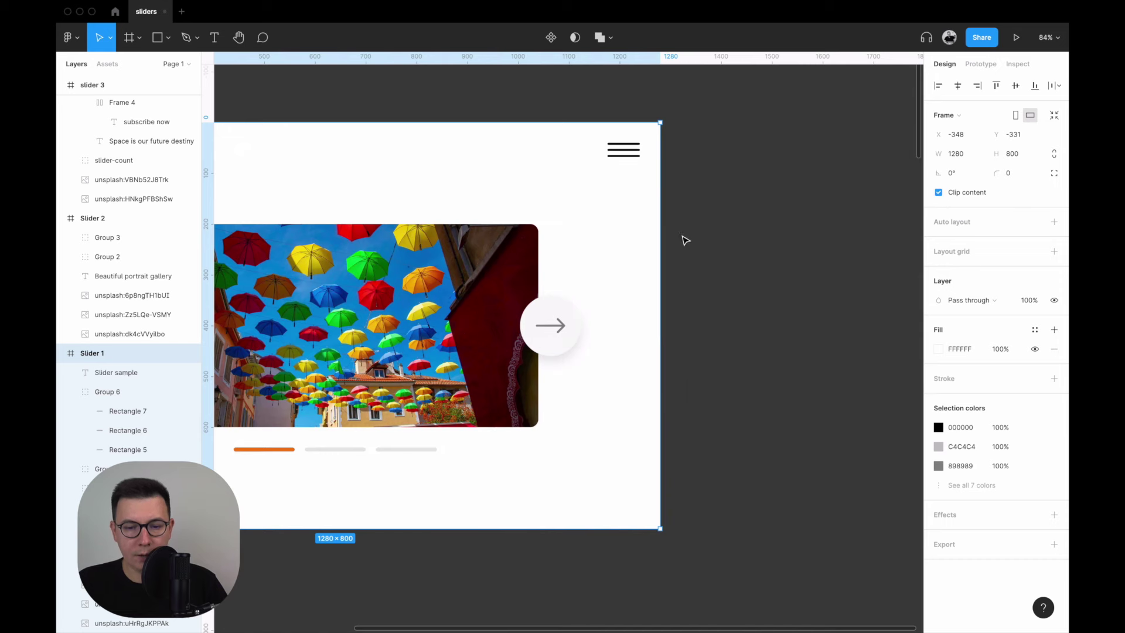
pyautogui.keyDown('ctrl'); pyautogui.scroll(-5, 685, 241); pyautogui.keyUp('ctrl')
pyautogui.keyDown('ctrl'); pyautogui.scroll(2, 661, 293); pyautogui.keyUp('ctrl')
pyautogui.keyDown('ctrl'); pyautogui.scroll(2, 661, 293); pyautogui.keyUp('ctrl')
pyautogui.keyDown('ctrl'); pyautogui.scroll(2, 660, 294); pyautogui.keyUp('ctrl')
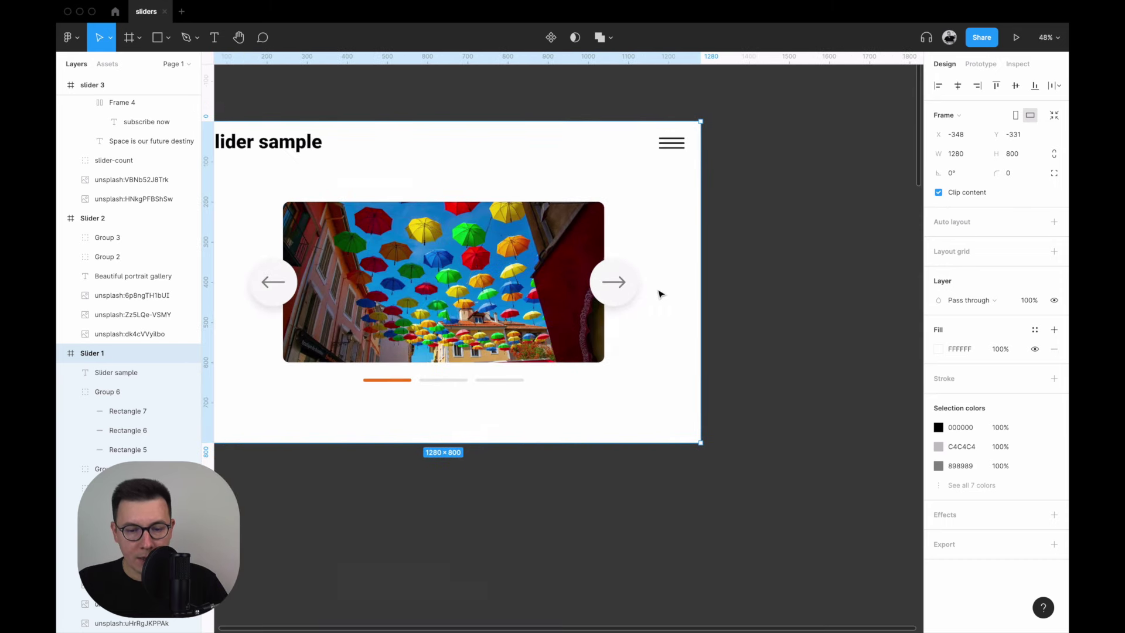
pyautogui.keyDown('ctrl'); pyautogui.scroll(2, 661, 294); pyautogui.keyUp('ctrl')
pyautogui.hscroll(-3, 621, 238)
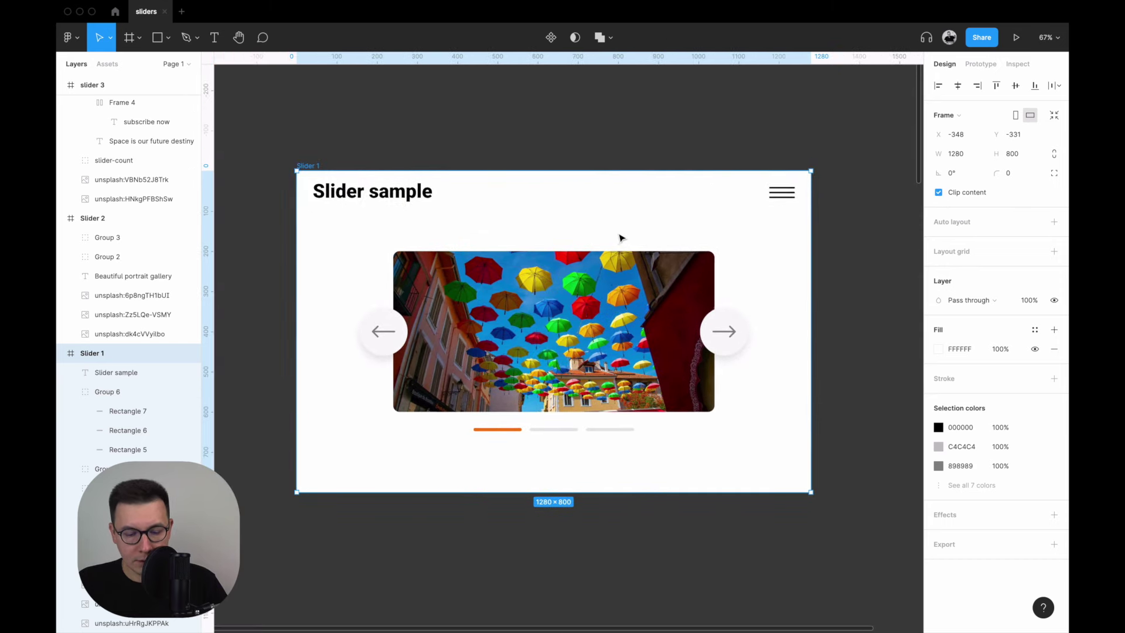
# Draw a 200×800 grey rectangle at X 0, Y 0 spanning Slider 1's left edge.
pyautogui.press('r')
pyautogui.moveTo(471, 188); pyautogui.dragTo(529, 420)
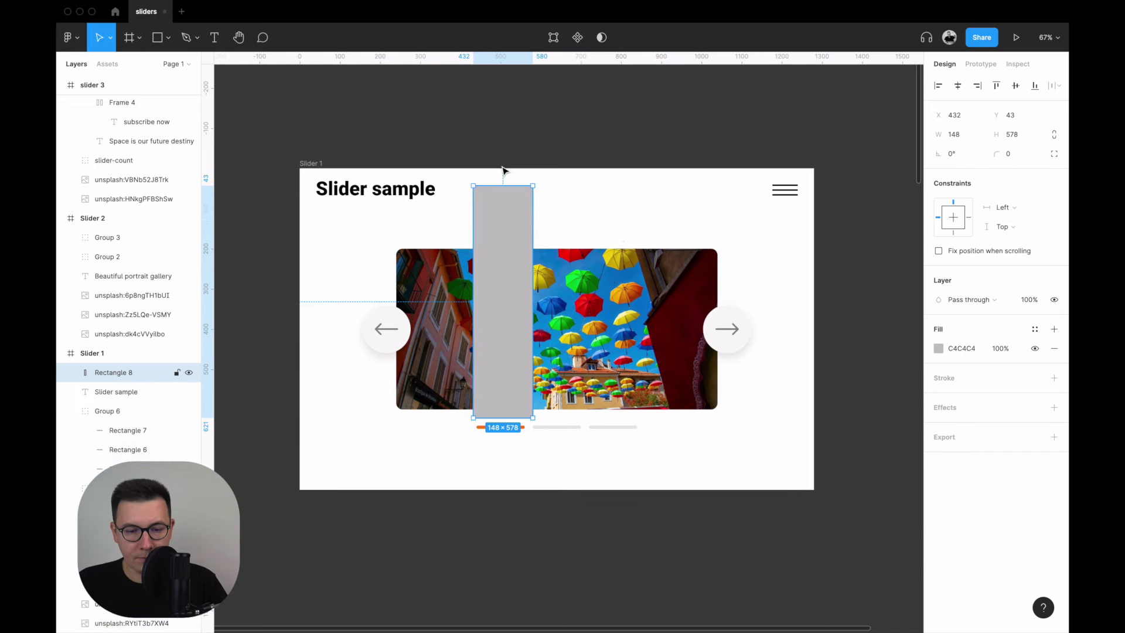
pyautogui.moveTo(494, 256)
pyautogui.mouseDown()
pyautogui.moveTo(324, 239)
pyautogui.moveTo(333, 238)
pyautogui.mouseUp()
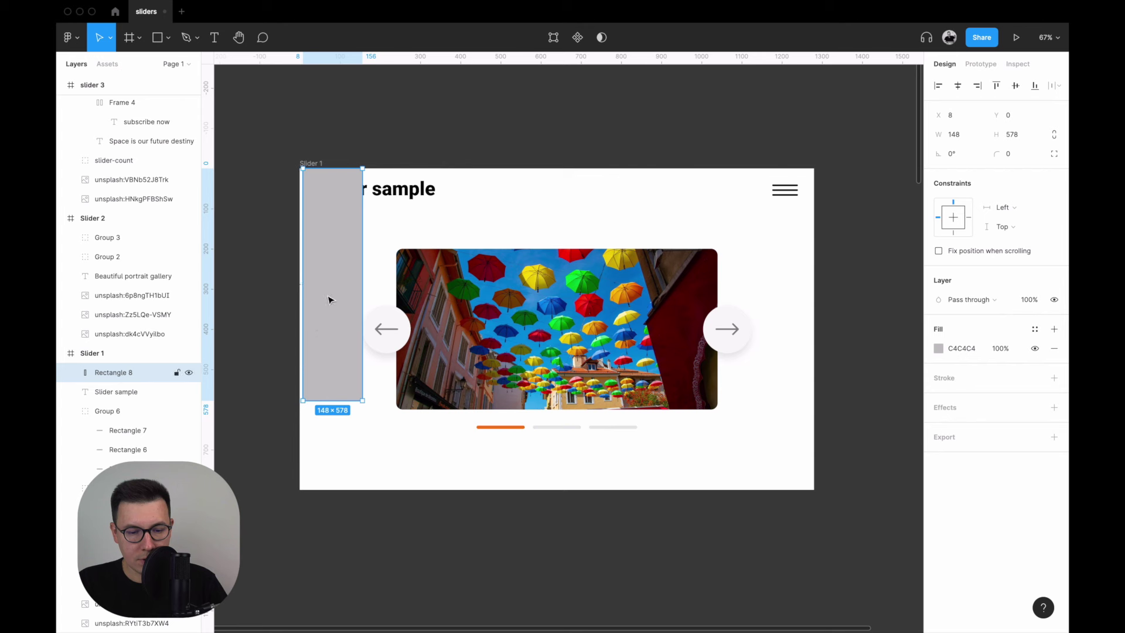
pyautogui.moveTo(328, 300); pyautogui.dragTo(324, 299)
pyautogui.moveTo(331, 401); pyautogui.dragTo(331, 489)
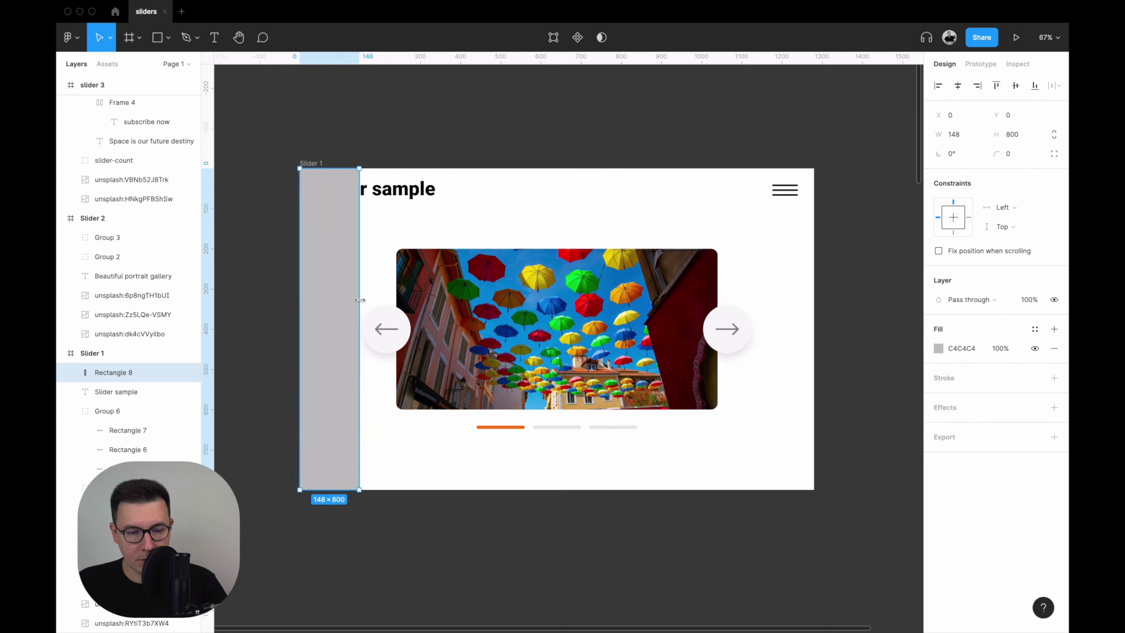
pyautogui.moveTo(360, 300); pyautogui.dragTo(382, 299)
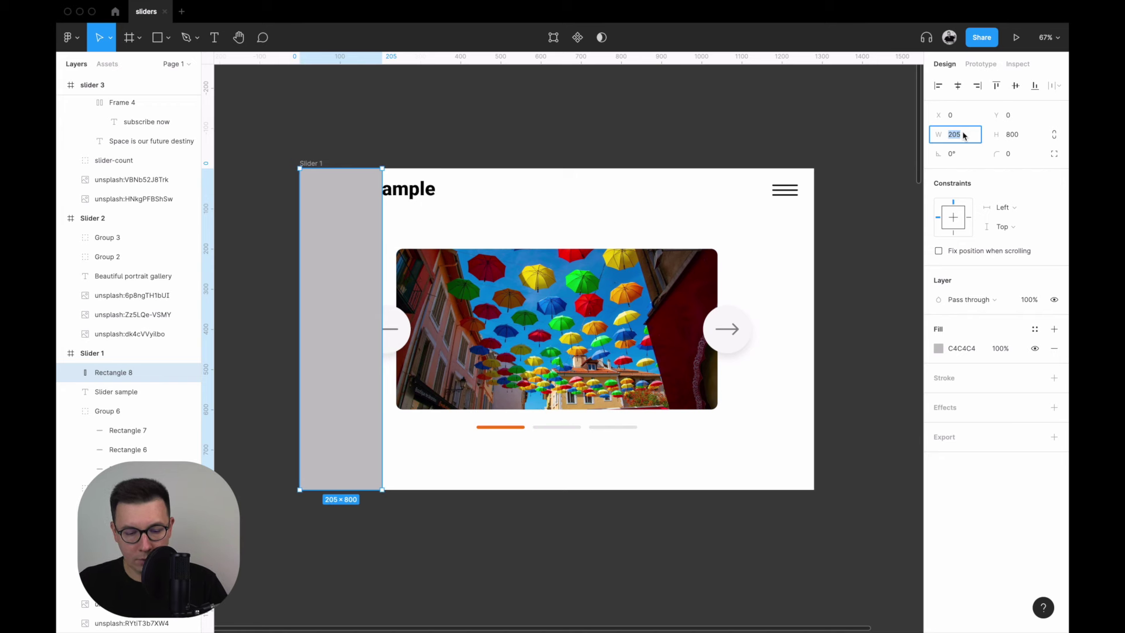
pyautogui.write('0')
pyautogui.press('Return')
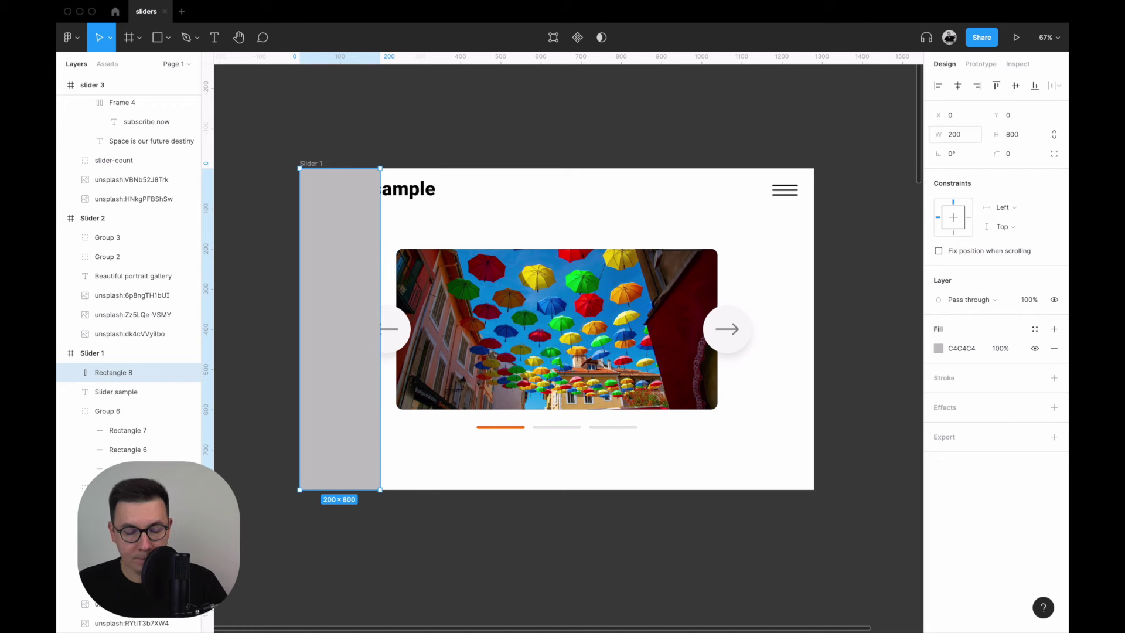
pyautogui.click(556, 137)
pyautogui.click(339, 264)
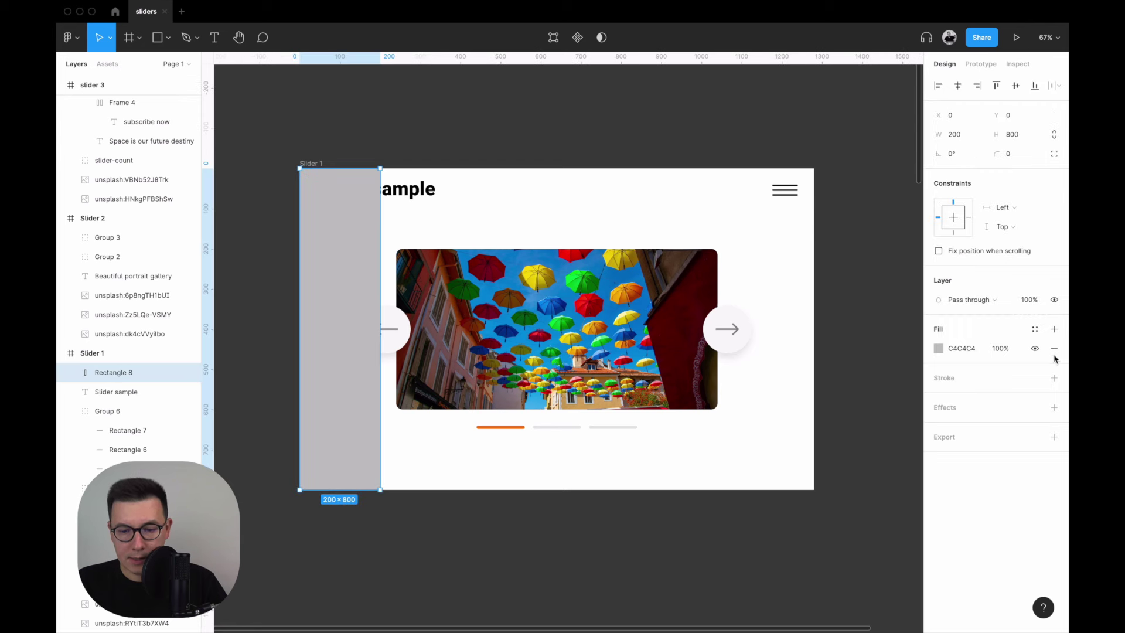
# Give the rectangle a white FFFFFF horizontal linear gradient fill fading from the left edge.
pyautogui.click(939, 349)
pyautogui.write('fff')
pyautogui.press('Return')
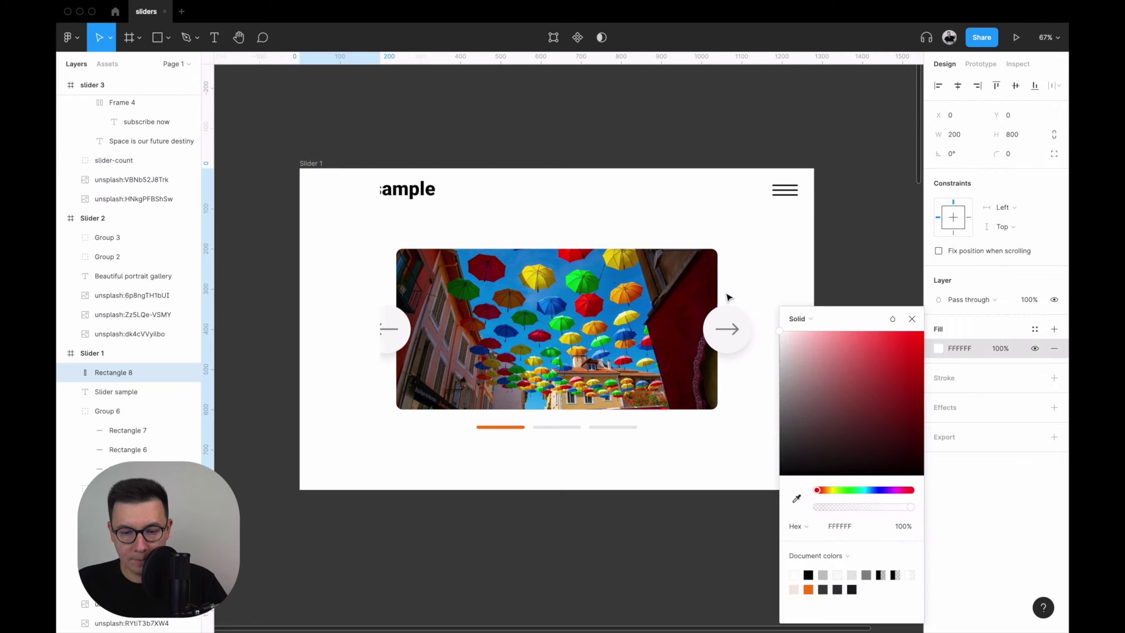
pyautogui.click(810, 319)
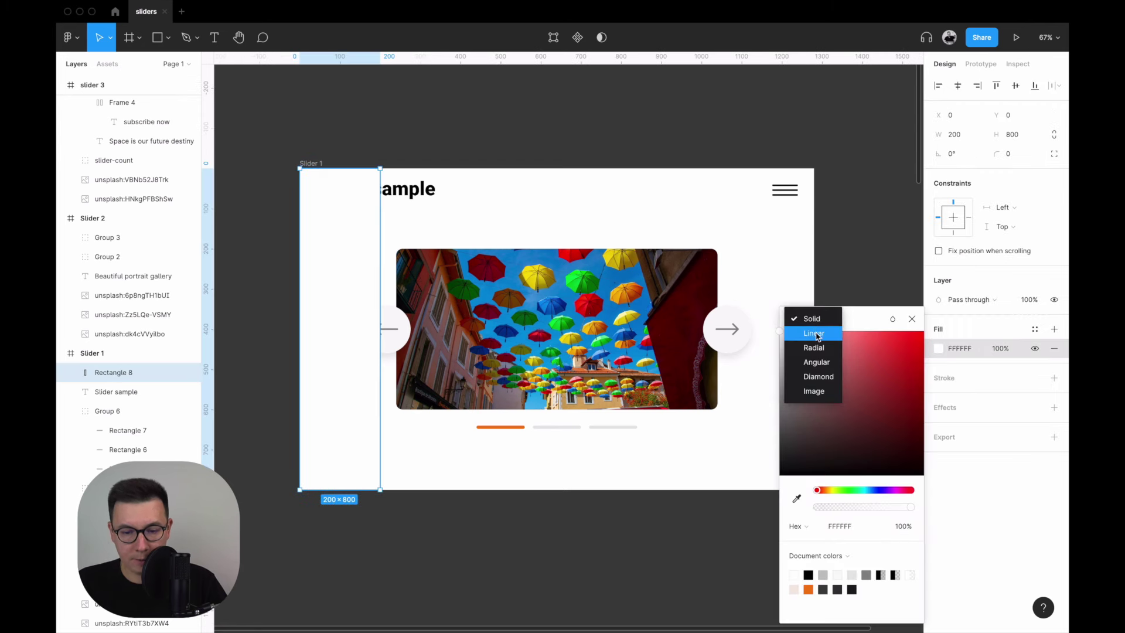
pyautogui.click(815, 334)
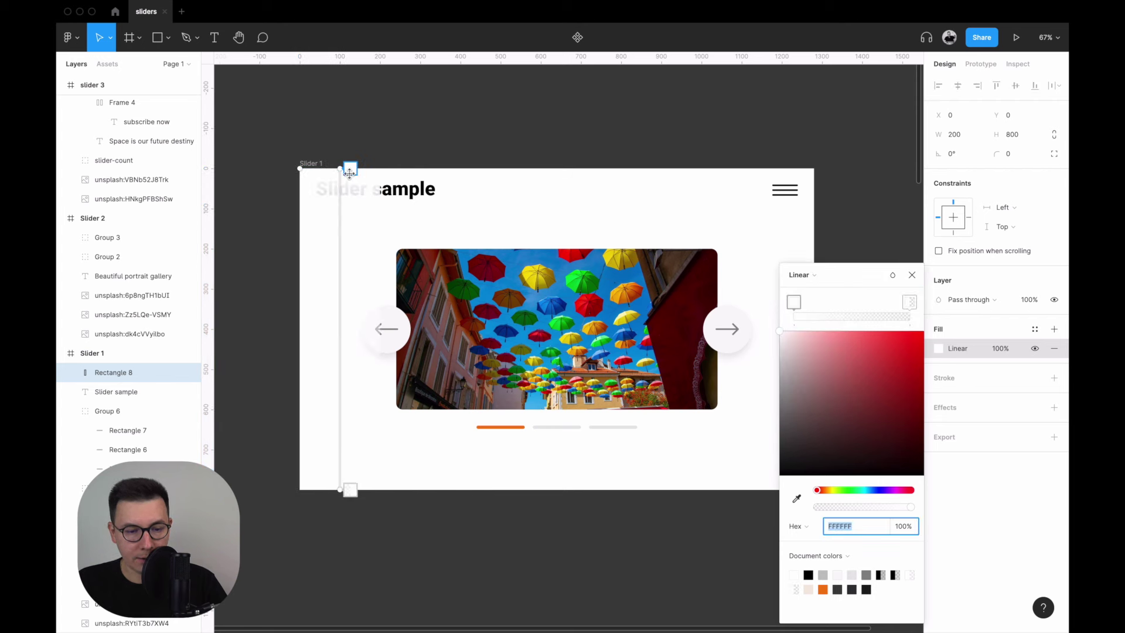
pyautogui.moveTo(339, 168)
pyautogui.mouseDown()
pyautogui.moveTo(284, 301)
pyautogui.moveTo(296, 307)
pyautogui.mouseUp()
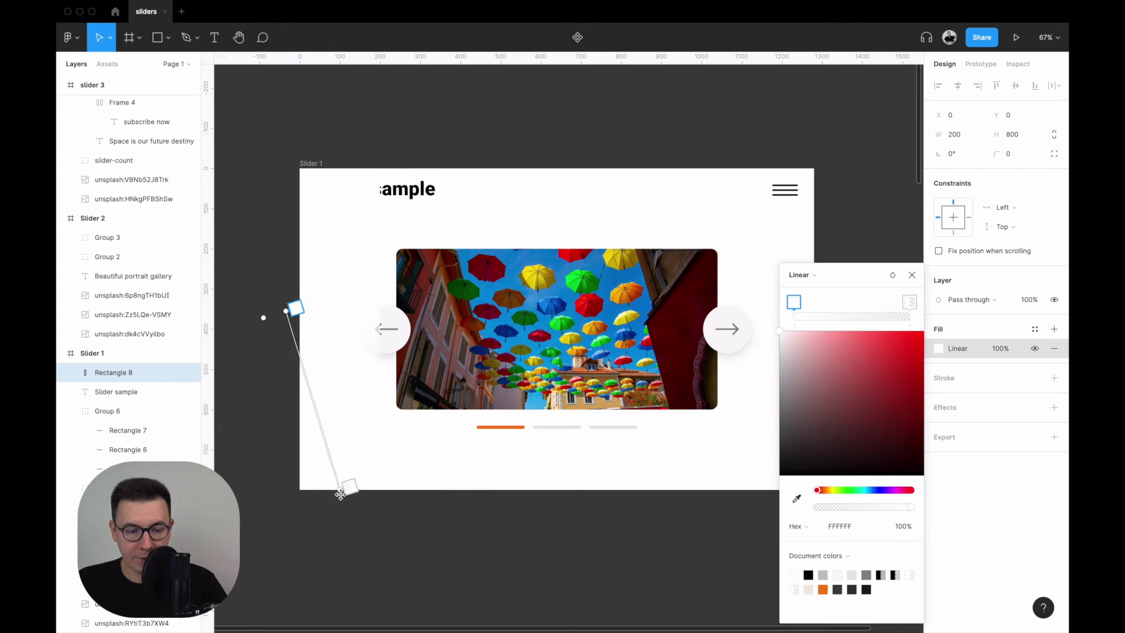
pyautogui.moveTo(340, 489); pyautogui.dragTo(382, 311)
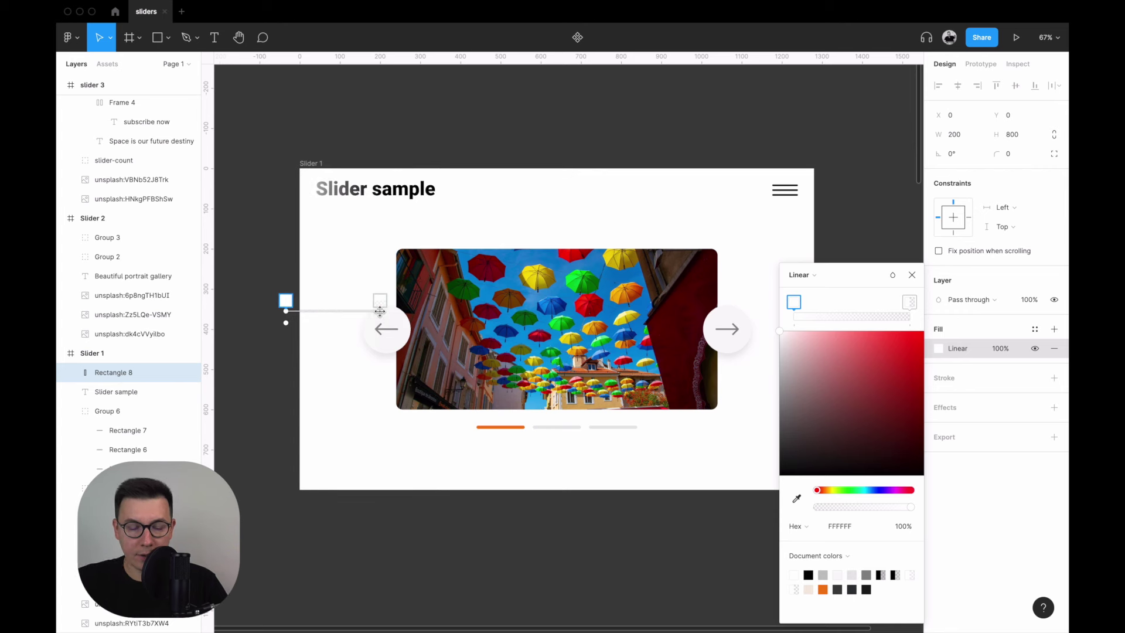
pyautogui.moveTo(286, 312); pyautogui.dragTo(299, 312)
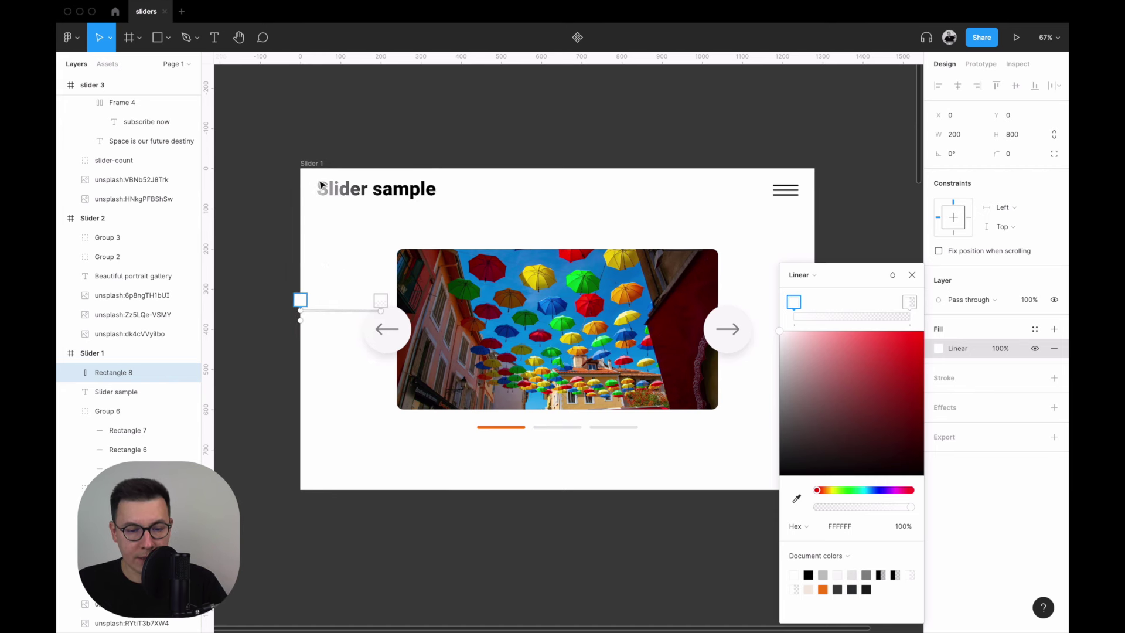
pyautogui.moveTo(299, 310); pyautogui.dragTo(322, 311)
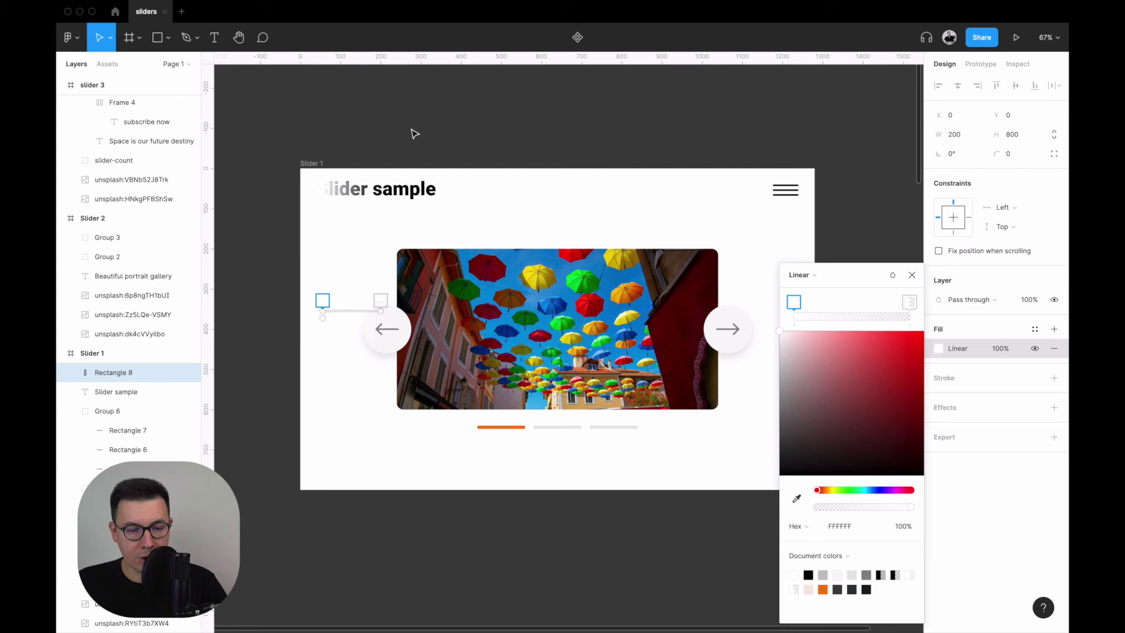
# Position the fade over the image and move Rectangle 8 beneath the Slider sample title in Layers.
pyautogui.moveTo(326, 276); pyautogui.dragTo(444, 274)
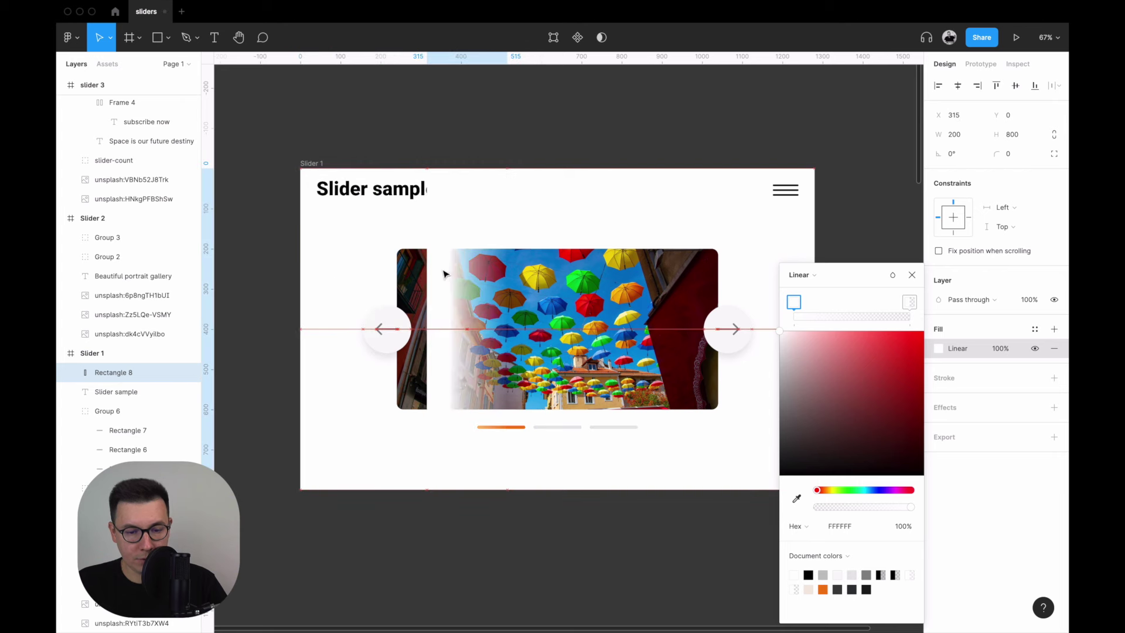
pyautogui.moveTo(444, 274); pyautogui.dragTo(319, 302)
pyautogui.scroll(-1, 120, 389)
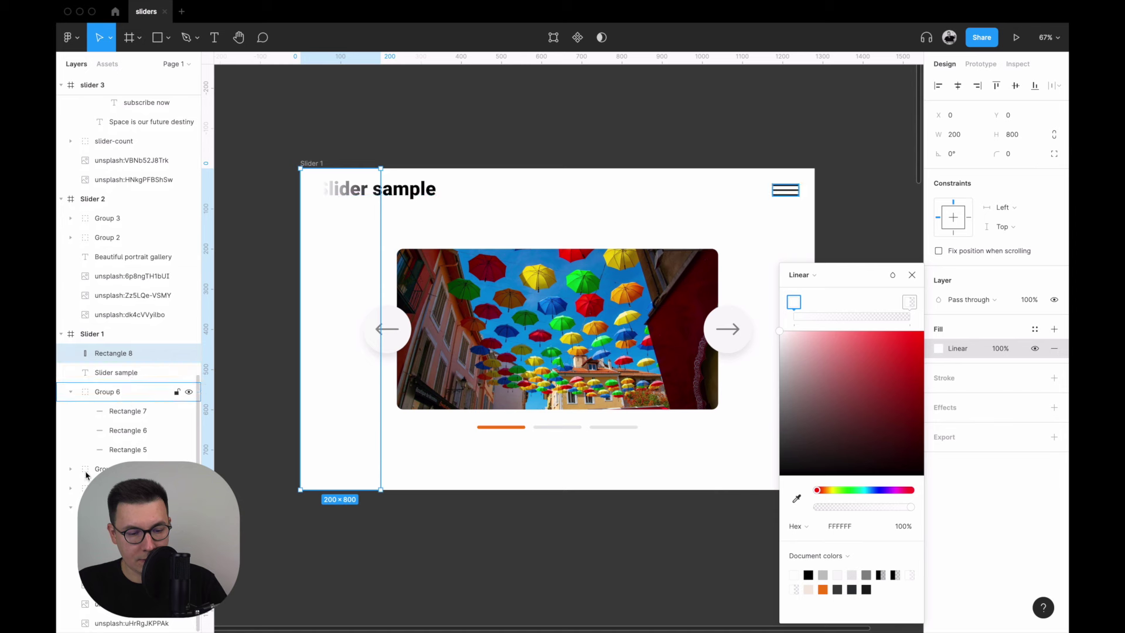
pyautogui.scroll(3, 100, 459)
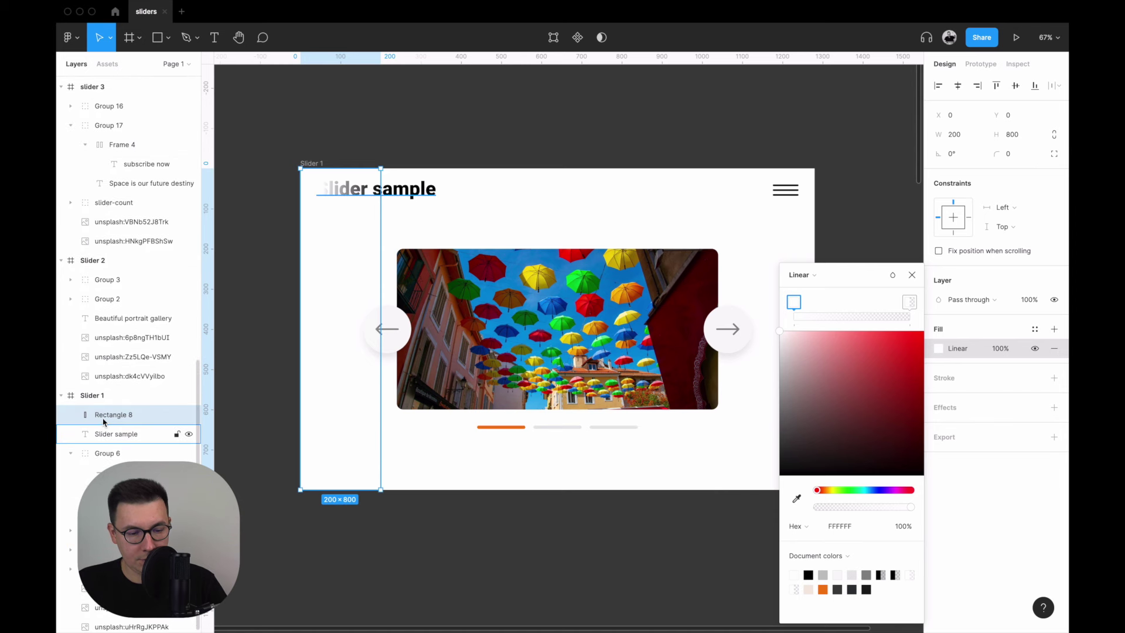
pyautogui.moveTo(103, 414); pyautogui.dragTo(104, 565)
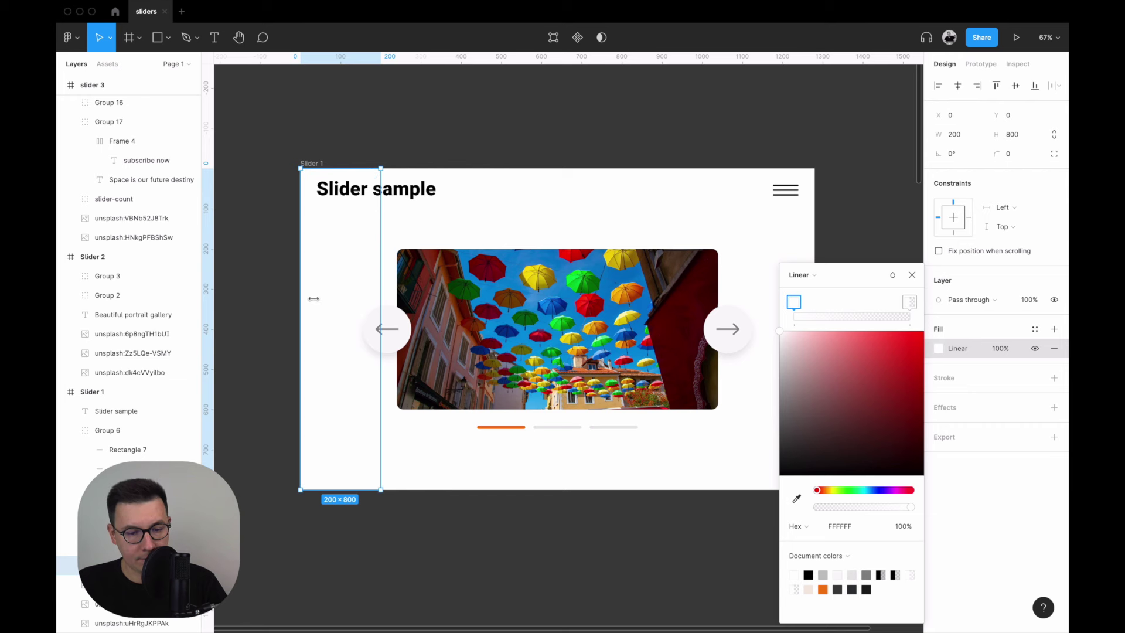
# Duplicate the fade, flip it horizontally, and top-align it at X 1280 on Slider 1's right edge.
pyautogui.moveTo(332, 303); pyautogui.dragTo(651, 313)
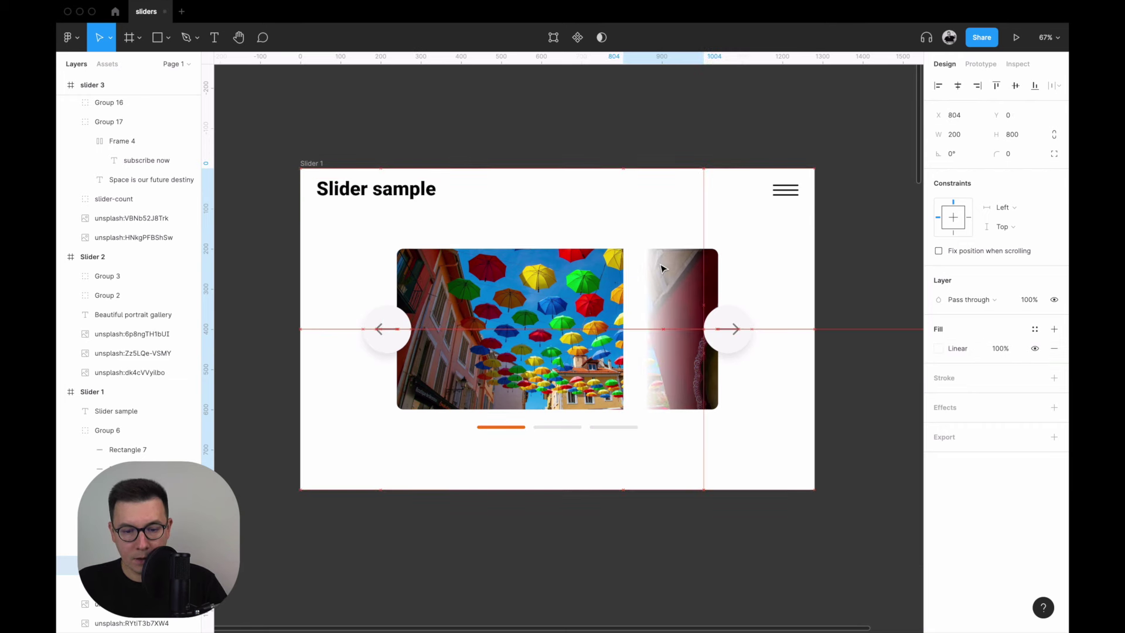
pyautogui.moveTo(658, 273); pyautogui.dragTo(664, 267)
pyautogui.hotkey('shift', 'h')
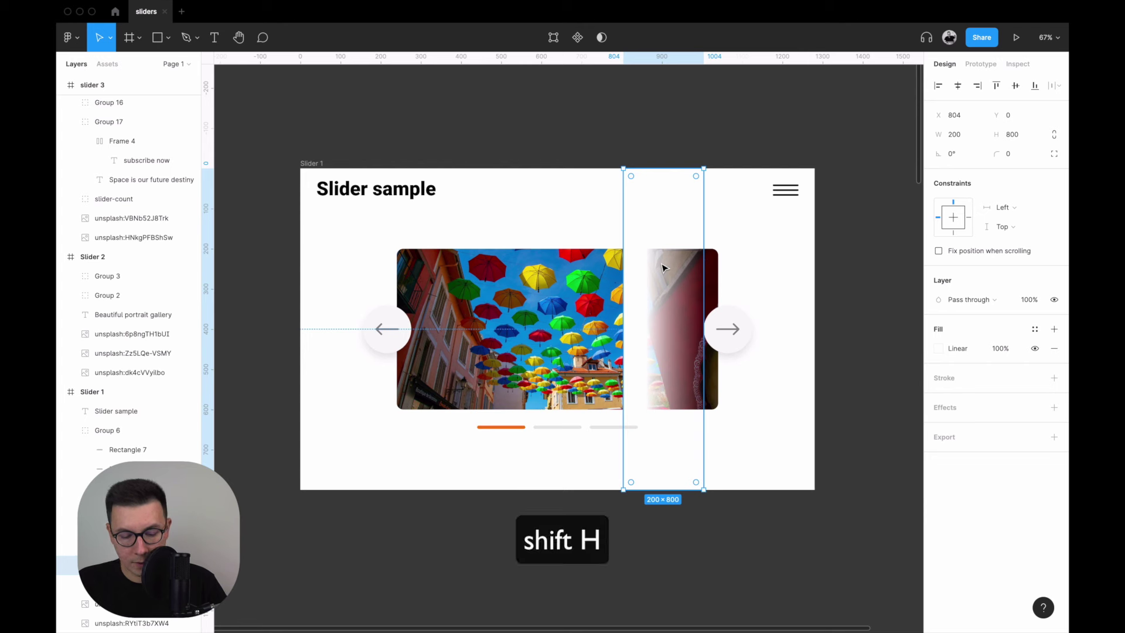
pyautogui.hotkey('shift', 'h')
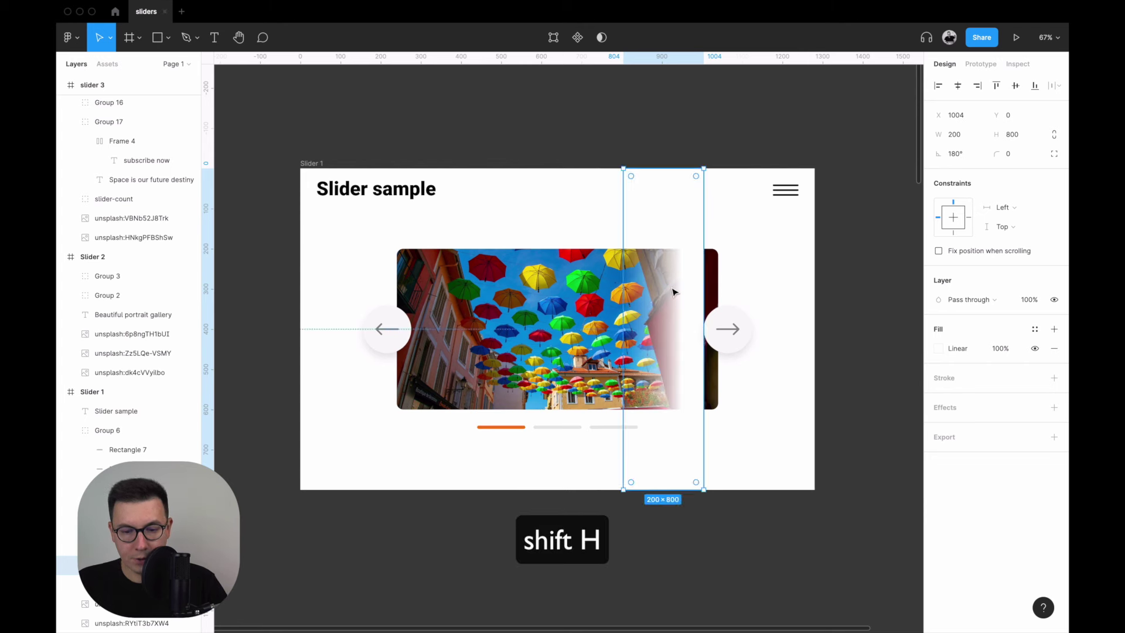
pyautogui.moveTo(672, 292); pyautogui.dragTo(786, 287)
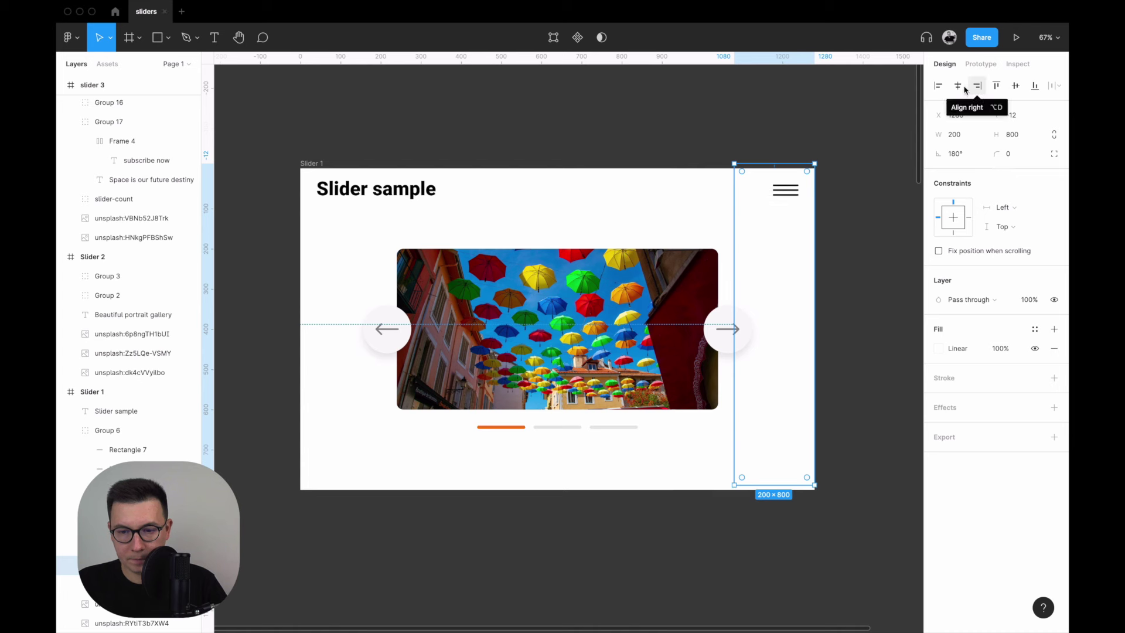
pyautogui.click(997, 89)
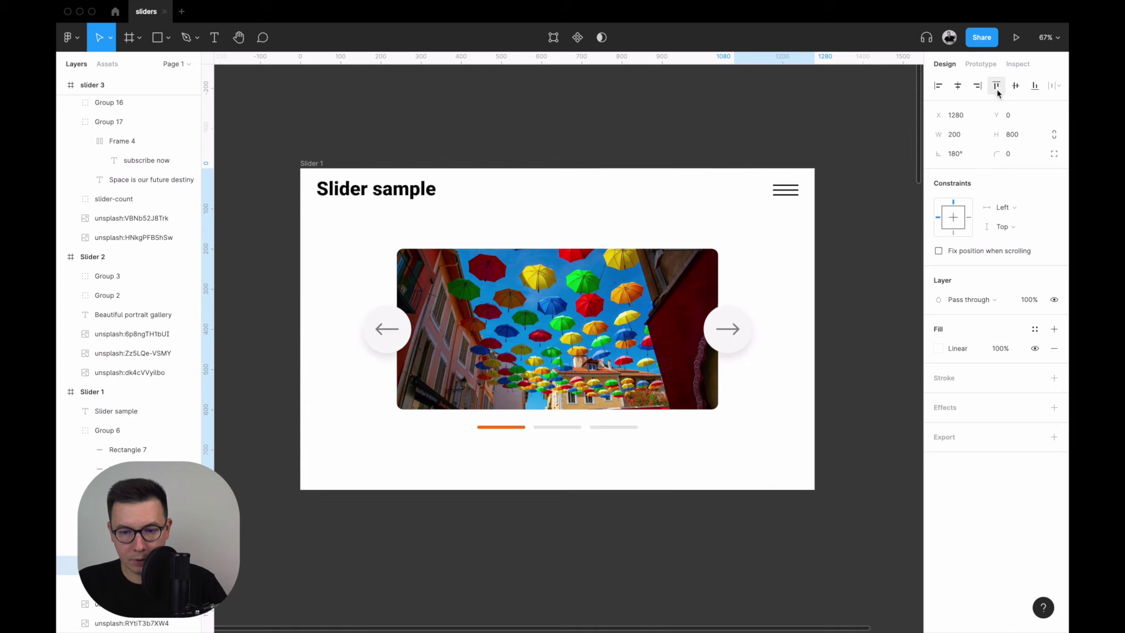
pyautogui.click(564, 103)
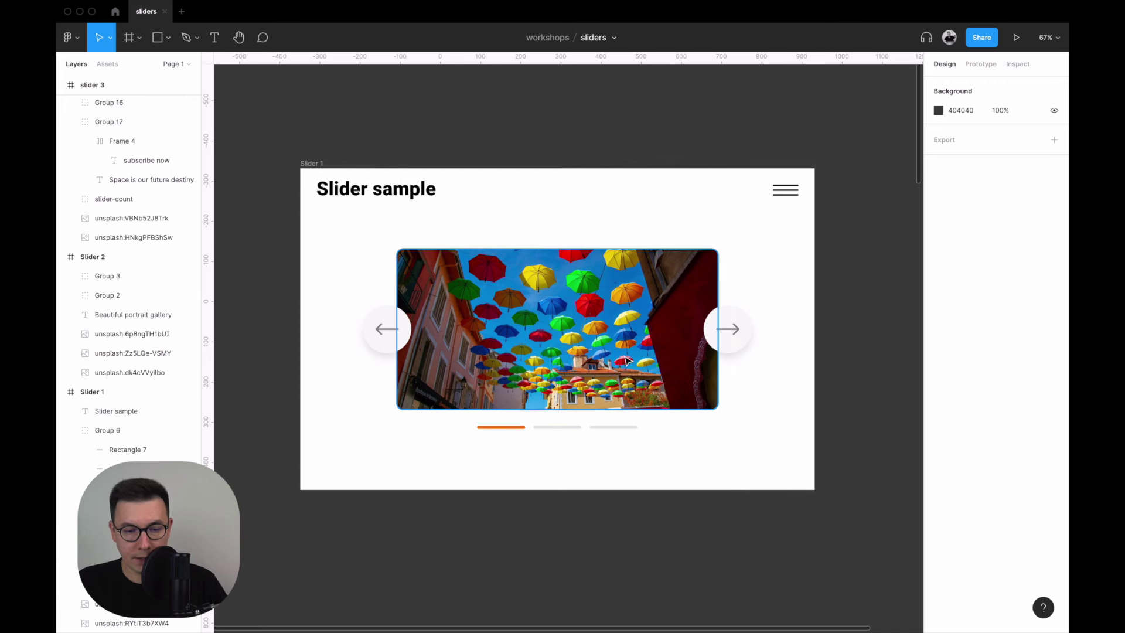
# Duplicate the Slider 1 frame to create Slider 3.
pyautogui.scroll(-2, 352, 231)
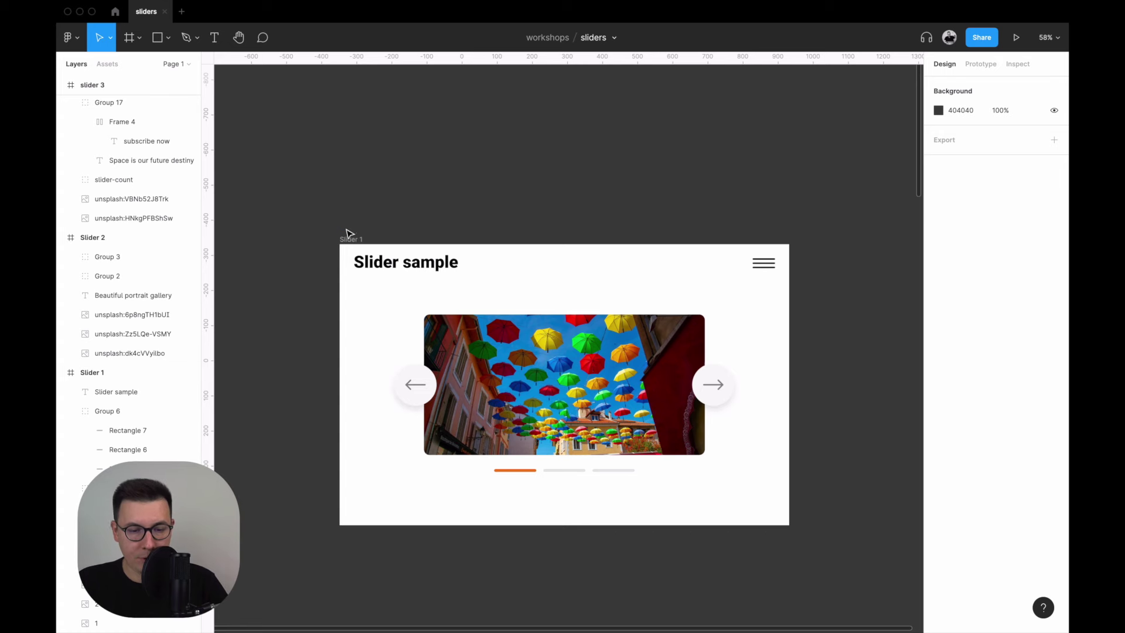
pyautogui.click(350, 233)
pyautogui.scroll(-3, 410, 205)
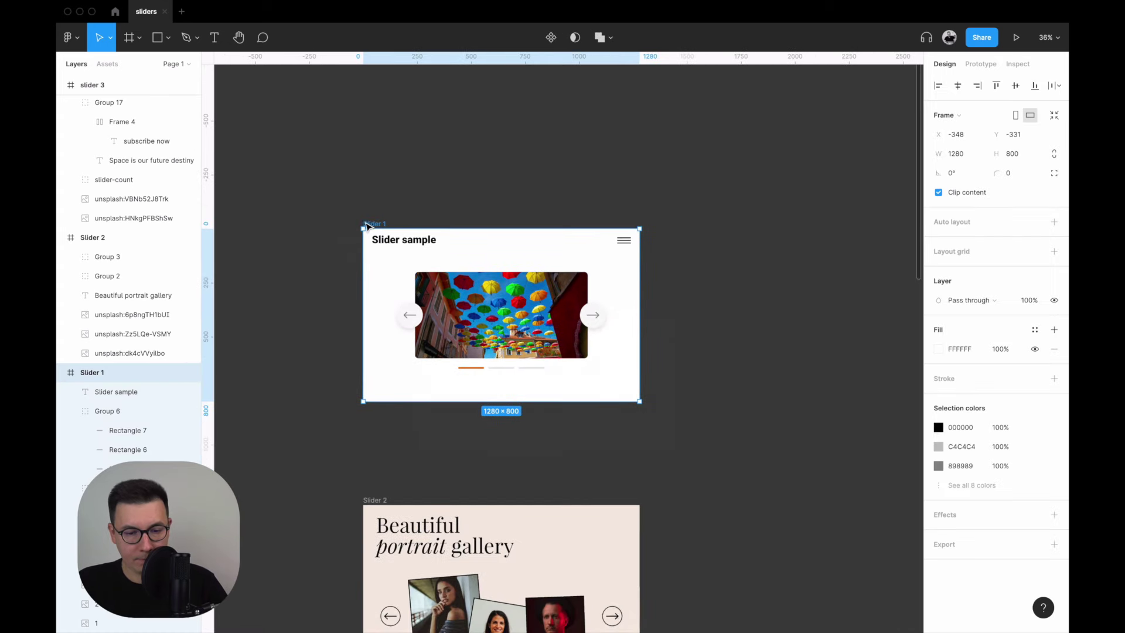
pyautogui.press('super+d')
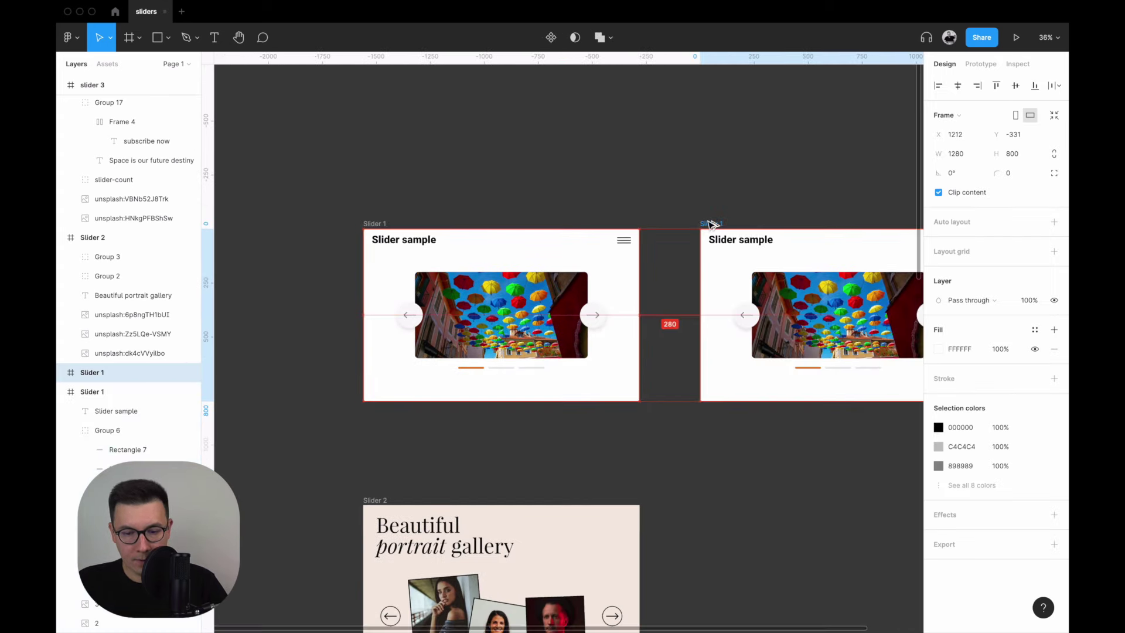
pyautogui.click(723, 165)
# Bring the hidden canyon image over Slider 3 and size it to a full 800×400 slide.
pyautogui.hscroll(3, 715, 286)
pyautogui.scroll(5, 715, 286)
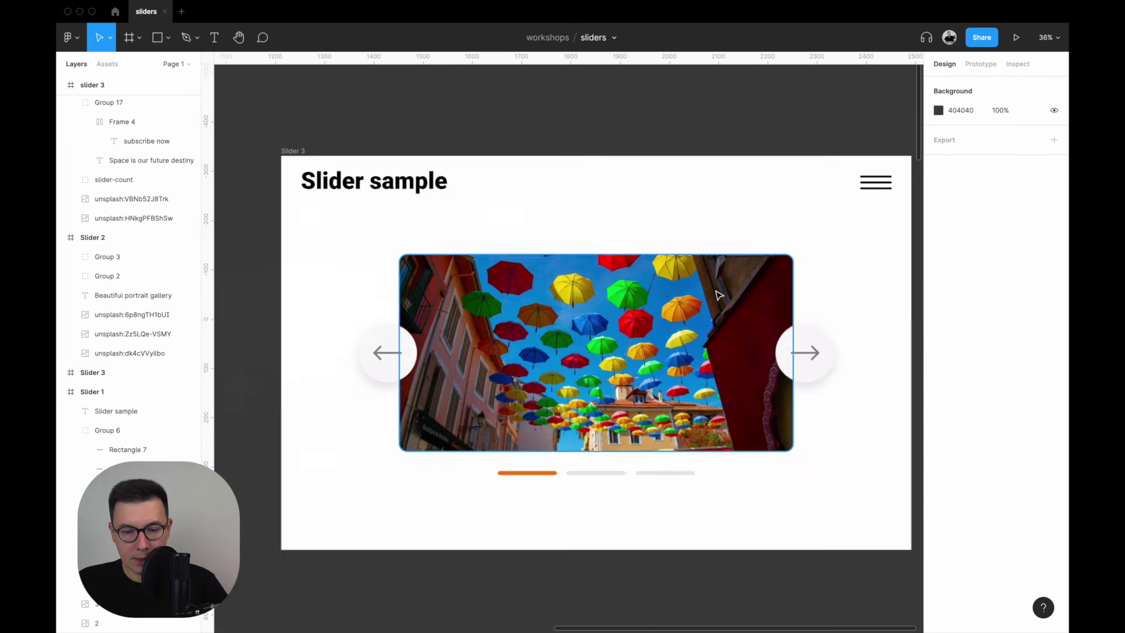
pyautogui.click(666, 327)
pyautogui.click(840, 354)
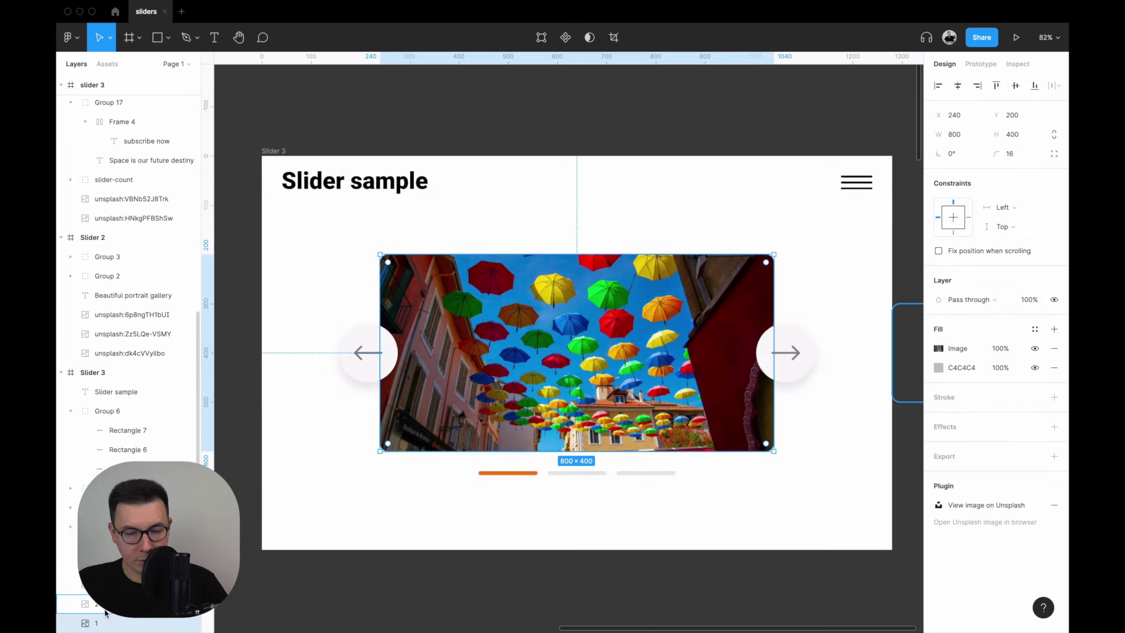
pyautogui.moveTo(884, 356); pyautogui.dragTo(850, 357)
pyautogui.hotkey('shift', 'Left')
pyautogui.hotkey('shift', 'Left')
pyautogui.hotkey('shift', 'Left')
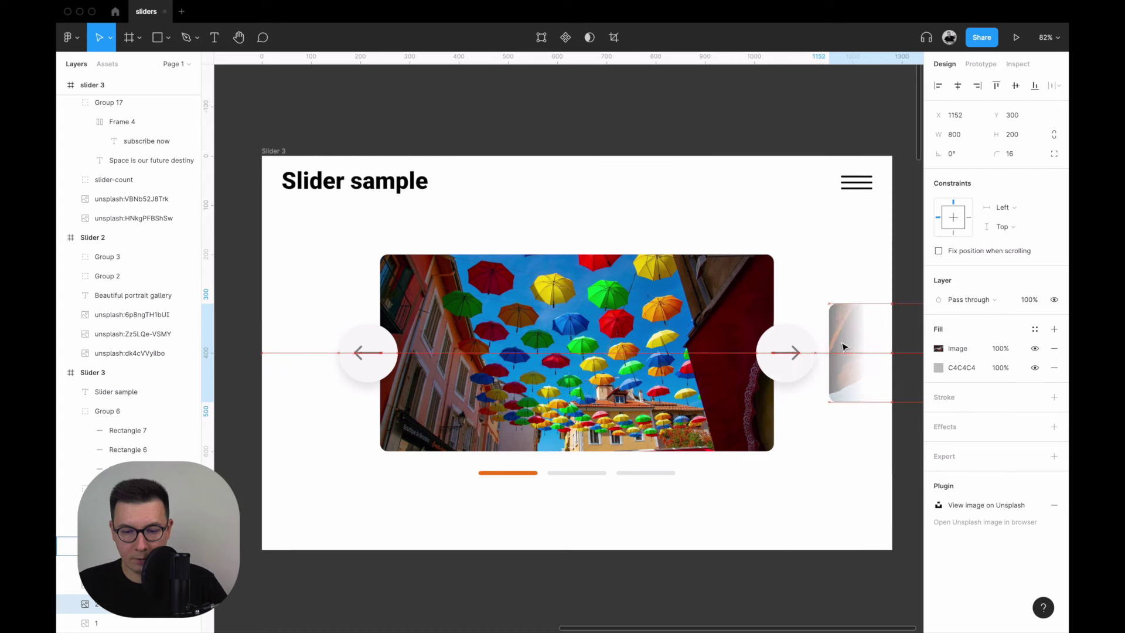
pyautogui.hotkey('shift', 'Left')
pyautogui.hotkey('shift', 'Left')
pyautogui.hotkey('shift', 'Left')
pyautogui.hotkey('shift', 'Left')
pyautogui.hotkey('shift', 'Left')
pyautogui.hotkey('shift', 'Left')
pyautogui.hotkey('shift', 'Left')
pyautogui.hotkey('shift', 'Left')
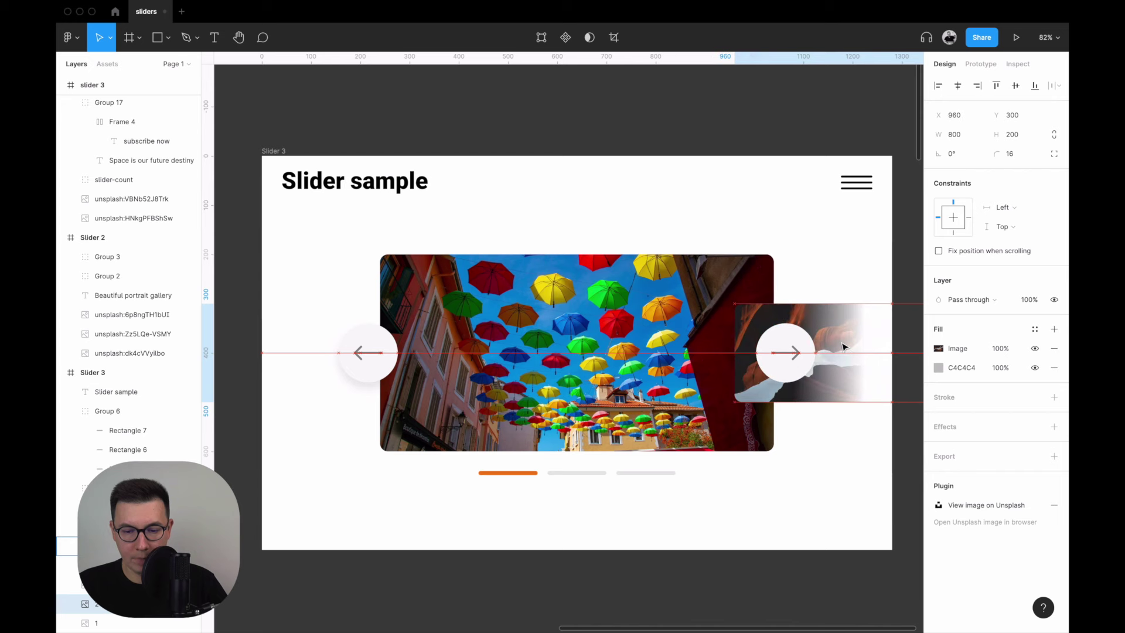
pyautogui.moveTo(753, 314)
pyautogui.mouseDown()
pyautogui.moveTo(518, 314)
pyautogui.moveTo(407, 265)
pyautogui.moveTo(429, 269)
pyautogui.mouseUp()
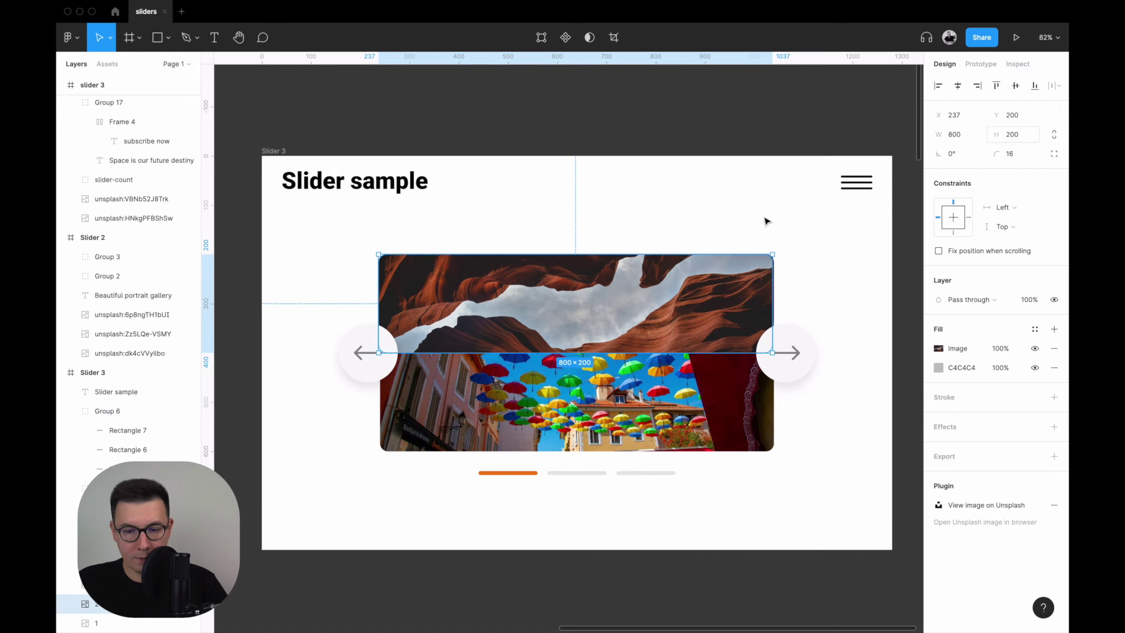
pyautogui.moveTo(656, 292); pyautogui.dragTo(660, 293)
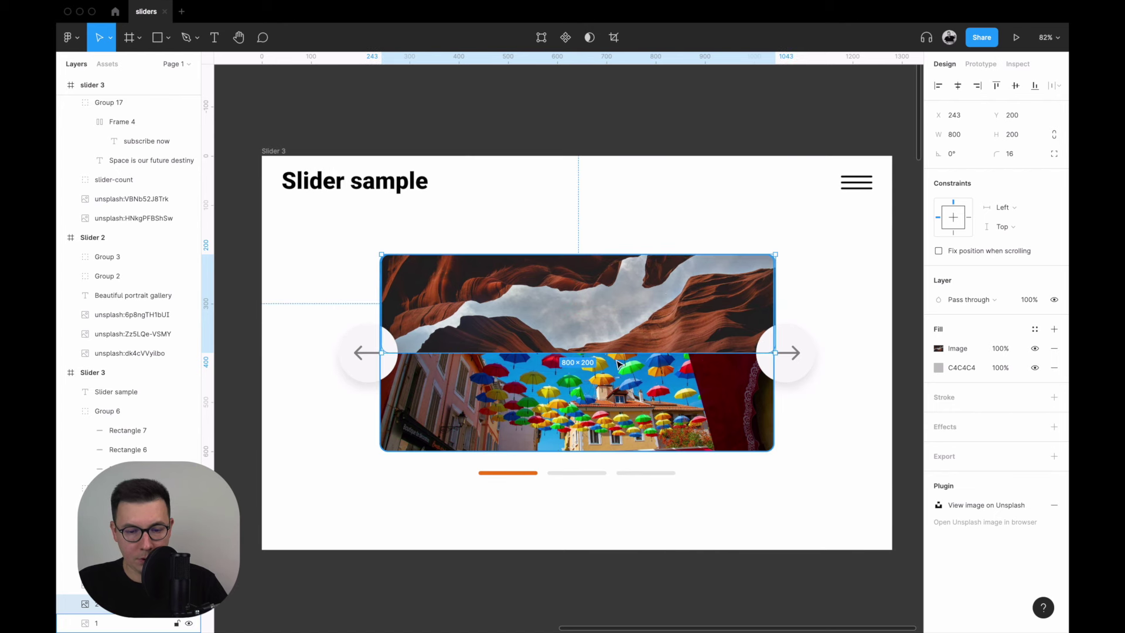
pyautogui.moveTo(614, 353); pyautogui.dragTo(614, 451)
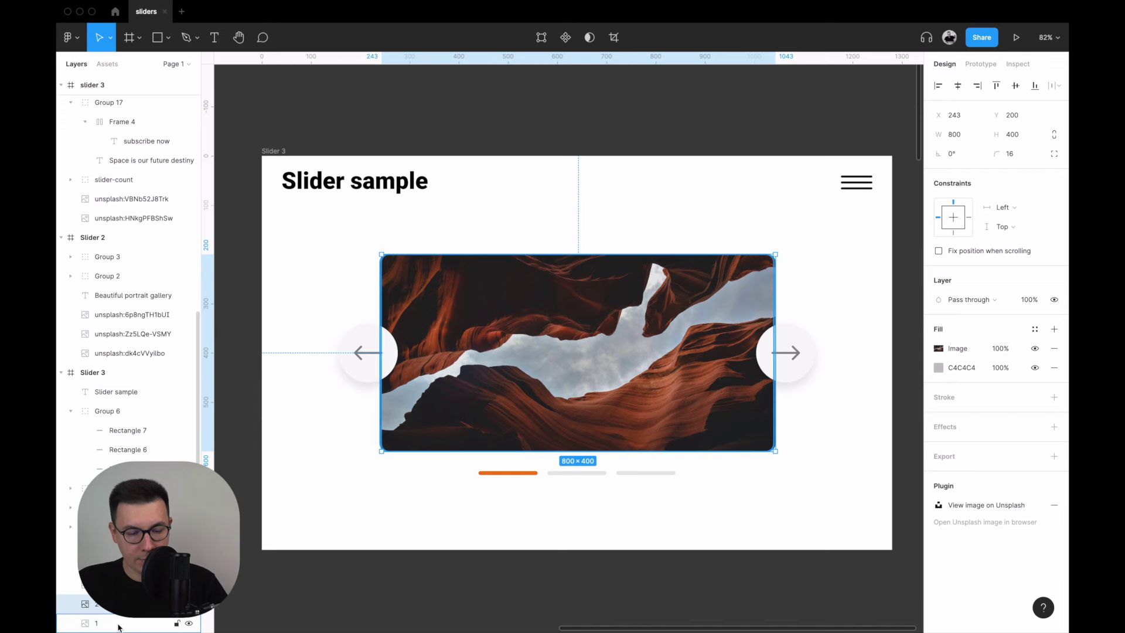
# Shrink the umbrella image to 800×200 and park it beyond Slider 3's left edge.
pyautogui.press('Tab')
pyautogui.hotkey('shift', 'Left')
pyautogui.hotkey('shift', 'Left')
pyautogui.hotkey('shift', 'Left')
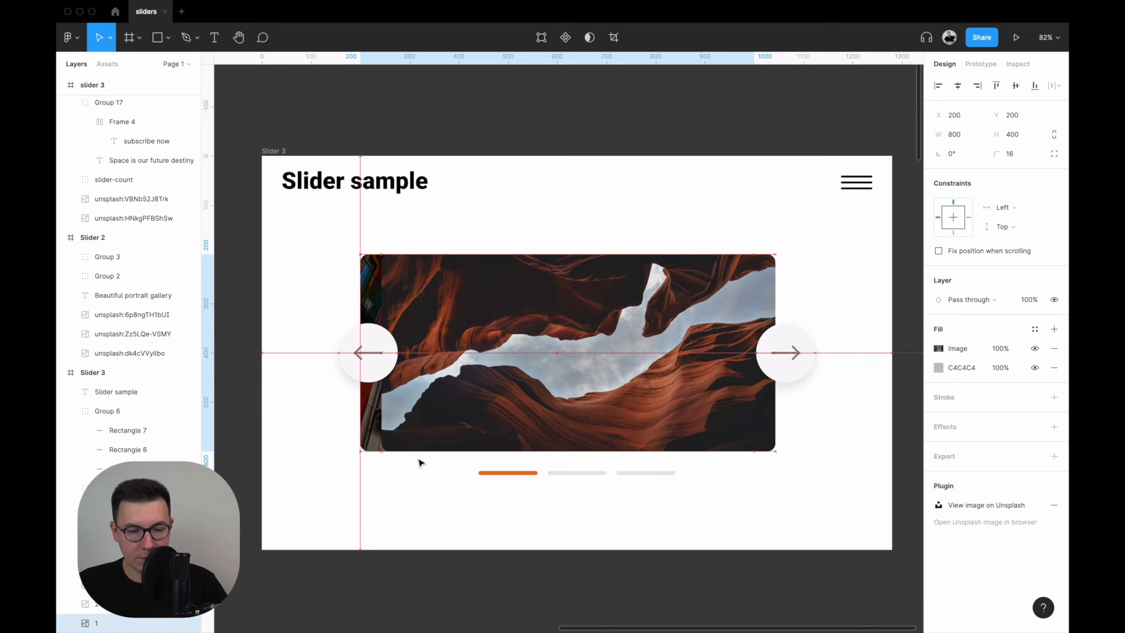
pyautogui.press('Left')
pyautogui.press('Left')
pyautogui.press('Left')
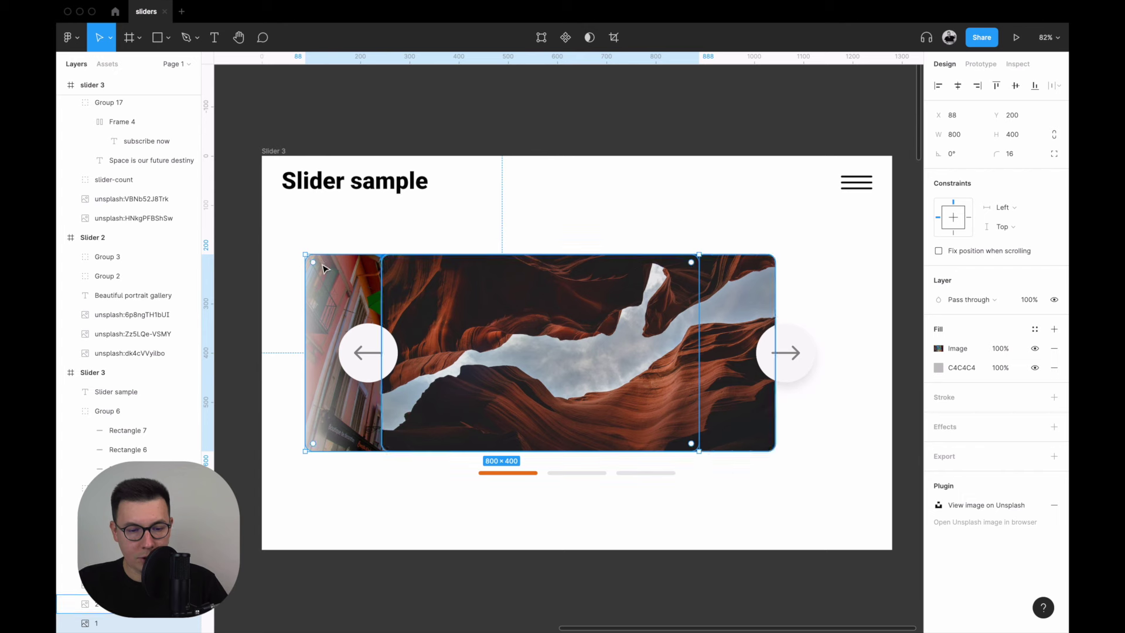
pyautogui.moveTo(346, 256); pyautogui.dragTo(344, 302)
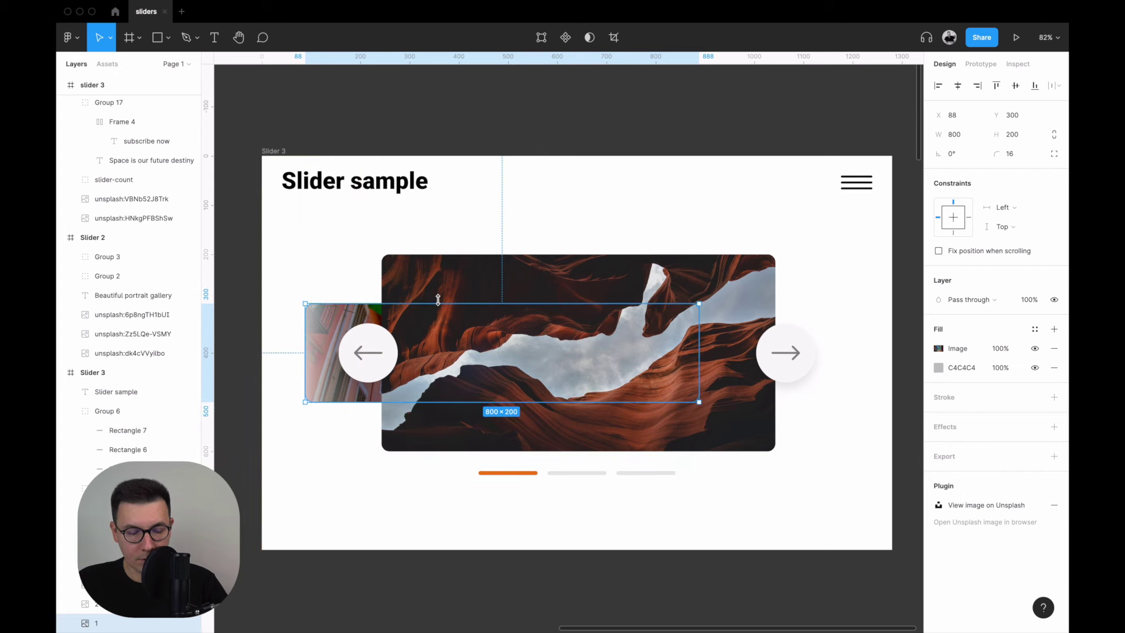
pyautogui.hscroll(-5, 523, 319)
pyautogui.moveTo(523, 319); pyautogui.dragTo(326, 314)
pyautogui.press('Escape')
pyautogui.hotkey('shift', '1')
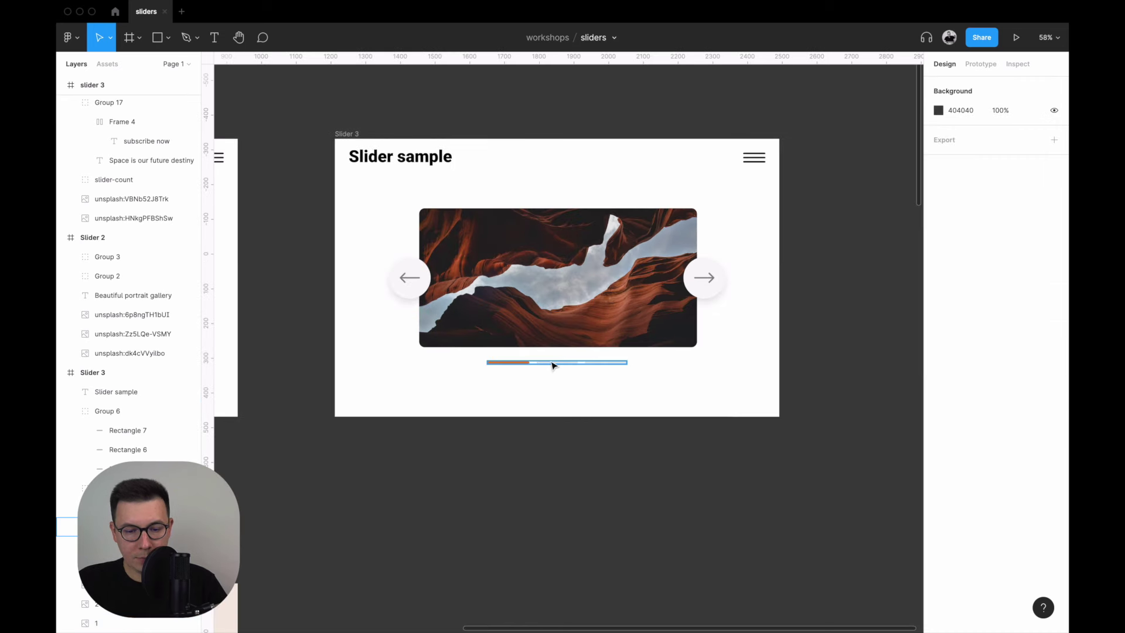
# Eyedrop orange into Slider 3's middle indicator bar and grey into its first bar.
pyautogui.scroll(5, 559, 366)
pyautogui.click(556, 367)
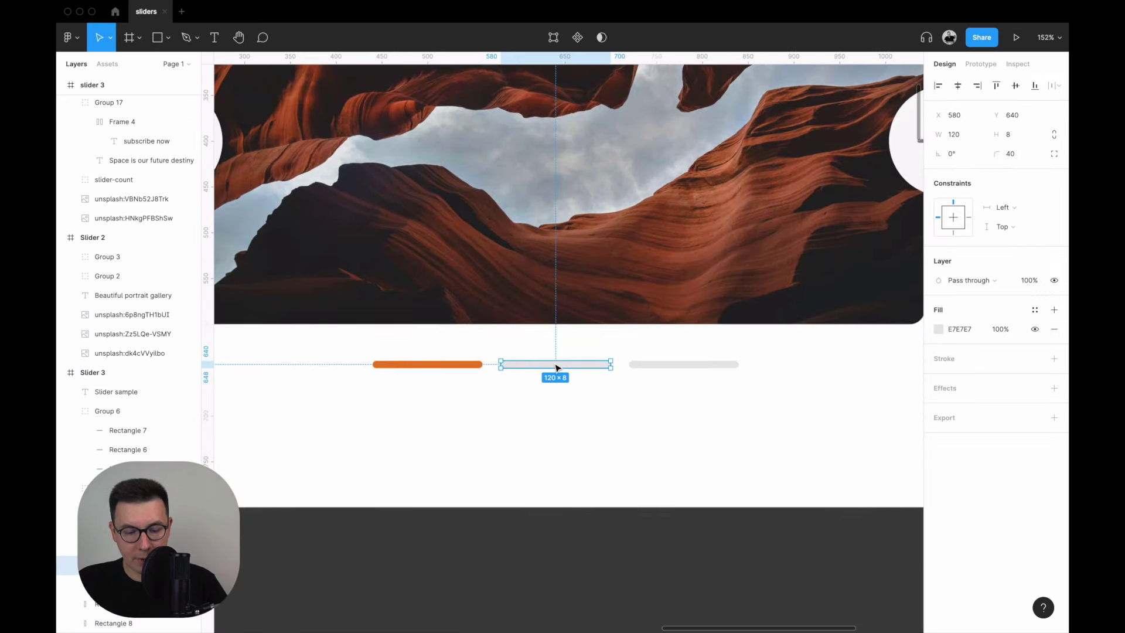
pyautogui.press('i')
pyautogui.click(463, 364)
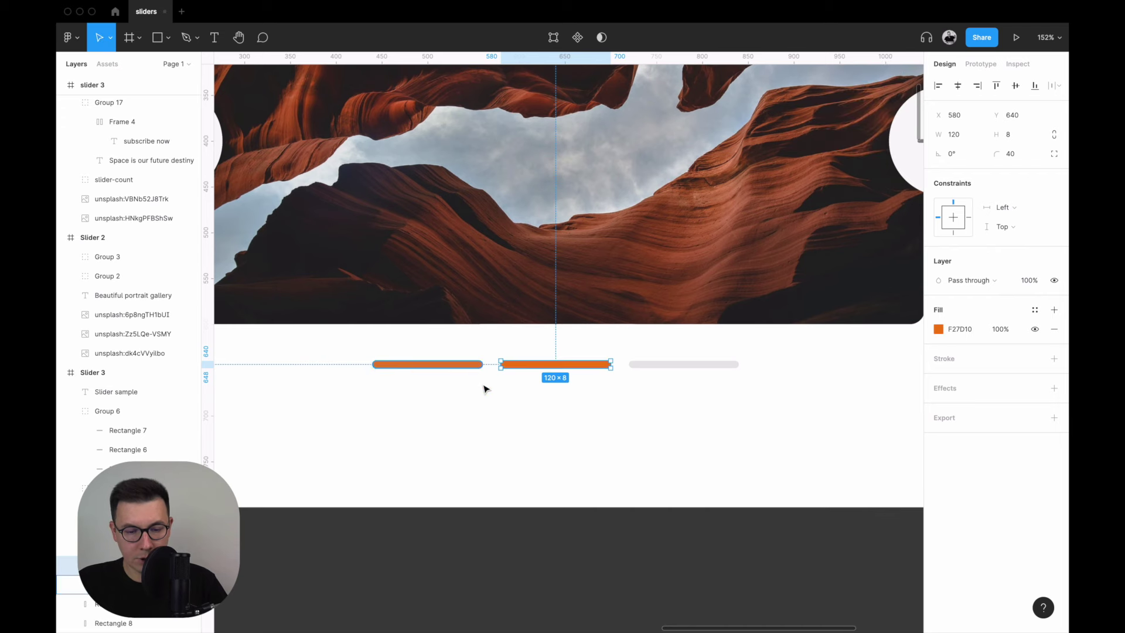
pyautogui.click(463, 368)
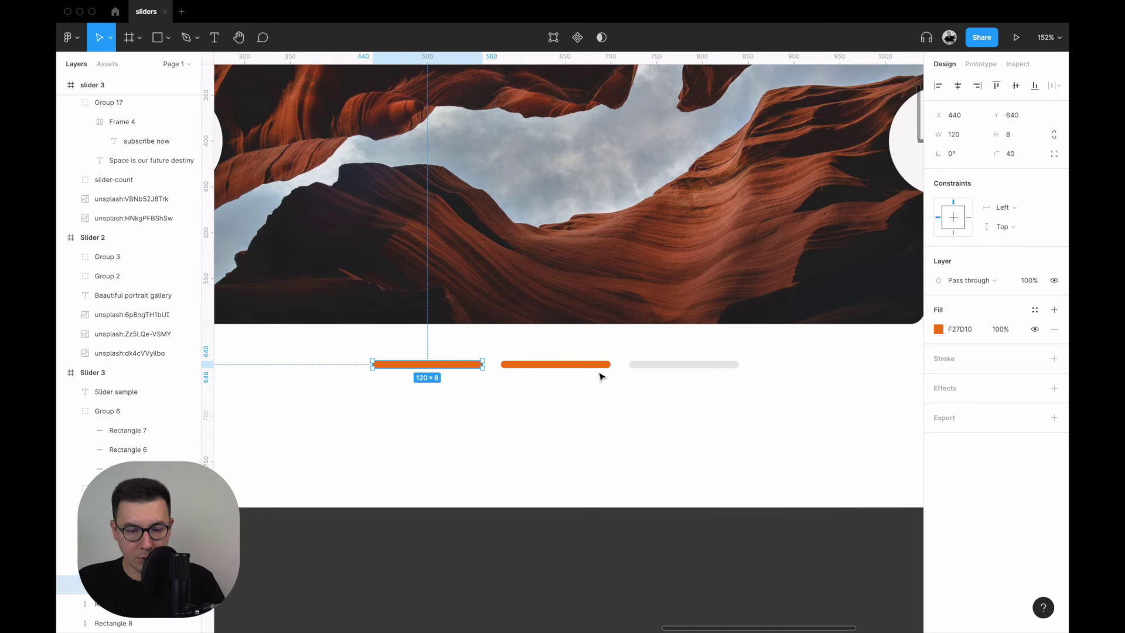
pyautogui.press('i')
pyautogui.click(657, 360)
pyautogui.press('Escape')
# Zoom out and select the whole Slider 3 frame.
pyautogui.scroll(-3, 610, 407)
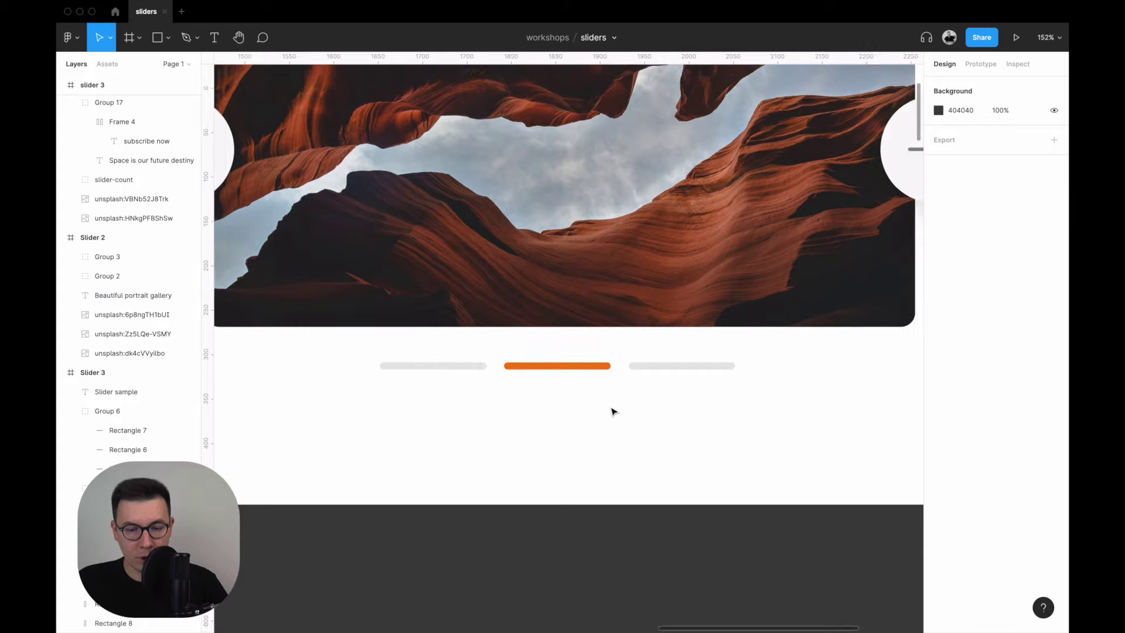
pyautogui.scroll(-5, 610, 407)
pyautogui.scroll(-3, 607, 389)
pyautogui.scroll(-2, 606, 390)
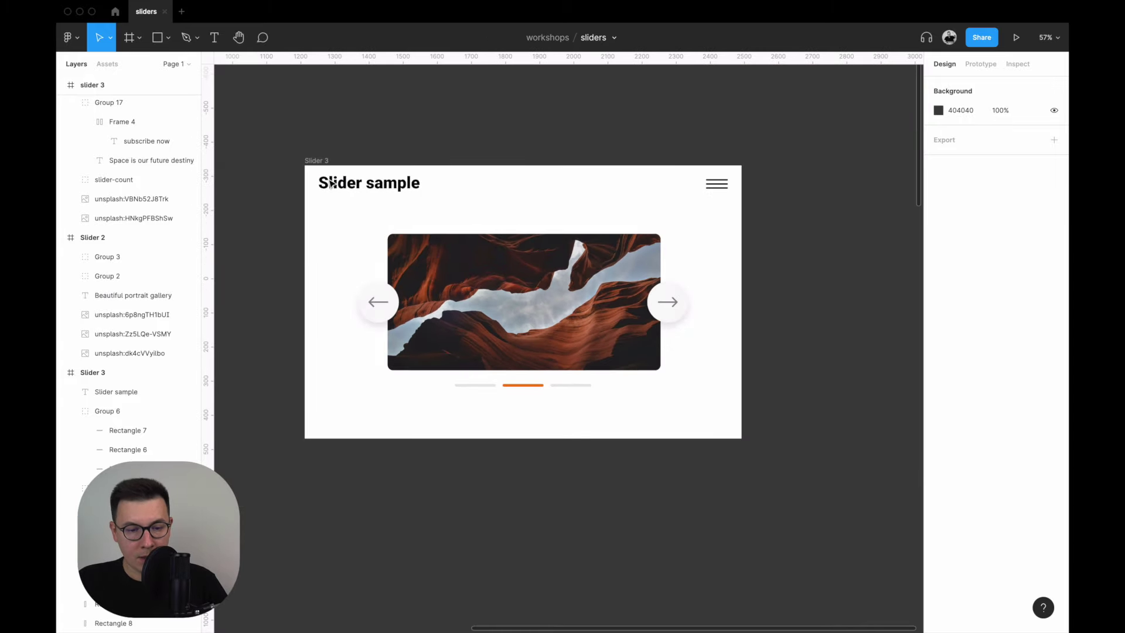
pyautogui.click(320, 161)
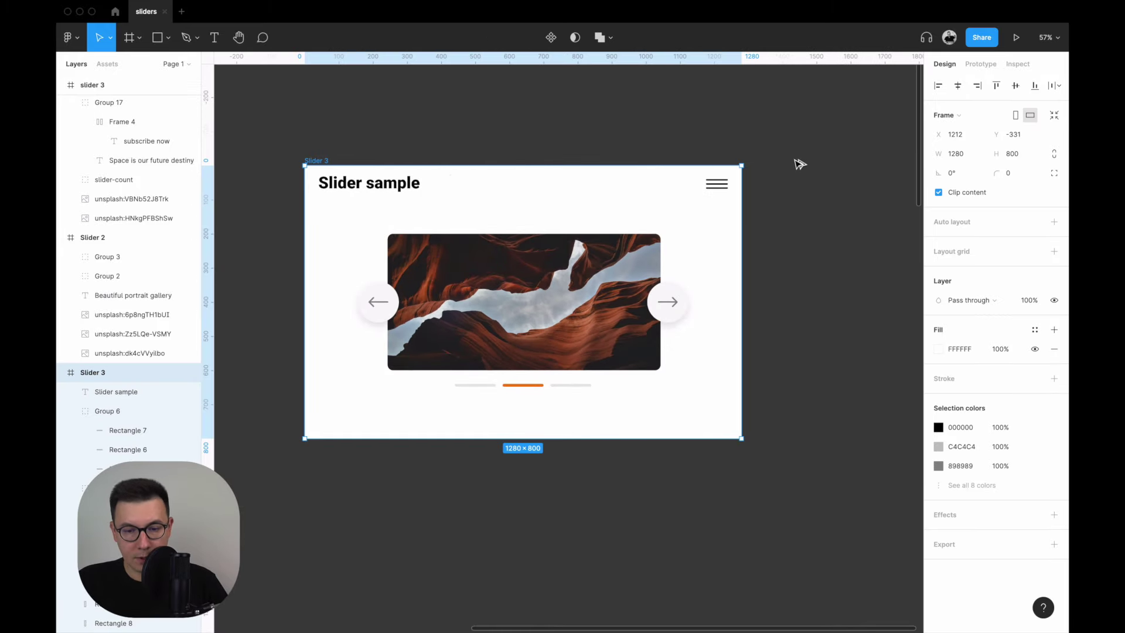
# Duplicate Slider 3 with Ctrl+D to create Slider 4.
pyautogui.hotkey('ctrl', 'd')
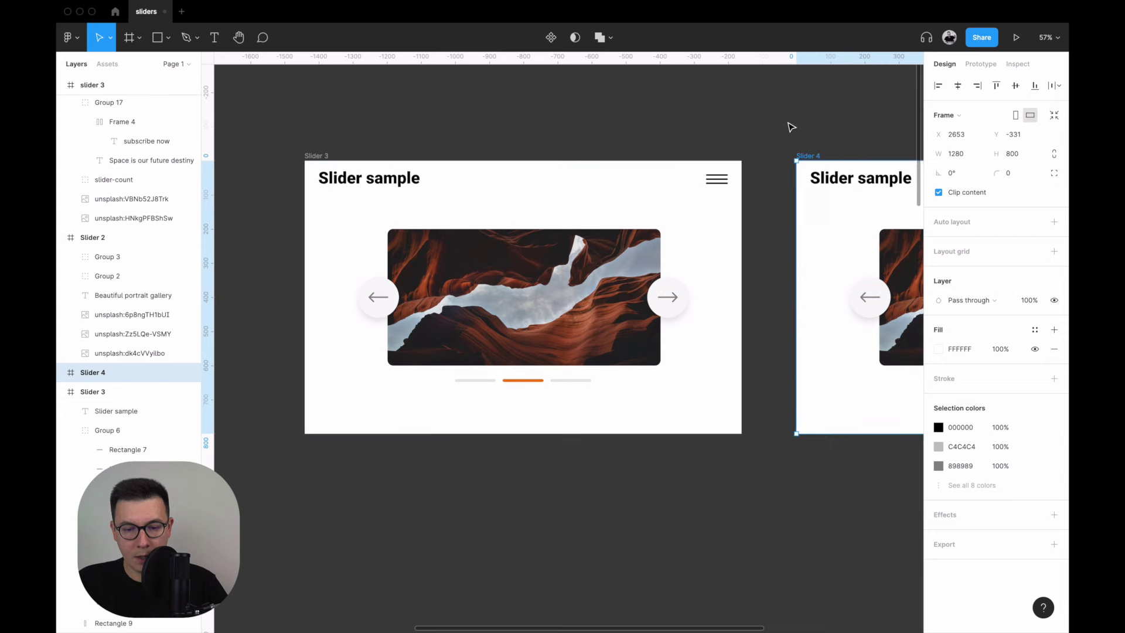
pyautogui.click(791, 127)
pyautogui.hscroll(3, 791, 126)
pyautogui.hscroll(2, 806, 221)
pyautogui.scroll(5, 781, 329)
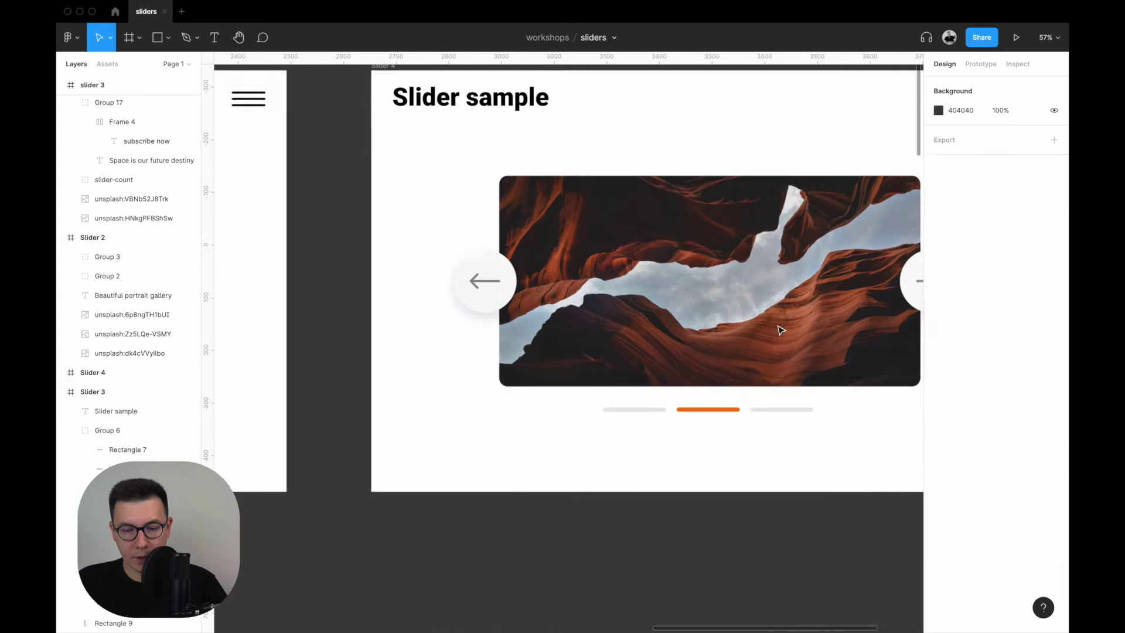
pyautogui.hscroll(3, 635, 435)
# In Slider 4, color the third indicator bar orange and the middle bar grey.
pyautogui.click(635, 411)
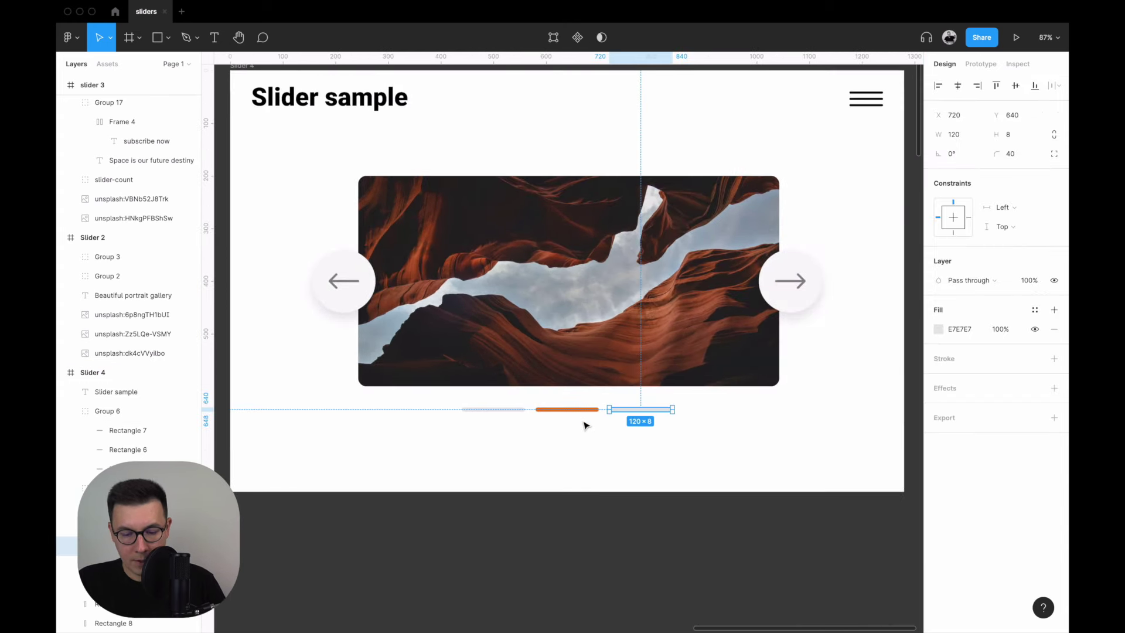
pyautogui.press('i')
pyautogui.click(572, 410)
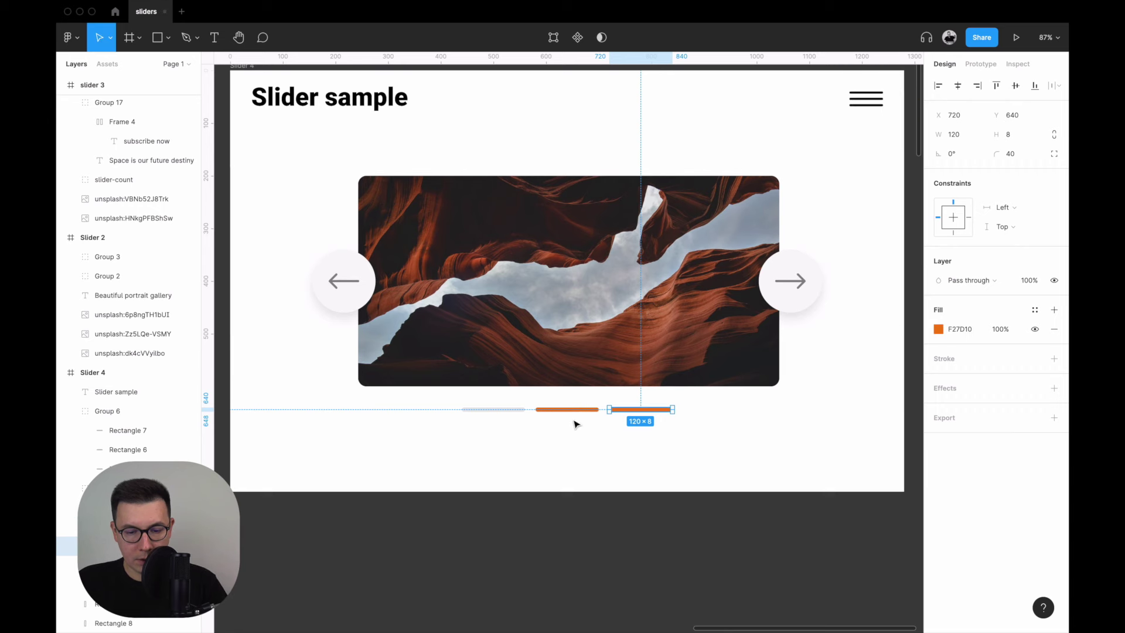
pyautogui.press('Escape')
pyautogui.click(575, 410)
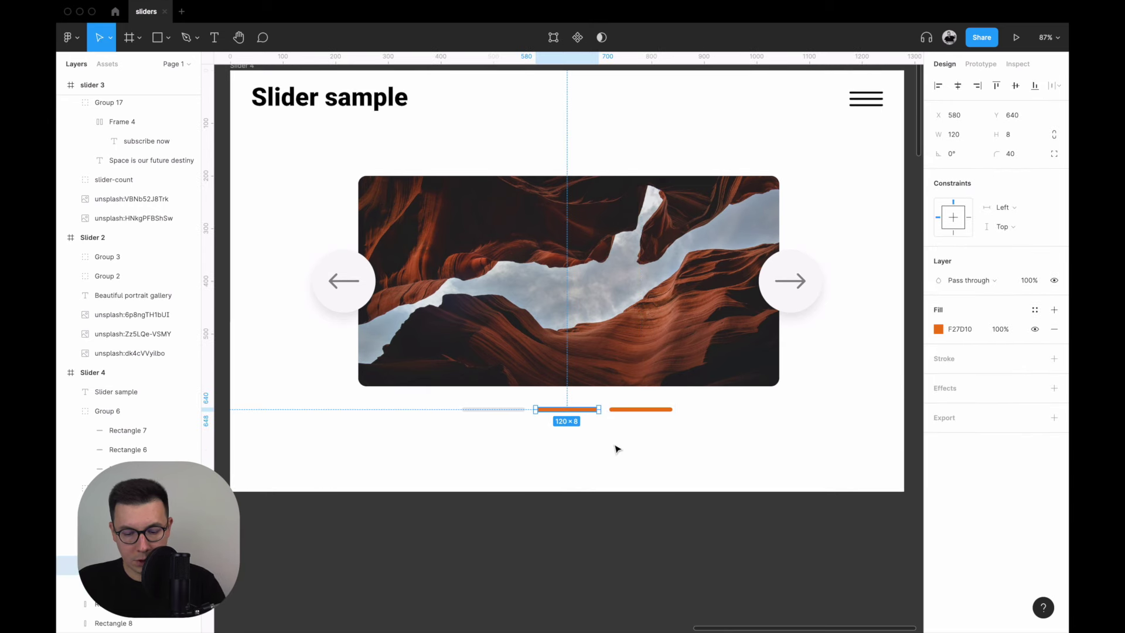
pyautogui.click(512, 410)
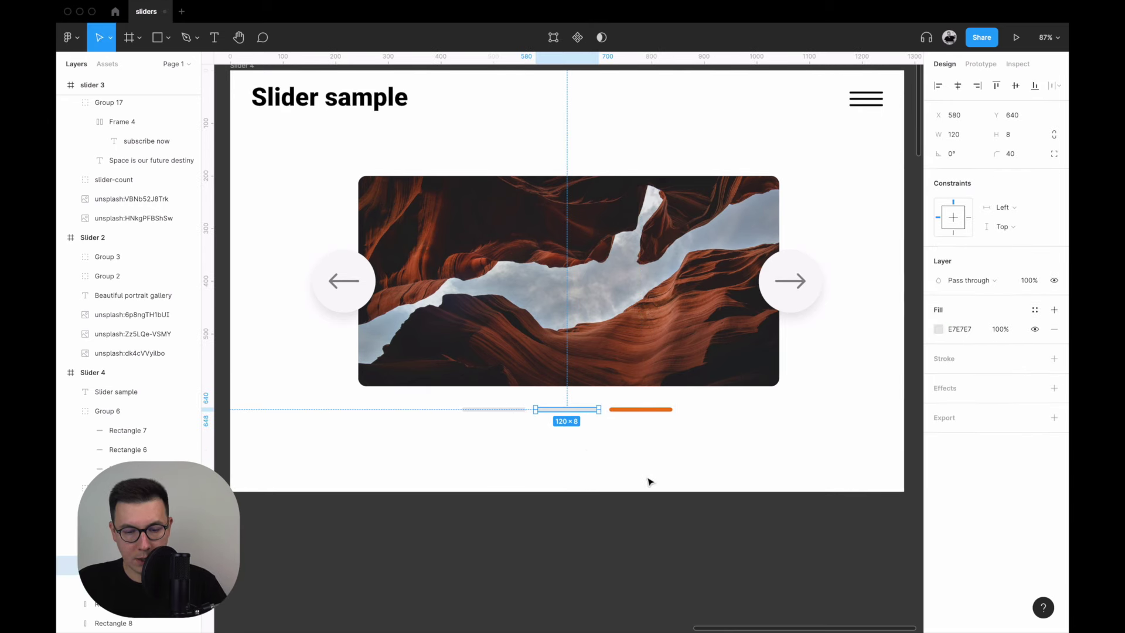
pyautogui.press('Escape')
pyautogui.scroll(-3, 701, 293)
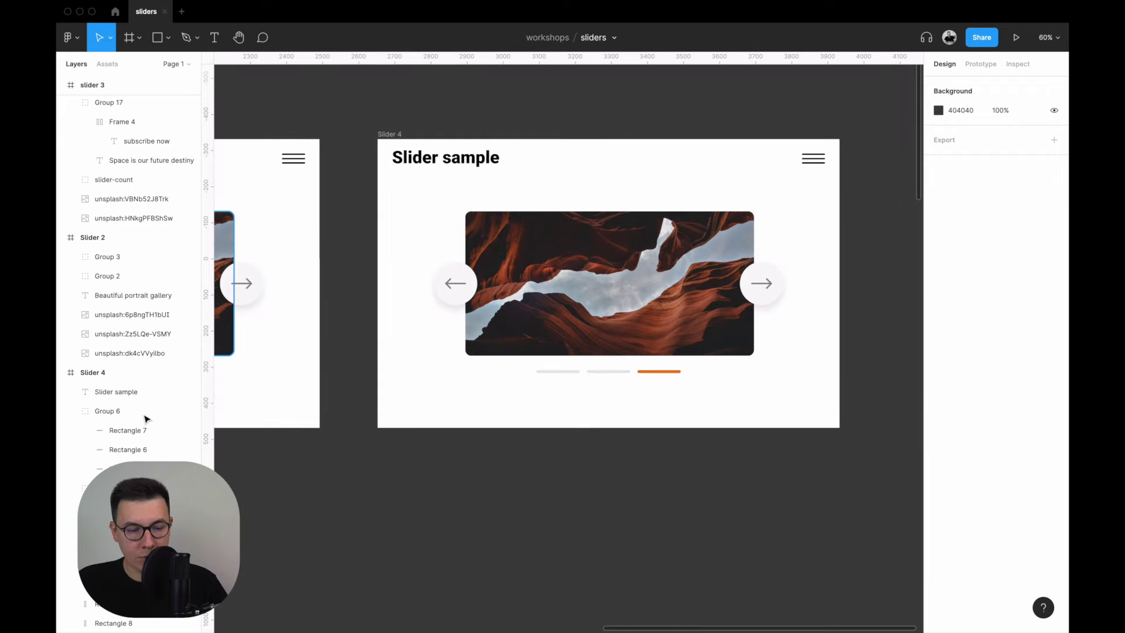
# Move Slider 4's image 3 over the canyon image and stretch it to full slide height.
pyautogui.click(100, 354)
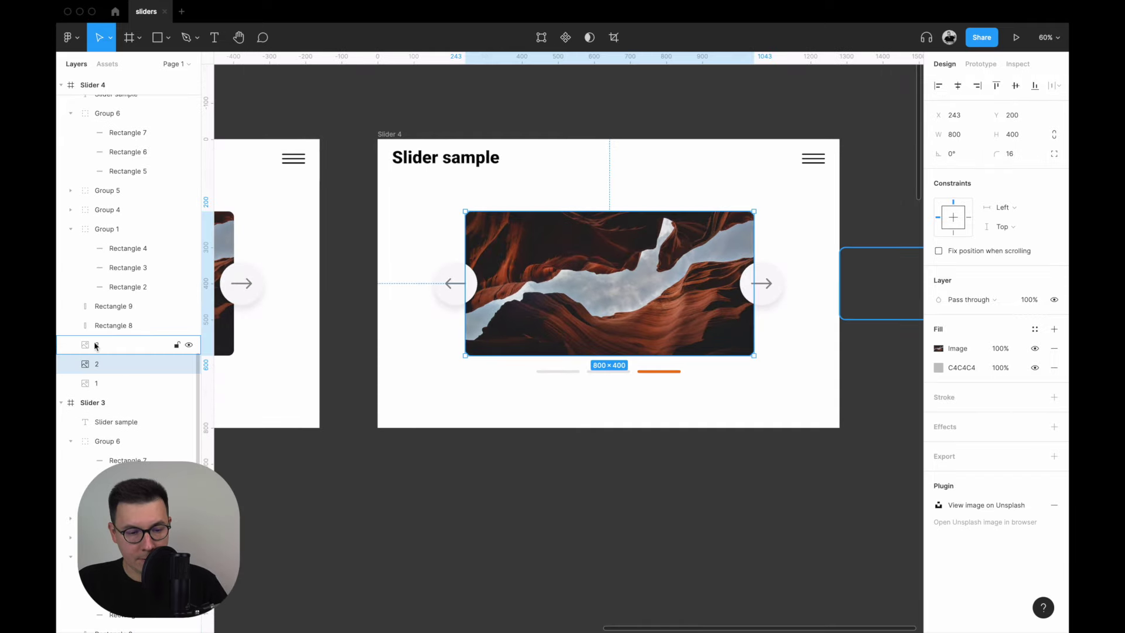
pyautogui.press('Left')
pyautogui.press('Left')
pyautogui.press('Left')
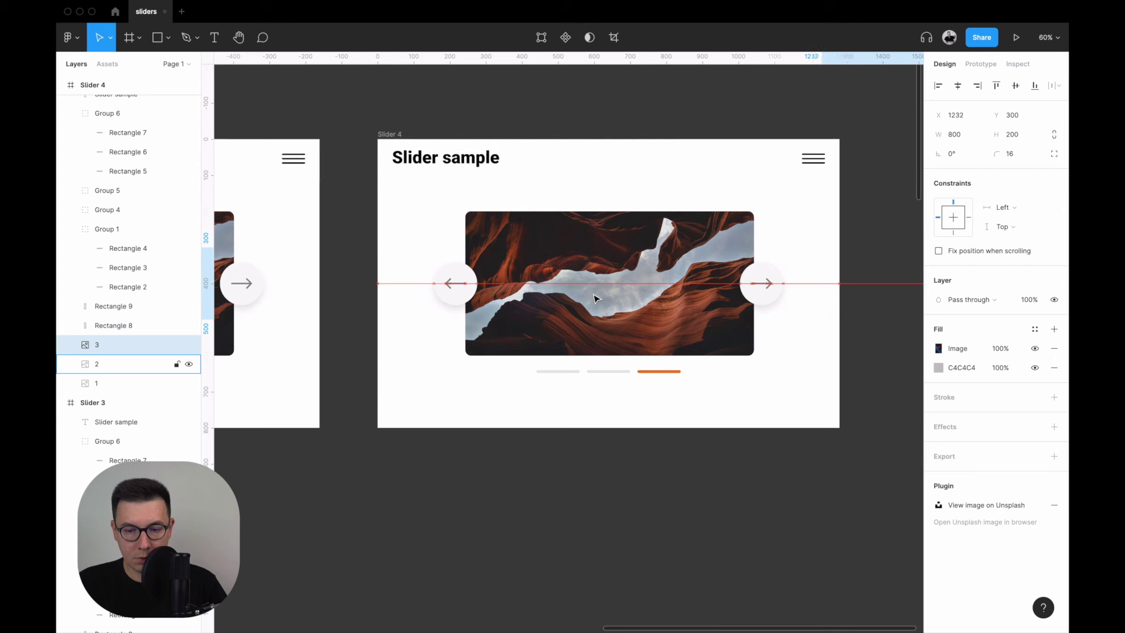
pyautogui.hotkey('shift', 'Left')
pyautogui.hotkey('shift', 'Left')
pyautogui.hotkey('shift', 'Left')
pyautogui.hotkey('shift', 'Left')
pyautogui.hotkey('shift', 'Left')
pyautogui.hotkey('shift', 'Left')
pyautogui.hotkey('shift', 'Left')
pyautogui.hotkey('shift', 'Left')
pyautogui.hotkey('shift', 'Left')
pyautogui.hotkey('shift', 'Left')
pyautogui.hotkey('shift', 'Left')
pyautogui.hotkey('shift', 'Left')
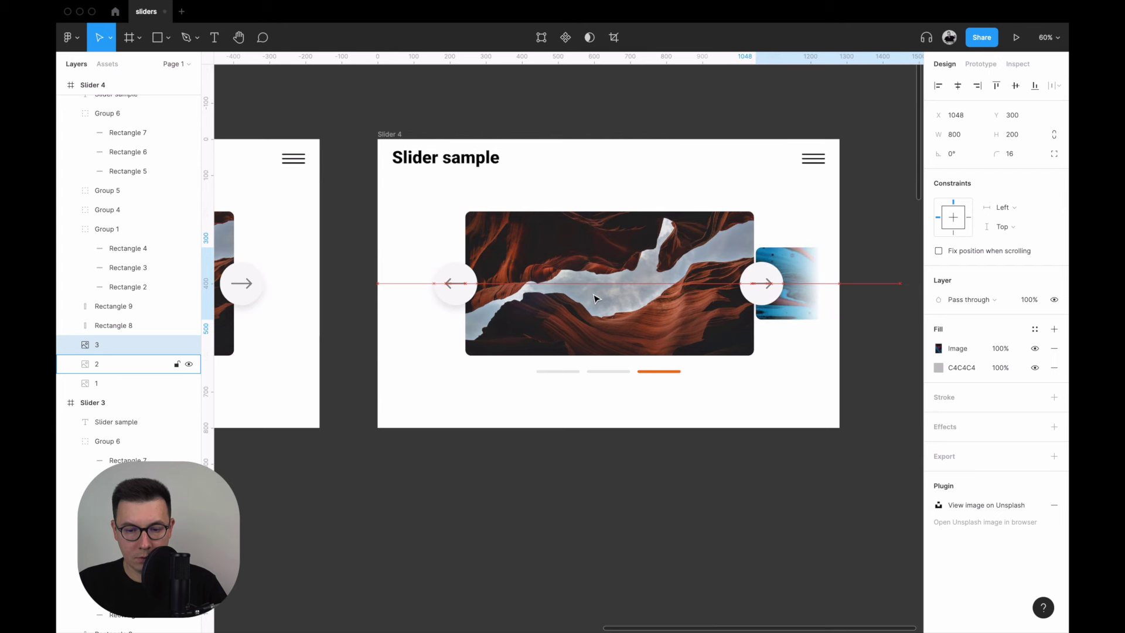
pyautogui.hotkey('shift', 'Left')
pyautogui.hotkey('shift', 'Left')
pyautogui.hotkey('shift', 'Left')
pyautogui.hotkey('shift', 'Left')
pyautogui.hotkey('shift', 'Left')
pyautogui.hotkey('shift', 'Left')
pyautogui.hotkey('shift', 'Left')
pyautogui.hotkey('shift', 'Left')
pyautogui.hotkey('shift', 'Left')
pyautogui.hotkey('shift', 'Left')
pyautogui.hotkey('shift', 'Left')
pyautogui.hotkey('shift', 'Left')
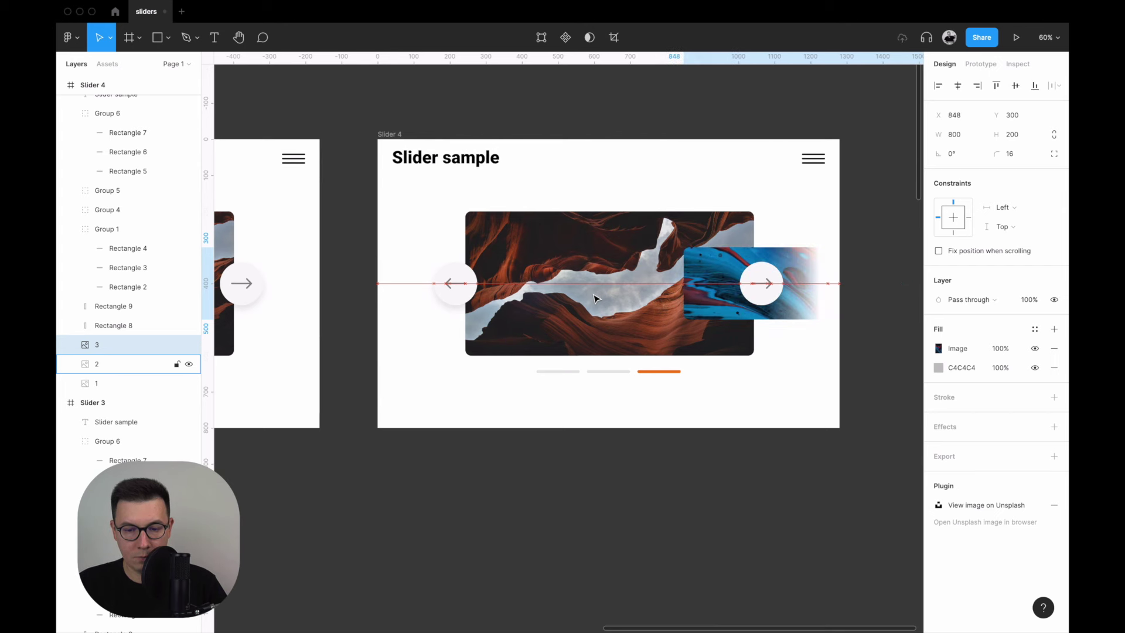
pyautogui.hotkey('shift', 'Left')
pyautogui.hotkey('shift', 'Left')
pyautogui.hotkey('shift', 'Left')
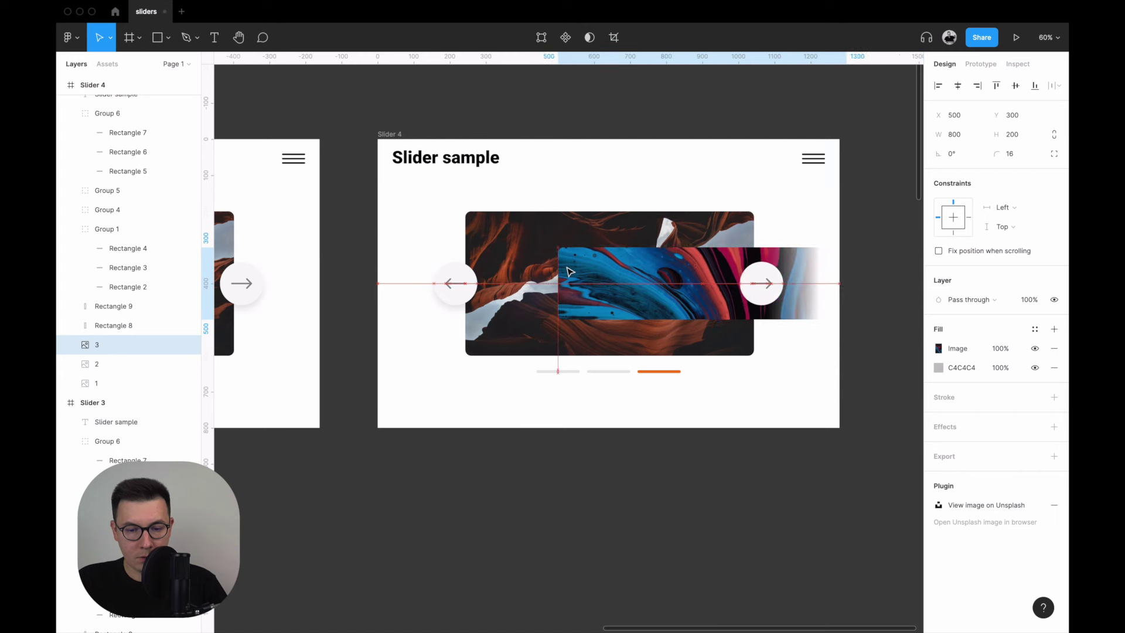
pyautogui.hotkey('shift', 'Left')
pyautogui.hotkey('shift', 'Left')
pyautogui.hotkey('shift', 'Left')
pyautogui.hotkey('shift', 'Left')
pyautogui.hotkey('shift', 'Left')
pyautogui.hotkey('shift', 'Left')
pyautogui.hotkey('shift', 'Left')
pyautogui.hotkey('shift', 'Left')
pyautogui.hotkey('shift', 'Left')
pyautogui.press('Right')
pyautogui.press('Right')
pyautogui.press('Right')
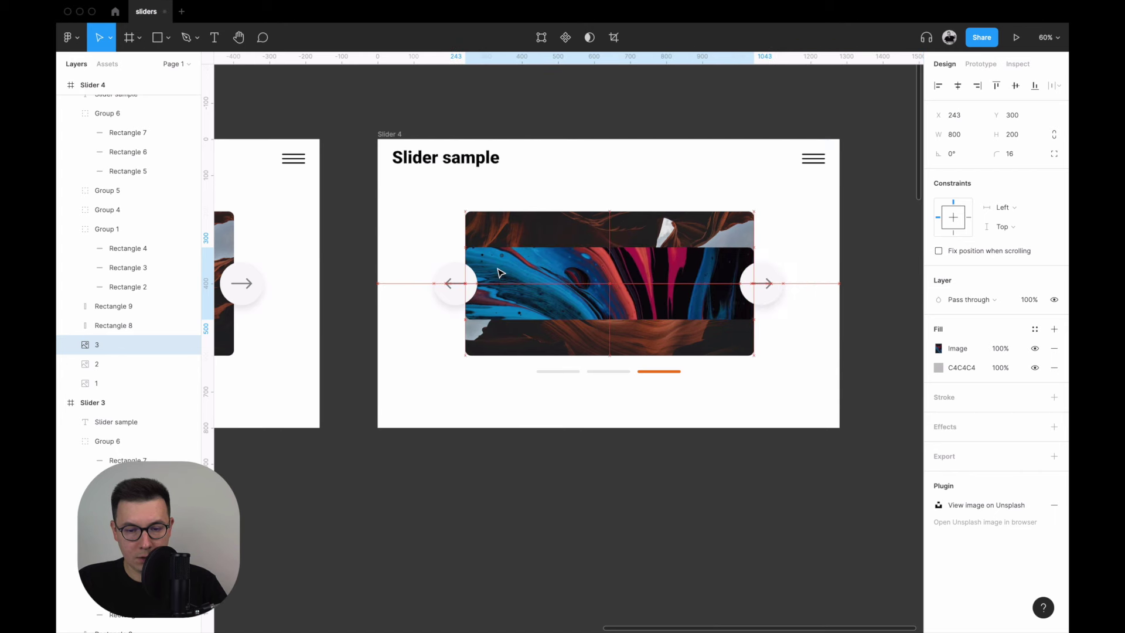
pyautogui.moveTo(632, 234); pyautogui.dragTo(634, 214)
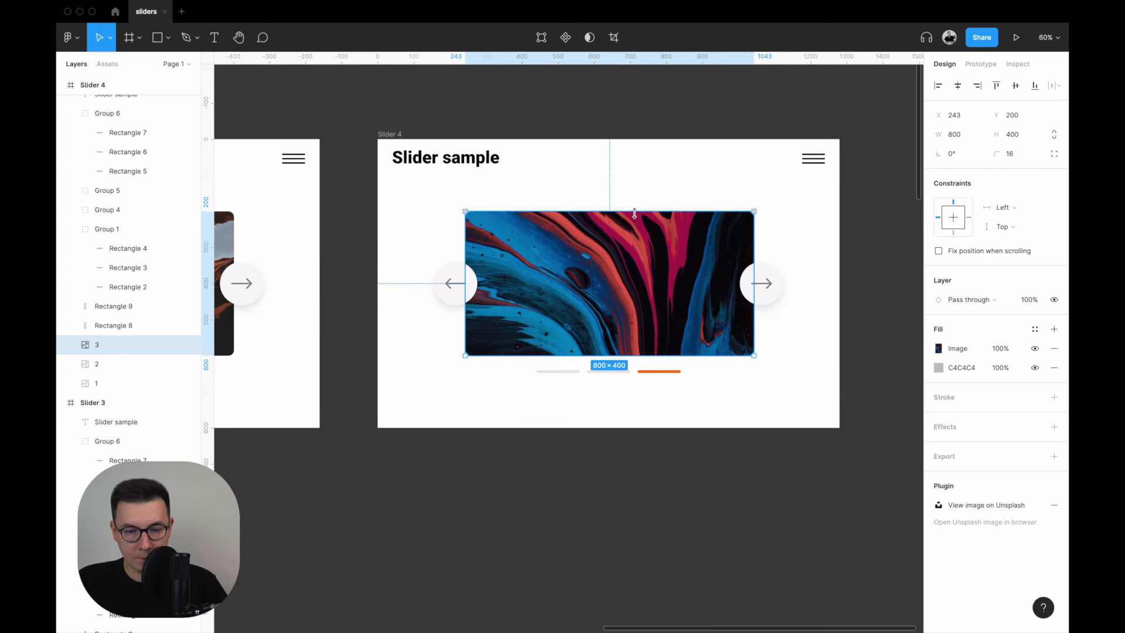
# Resize the canyon image (image 2) to 200 high and park it left of the main image.
pyautogui.click(122, 365)
pyautogui.hotkey('shift', 'Left')
pyautogui.hotkey('shift', 'Left')
pyautogui.hotkey('shift', 'Left')
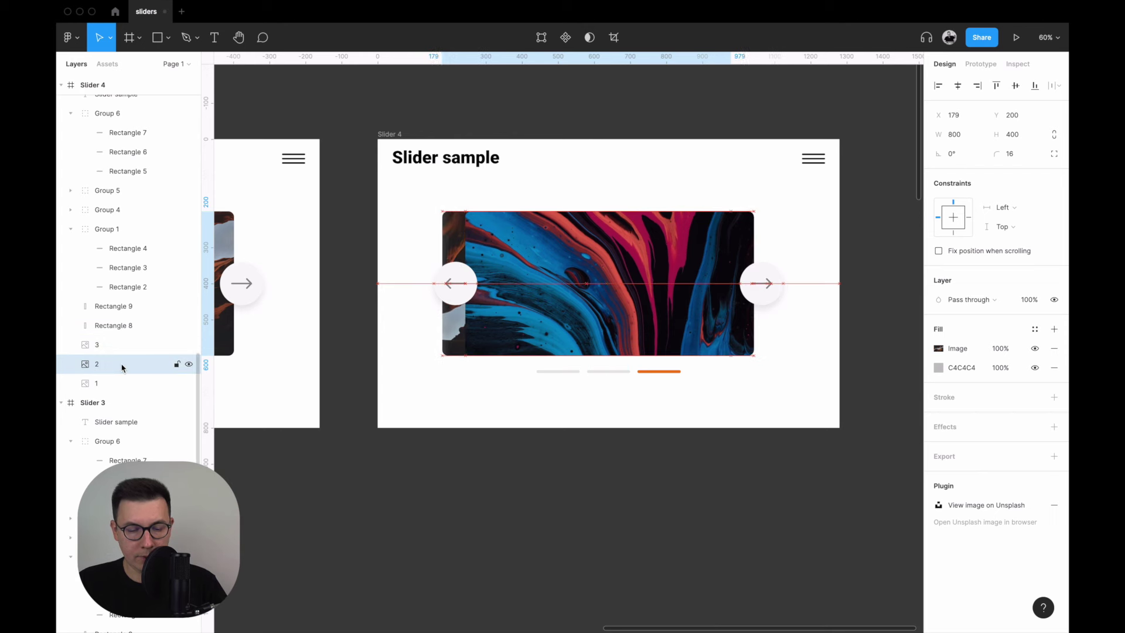
pyautogui.hotkey('shift', 'Left')
pyautogui.hotkey('shift', 'Left')
pyautogui.hotkey('shift', 'Left')
pyautogui.press('Left')
pyautogui.press('Left')
pyautogui.press('Left')
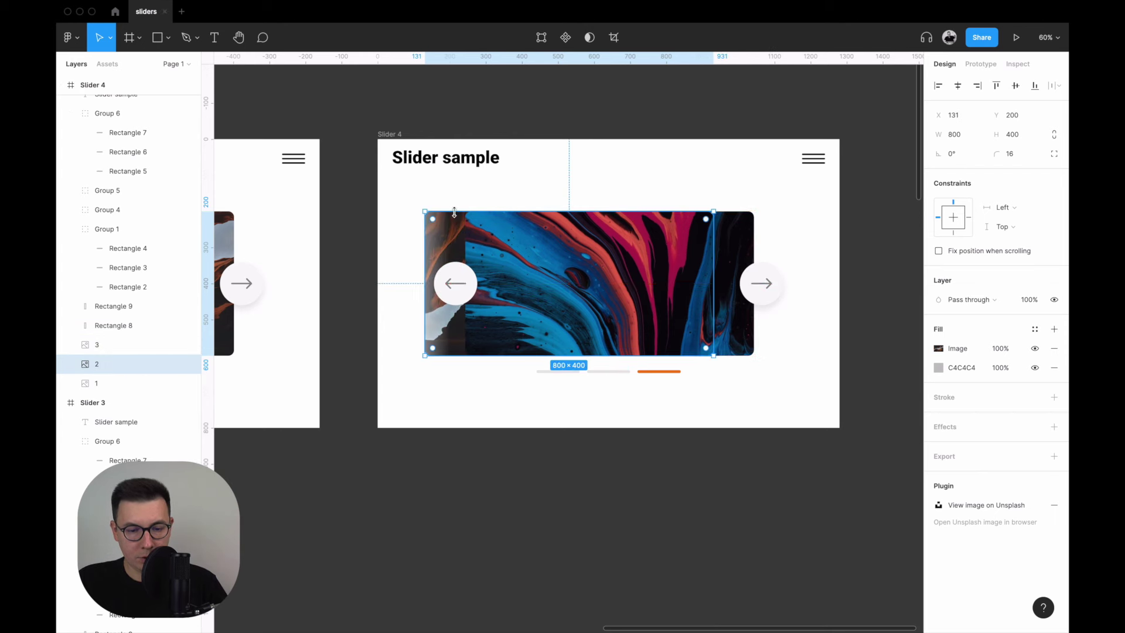
pyautogui.moveTo(455, 211); pyautogui.dragTo(455, 245)
pyautogui.write('200')
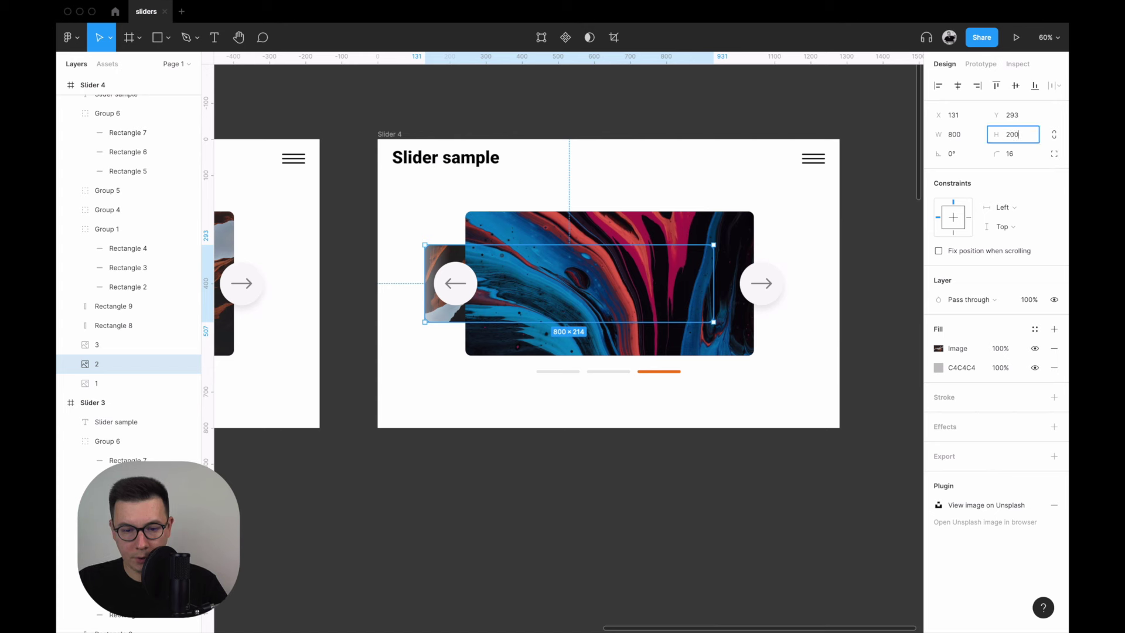
pyautogui.press('Return')
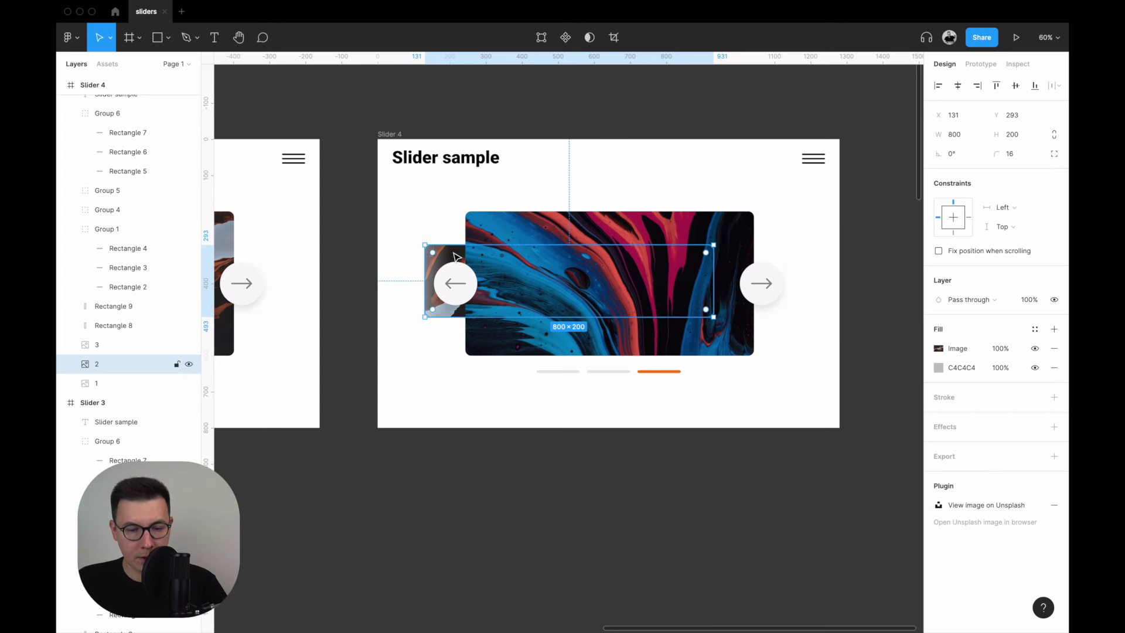
pyautogui.moveTo(457, 256); pyautogui.dragTo(371, 260)
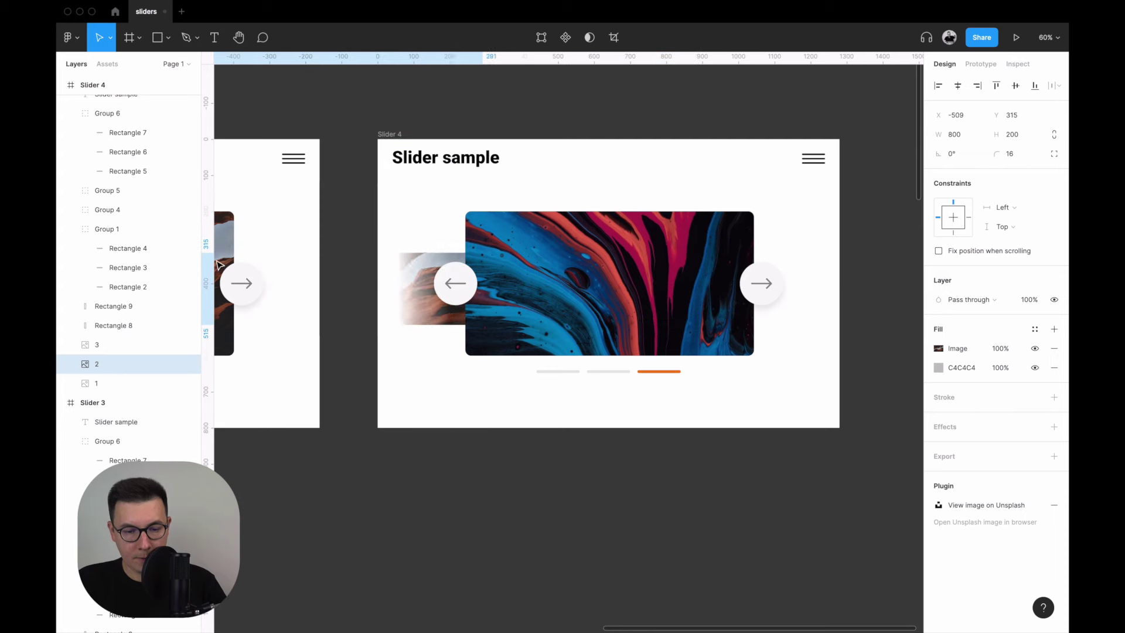
pyautogui.press('Escape')
pyautogui.scroll(-5, 709, 178)
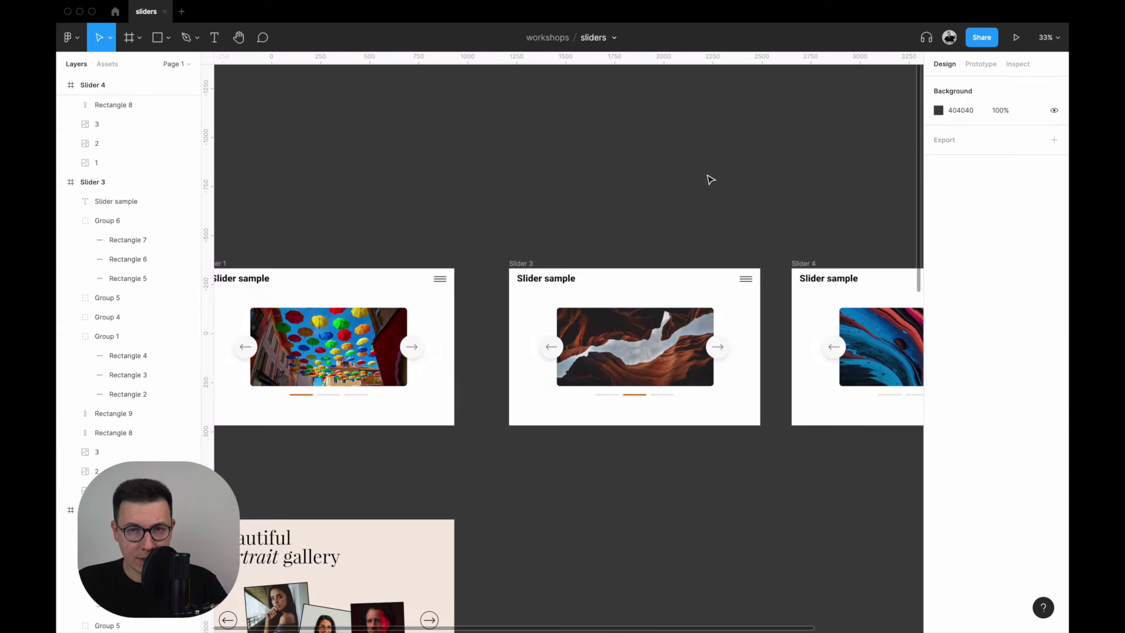
# In prototype settings, rename the Slider 1 frame's flow to 'Slider 1'.
pyautogui.hscroll(-5, 791, 152)
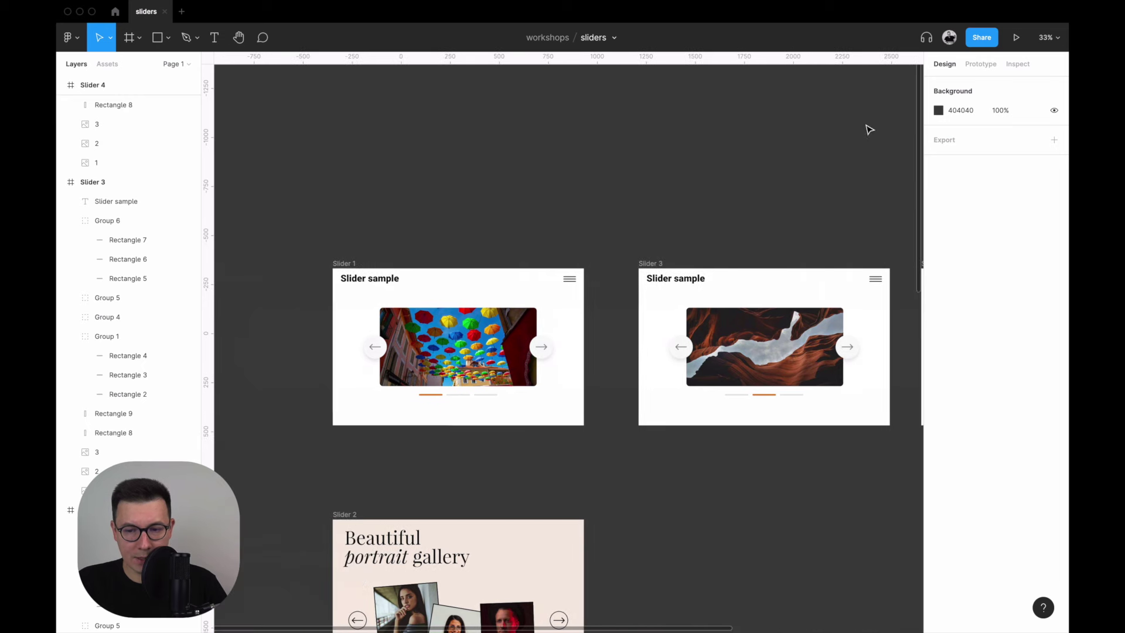
pyautogui.click(981, 63)
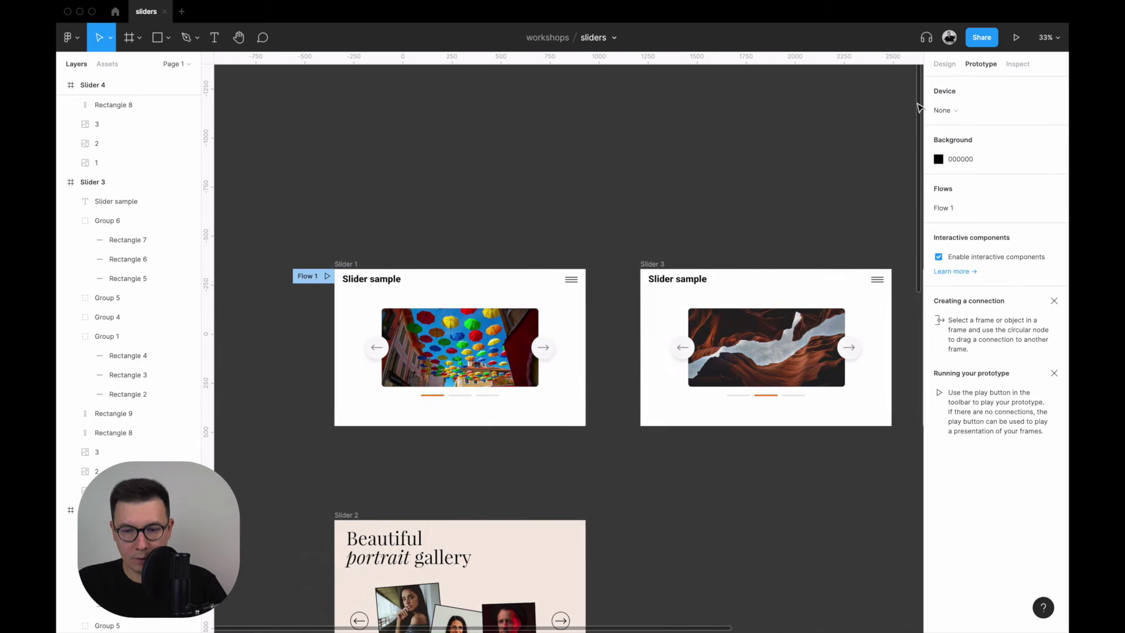
pyautogui.scroll(-1, 387, 272)
pyautogui.click(312, 262)
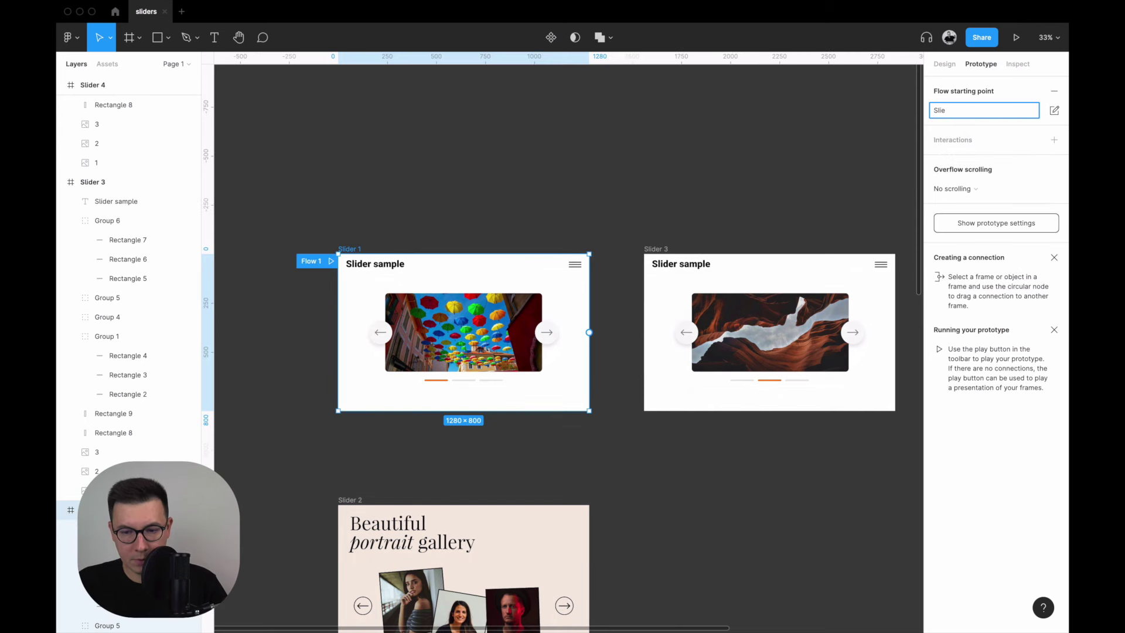
# Link Slider 1's right arrow to Slider 3 with Smart animate, ease in and out.
pyautogui.click(614, 199)
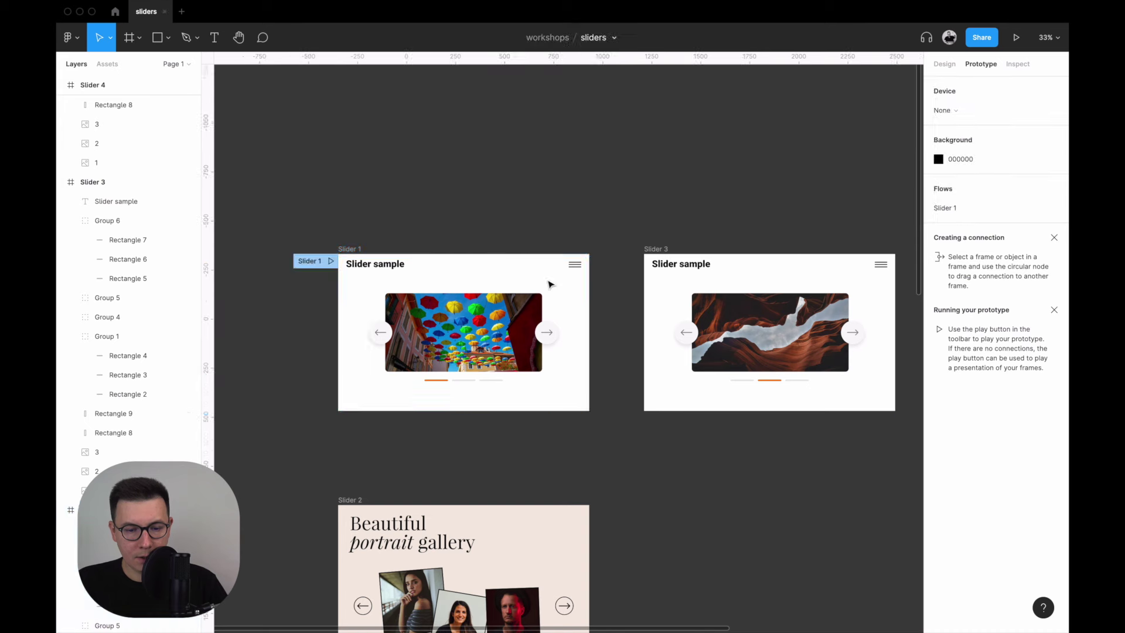
pyautogui.click(548, 333)
pyautogui.hscroll(3, 586, 302)
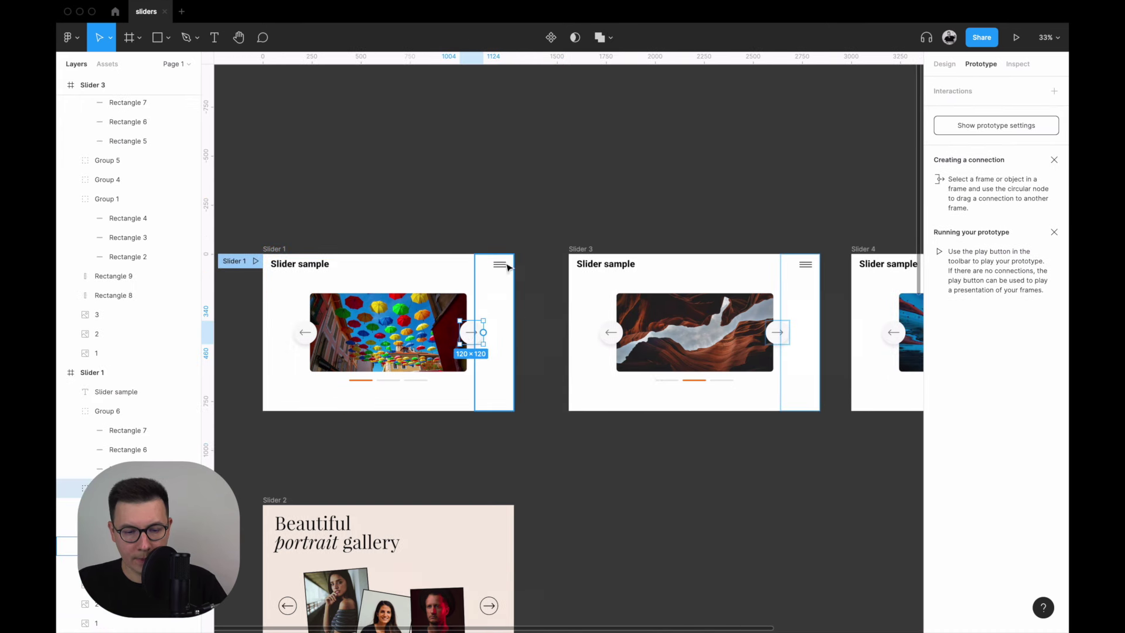
pyautogui.moveTo(484, 332)
pyautogui.mouseDown()
pyautogui.moveTo(576, 311)
pyautogui.moveTo(575, 293)
pyautogui.mouseUp()
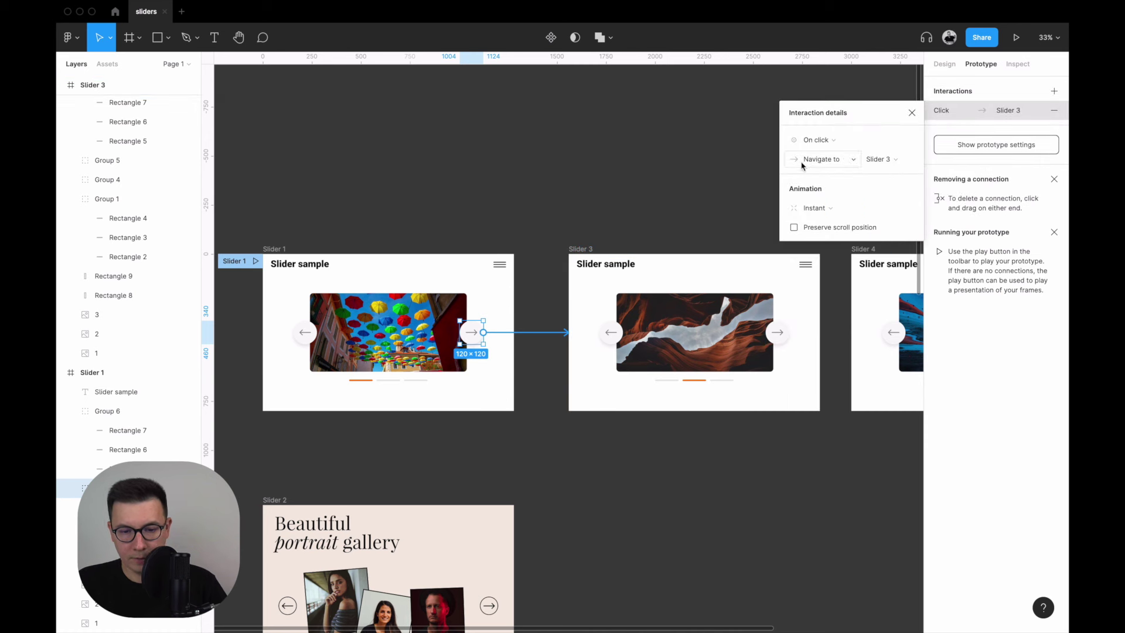
pyautogui.click(818, 208)
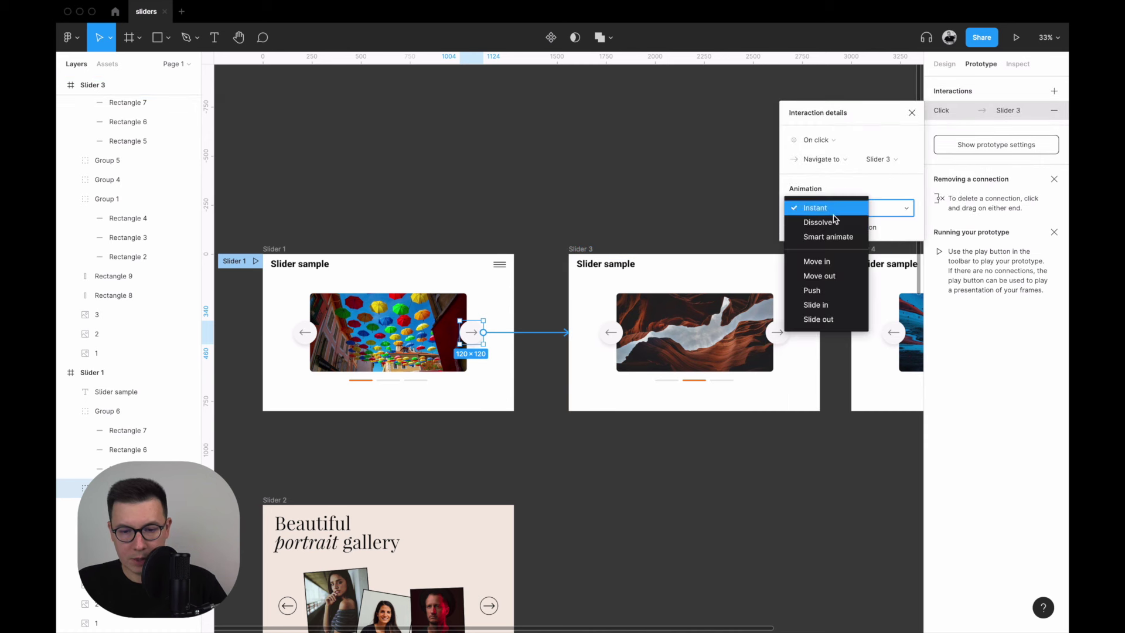
pyautogui.click(844, 237)
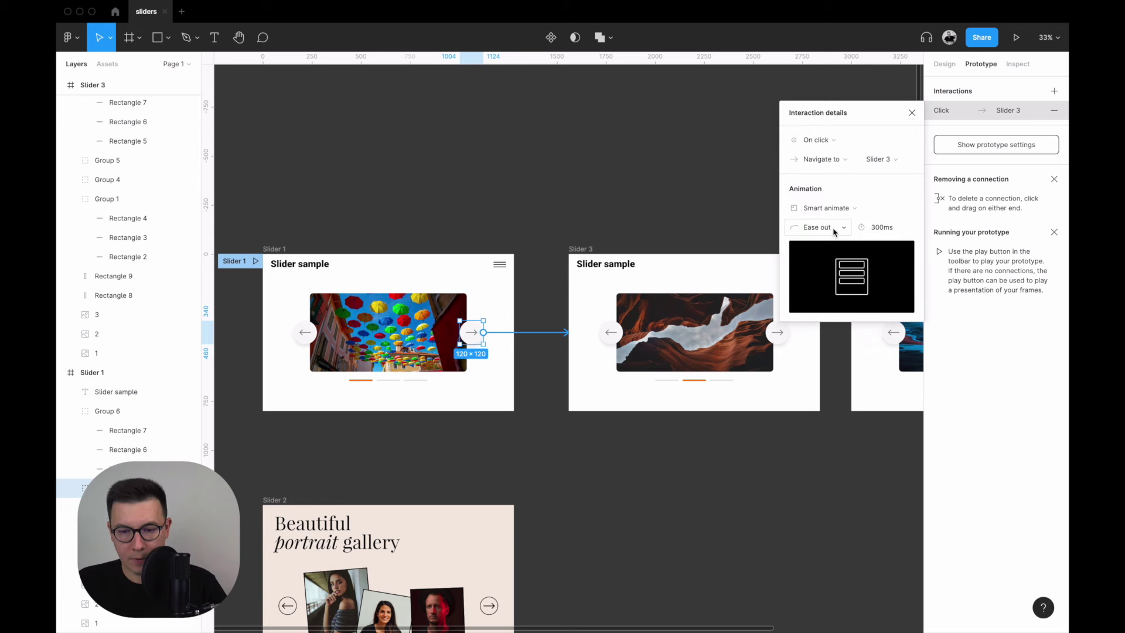
pyautogui.click(835, 228)
pyautogui.click(858, 246)
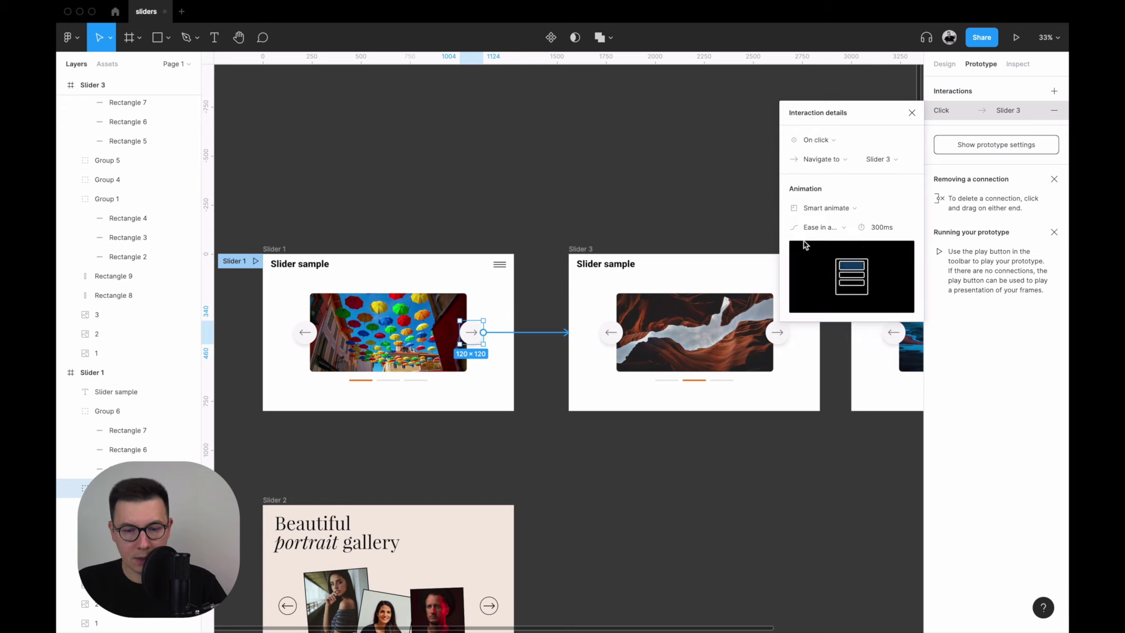
# Link Slider 3's right arrow to Slider 4 with the same Smart animate transition.
pyautogui.hscroll(2, 708, 204)
pyautogui.click(710, 332)
pyautogui.moveTo(722, 332); pyautogui.dragTo(808, 332)
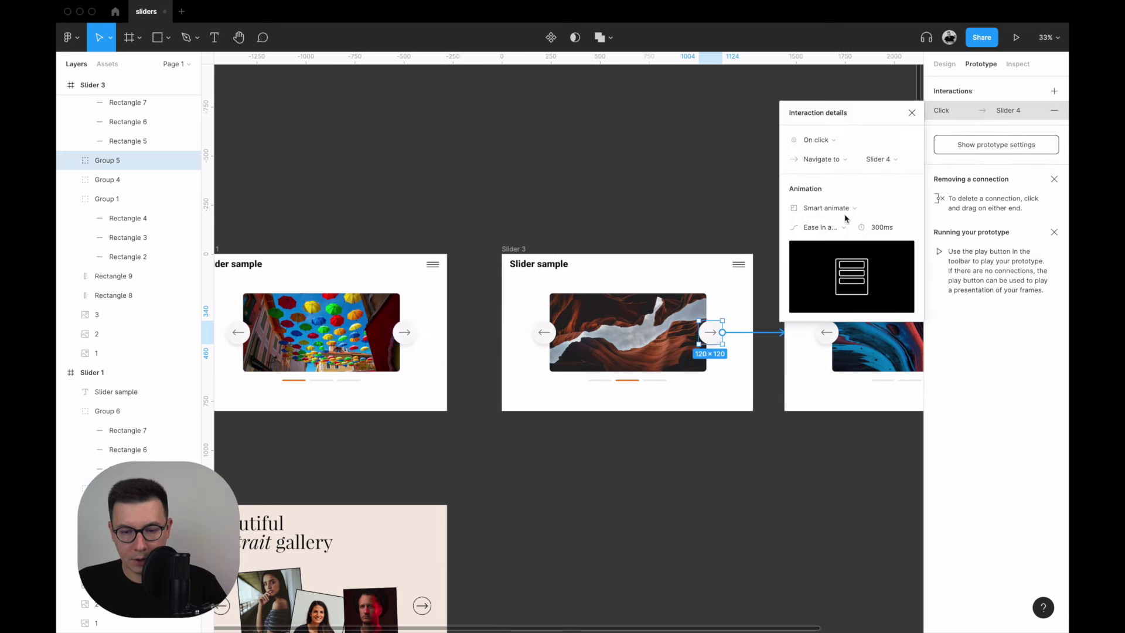
pyautogui.click(711, 171)
pyautogui.hscroll(1, 709, 168)
pyautogui.hscroll(4, 762, 235)
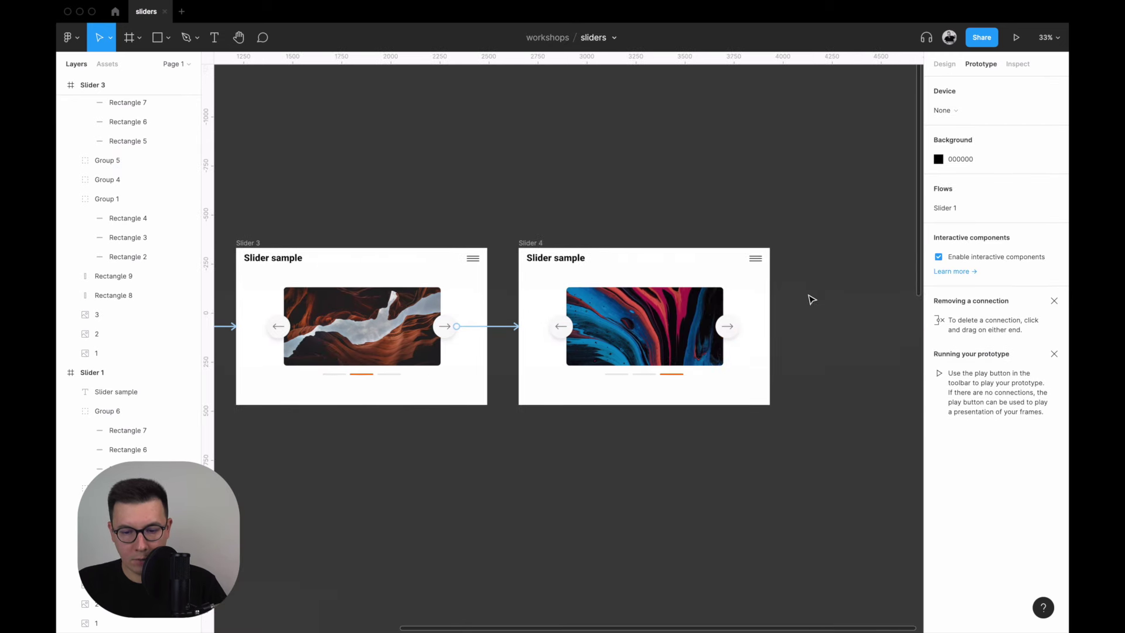
pyautogui.click(723, 328)
pyautogui.scroll(-3, 724, 328)
# Link Slider 4's right arrow and Slider 3's left arrow back to Slider 1.
pyautogui.hscroll(-3, 727, 331)
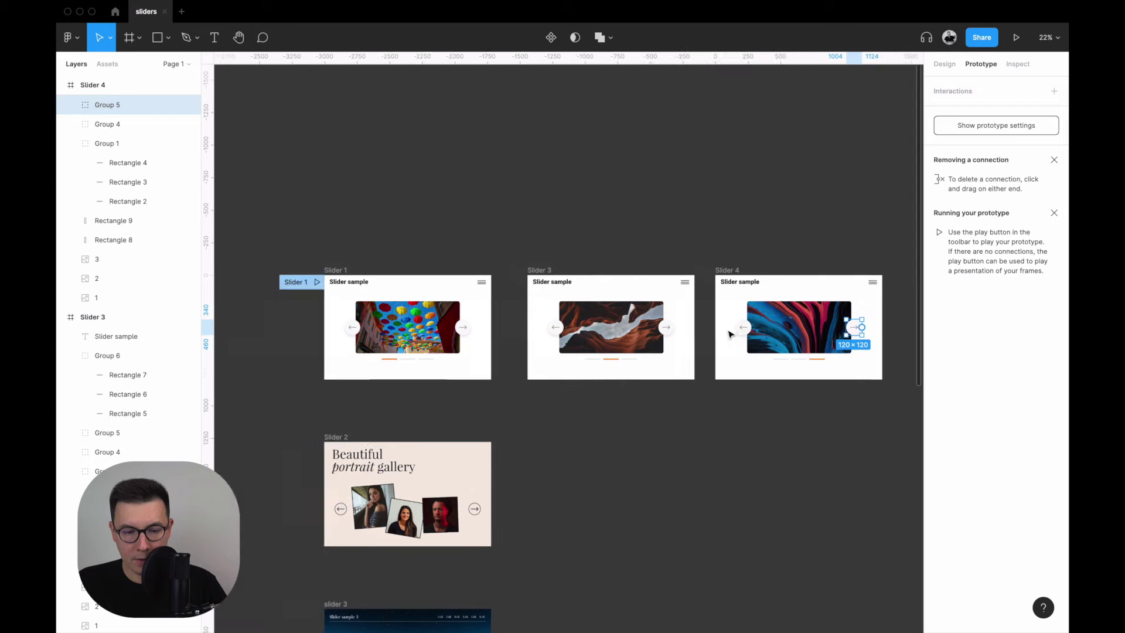
pyautogui.moveTo(862, 327)
pyautogui.mouseDown()
pyautogui.moveTo(343, 361)
pyautogui.moveTo(342, 340)
pyautogui.mouseUp()
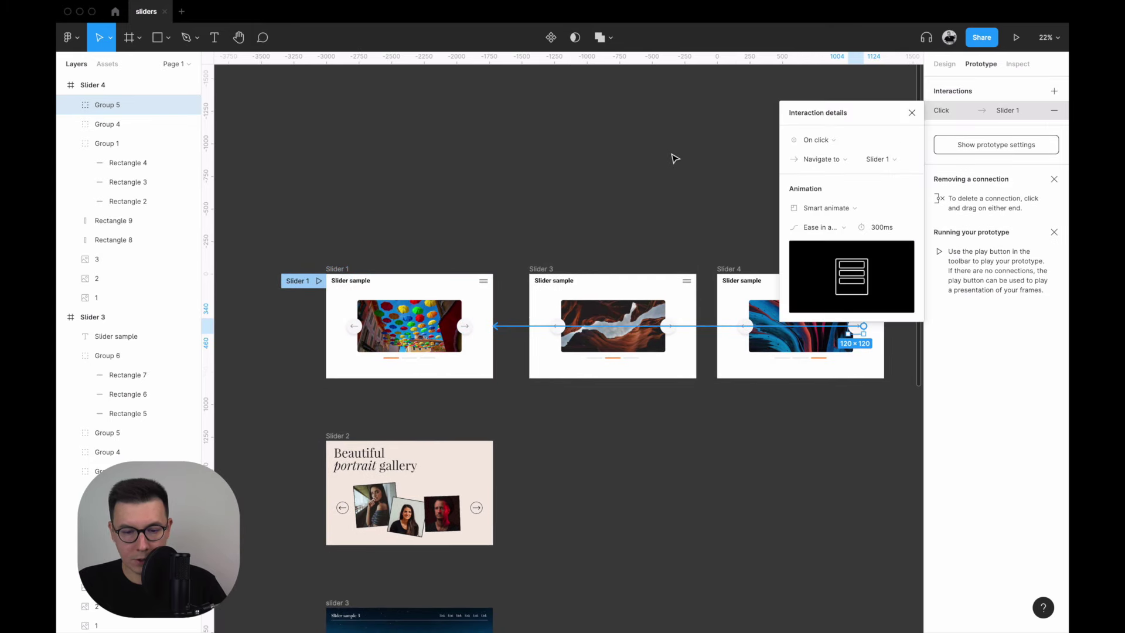
pyautogui.click(675, 160)
pyautogui.click(552, 322)
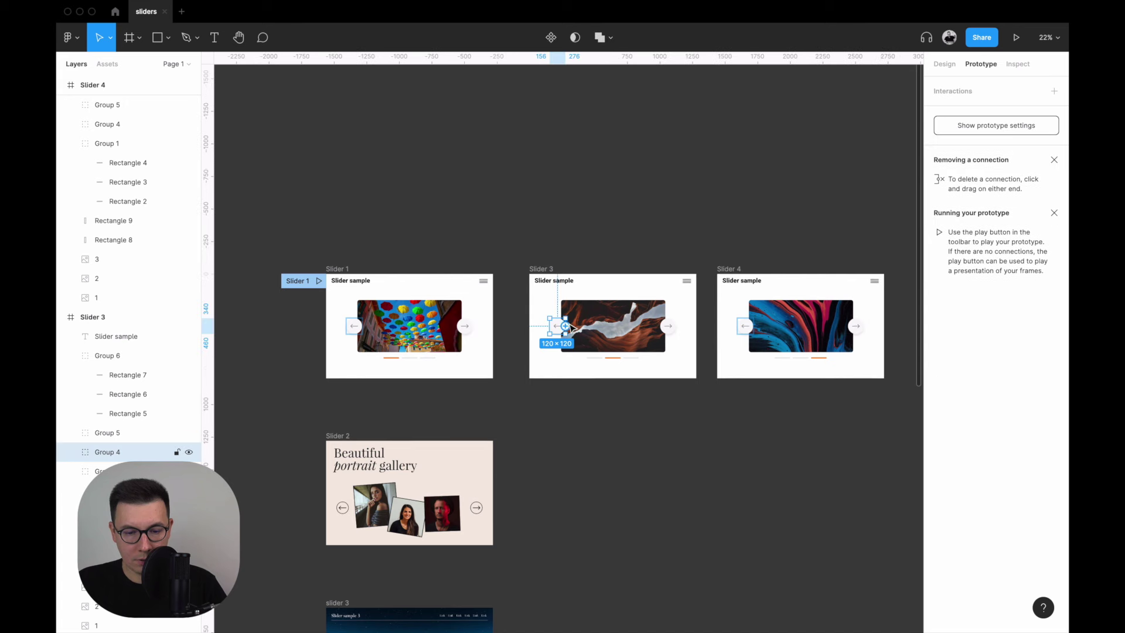
pyautogui.moveTo(566, 326); pyautogui.dragTo(477, 340)
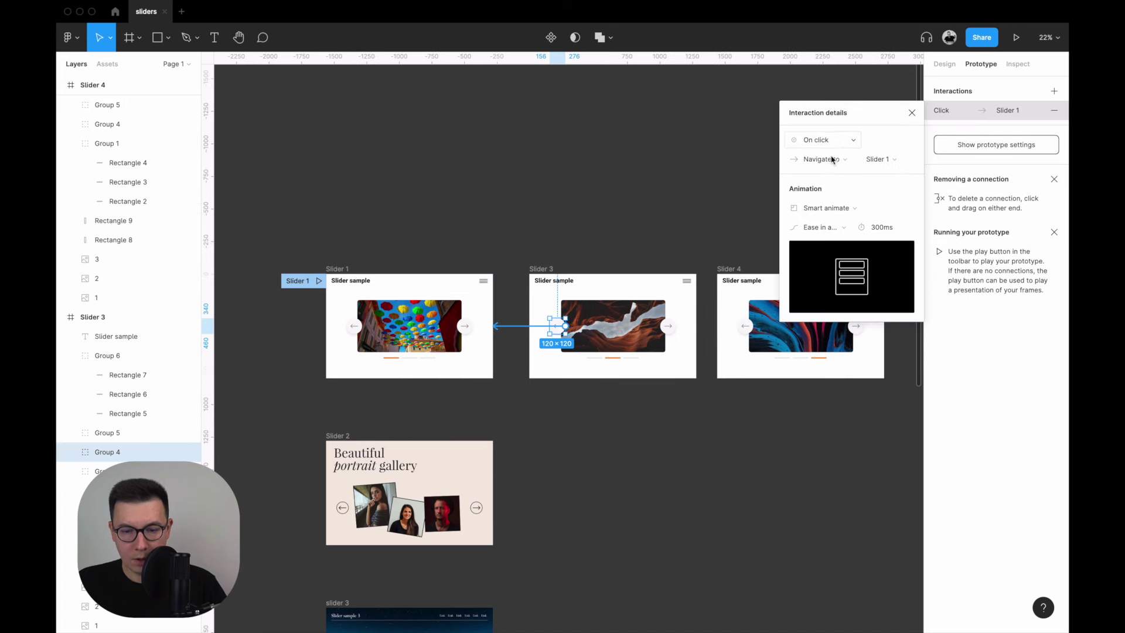
pyautogui.click(644, 198)
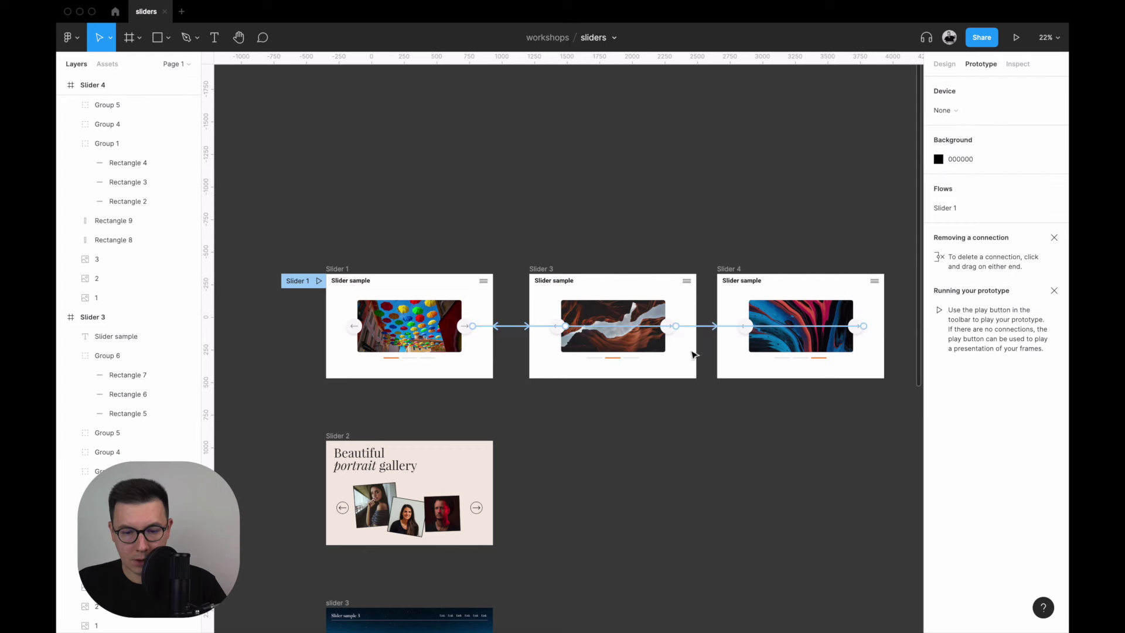
# Remove the Click → Slider 1 interaction from Slider 4's right arrow.
pyautogui.click(836, 332)
pyautogui.click(726, 213)
pyautogui.scroll(3, 726, 226)
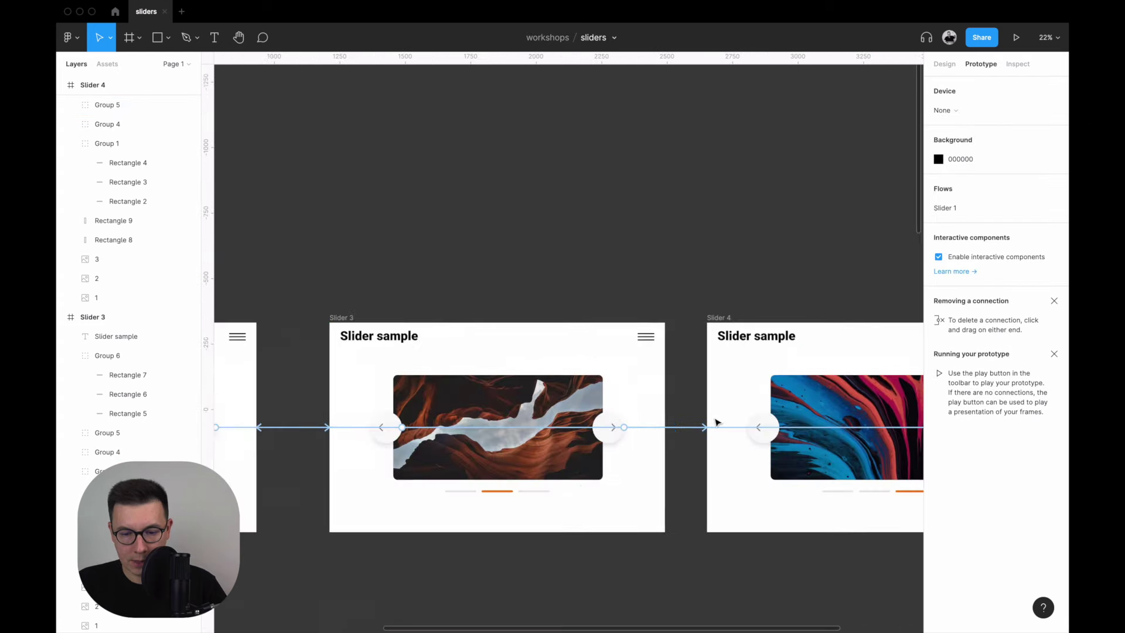
pyautogui.scroll(2, 799, 382)
pyautogui.hscroll(5, 799, 382)
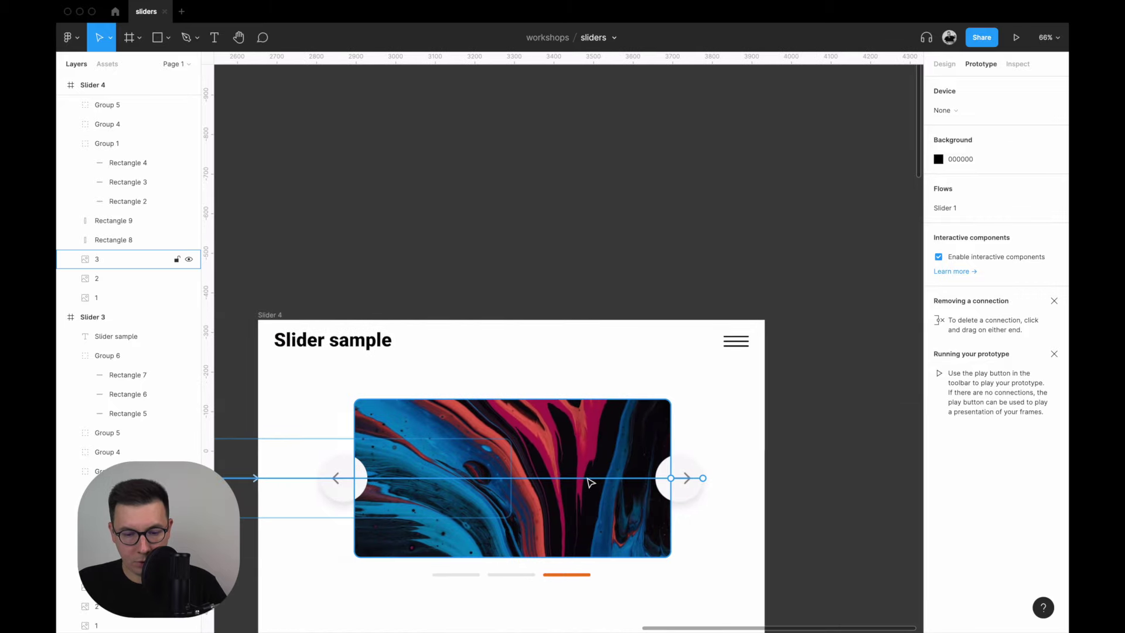
pyautogui.click(590, 480)
pyautogui.click(1055, 110)
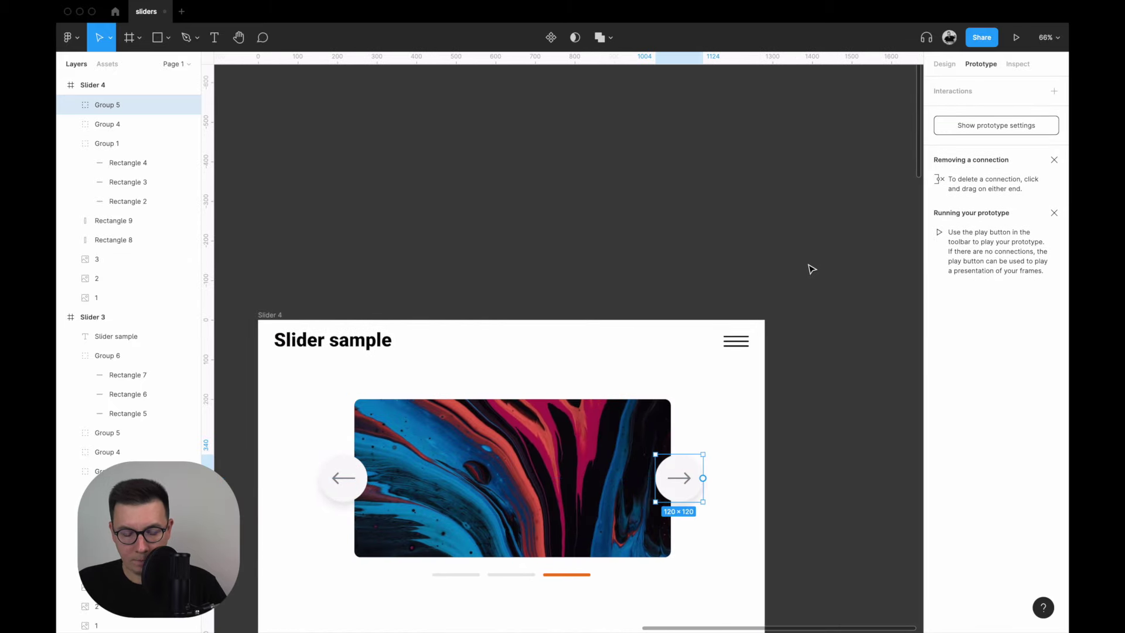
pyautogui.scroll(-3, 803, 281)
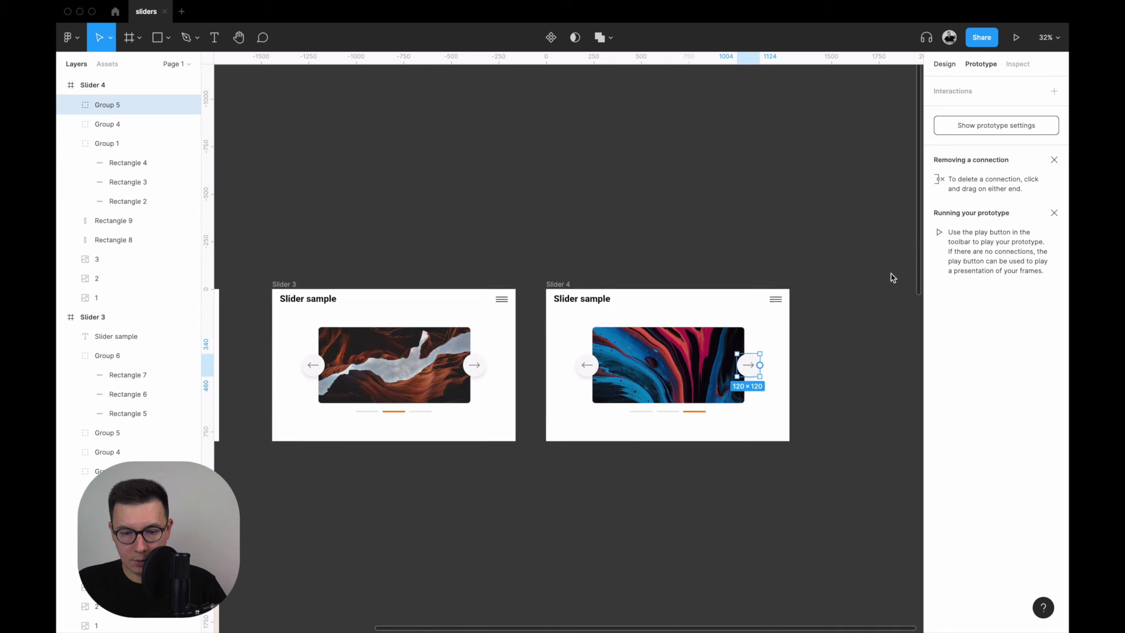
# Set fill opacity to 80% on Slider 4's right arrow and Slider 1's left arrow.
pyautogui.hotkey('alt', '8')
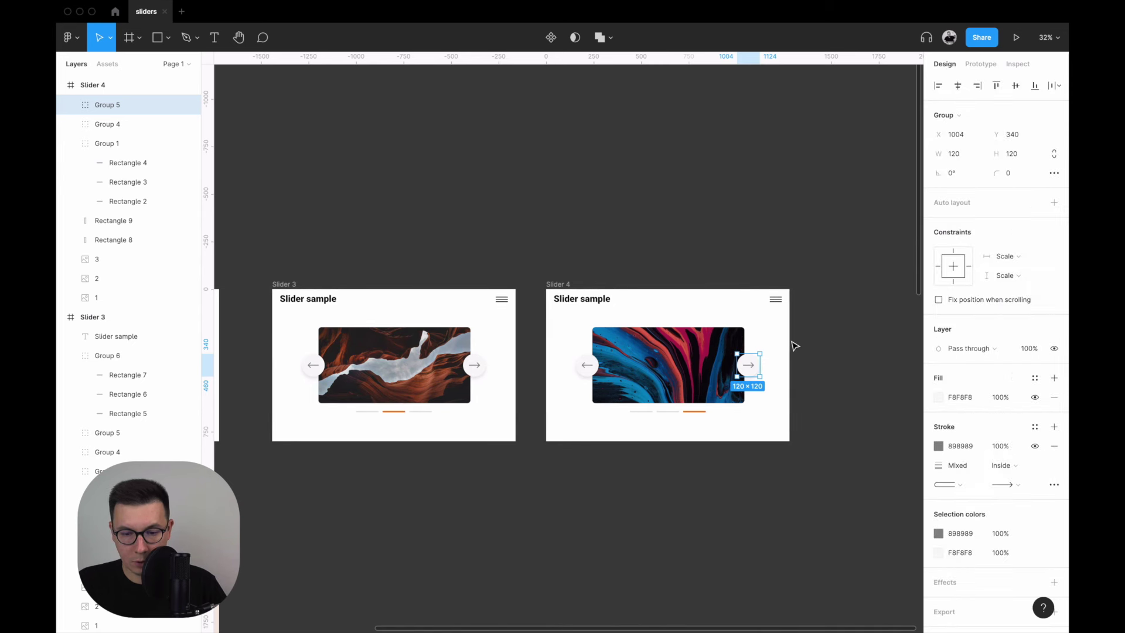
pyautogui.click(794, 344)
pyautogui.click(749, 365)
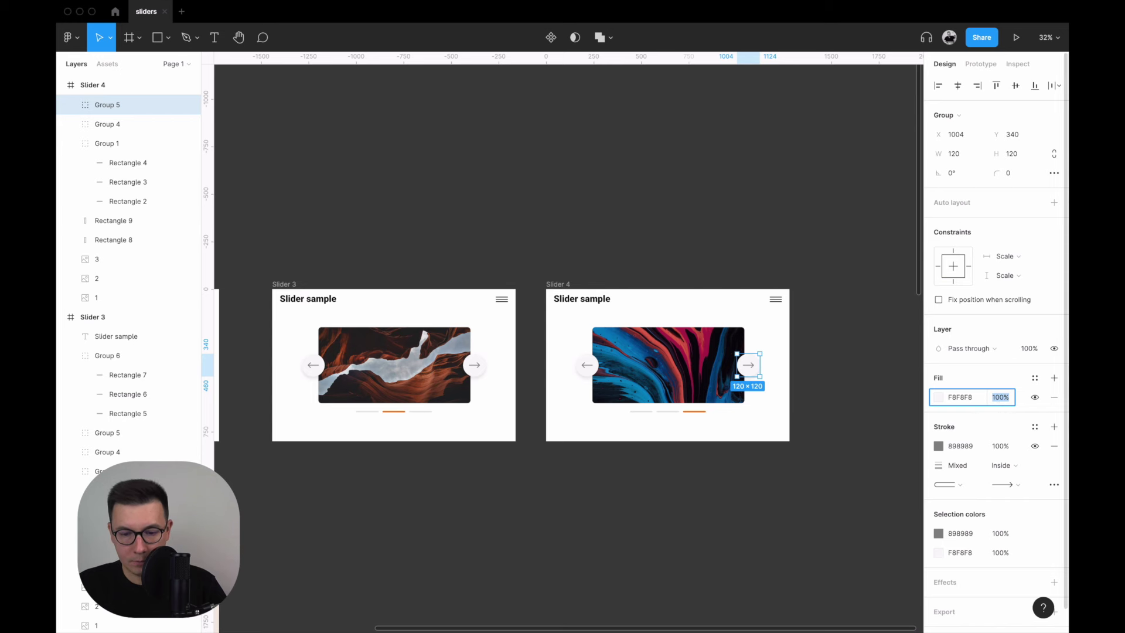
pyautogui.write('80')
pyautogui.press('Return')
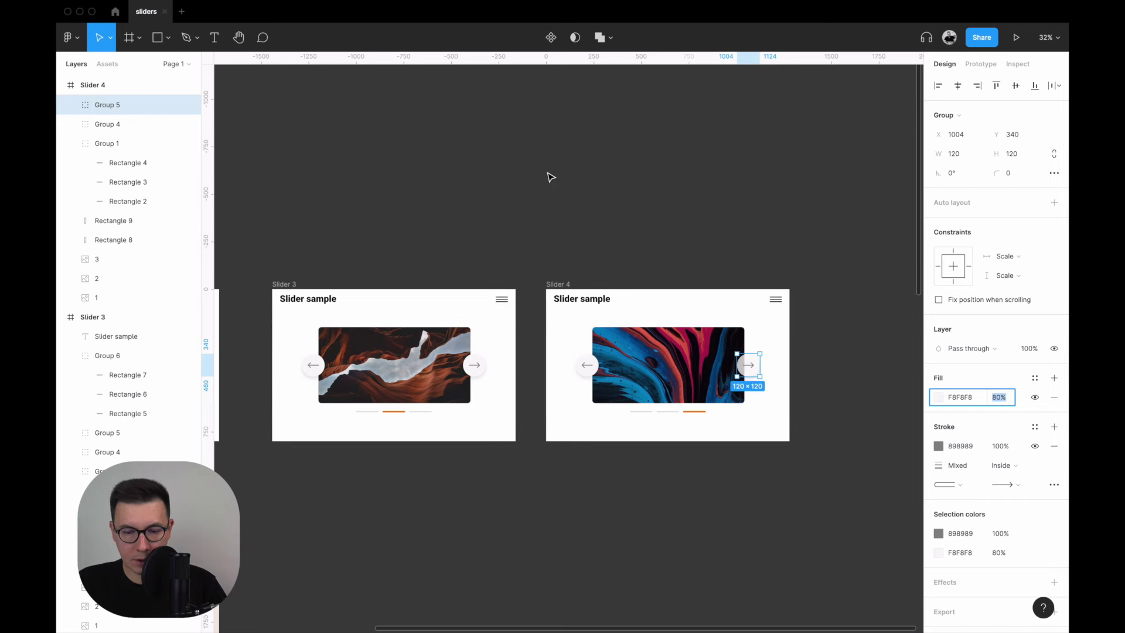
pyautogui.click(549, 176)
pyautogui.hscroll(-10, 549, 176)
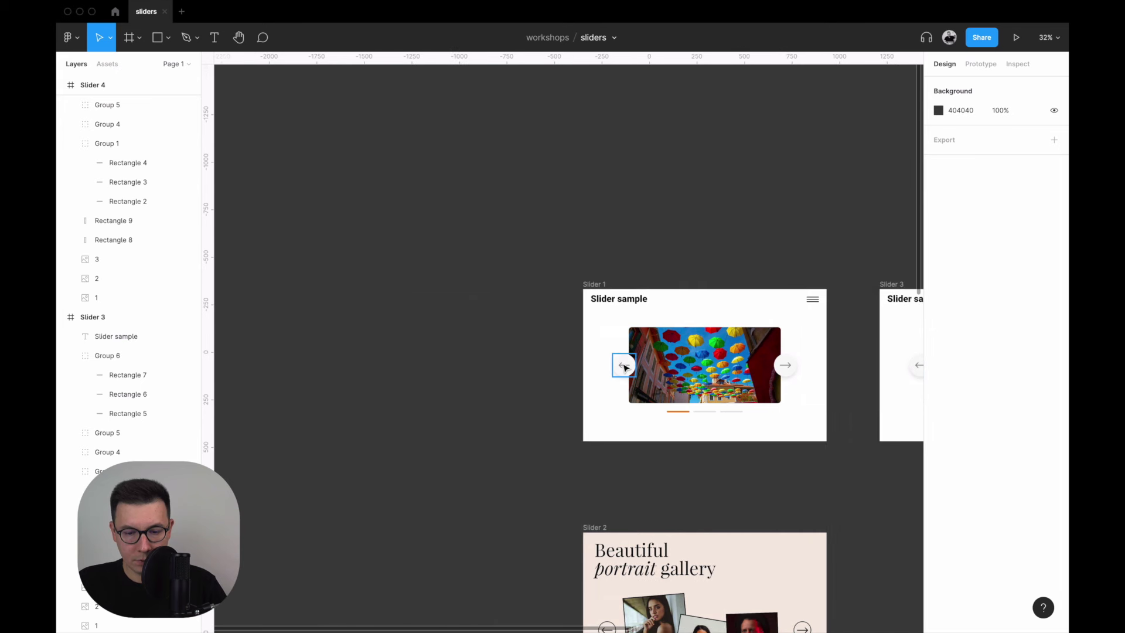
pyautogui.click(625, 366)
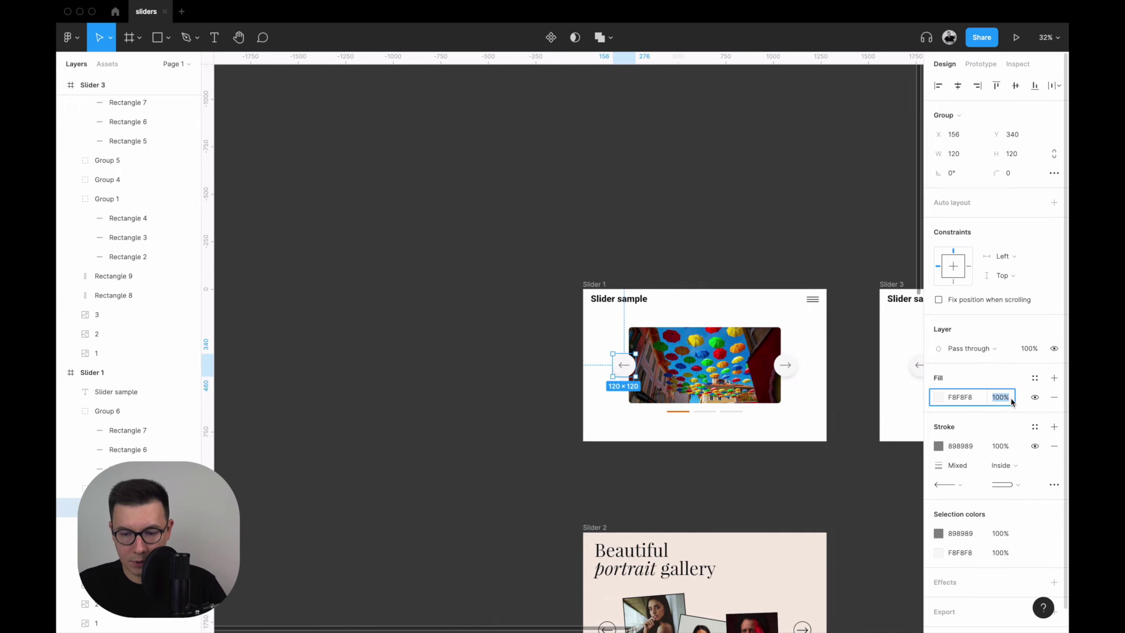
pyautogui.write('80')
pyautogui.press('Return')
pyautogui.click(781, 216)
# Link Slider 4's left arrow back to Slider 3 with Smart animate.
pyautogui.hscroll(3, 781, 216)
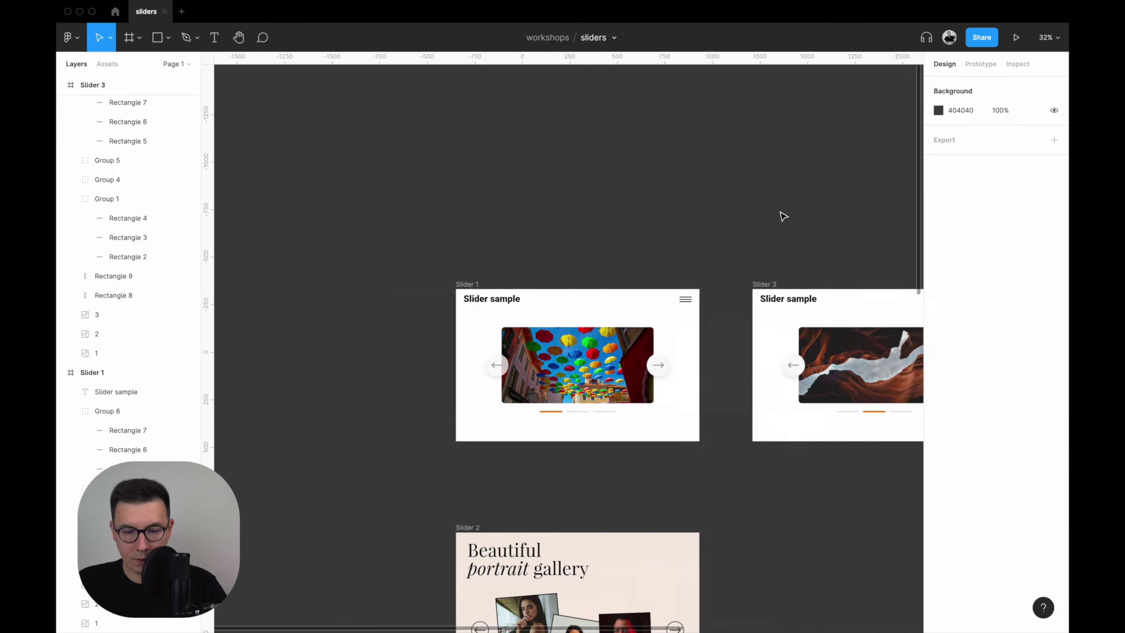
pyautogui.hscroll(7, 781, 216)
pyautogui.hscroll(4, 629, 245)
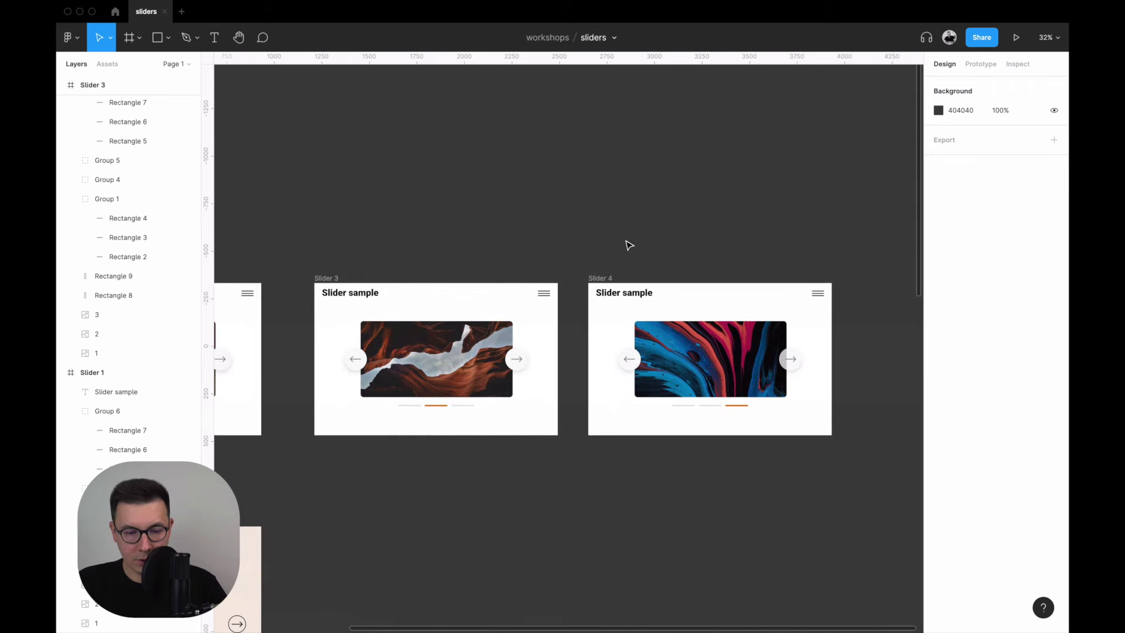
pyautogui.click(626, 363)
pyautogui.click(980, 64)
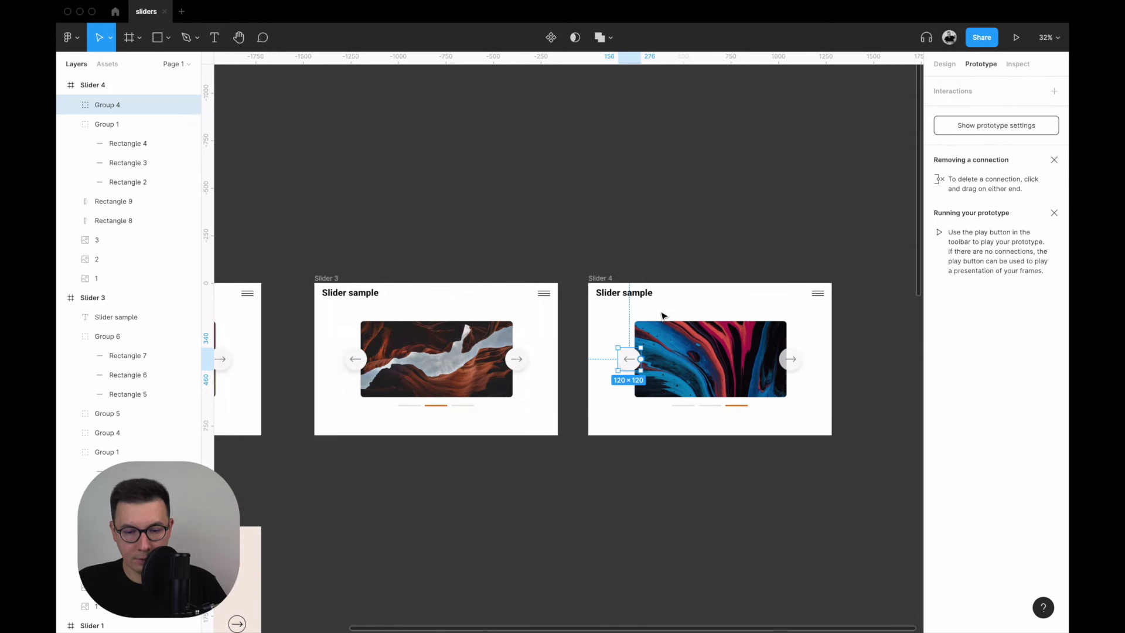
pyautogui.moveTo(641, 359); pyautogui.dragTo(527, 358)
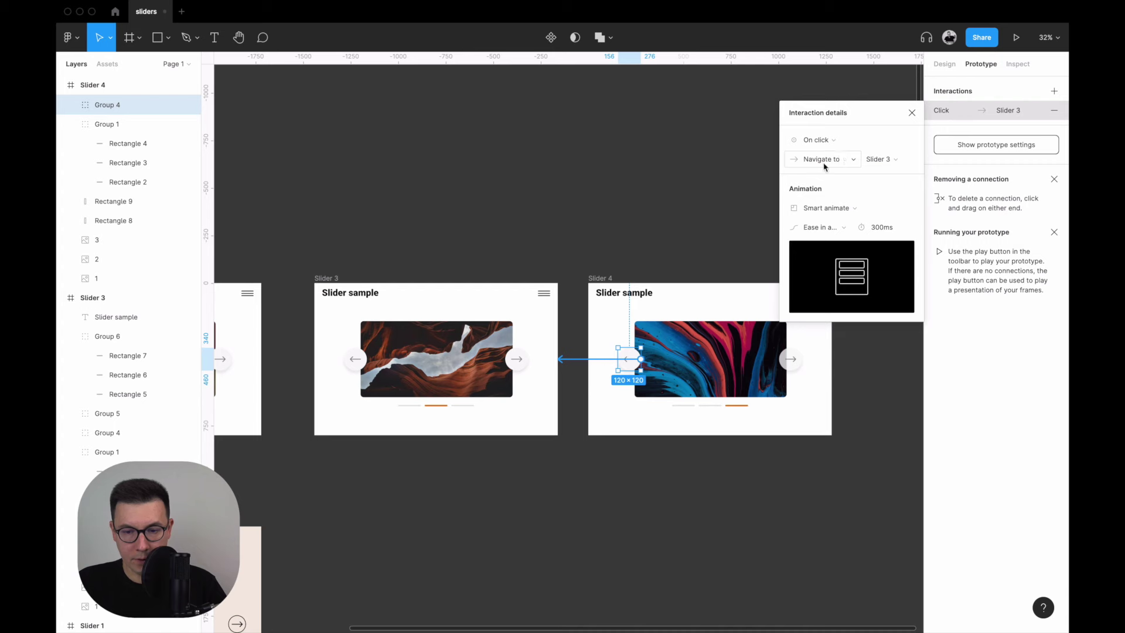
pyautogui.click(625, 157)
pyautogui.hscroll(-8, 559, 311)
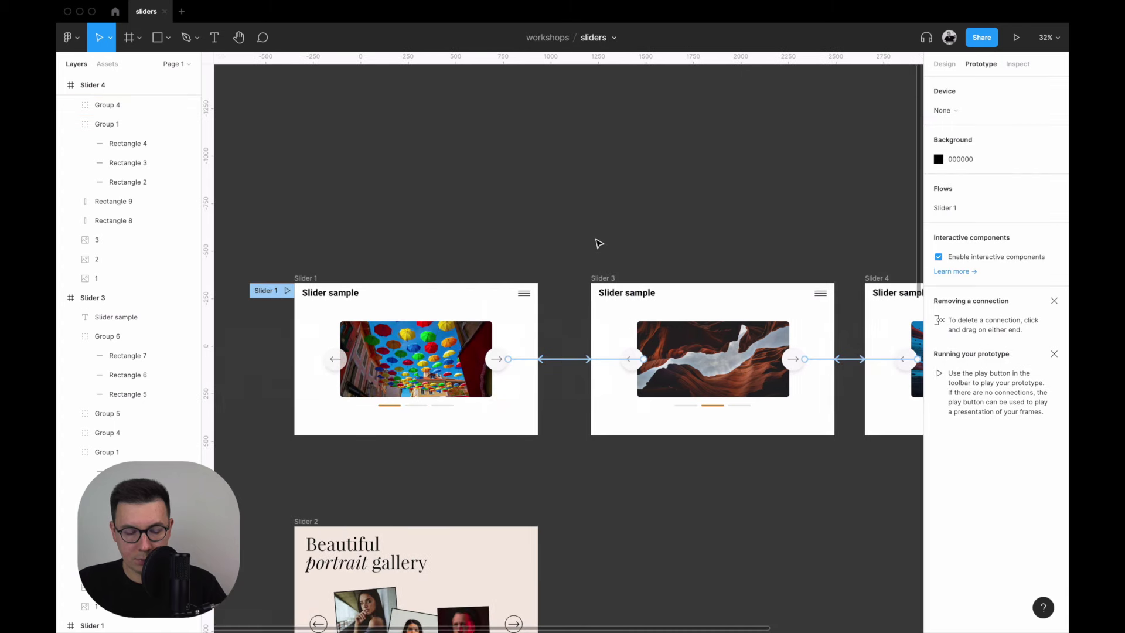
pyautogui.click(1017, 40)
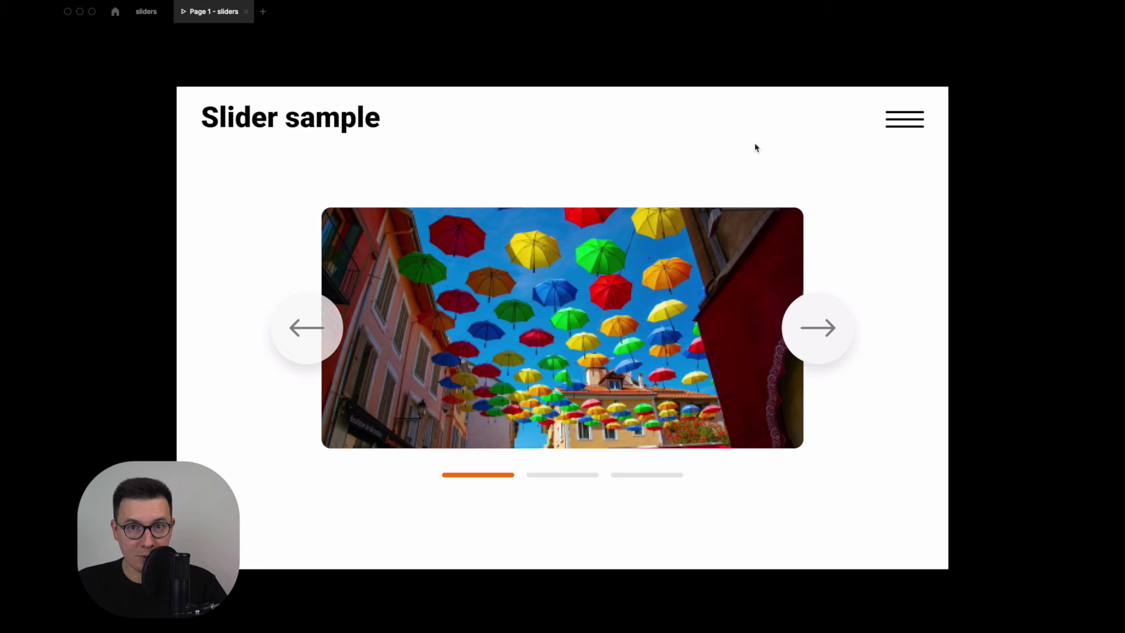
pyautogui.click(832, 334)
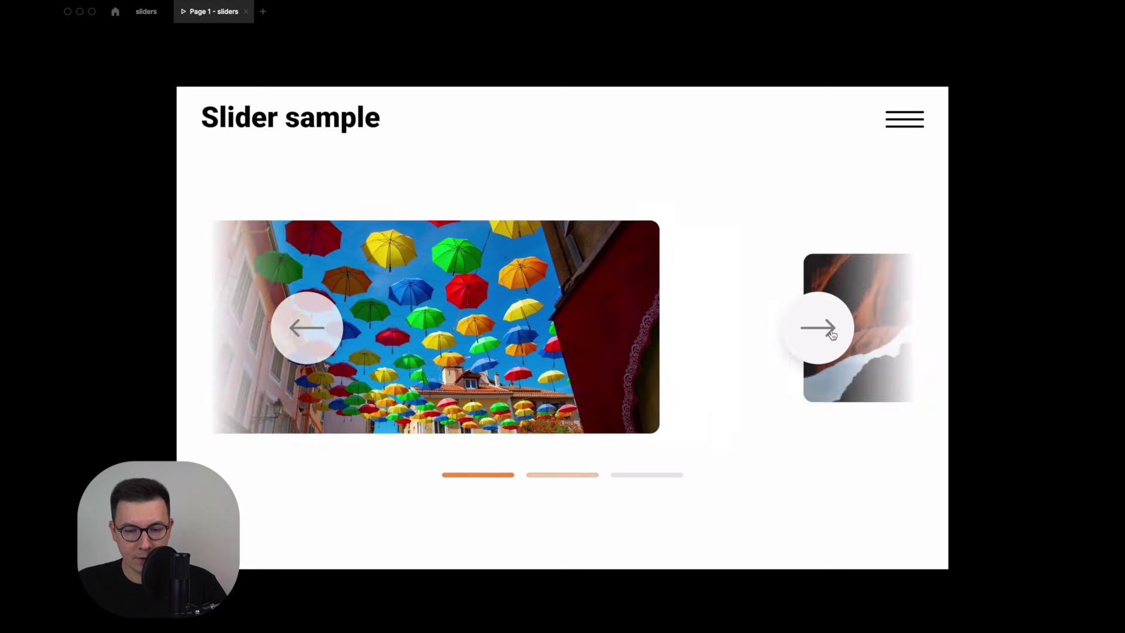
pyautogui.click(831, 329)
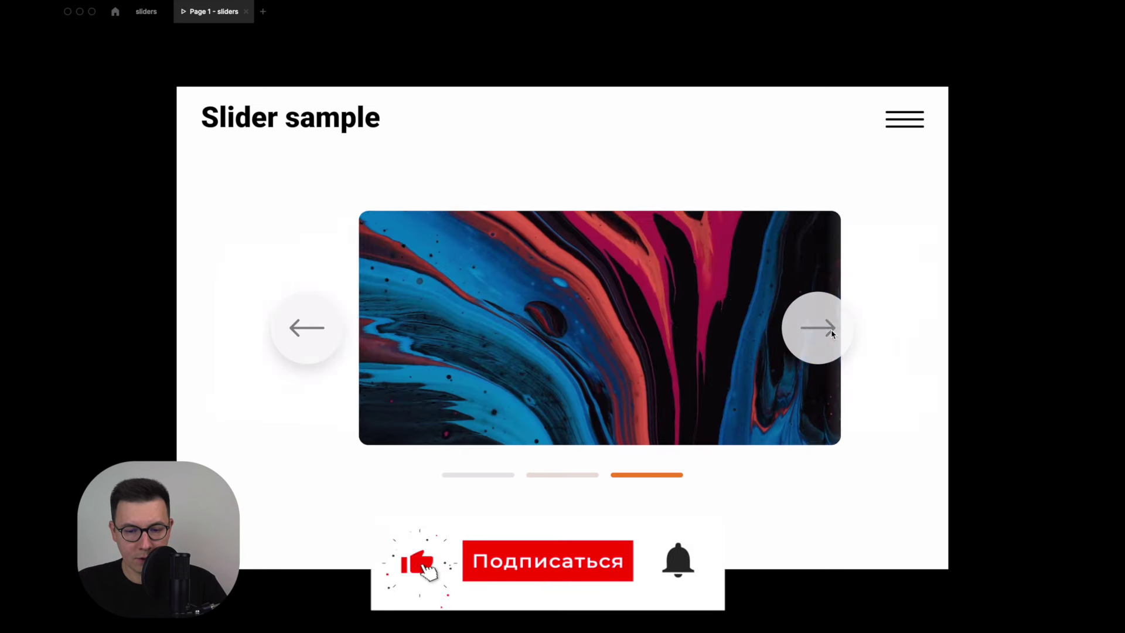
pyautogui.click(305, 333)
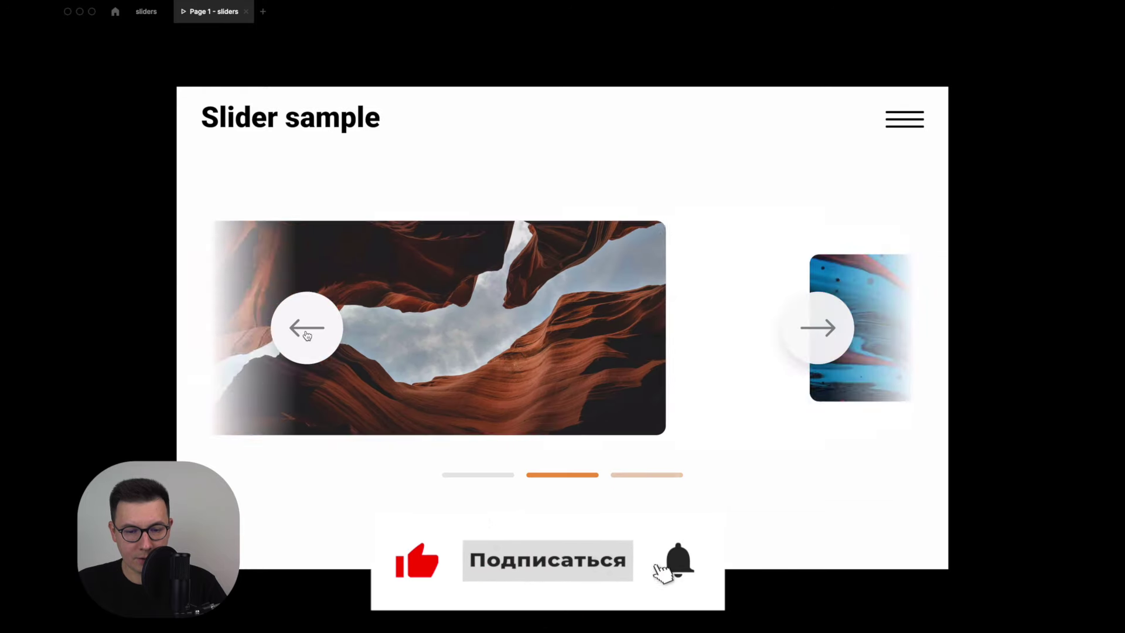
pyautogui.click(303, 334)
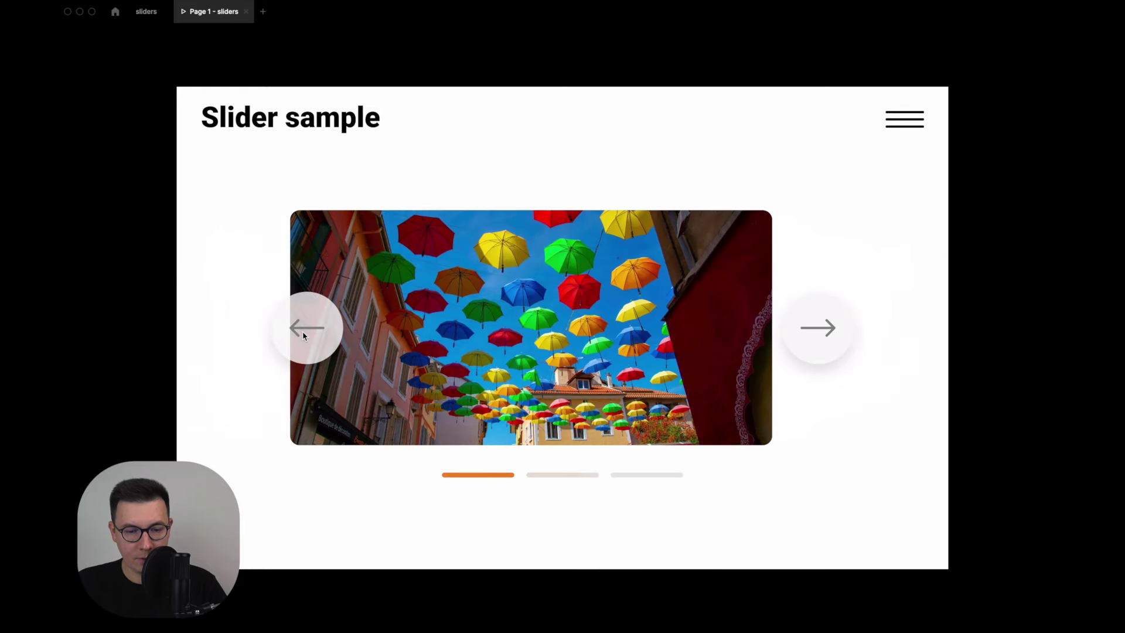
pyautogui.click(814, 334)
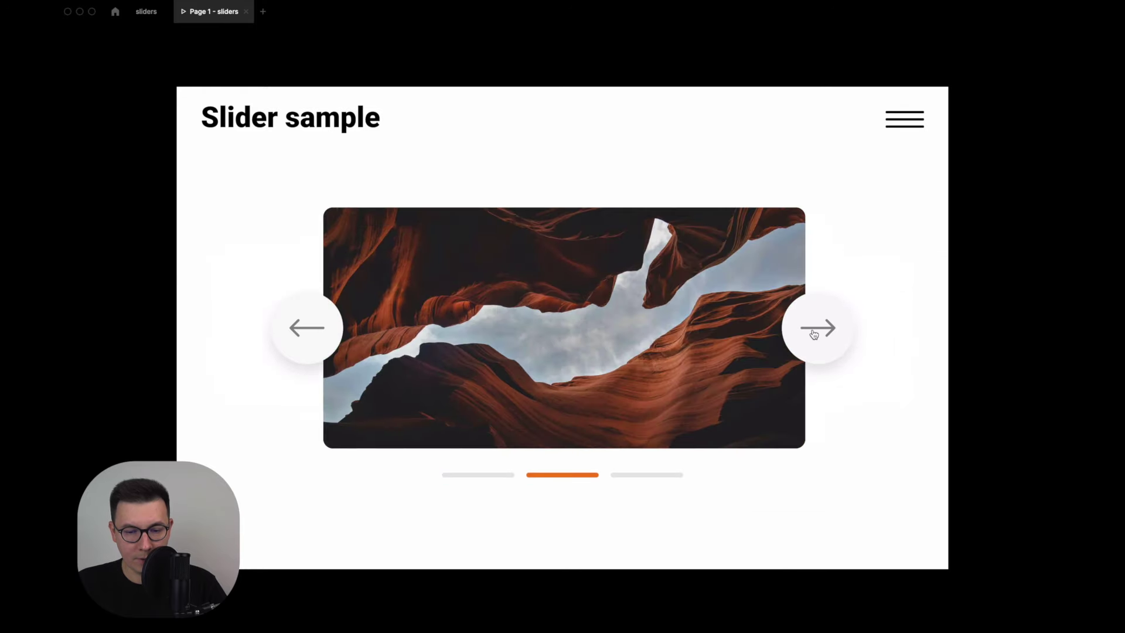
pyautogui.click(814, 334)
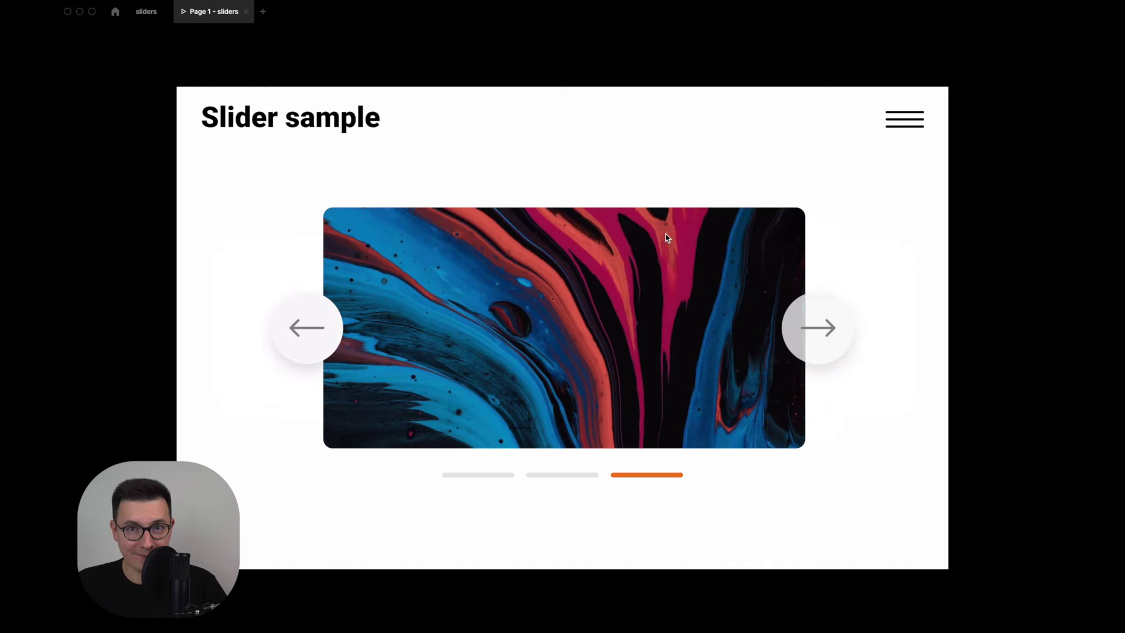
pyautogui.hotkey('ctrl', 'w')
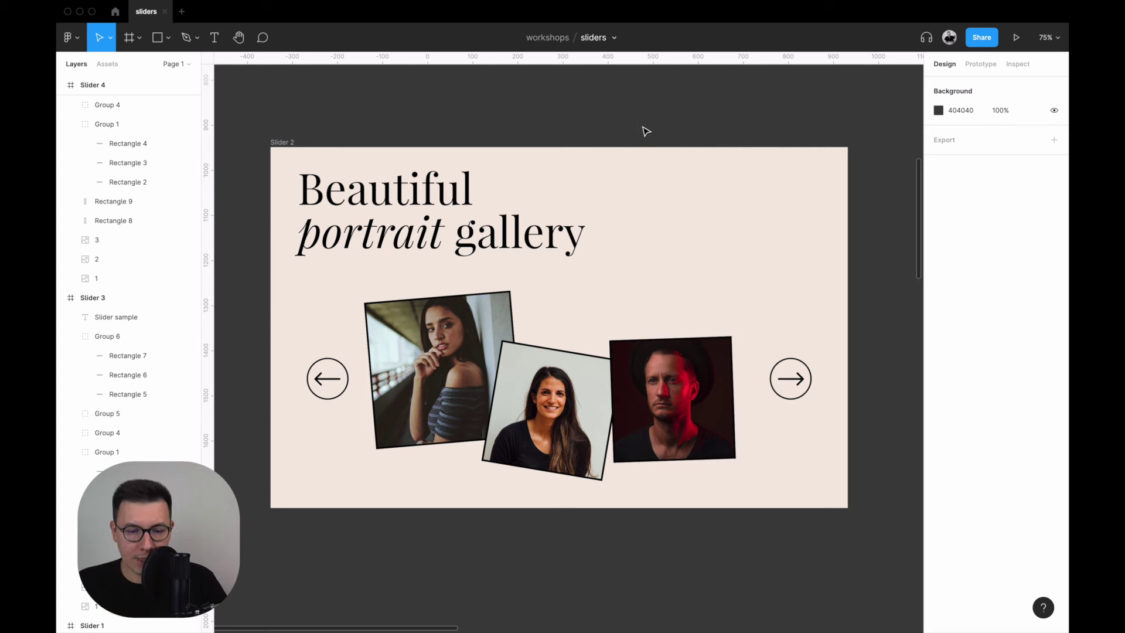
# Duplicate the three portrait photos beside the Slider 2 gallery frame.
pyautogui.scroll(-2, 646, 131)
pyautogui.hscroll(2, 647, 131)
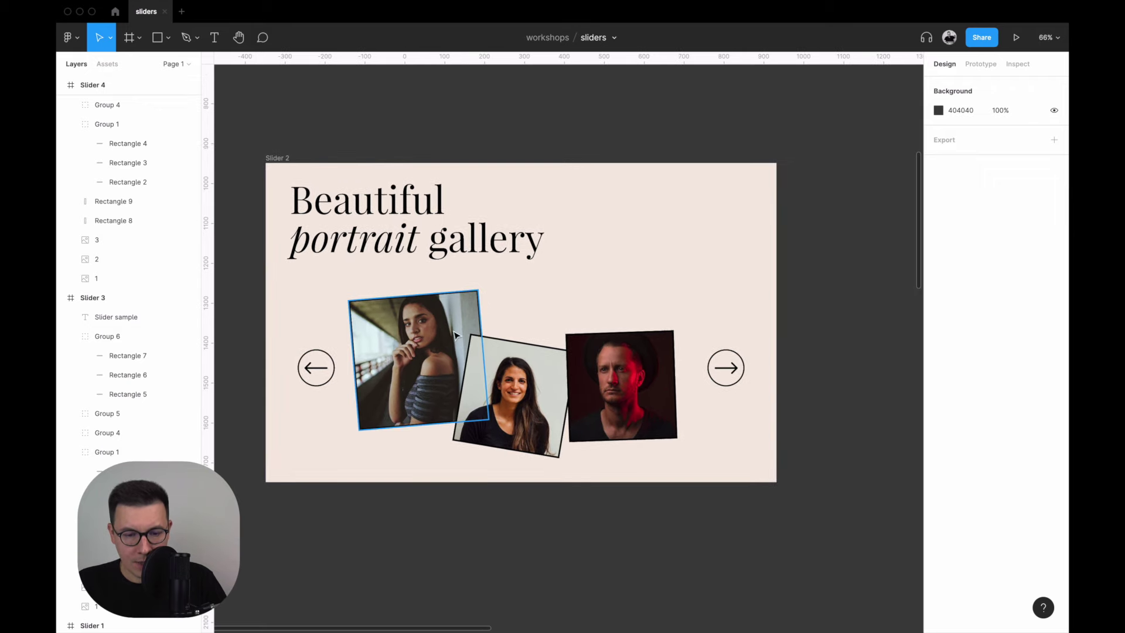
pyautogui.click(421, 363)
pyautogui.keyDown('shift'); pyautogui.click(551, 391); pyautogui.keyUp('shift')
pyautogui.keyDown('shift'); pyautogui.click(622, 386); pyautogui.keyUp('shift')
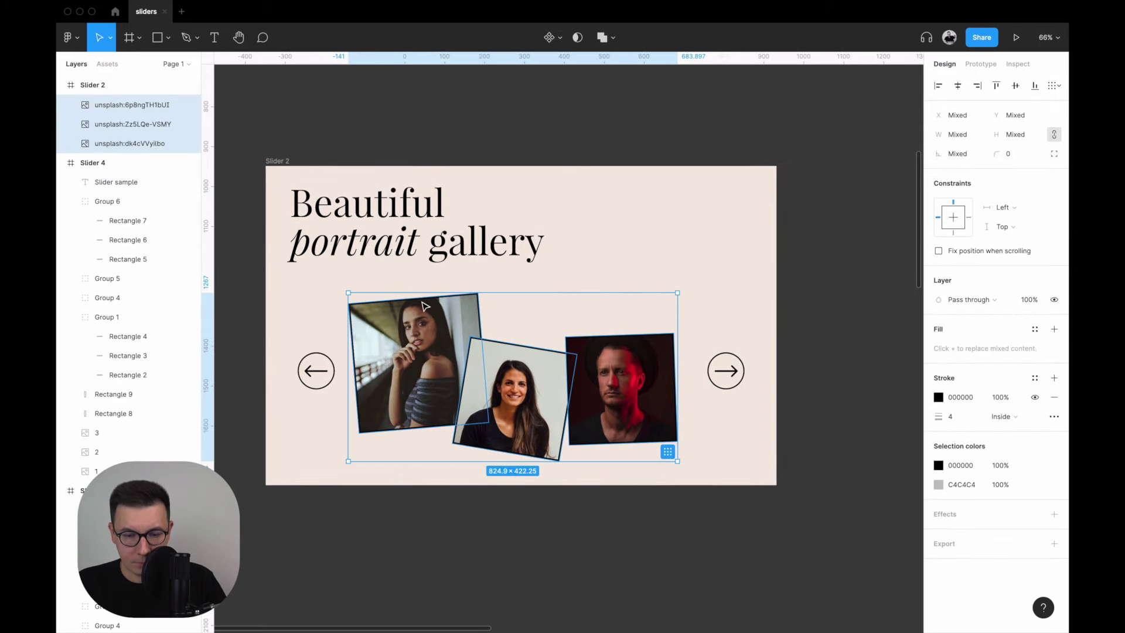
pyautogui.moveTo(398, 340); pyautogui.dragTo(859, 343)
# Move the copied photos into Slider 2, toggling Clip content off and on again.
pyautogui.hscroll(2, 823, 270)
pyautogui.scroll(-2, 824, 266)
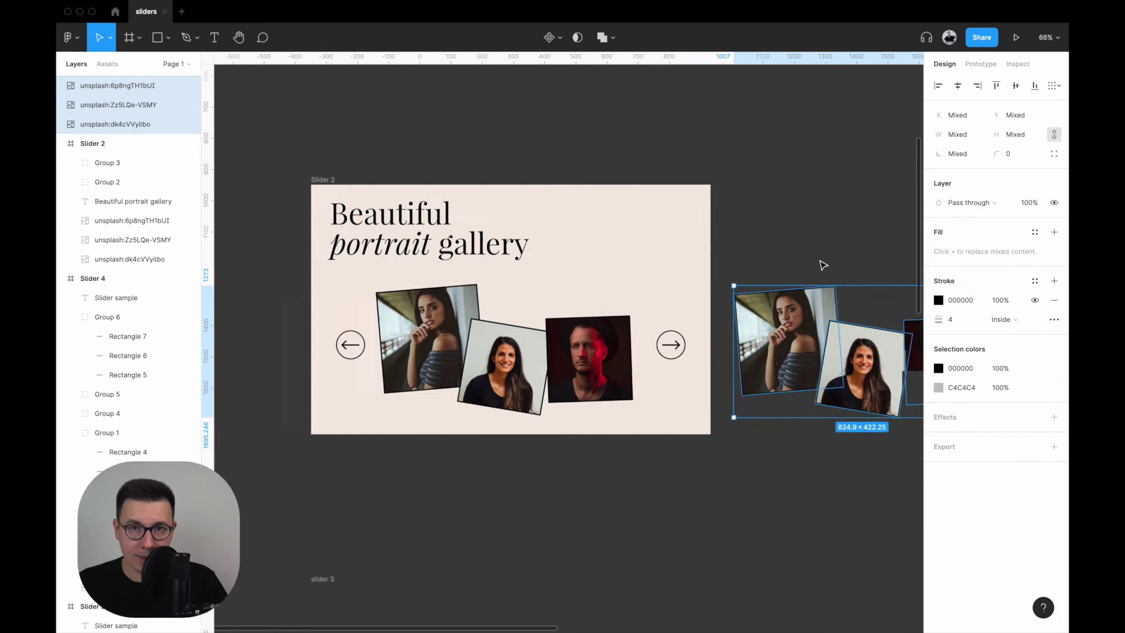
pyautogui.hscroll(1, 463, 183)
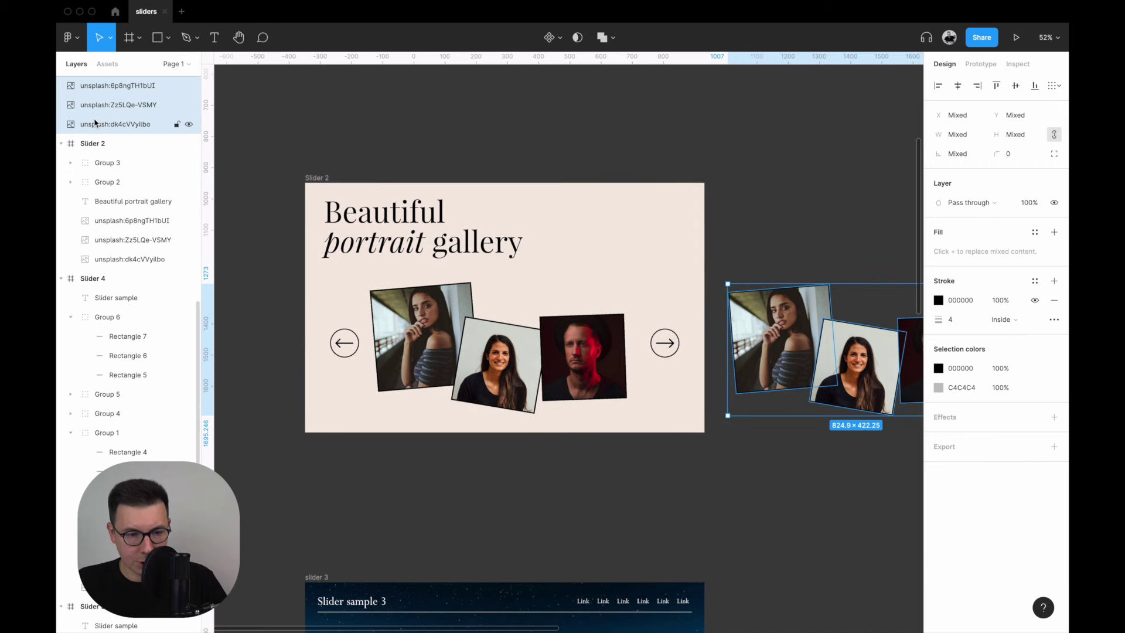
pyautogui.moveTo(123, 143)
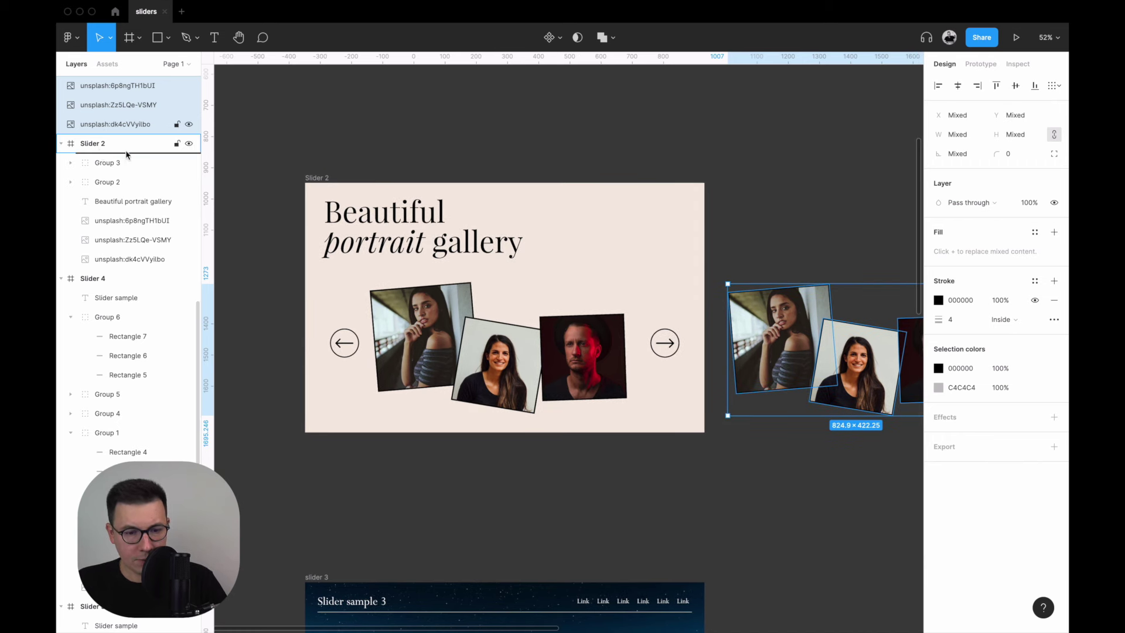
pyautogui.moveTo(126, 154); pyautogui.dragTo(126, 153)
pyautogui.press('Escape')
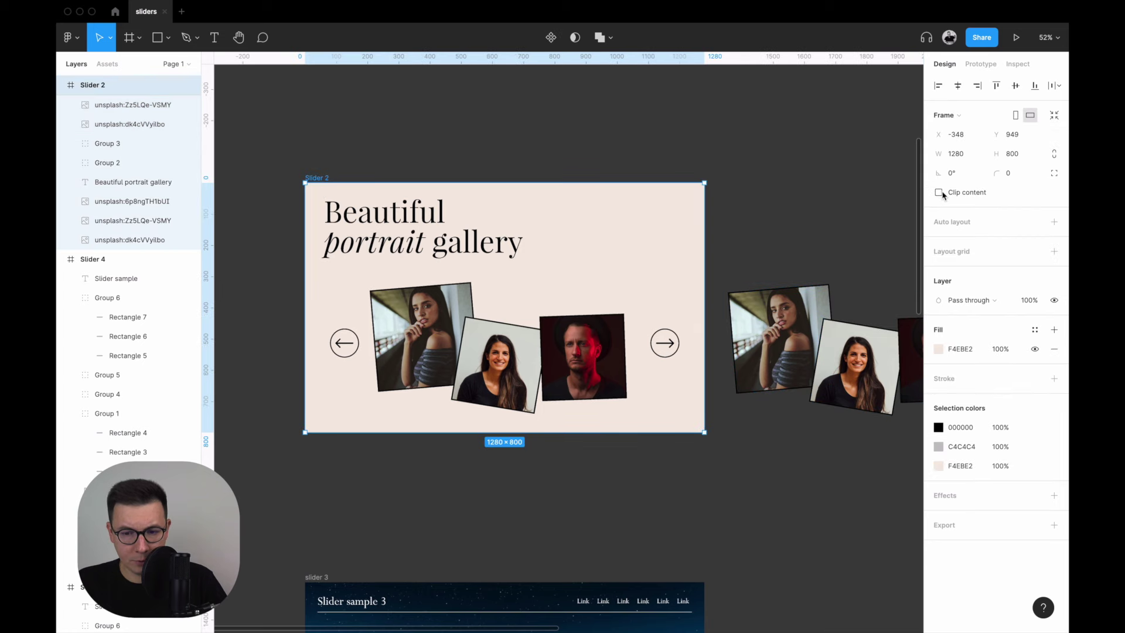
pyautogui.click(939, 193)
pyautogui.click(783, 134)
# Replace the three copied photos with random images from the Unsplash plugin.
pyautogui.hscroll(5, 727, 431)
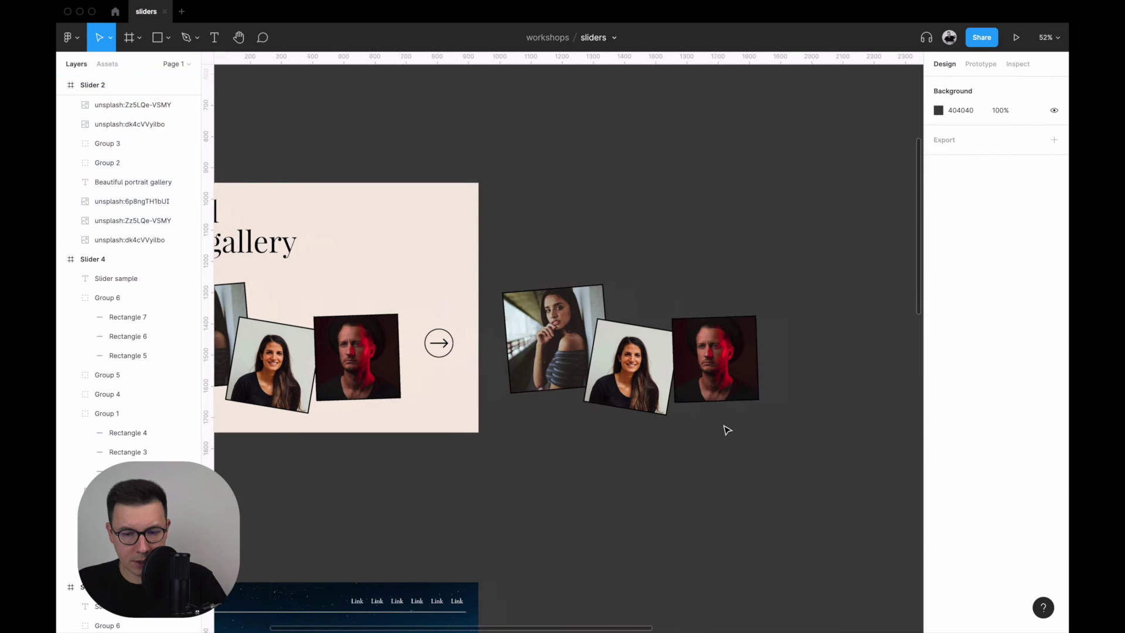
pyautogui.hscroll(1, 726, 431)
pyautogui.click(681, 354)
pyautogui.keyDown('shift'); pyautogui.click(601, 367); pyautogui.keyUp('shift')
pyautogui.keyDown('shift'); pyautogui.click(508, 329); pyautogui.keyUp('shift')
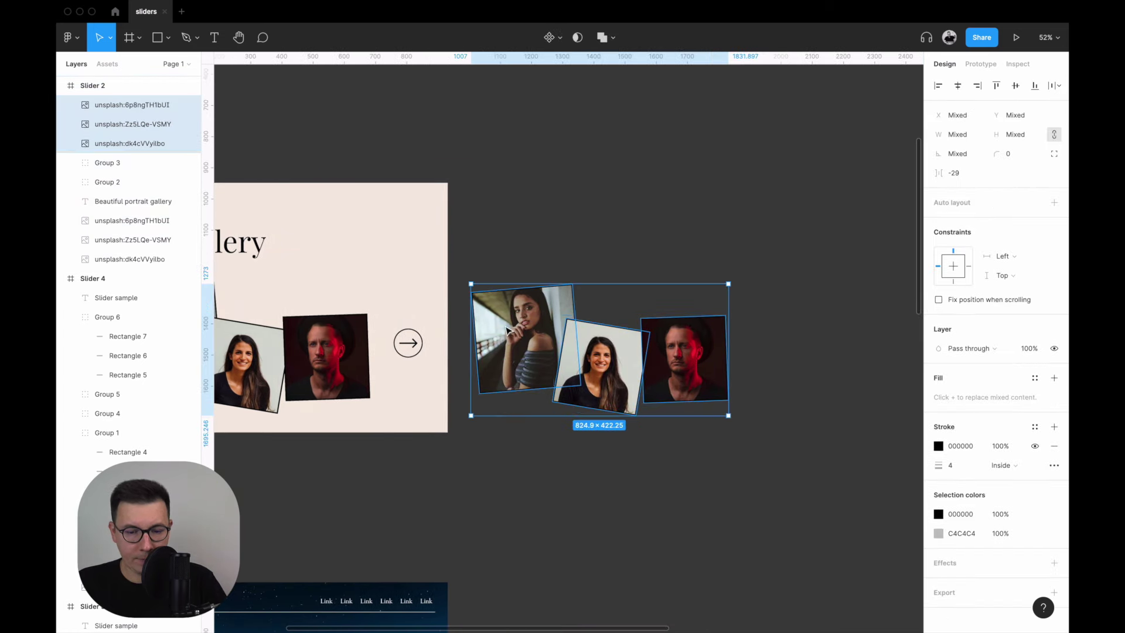
pyautogui.click(68, 37)
pyautogui.moveTo(92, 203)
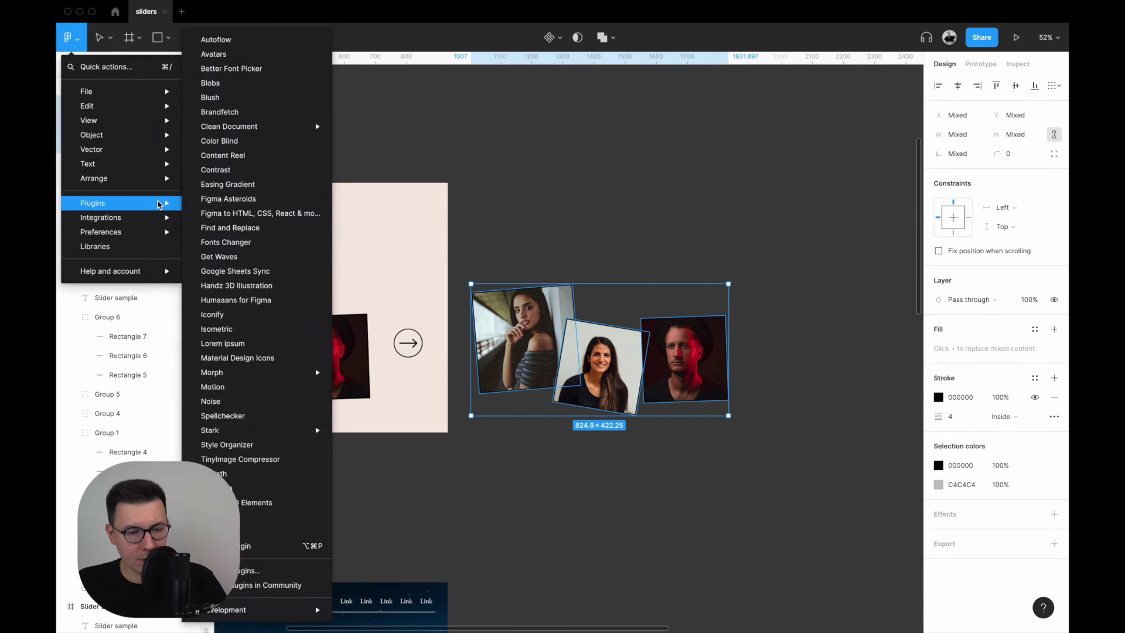
pyautogui.click(231, 488)
pyautogui.click(622, 195)
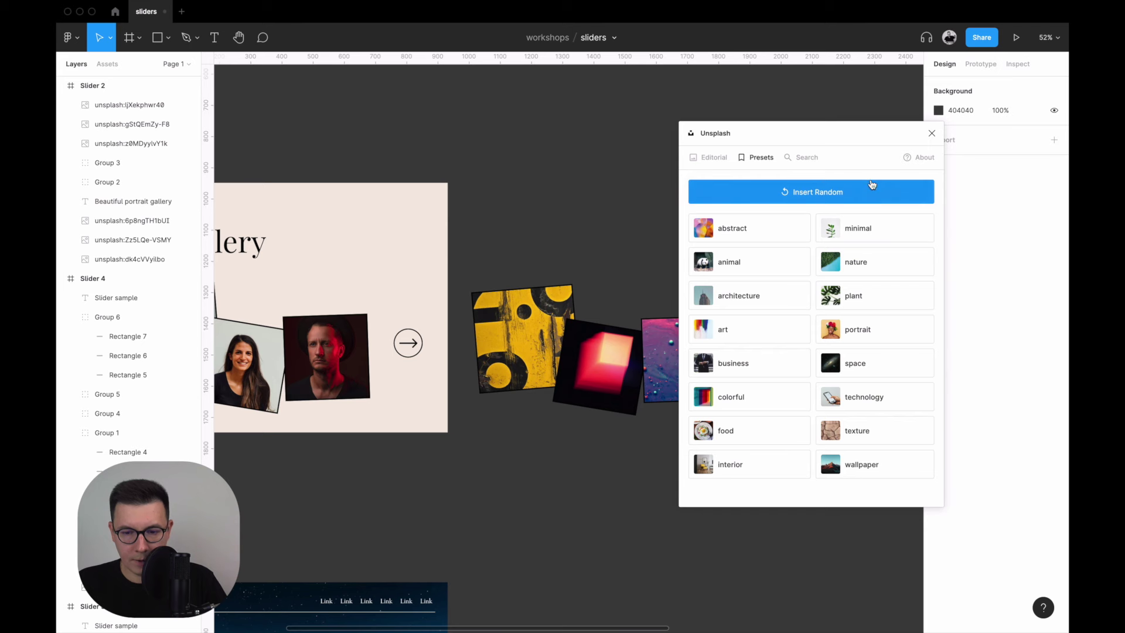
pyautogui.click(931, 136)
# Shift the pink bubbles and red cube images to the right together.
pyautogui.click(702, 378)
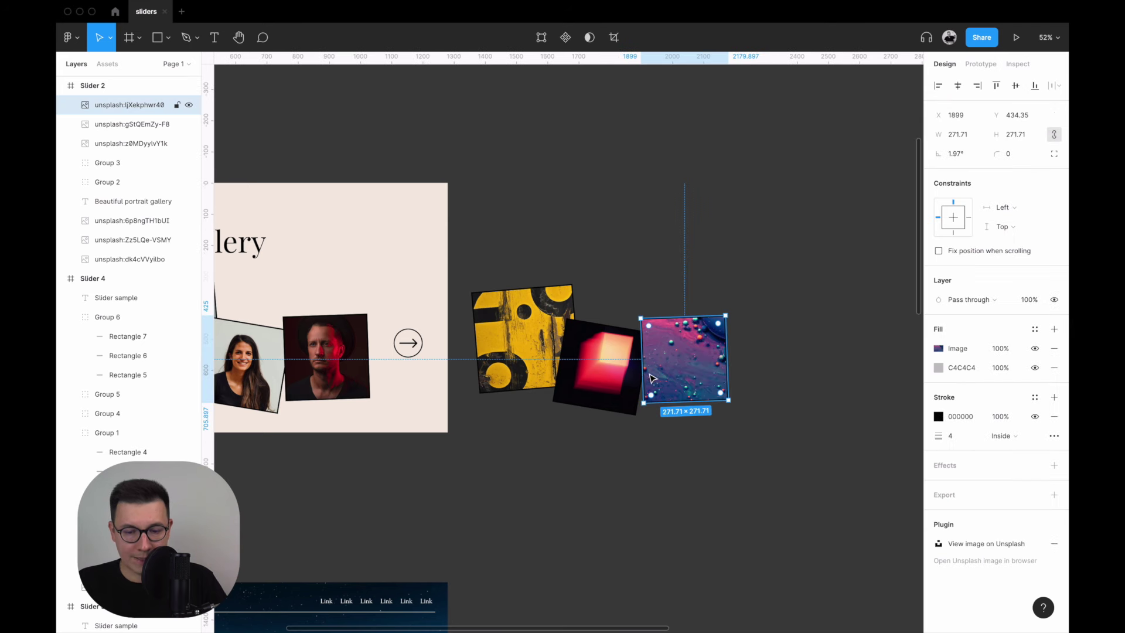
pyautogui.keyDown('shift'); pyautogui.click(608, 373); pyautogui.keyUp('shift')
pyautogui.hotkey('shift', 'Right')
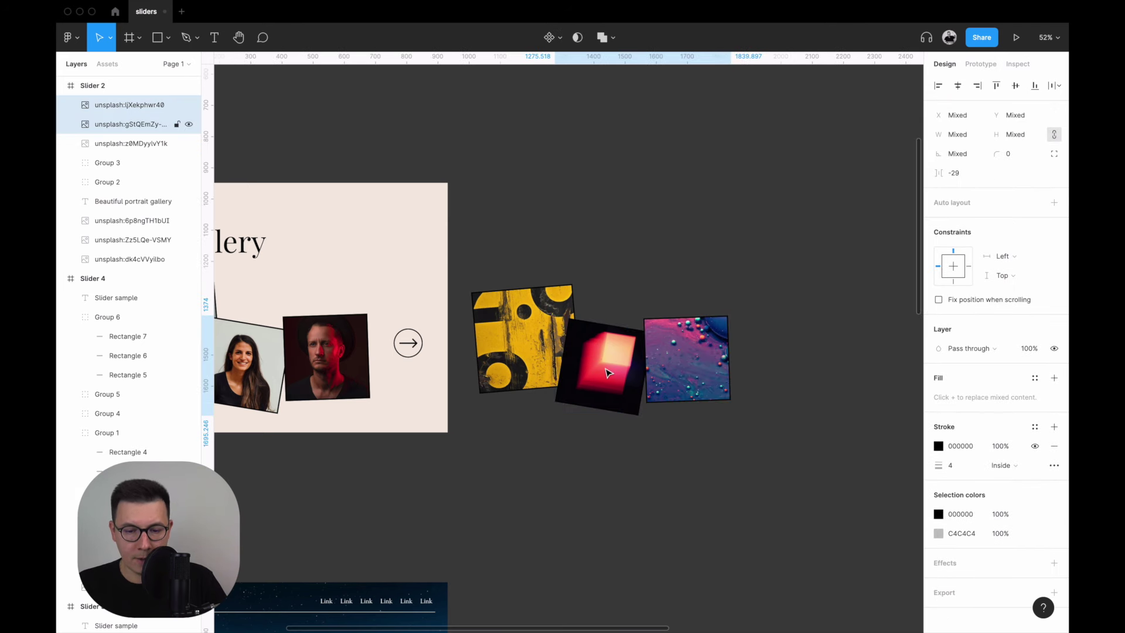
pyautogui.hotkey('shift', 'Right')
pyautogui.hotkey('shift', 'Right')
pyautogui.hotkey('shift', 'Right')
pyautogui.hotkey('shift', 'Right')
pyautogui.hotkey('shift', 'Right')
pyautogui.hotkey('shift', 'Right')
pyautogui.hotkey('shift', 'Right')
pyautogui.hotkey('shift', 'Right')
pyautogui.hotkey('shift', 'Right')
pyautogui.hotkey('shift', 'Right')
pyautogui.hotkey('shift', 'Right')
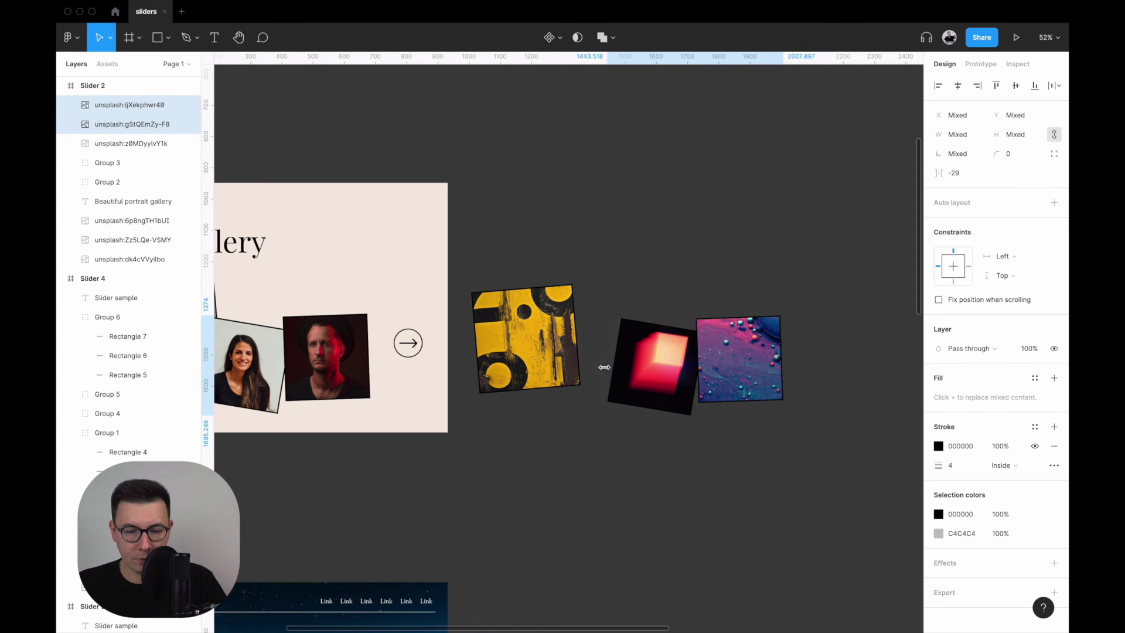
pyautogui.hotkey('shift', 'Right')
pyautogui.hotkey('shift', 'Right')
pyautogui.hotkey('shift', 'Right')
pyautogui.hotkey('shift', 'Right')
pyautogui.hotkey('shift', 'Right')
pyautogui.hotkey('shift', 'Right')
pyautogui.hotkey('shift', 'Right')
pyautogui.hotkey('shift', 'Right')
pyautogui.hotkey('shift', 'Right')
pyautogui.hotkey('shift', 'Right')
pyautogui.hotkey('shift', 'Right')
pyautogui.hotkey('shift', 'Right')
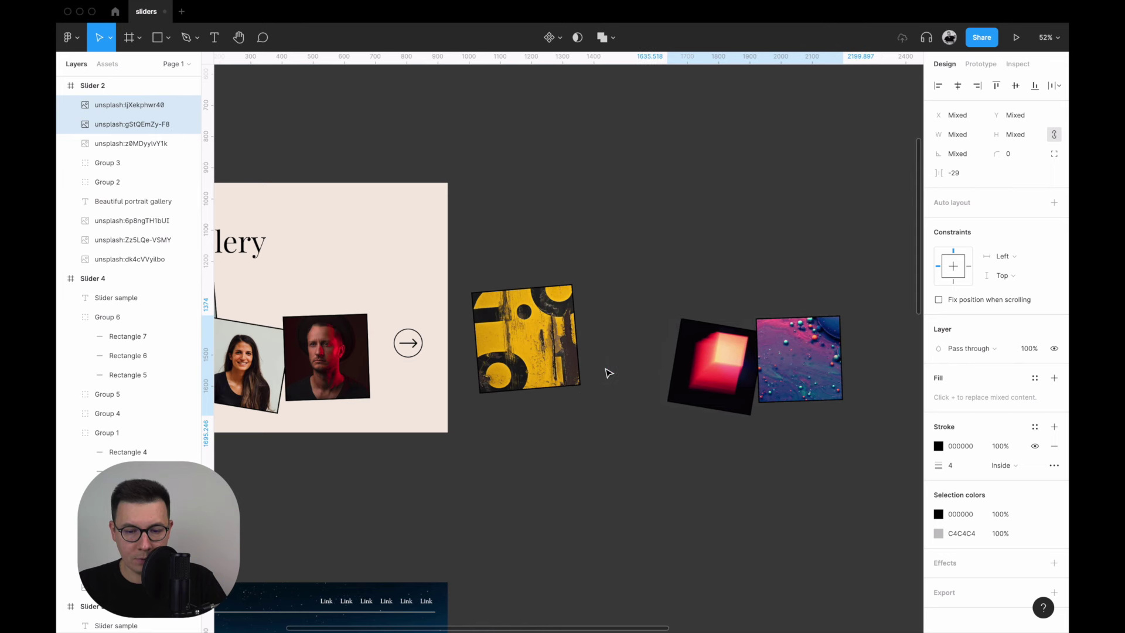
pyautogui.hotkey('shift', 'Right')
pyautogui.hotkey('shift', 'Right')
pyautogui.hotkey('shift', 'Right')
pyautogui.click(741, 246)
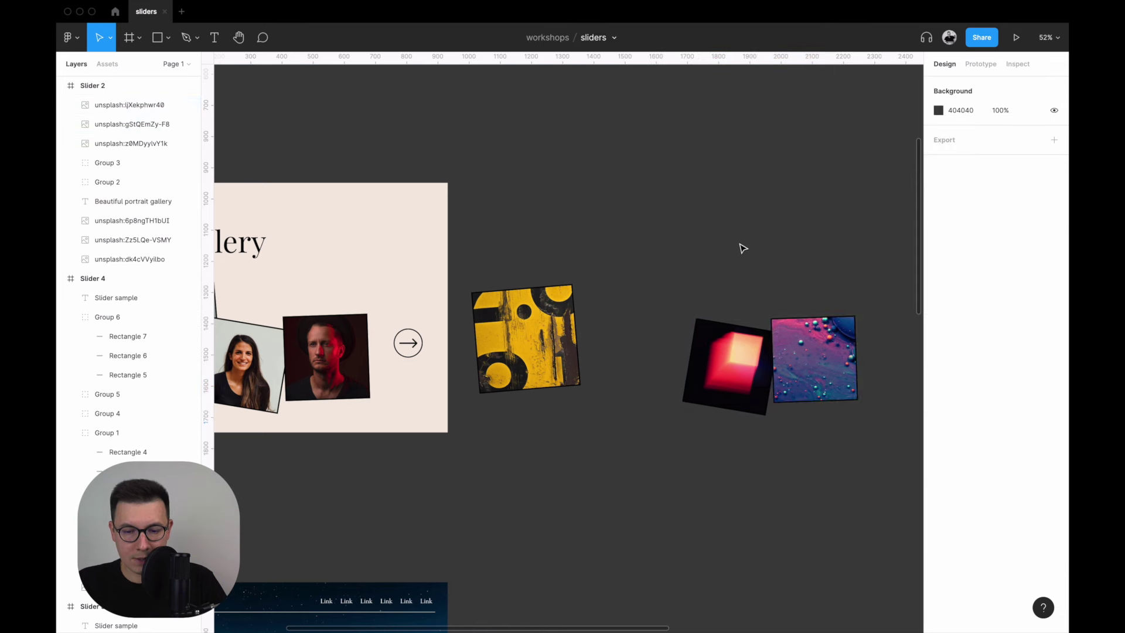
# Move the pink bubbles image far to the right on its own.
pyautogui.click(820, 367)
pyautogui.hotkey('shift', 'Right')
pyautogui.hotkey('shift', 'Right')
pyautogui.hotkey('shift', 'Right')
pyautogui.hotkey('shift', 'Right')
pyautogui.hotkey('shift', 'Right')
pyautogui.hotkey('shift', 'Right')
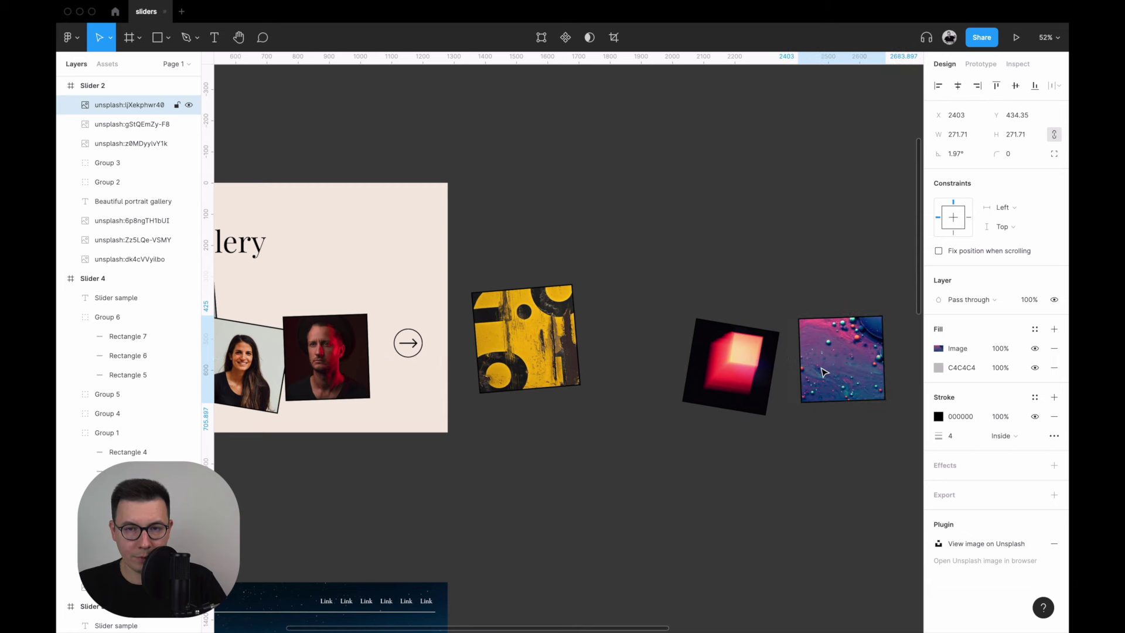
pyautogui.hotkey('shift', 'Right')
pyautogui.hotkey('shift', 'Right')
pyautogui.press('Right')
pyautogui.press('Right')
pyautogui.press('Right')
pyautogui.hscroll(5, 819, 369)
pyautogui.moveTo(715, 369); pyautogui.dragTo(862, 368)
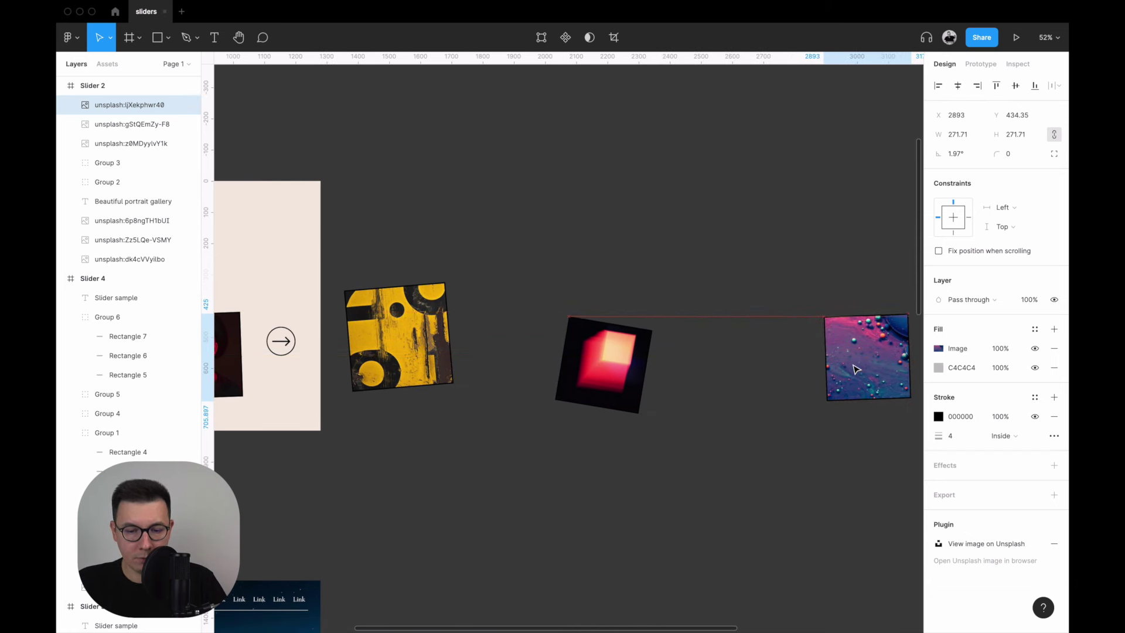
# Tilt the yellow image at a steeper angle.
pyautogui.click(403, 347)
pyautogui.scroll(2, 586, 381)
pyautogui.hscroll(-3, 586, 381)
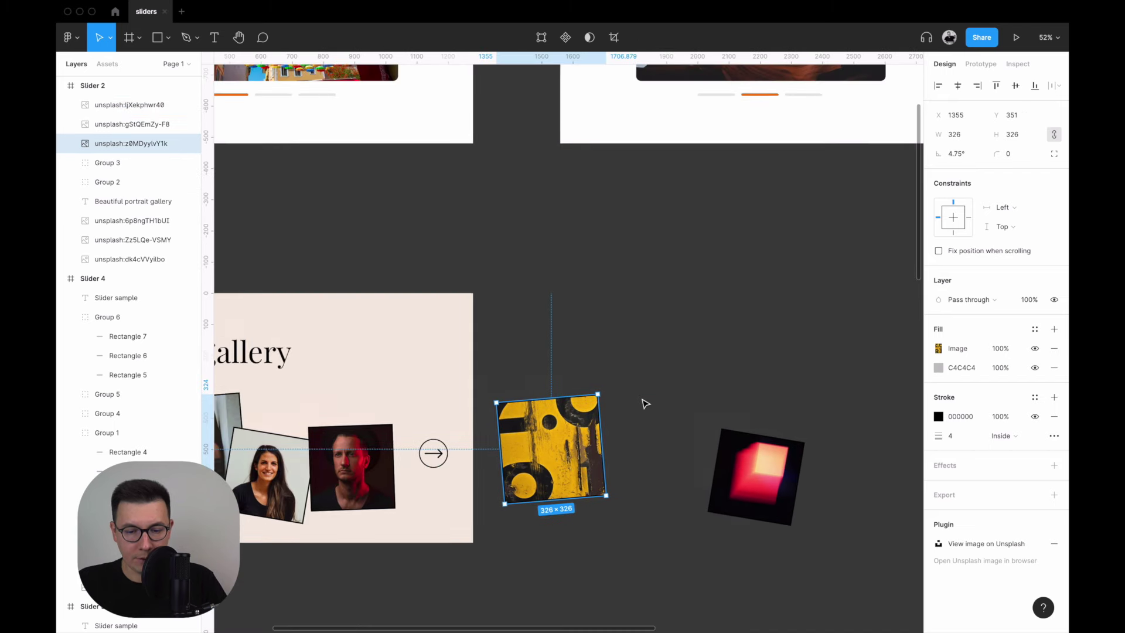
pyautogui.moveTo(602, 391); pyautogui.dragTo(685, 345)
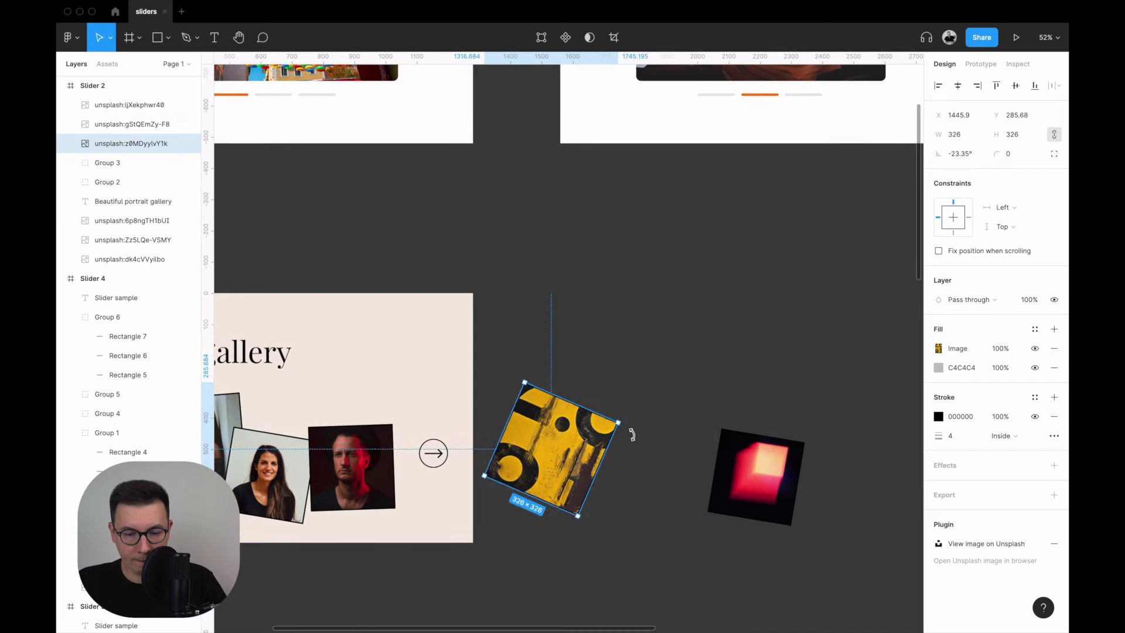
pyautogui.scroll(-1, 760, 427)
pyautogui.hscroll(2, 760, 427)
# Rotate the pink cube image about 34 degrees and tilt the purple image.
pyautogui.click(756, 424)
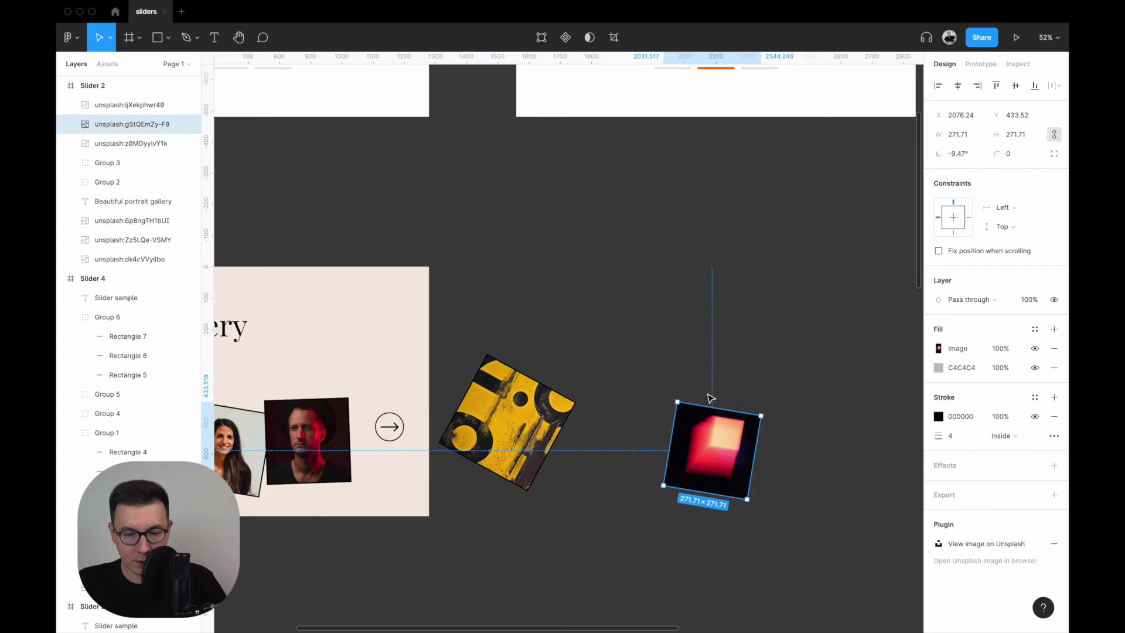
pyautogui.moveTo(675, 392); pyautogui.dragTo(630, 428)
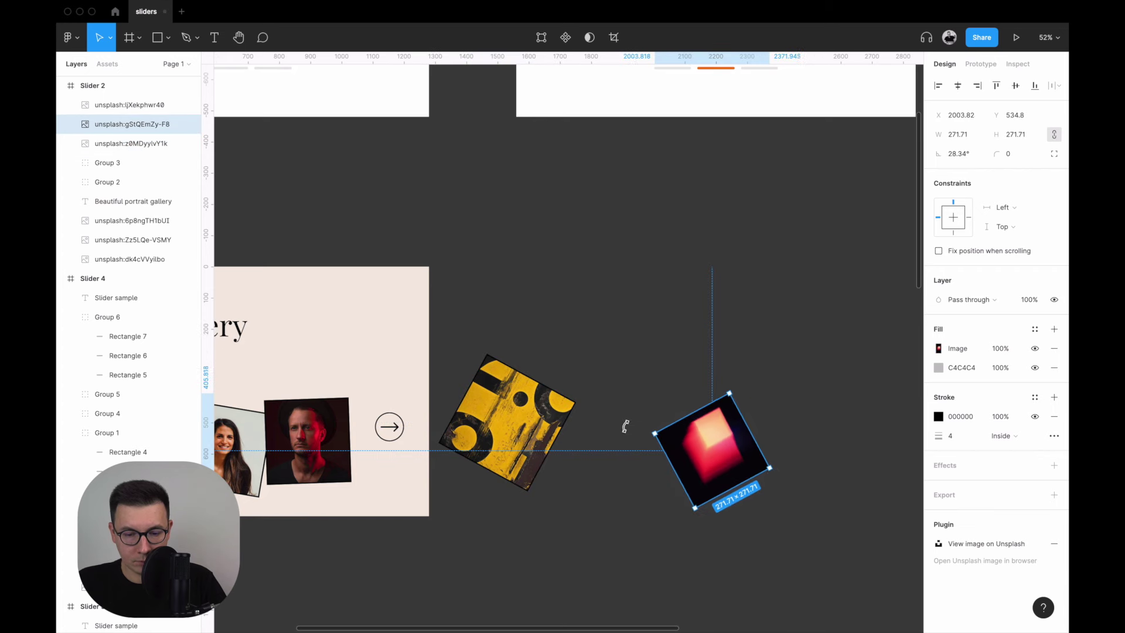
pyautogui.hscroll(3, 768, 328)
pyautogui.scroll(-1, 768, 329)
pyautogui.hscroll(3, 769, 327)
pyautogui.click(762, 360)
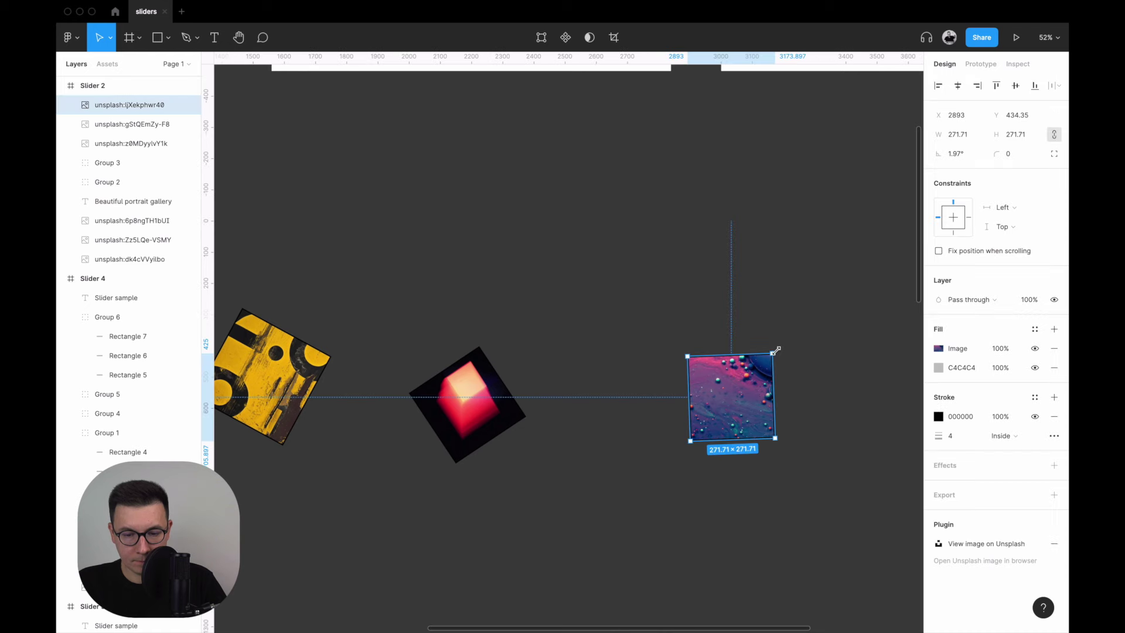
pyautogui.moveTo(777, 352); pyautogui.dragTo(836, 440)
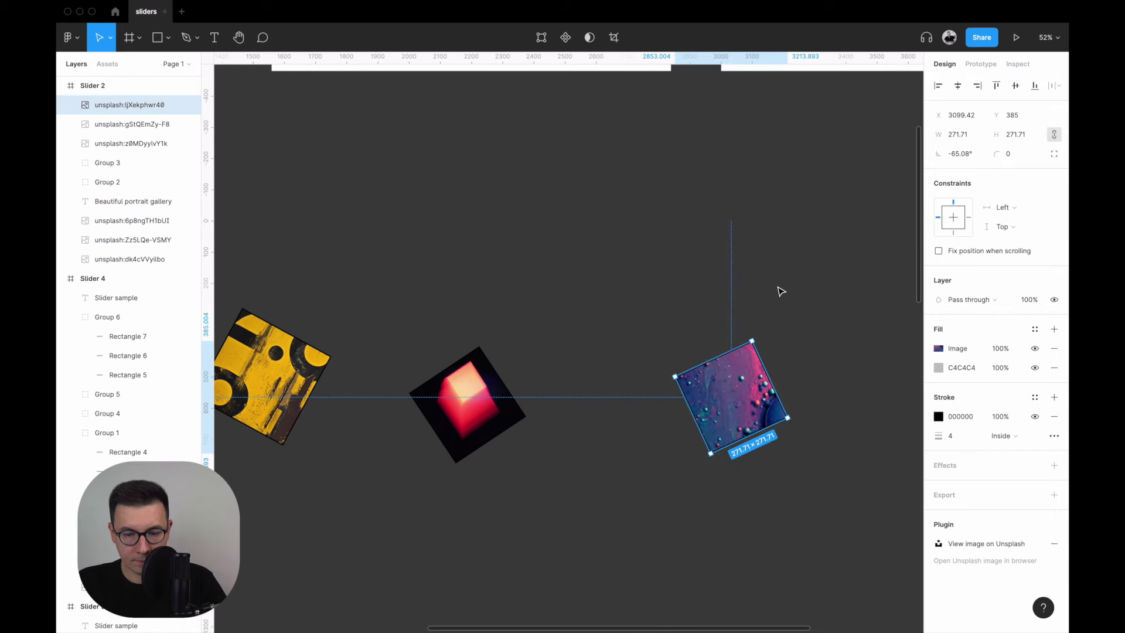
pyautogui.click(718, 243)
pyautogui.hscroll(-8, 718, 243)
pyautogui.hscroll(-3, 719, 242)
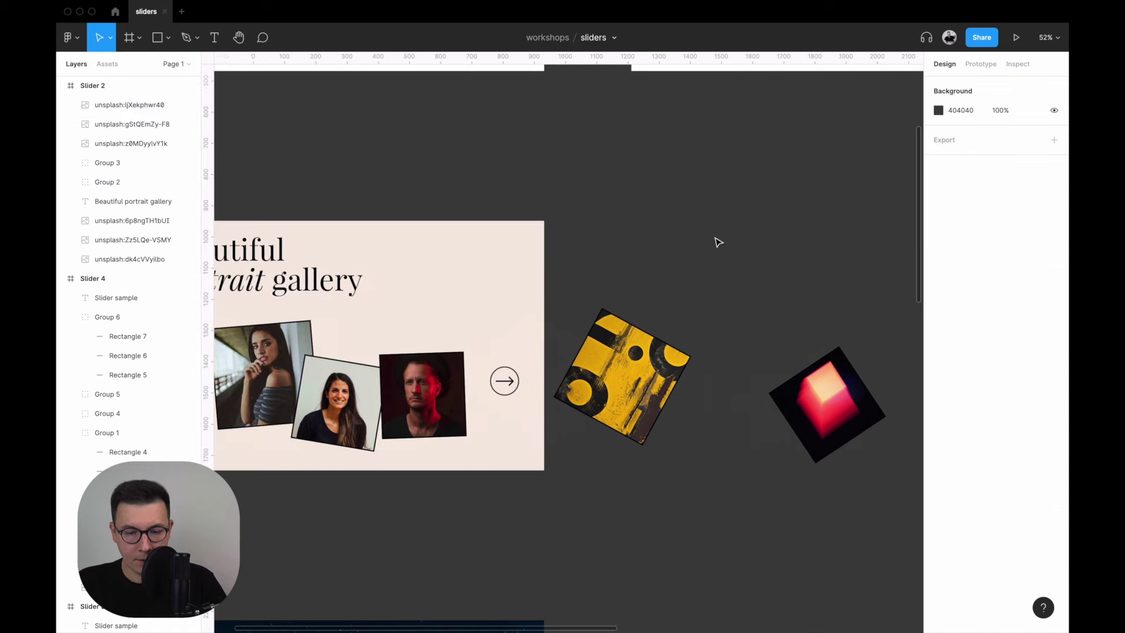
pyautogui.scroll(-3, 718, 243)
pyautogui.scroll(3, 426, 246)
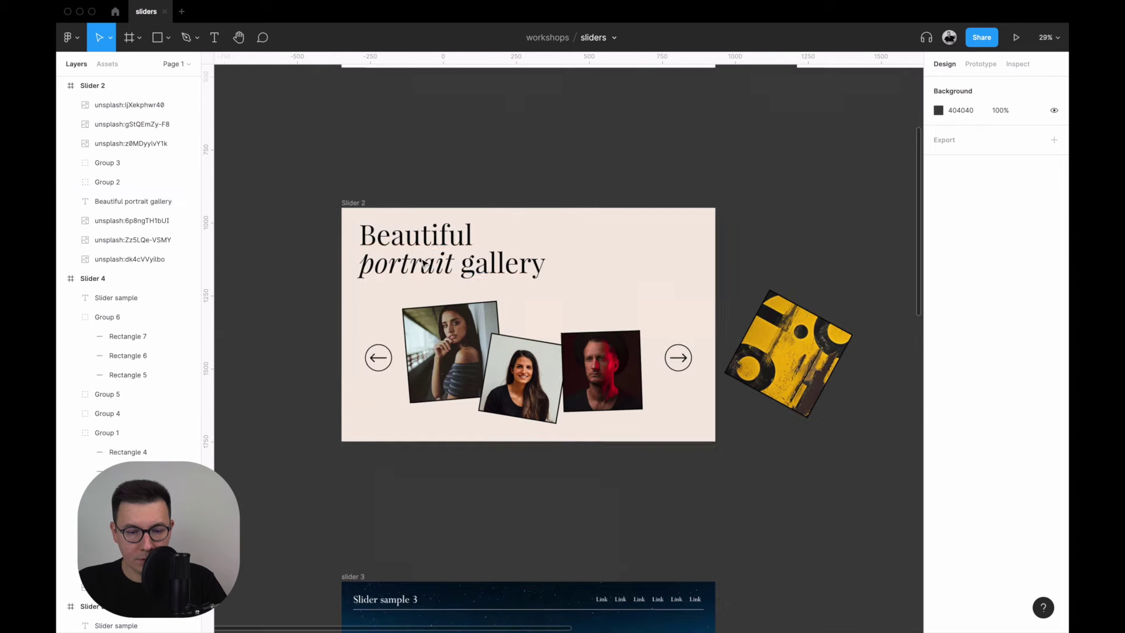
# Turn on Clip content for Slider 2 and Alt-drag a duplicate to its right.
pyautogui.click(352, 202)
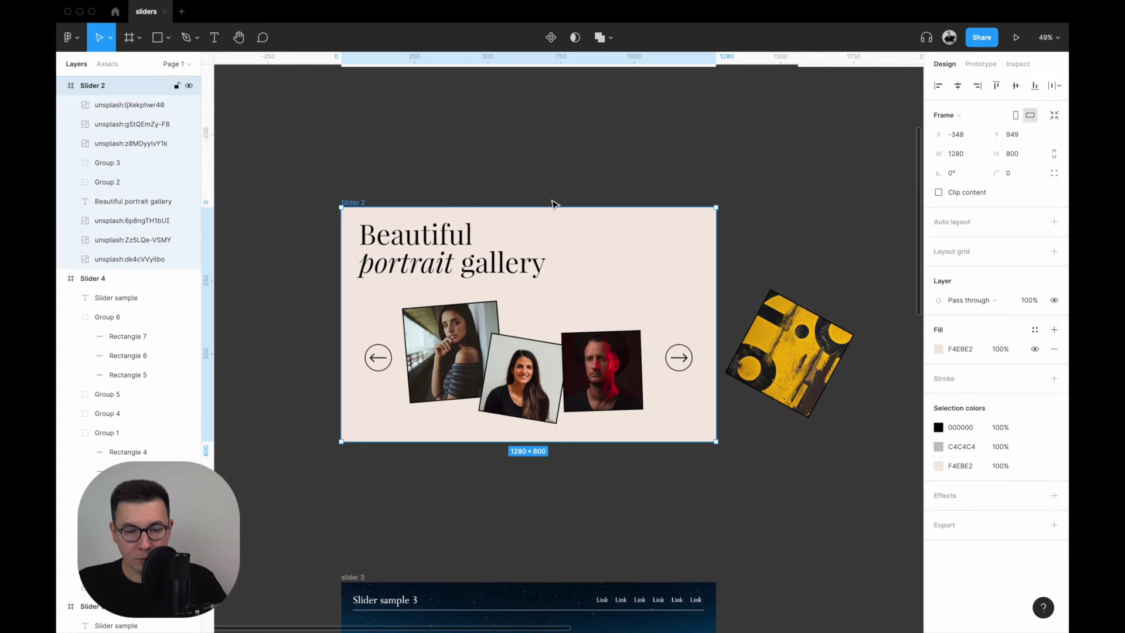
pyautogui.scroll(-3, 554, 203)
pyautogui.hscroll(2, 657, 201)
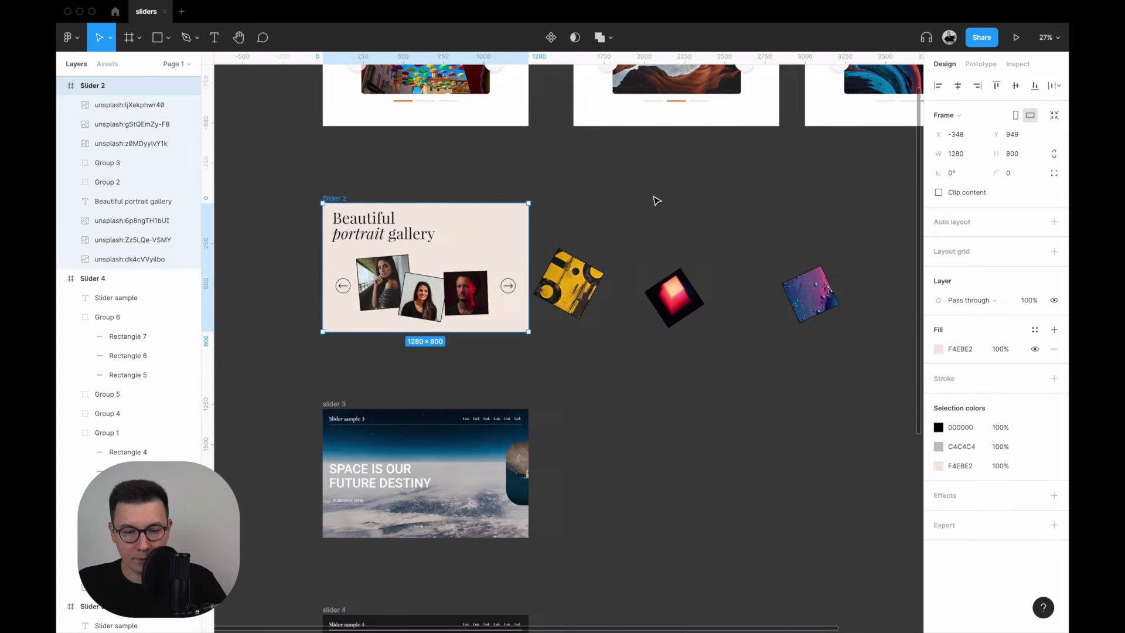
pyautogui.click(938, 193)
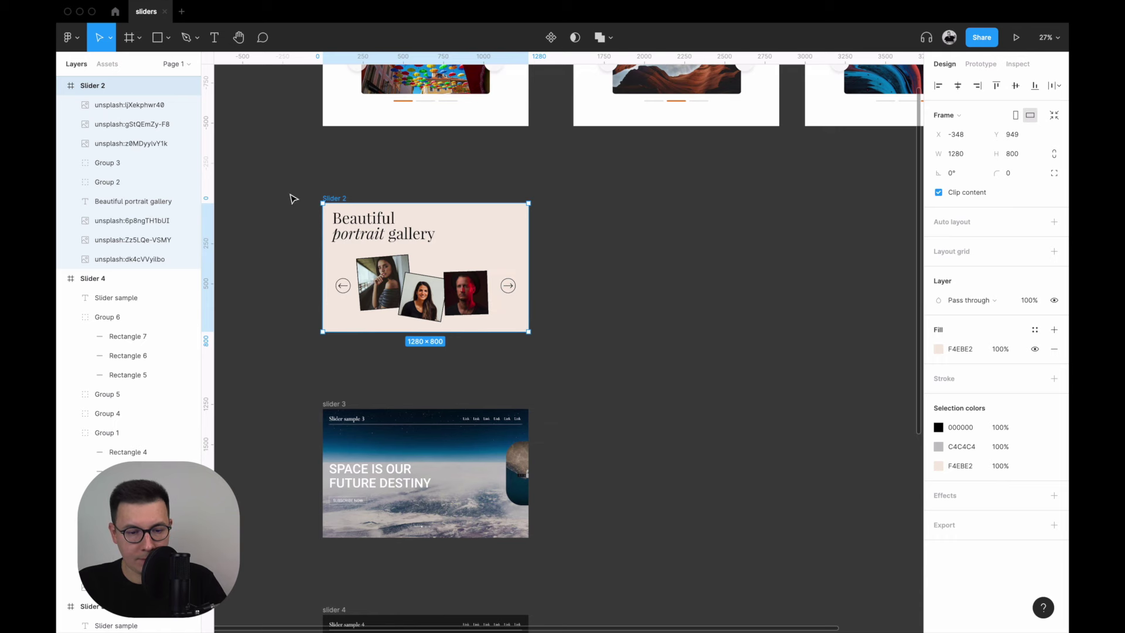
pyautogui.moveTo(336, 201); pyautogui.dragTo(699, 199)
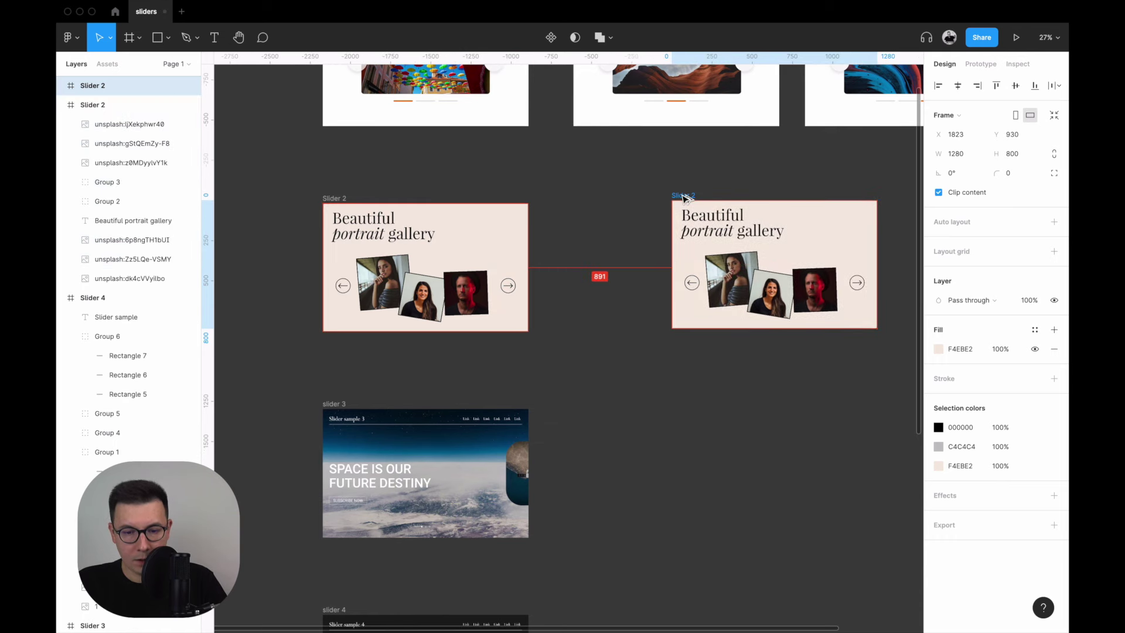
pyautogui.click(663, 169)
pyautogui.hscroll(4, 663, 168)
pyautogui.hscroll(1, 508, 198)
# Turn off Clip content on Slider 5 so its outside images show.
pyautogui.click(509, 197)
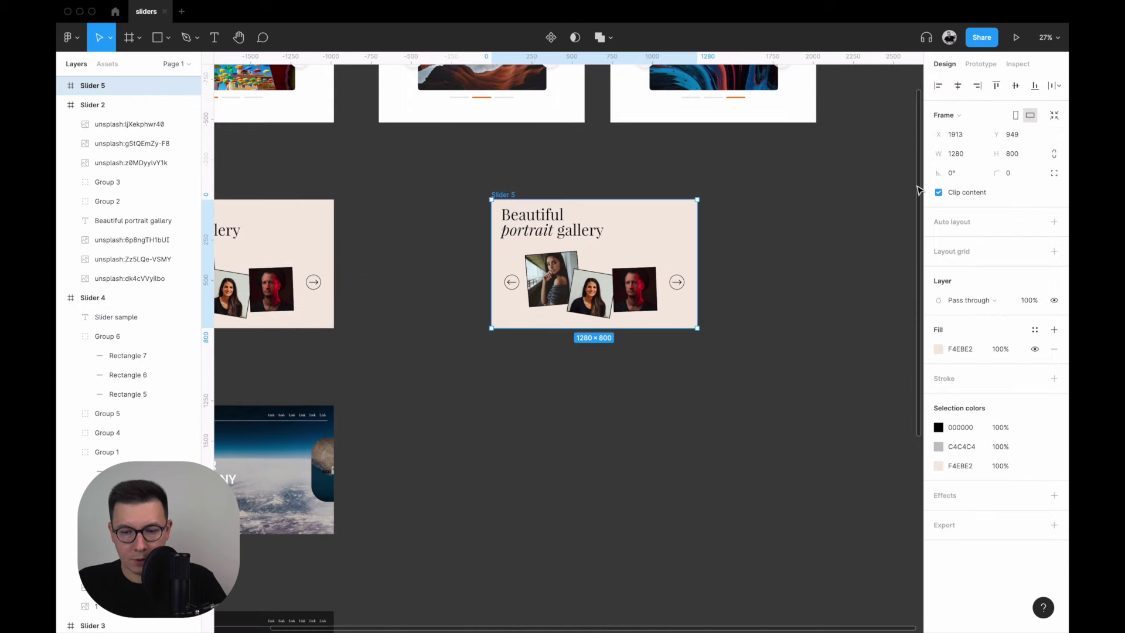
pyautogui.click(940, 194)
pyautogui.keyDown('ctrl'); pyautogui.scroll(3, 844, 226); pyautogui.keyUp('ctrl')
pyautogui.keyDown('ctrl'); pyautogui.scroll(-2, 764, 244); pyautogui.keyUp('ctrl')
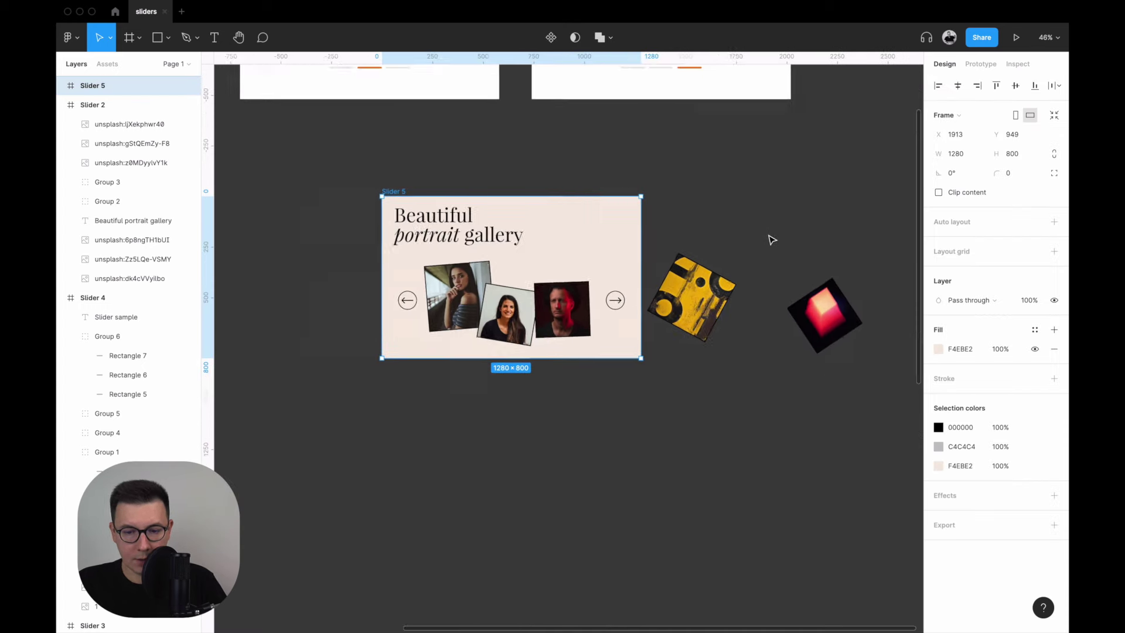
pyautogui.hscroll(2, 772, 239)
pyautogui.hscroll(1, 772, 240)
pyautogui.click(589, 296)
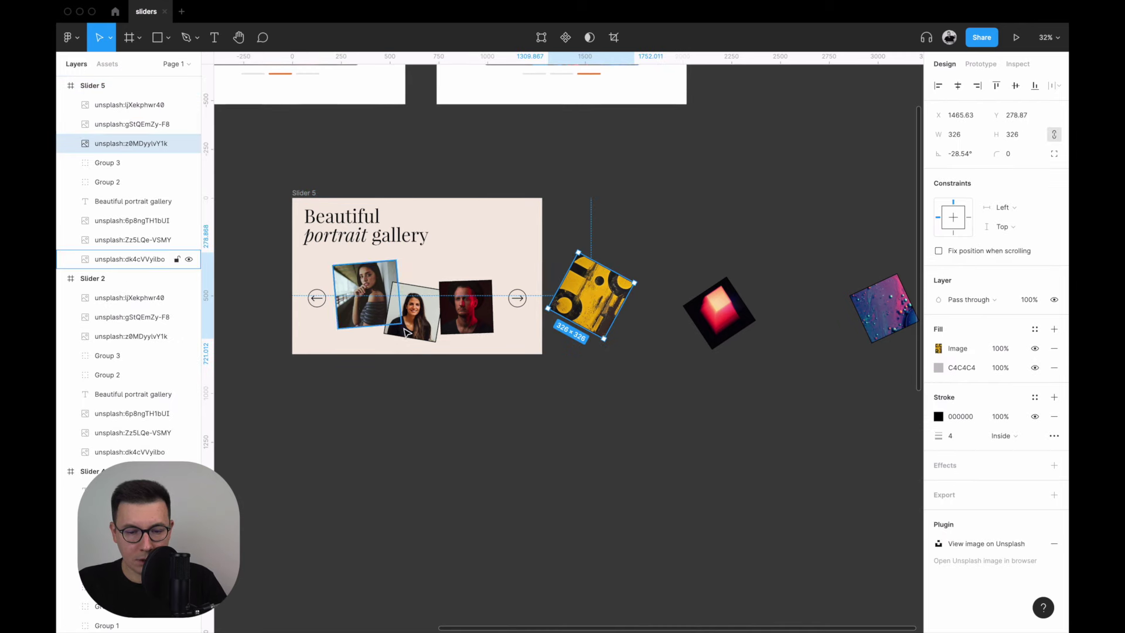
# Shift two portraits left inside Slider 5 and rotate the woman portrait to a diamond angle.
pyautogui.hscroll(-5, 586, 290)
pyautogui.click(134, 259)
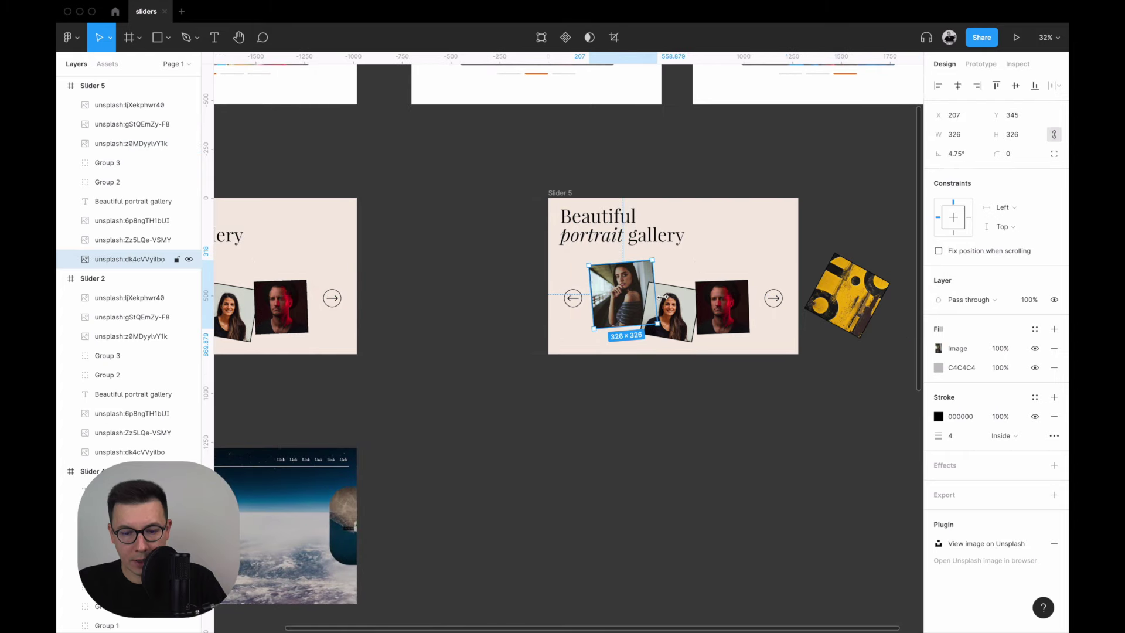
pyautogui.keyDown('shift'); pyautogui.click(135, 240); pyautogui.keyUp('shift')
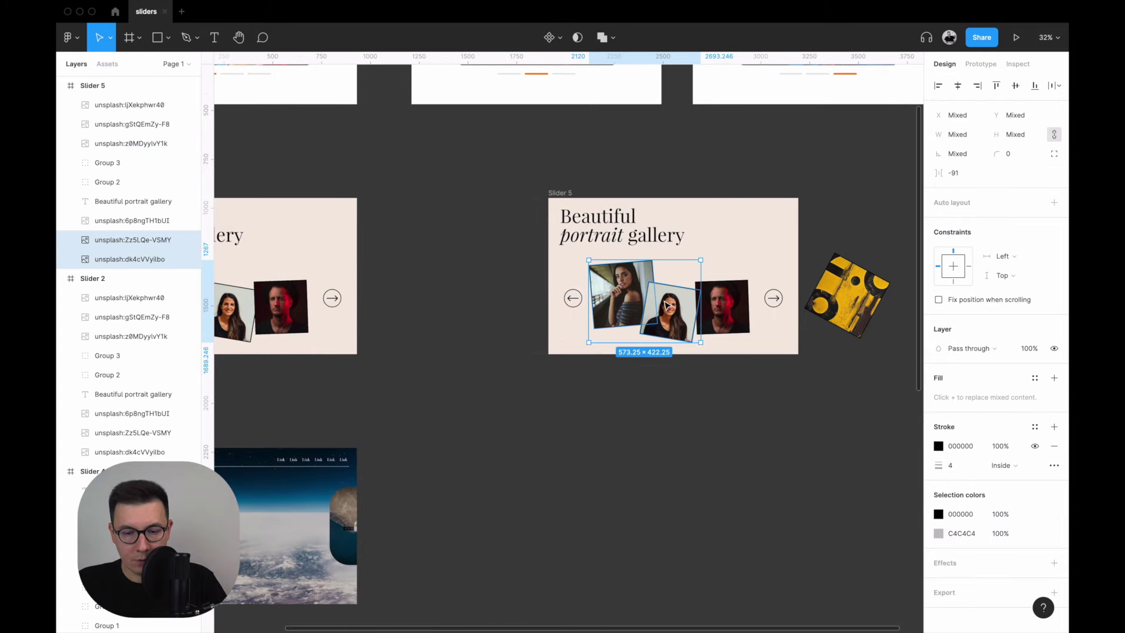
pyautogui.moveTo(667, 304); pyautogui.dragTo(615, 303)
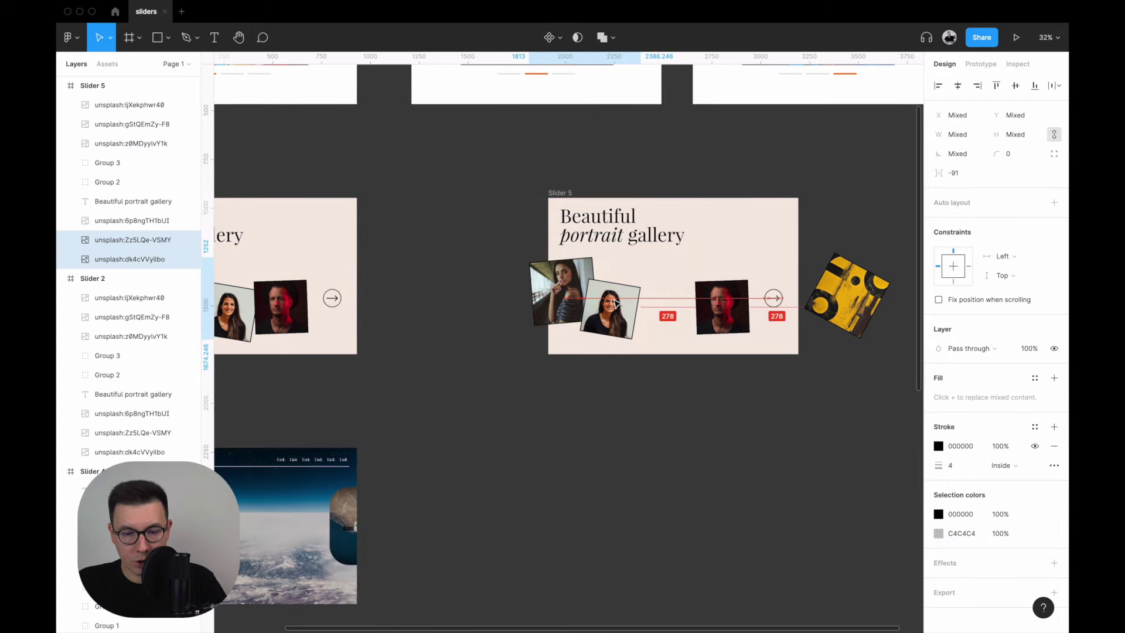
pyautogui.press('Escape')
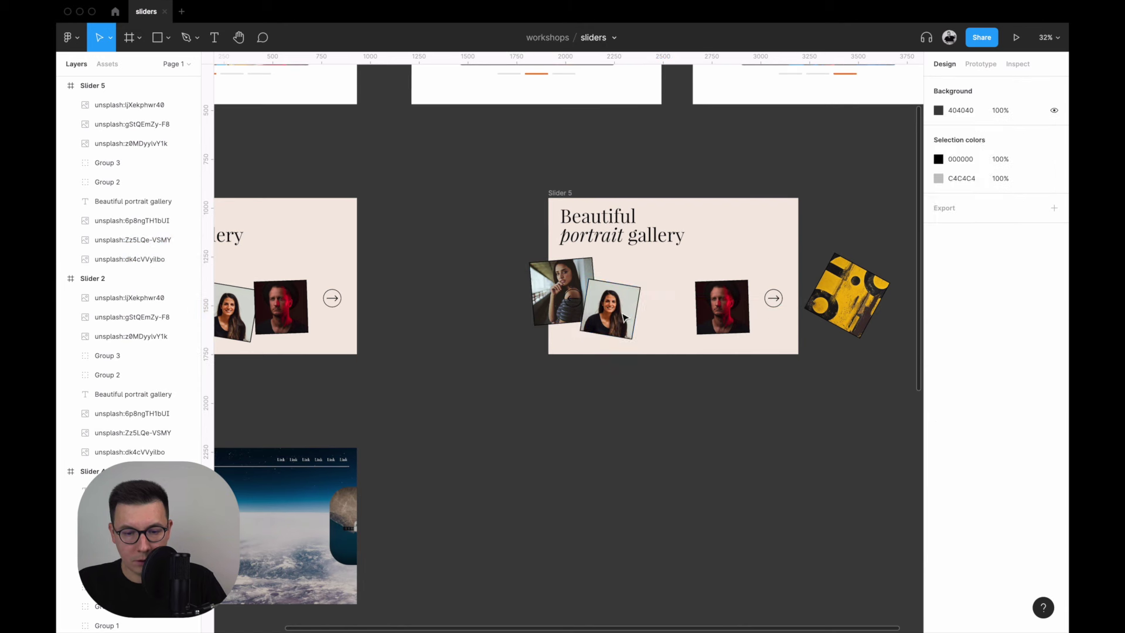
pyautogui.click(624, 316)
pyautogui.moveTo(645, 286); pyautogui.dragTo(651, 310)
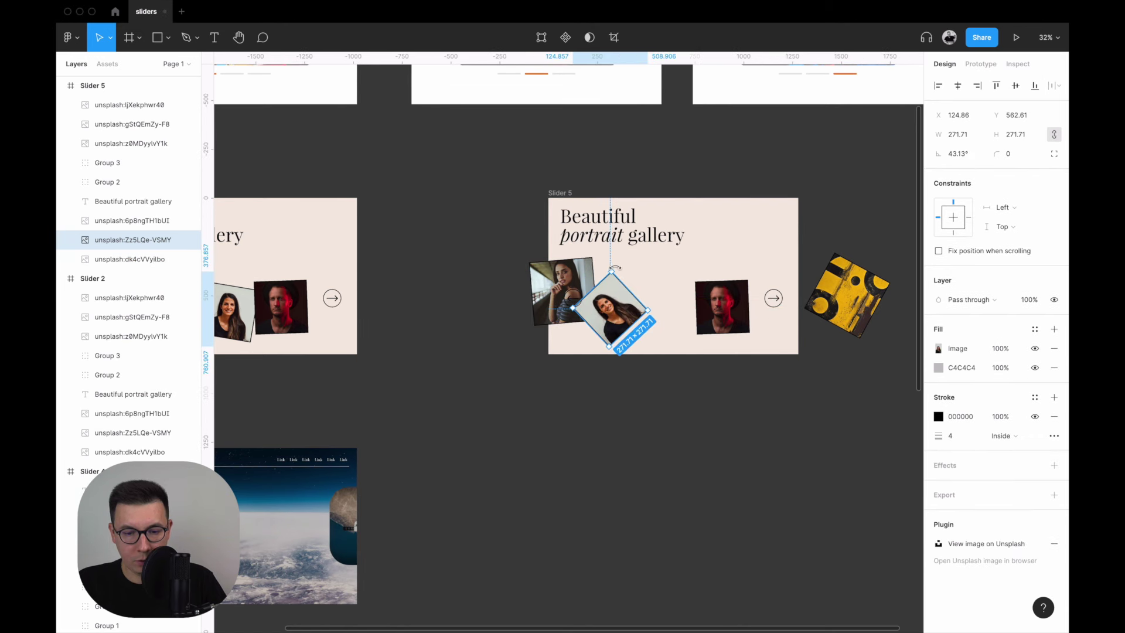
# Rotate the leftmost portrait to about -52 degrees and move it left outside Slider 5.
pyautogui.click(584, 276)
pyautogui.moveTo(596, 255); pyautogui.dragTo(586, 280)
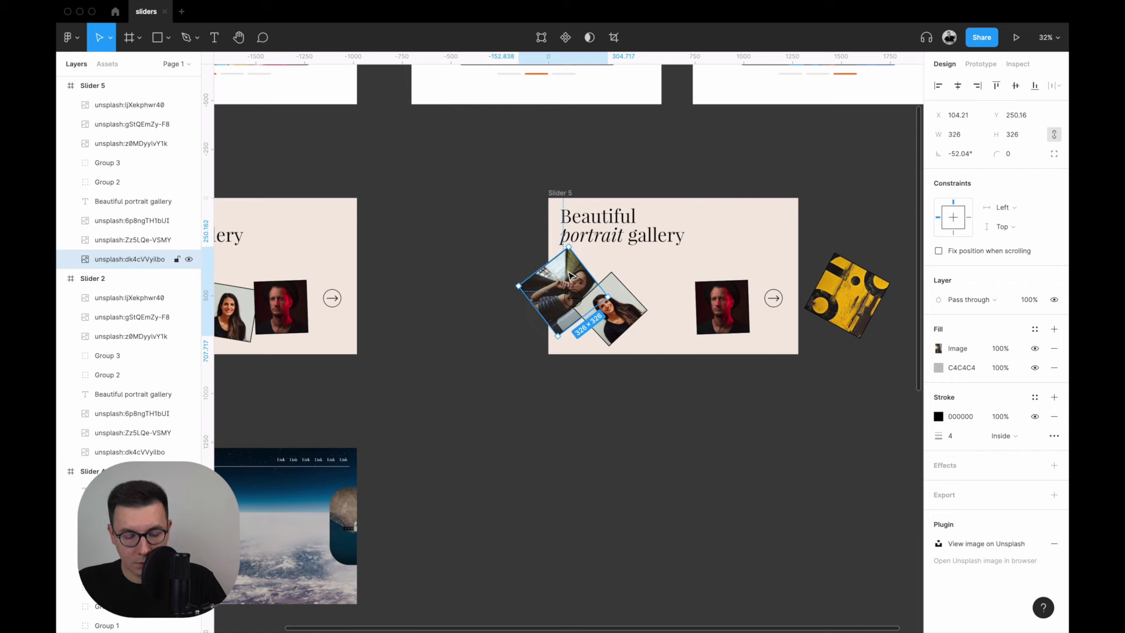
pyautogui.moveTo(572, 276); pyautogui.dragTo(458, 278)
pyautogui.click(722, 307)
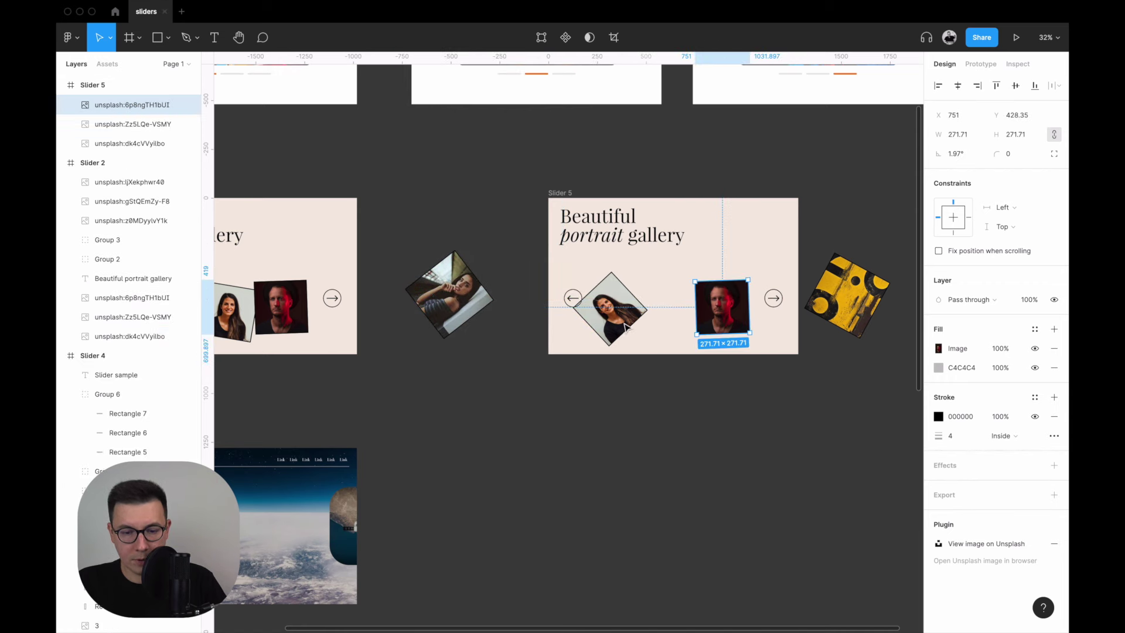
pyautogui.keyDown('shift'); pyautogui.click(619, 317); pyautogui.keyUp('shift')
pyautogui.keyDown('shift'); pyautogui.click(448, 296); pyautogui.keyUp('shift')
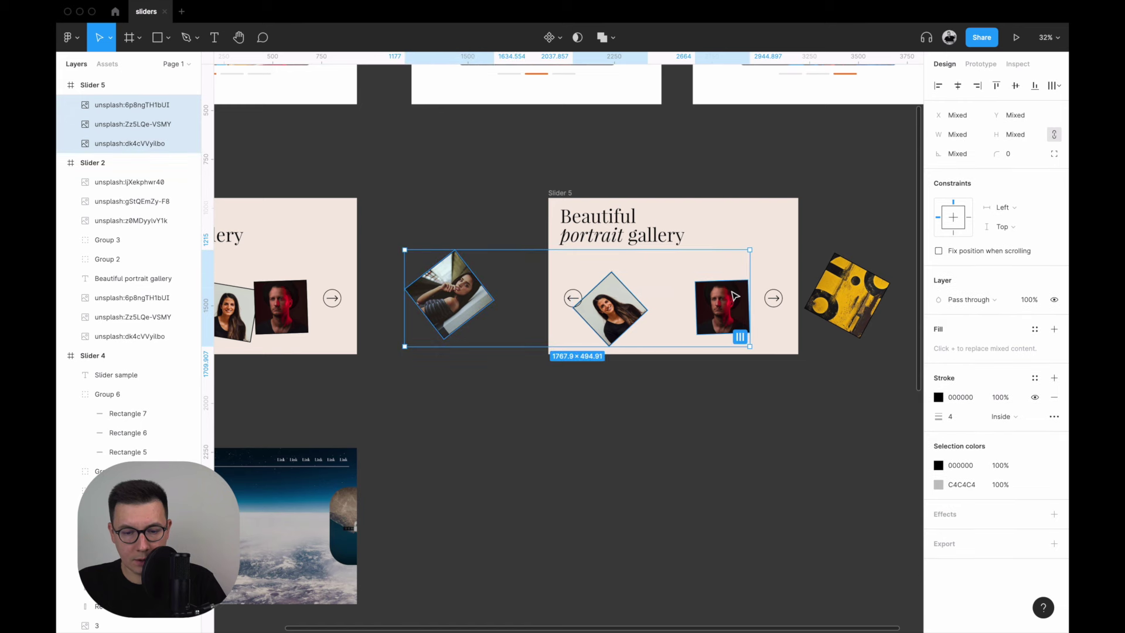
pyautogui.click(765, 223)
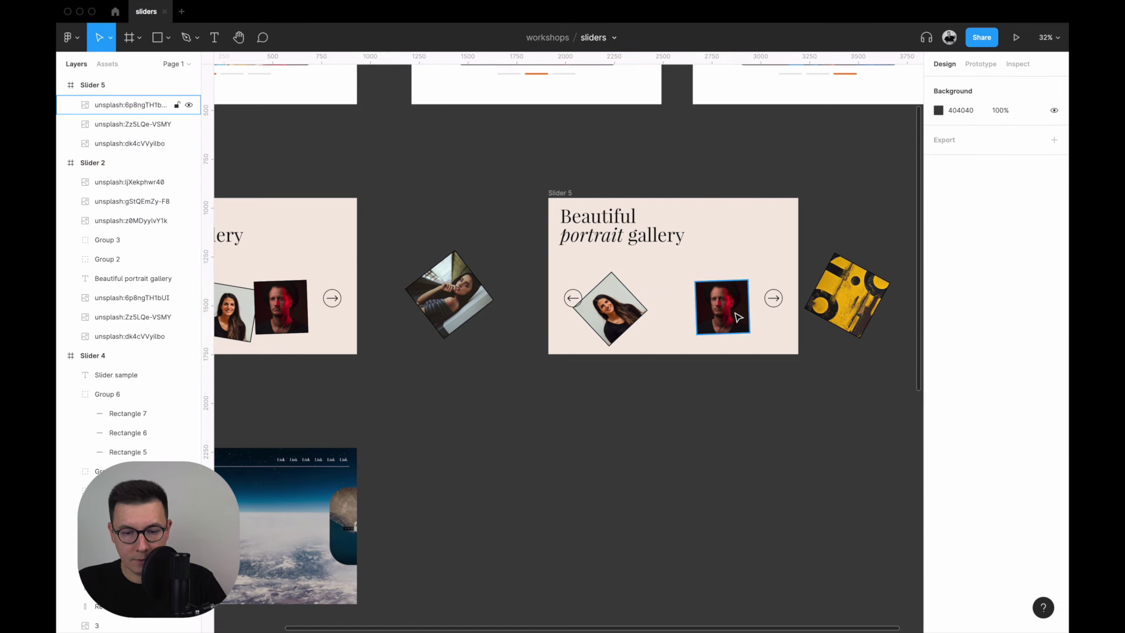
# Tilt the man portrait about 28 degrees and move all three portraits left outside Slider 5.
pyautogui.click(742, 293)
pyautogui.moveTo(752, 274); pyautogui.dragTo(734, 265)
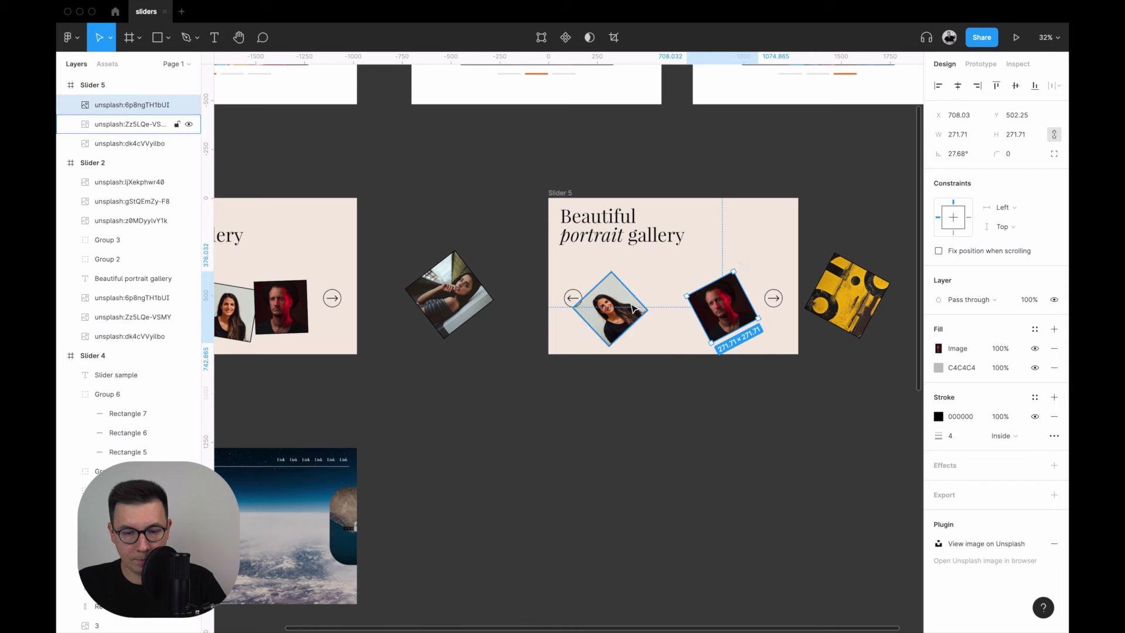
pyautogui.keyDown('shift'); pyautogui.click(609, 310); pyautogui.keyUp('shift')
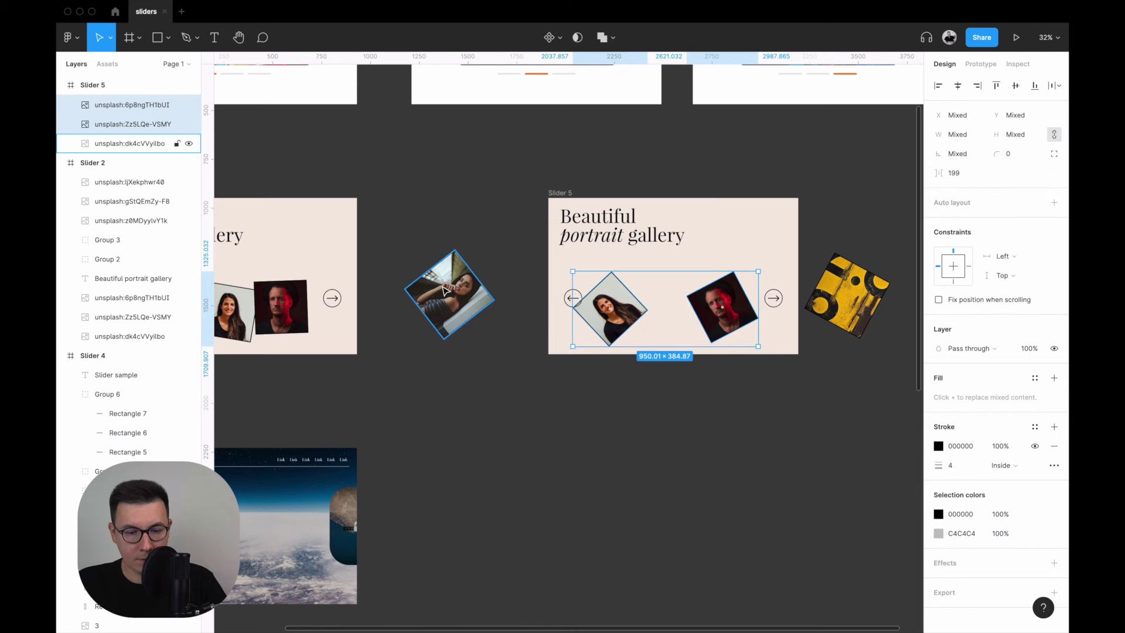
pyautogui.keyDown('shift'); pyautogui.click(442, 297); pyautogui.keyUp('shift')
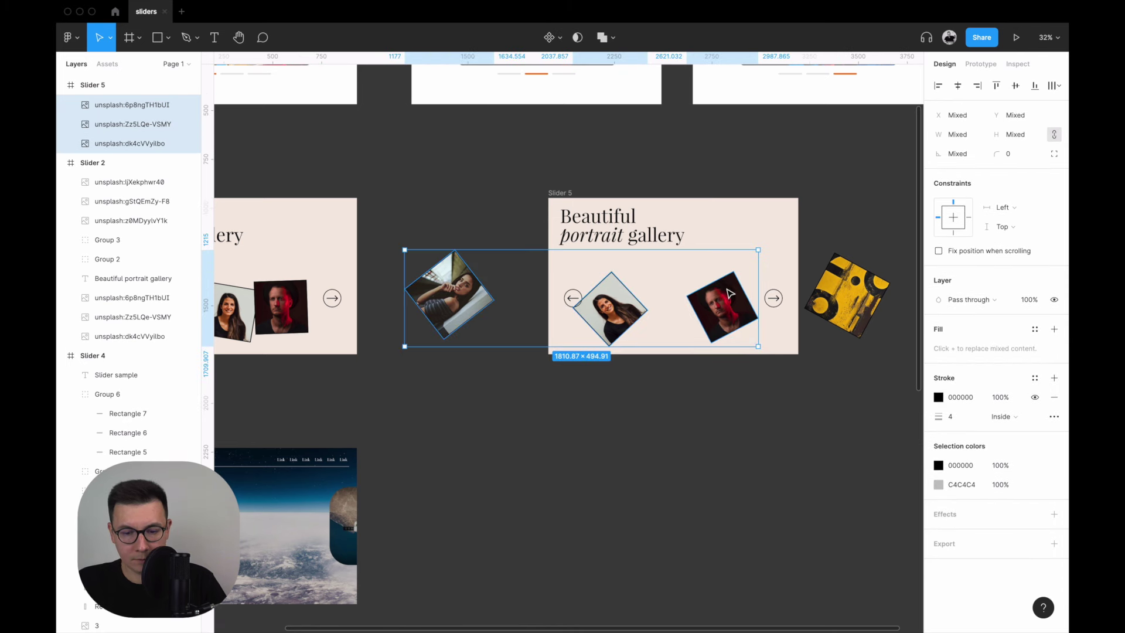
pyautogui.moveTo(730, 293); pyautogui.dragTo(510, 293)
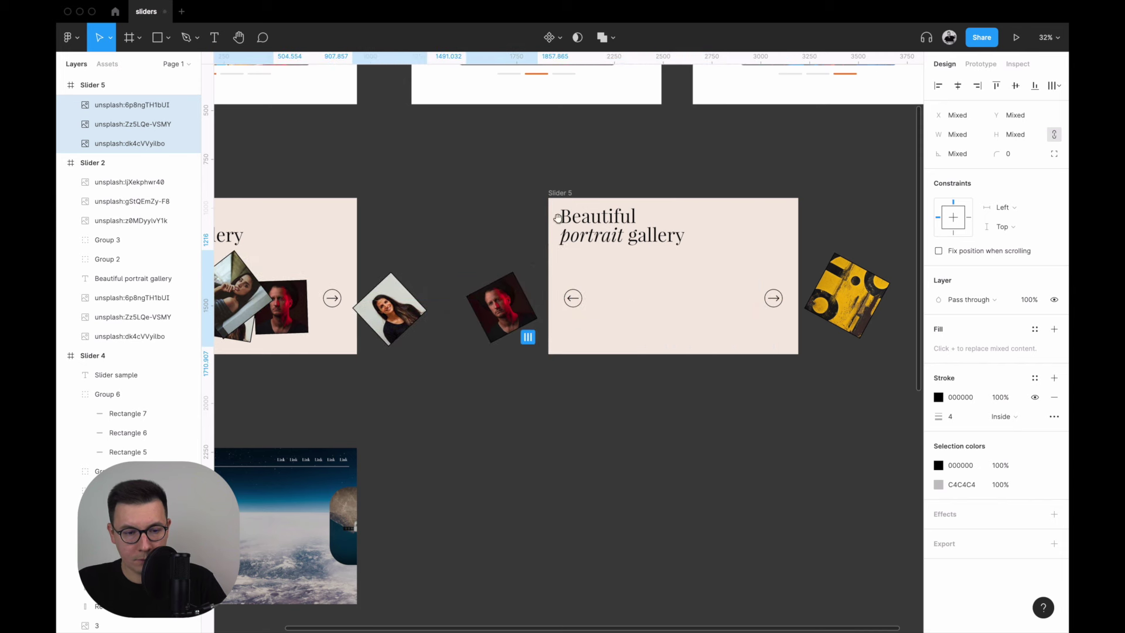
pyautogui.click(561, 196)
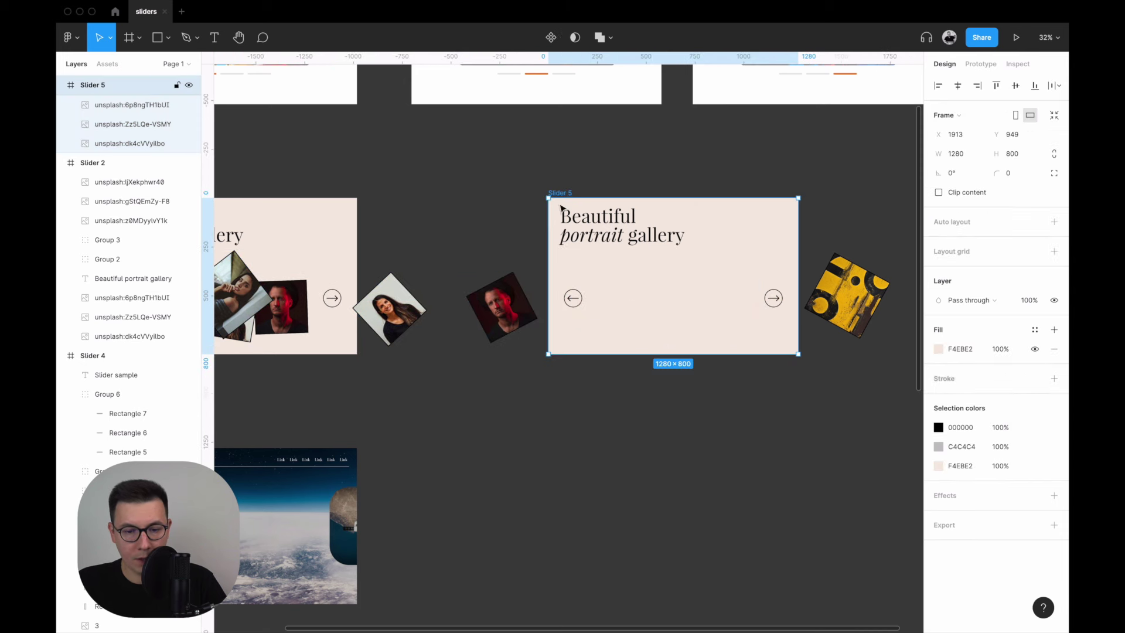
# Move the yellow abstract image into Slider 5 below the heading and tilt it.
pyautogui.click(939, 193)
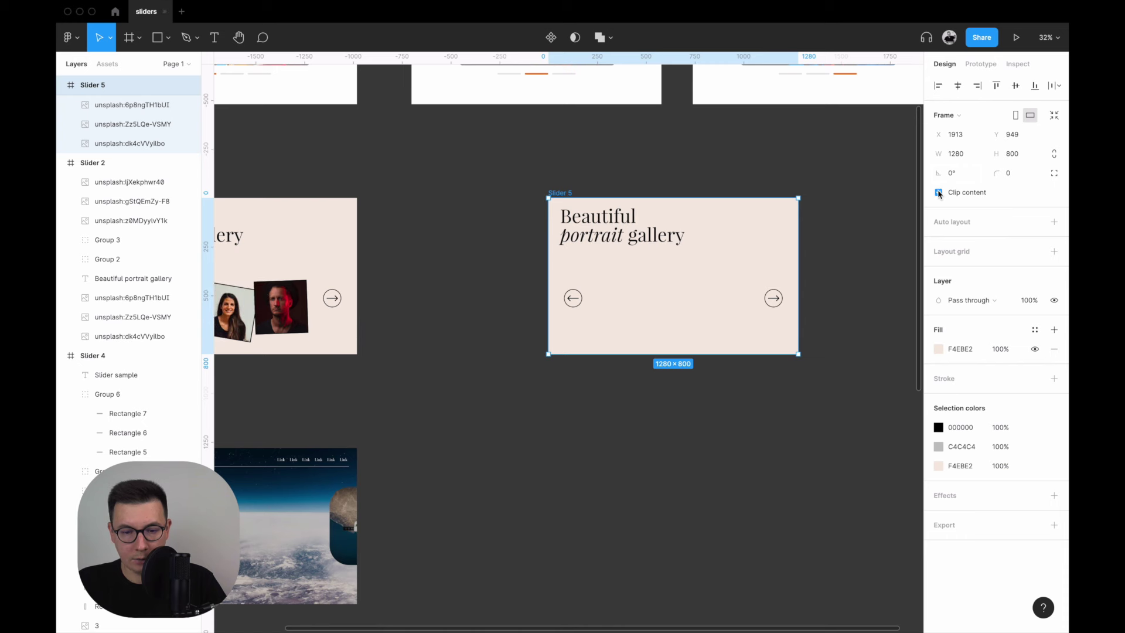
pyautogui.hscroll(5, 786, 166)
pyautogui.hscroll(1, 703, 234)
pyautogui.click(650, 290)
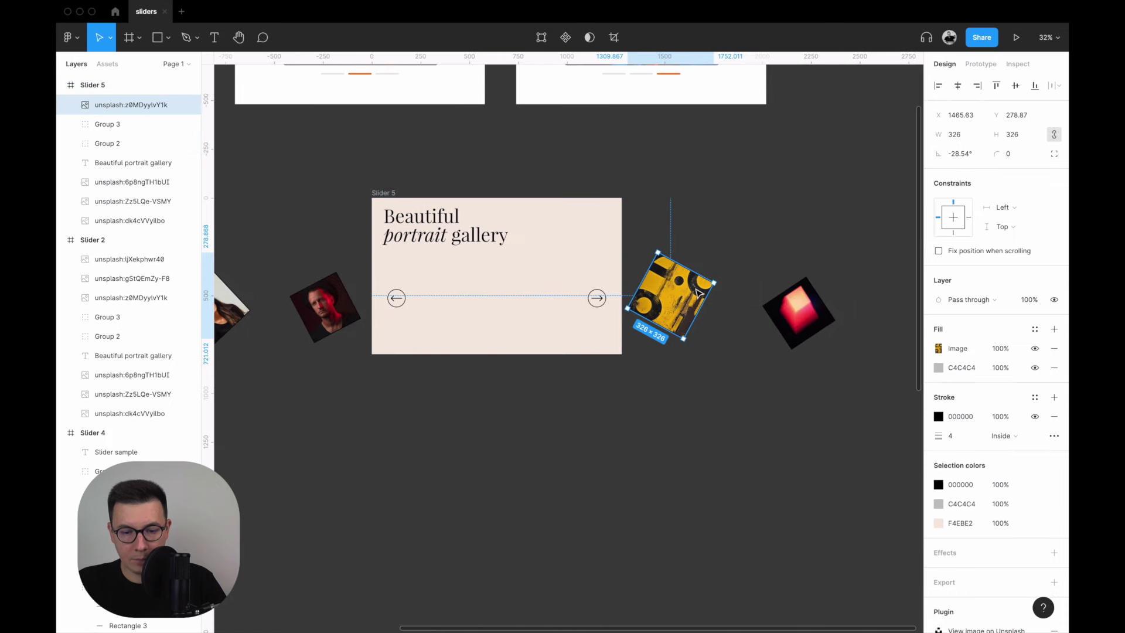
pyautogui.moveTo(676, 295); pyautogui.dragTo(463, 253)
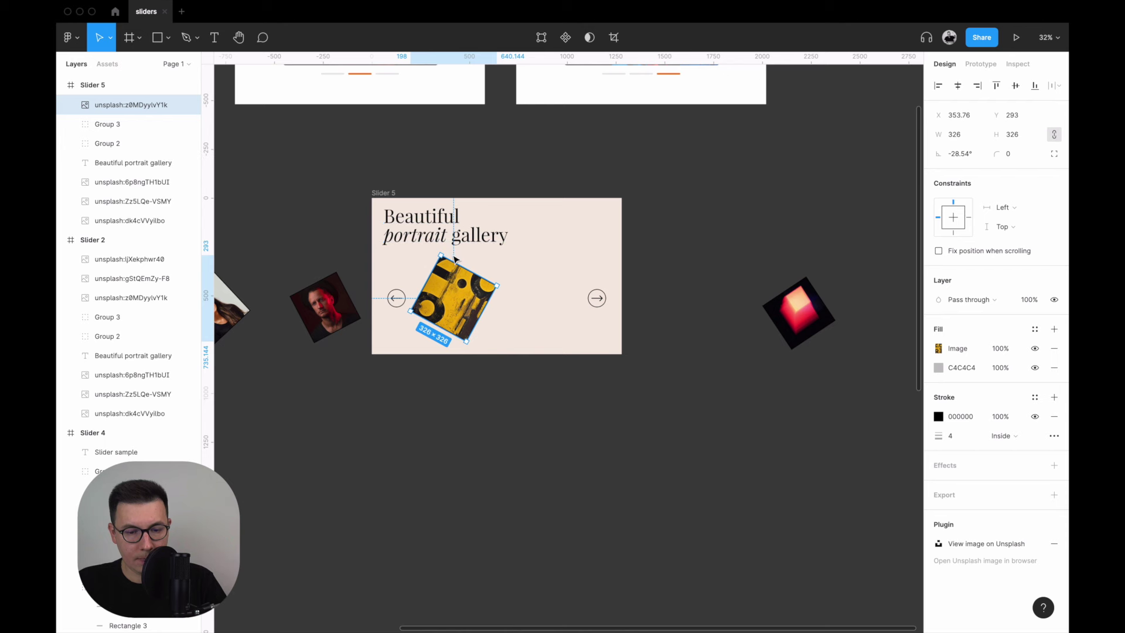
pyautogui.moveTo(505, 289); pyautogui.dragTo(482, 341)
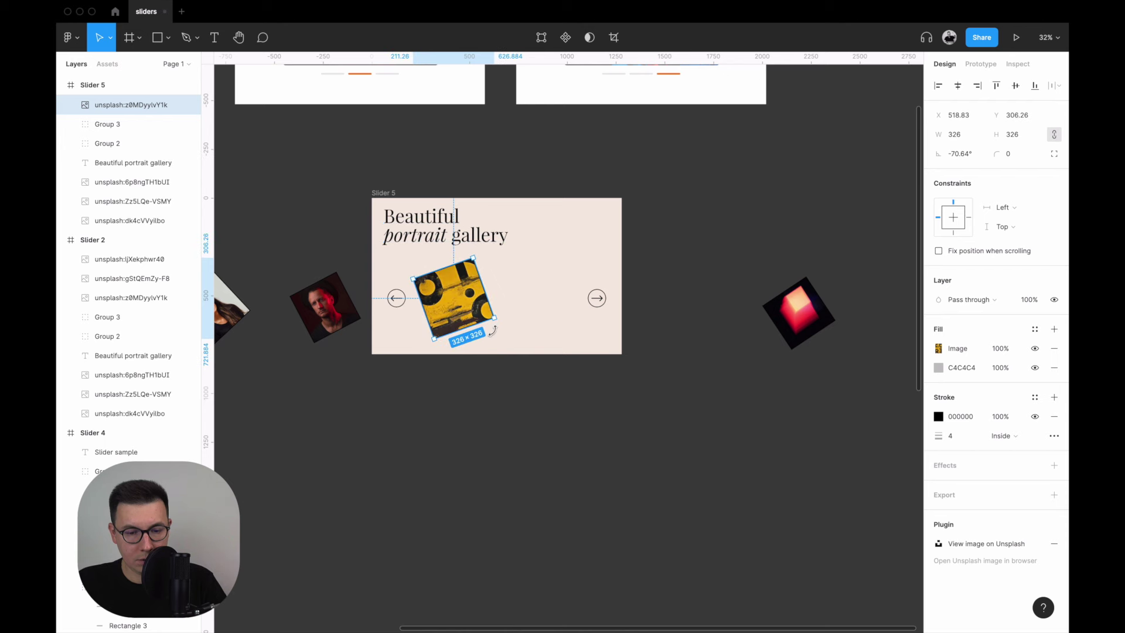
# Place the red image over the yellow one and the tilted blue image beside it.
pyautogui.moveTo(814, 314)
pyautogui.mouseDown()
pyautogui.moveTo(523, 293)
pyautogui.moveTo(540, 275)
pyautogui.mouseUp()
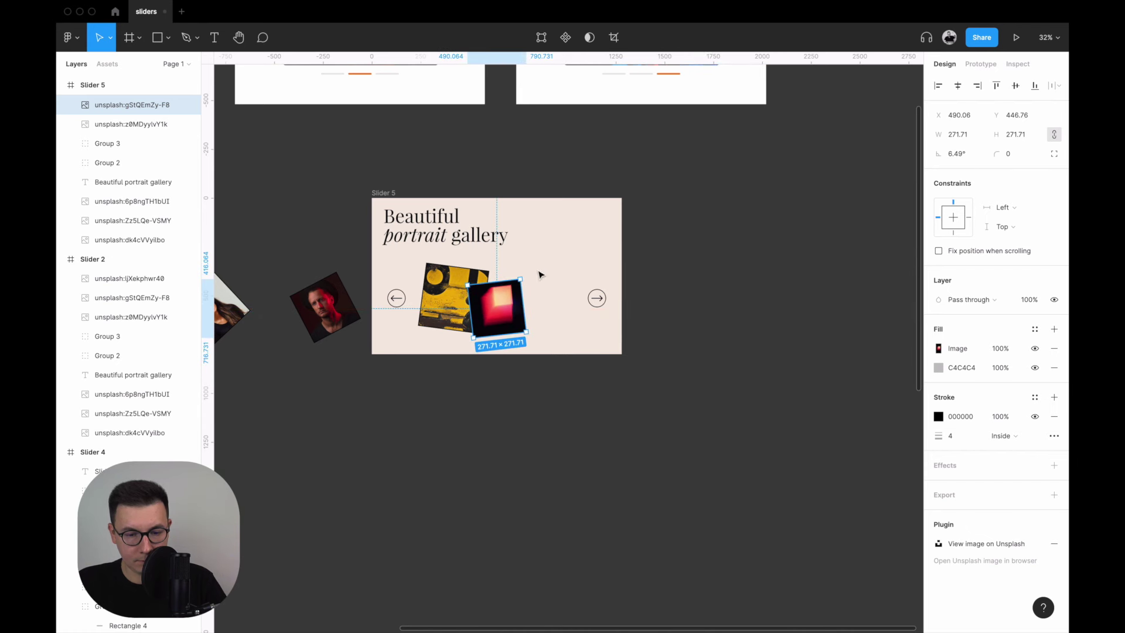
pyautogui.hscroll(4, 723, 291)
pyautogui.moveTo(894, 309); pyautogui.dragTo(479, 297)
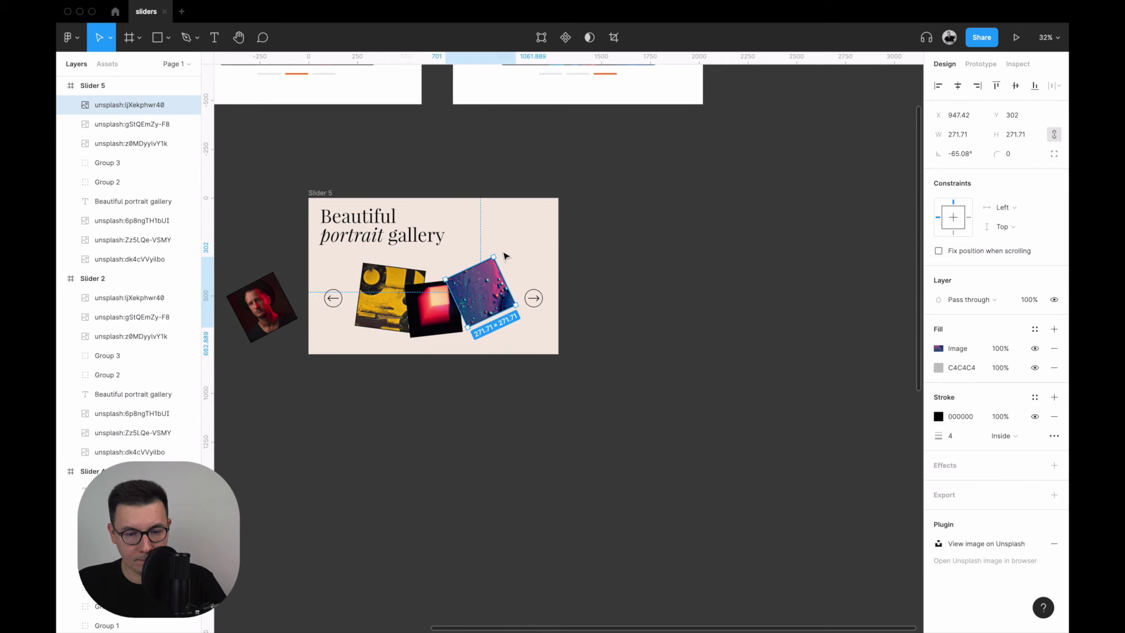
pyautogui.moveTo(503, 253); pyautogui.dragTo(519, 266)
pyautogui.click(785, 295)
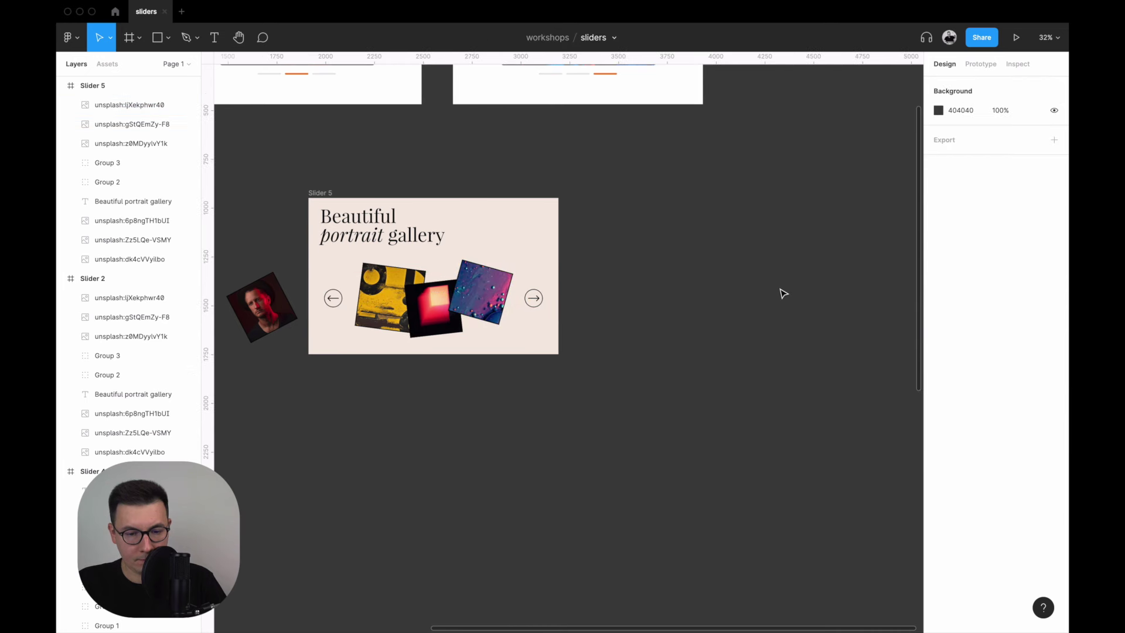
pyautogui.hscroll(-10, 798, 279)
pyautogui.hscroll(2, 799, 279)
pyautogui.click(508, 195)
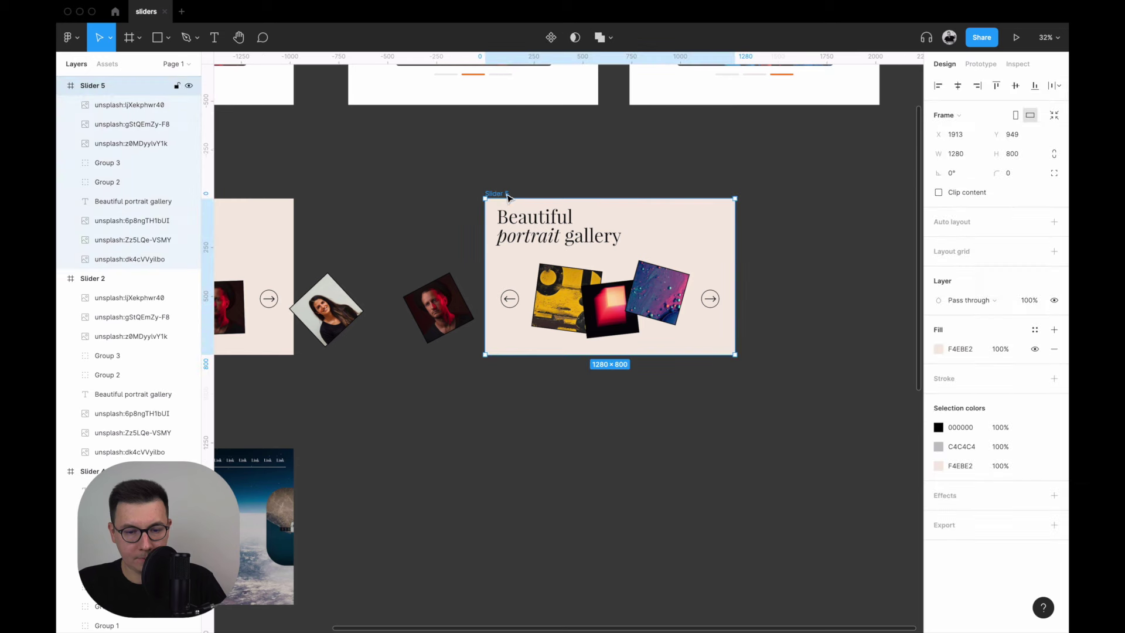
# Turn on Clip content for Slider 5 and move it level beside Slider 2.
pyautogui.click(939, 192)
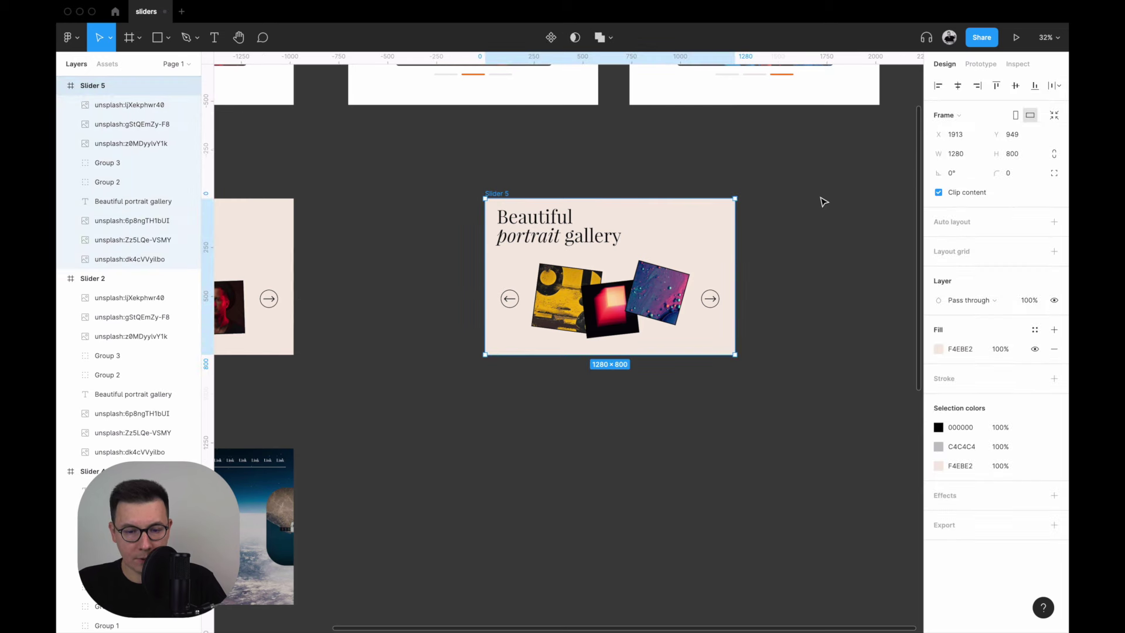
pyautogui.hscroll(-7, 824, 199)
pyautogui.hscroll(-6, 520, 200)
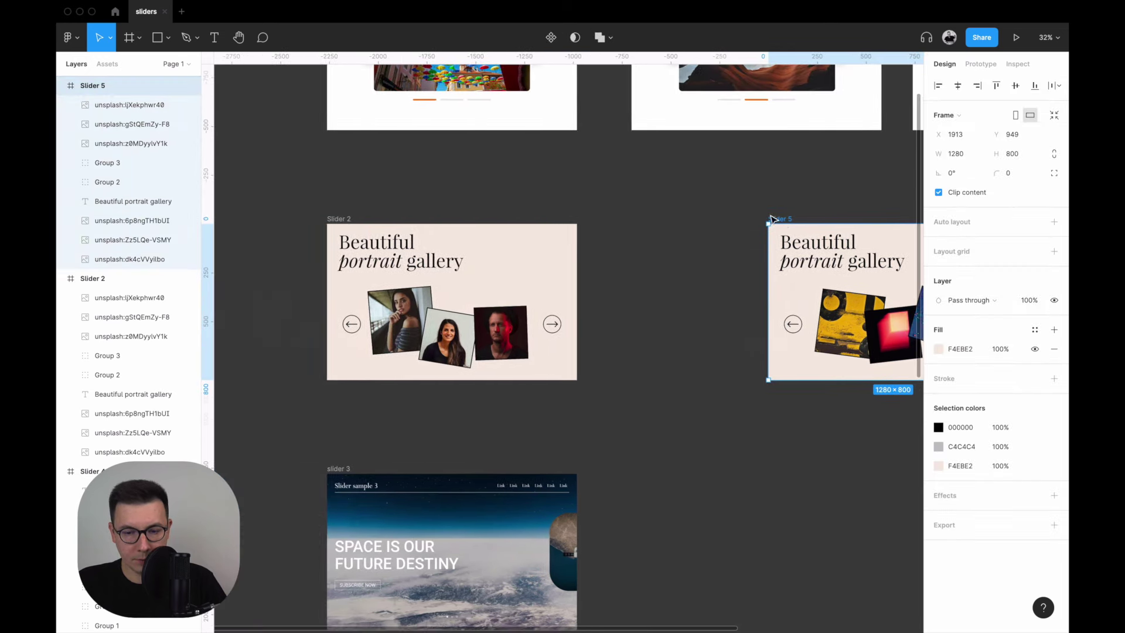
pyautogui.moveTo(785, 221); pyautogui.dragTo(648, 221)
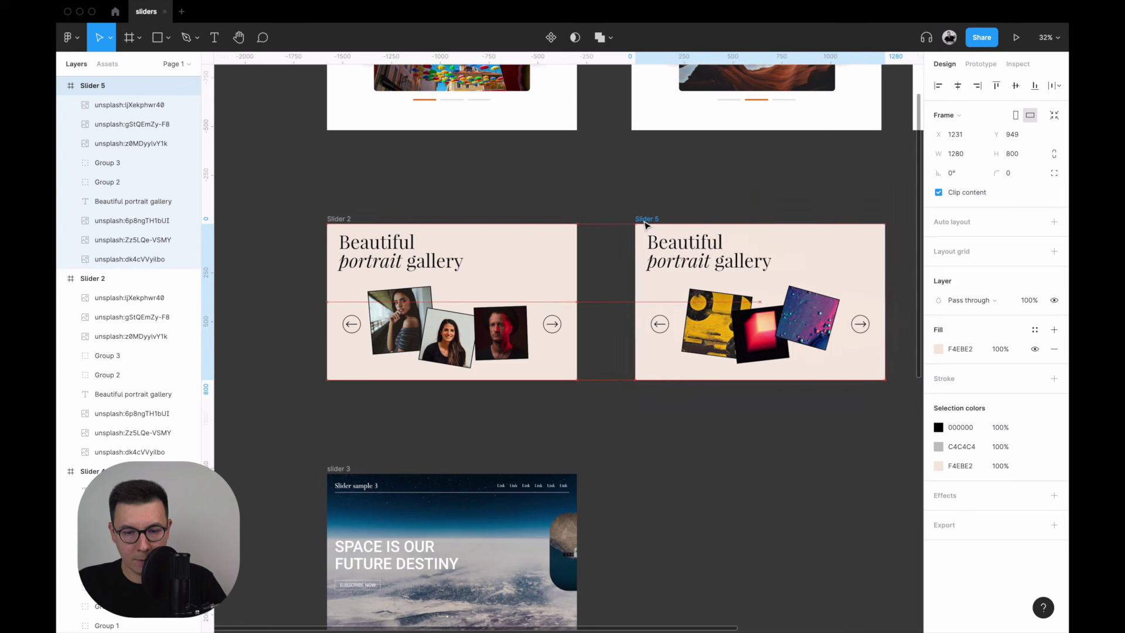
pyautogui.click(345, 221)
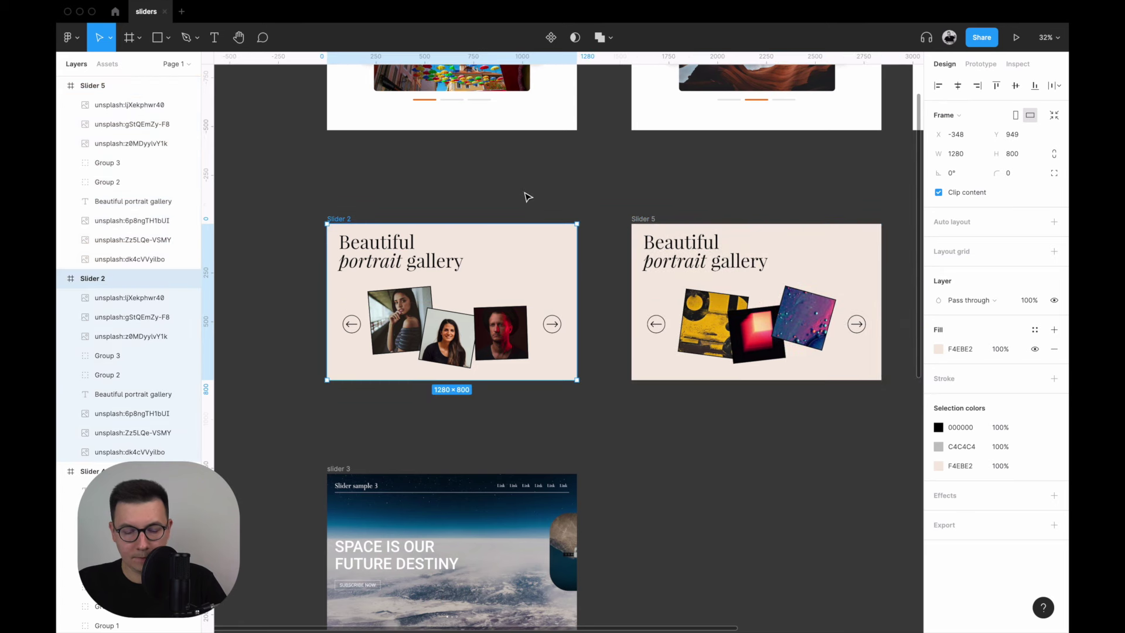
# Make Slider 2 a prototype flow starting point named 'Slider 2'.
pyautogui.click(528, 196)
pyautogui.click(982, 65)
pyautogui.click(338, 219)
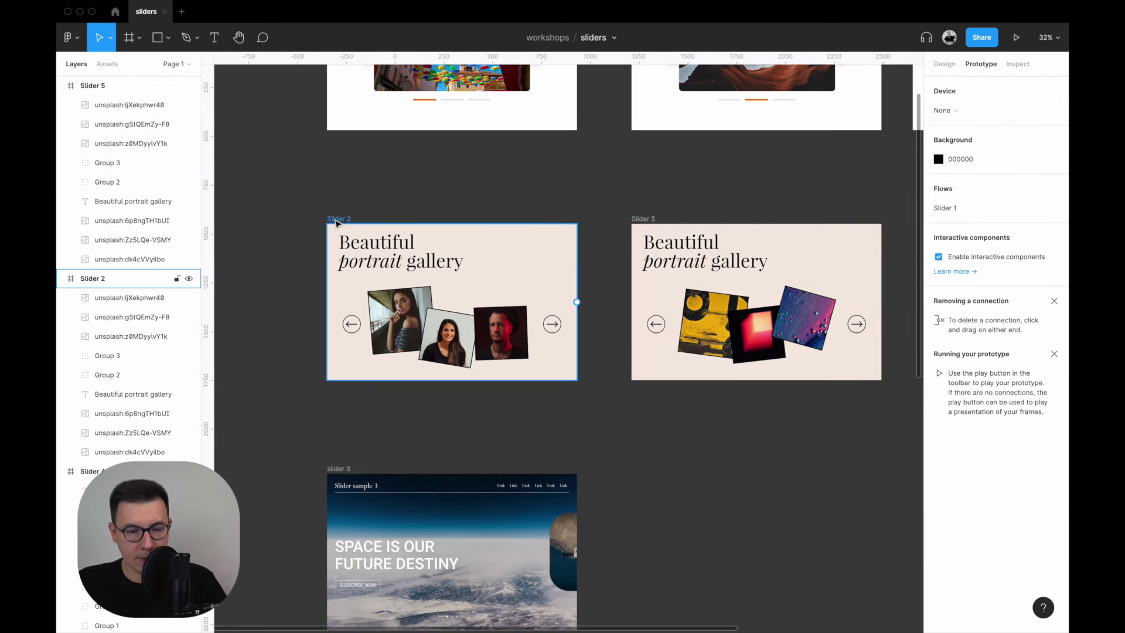
pyautogui.click(1054, 92)
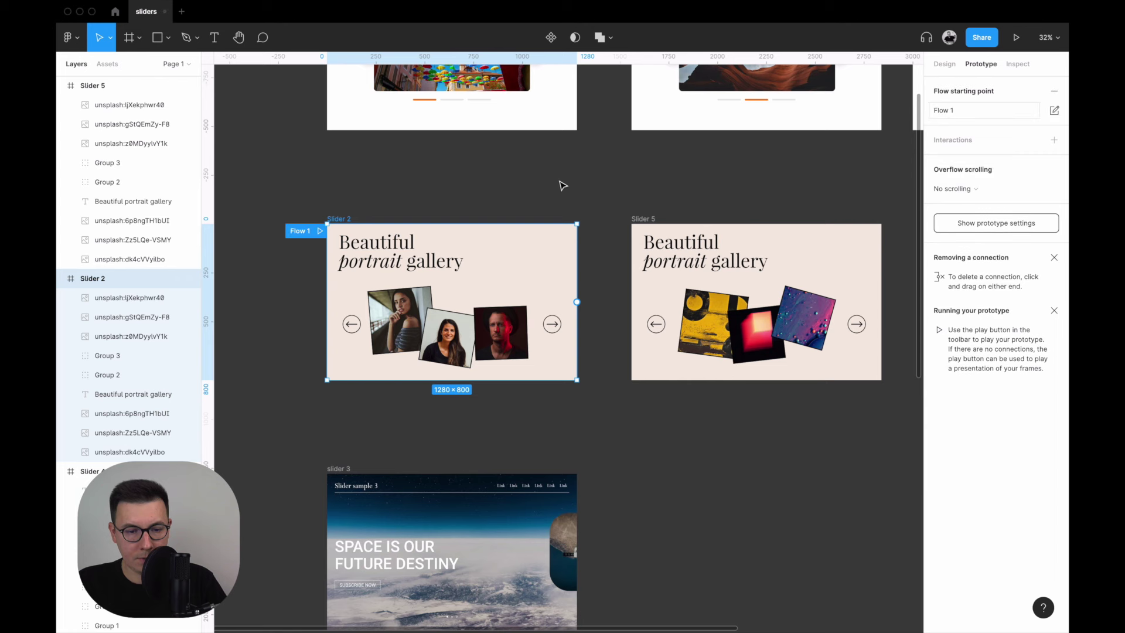
pyautogui.doubleClick(943, 111)
pyautogui.write('Slider 2')
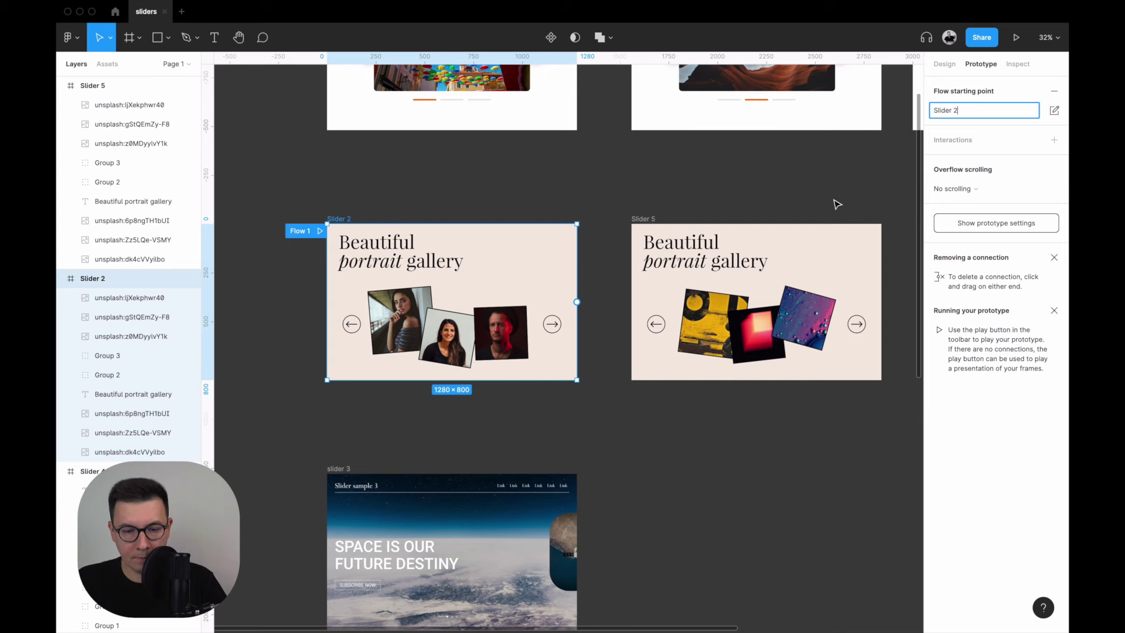
pyautogui.click(837, 204)
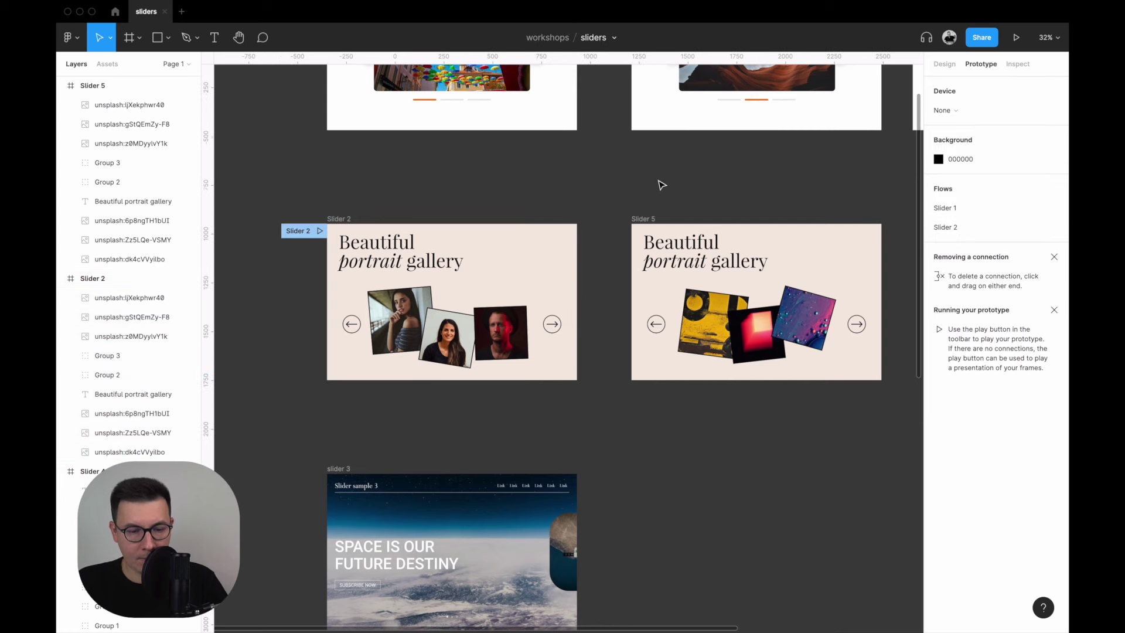
# Link Slider 2's right arrow to Slider 5 with 1000ms Smart animate, and Slider 5's left arrow back.
pyautogui.click(561, 326)
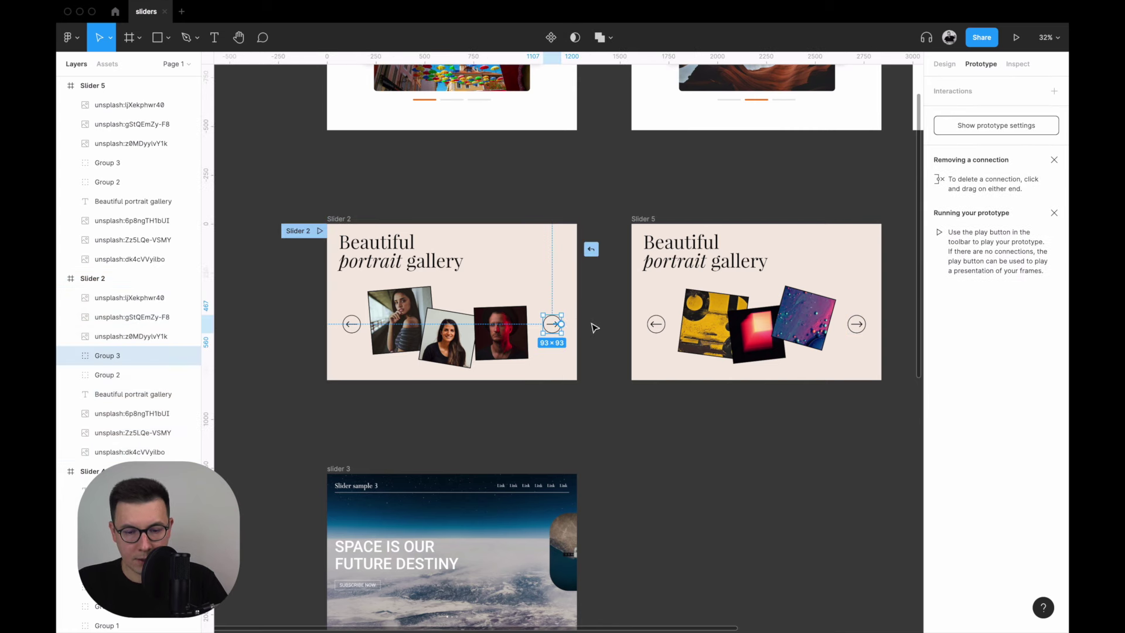
pyautogui.moveTo(562, 324); pyautogui.dragTo(648, 302)
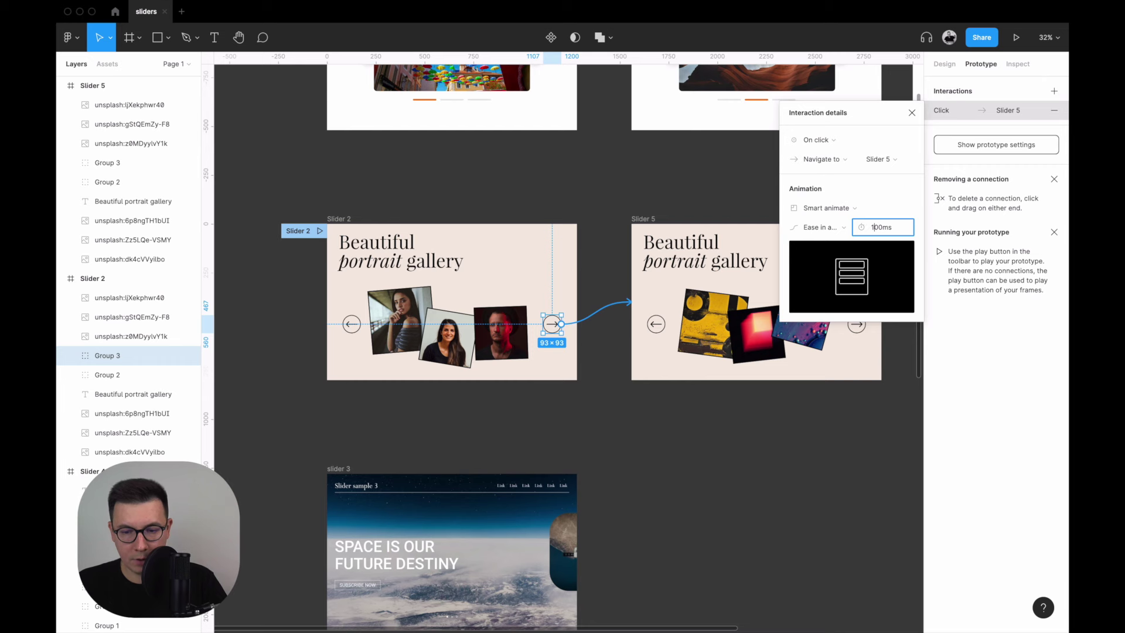
pyautogui.write('1000')
pyautogui.press('Return')
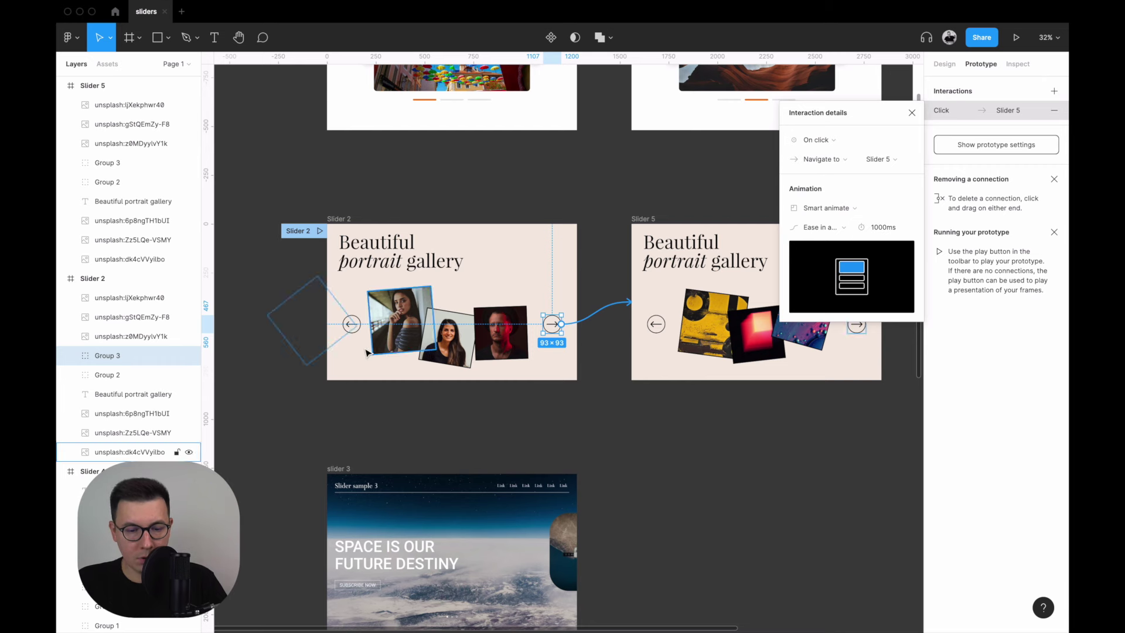
pyautogui.hscroll(1, 652, 333)
pyautogui.click(652, 333)
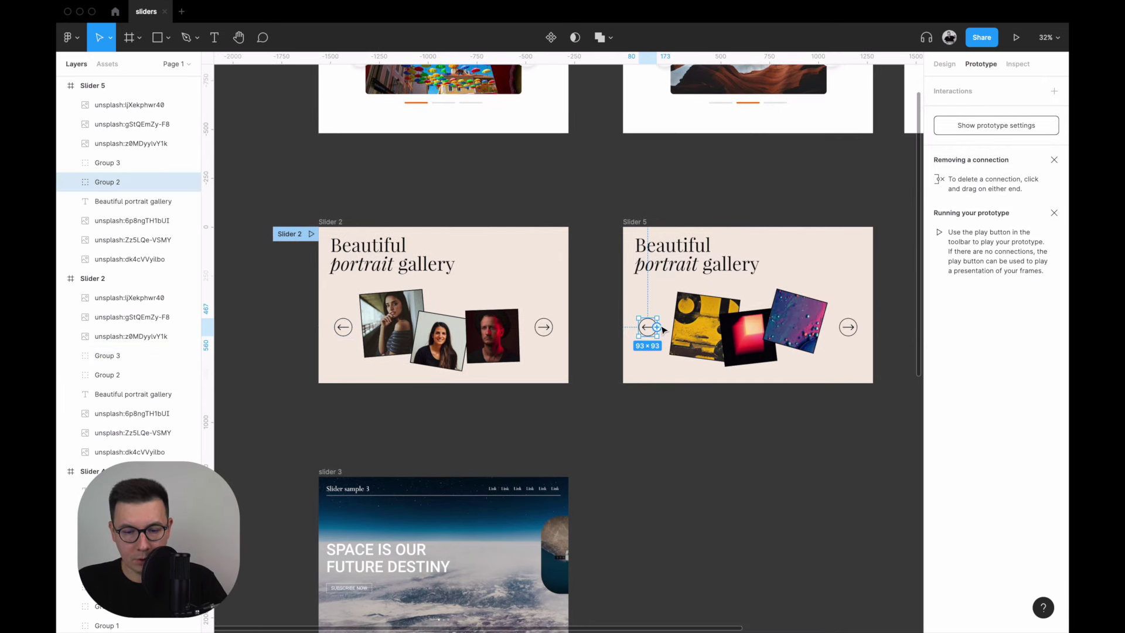
pyautogui.moveTo(553, 332); pyautogui.dragTo(546, 332)
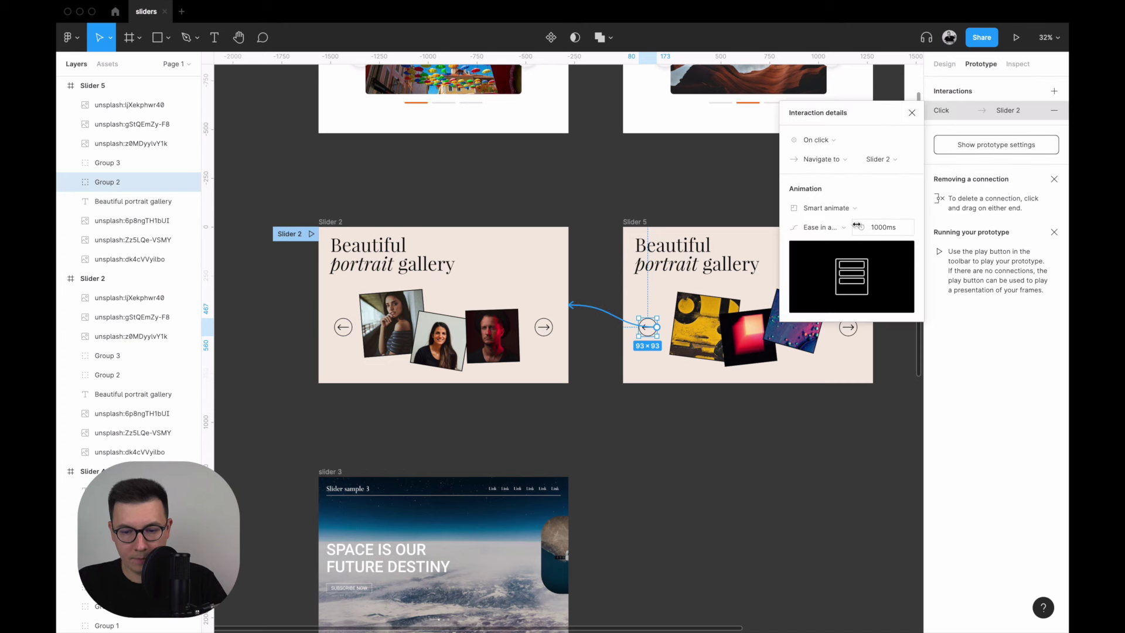
pyautogui.click(604, 190)
pyautogui.hscroll(2, 606, 188)
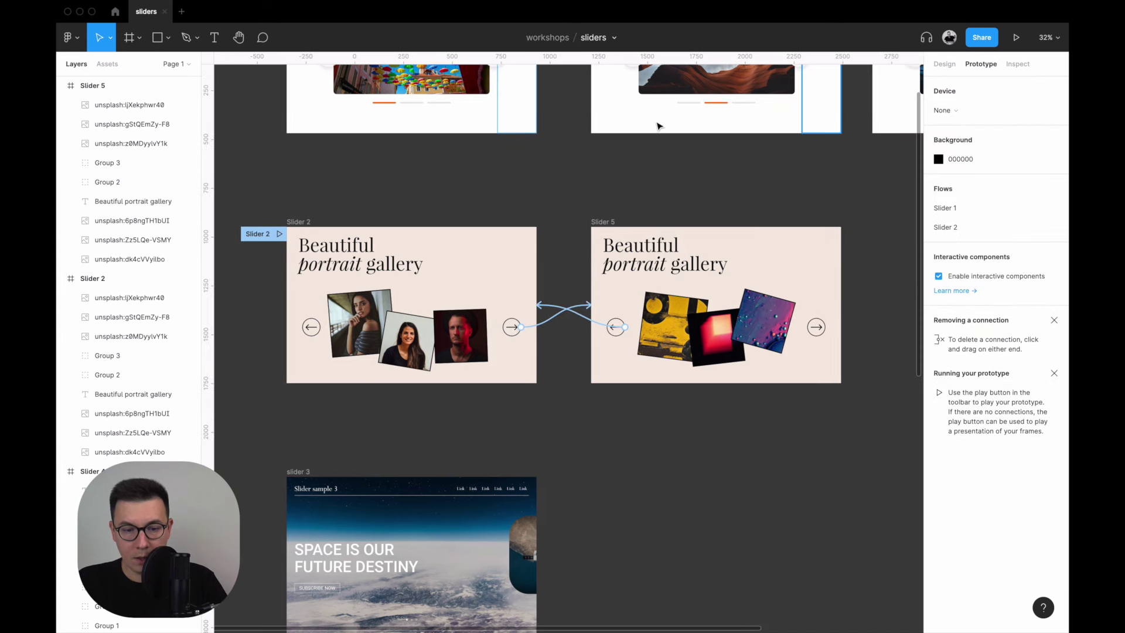
# Present the Slider 2 flow, sliding three times between the portraits and the abstract images.
pyautogui.press('super+alt+Return')
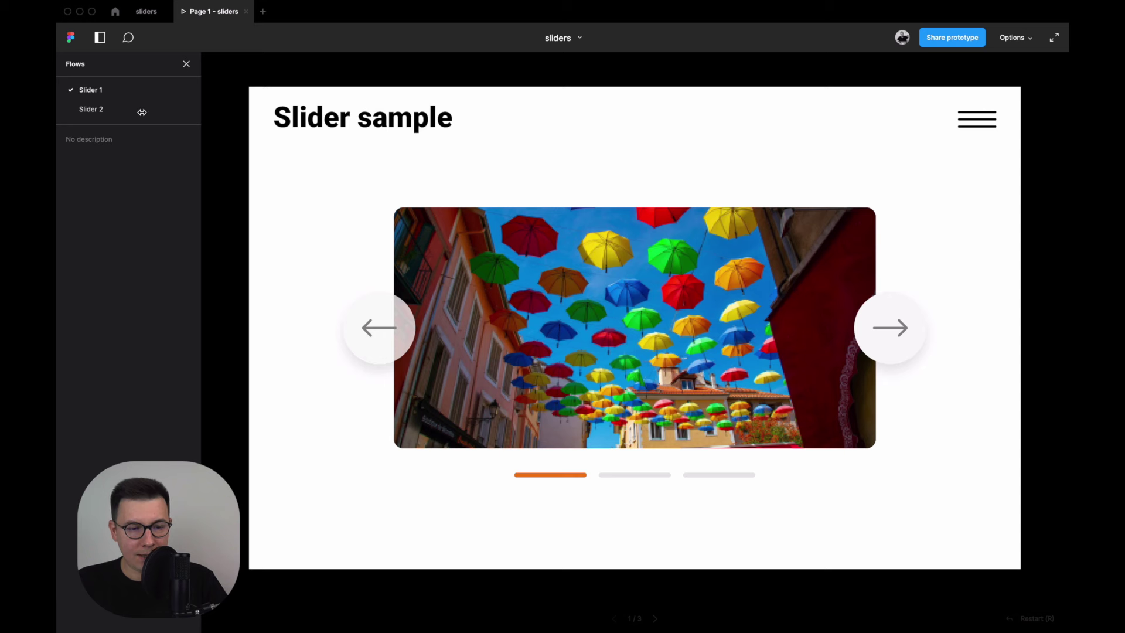
pyautogui.click(110, 110)
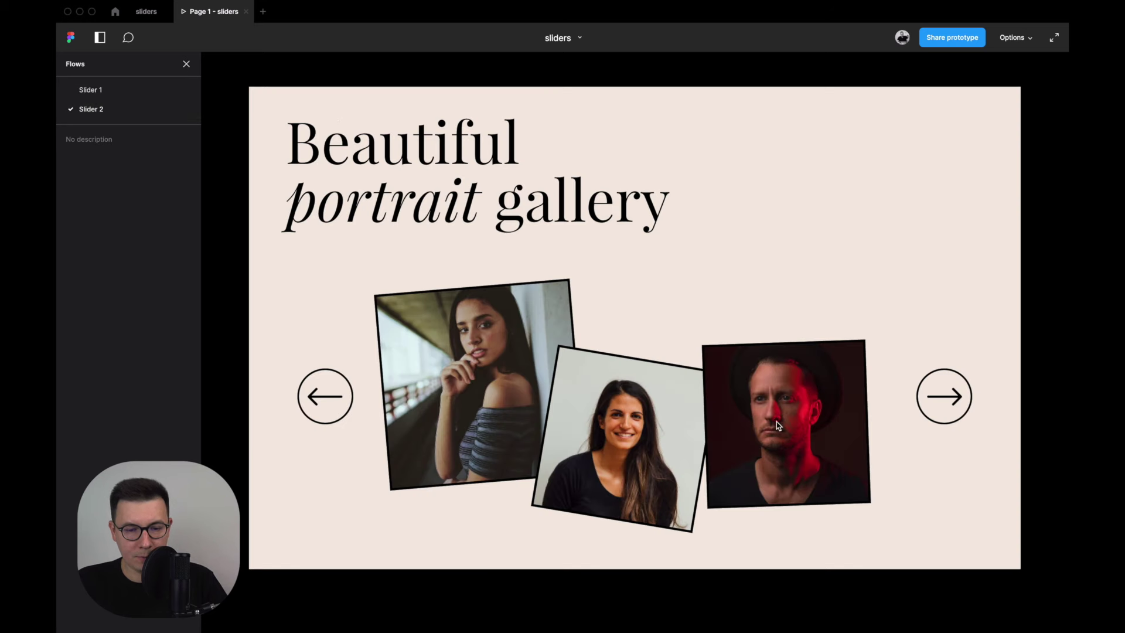
pyautogui.click(947, 397)
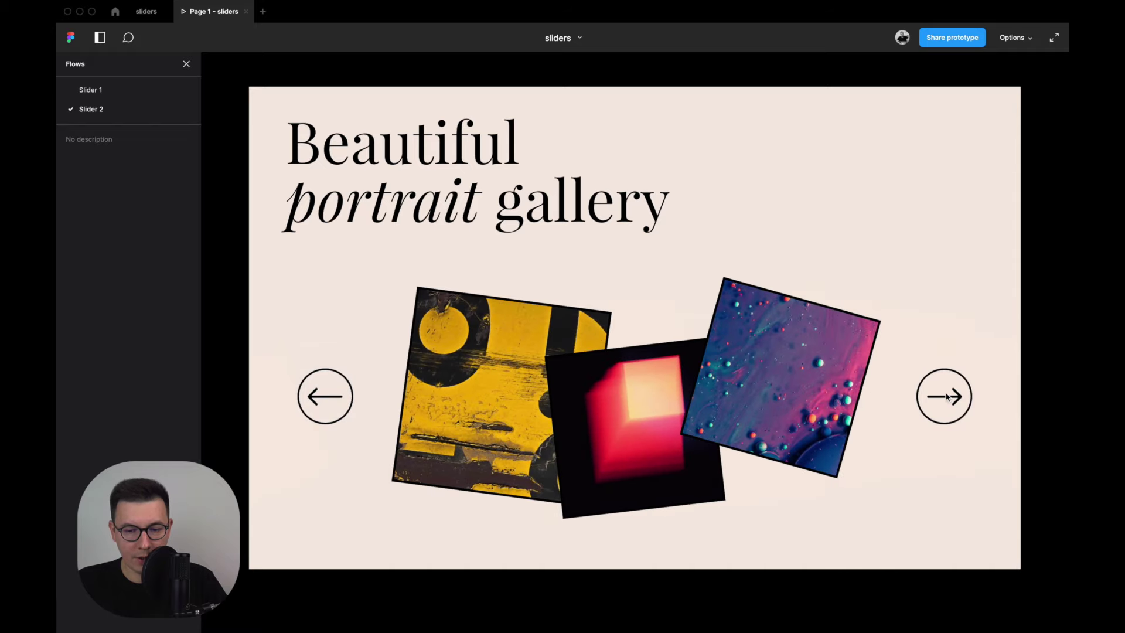
pyautogui.click(325, 402)
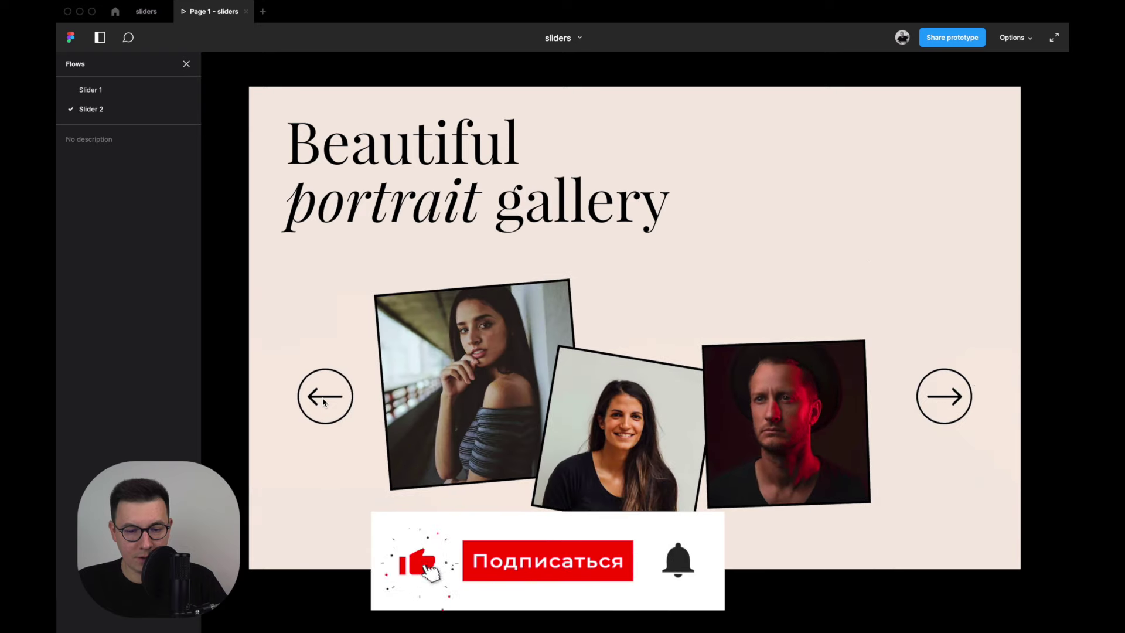
pyautogui.click(947, 396)
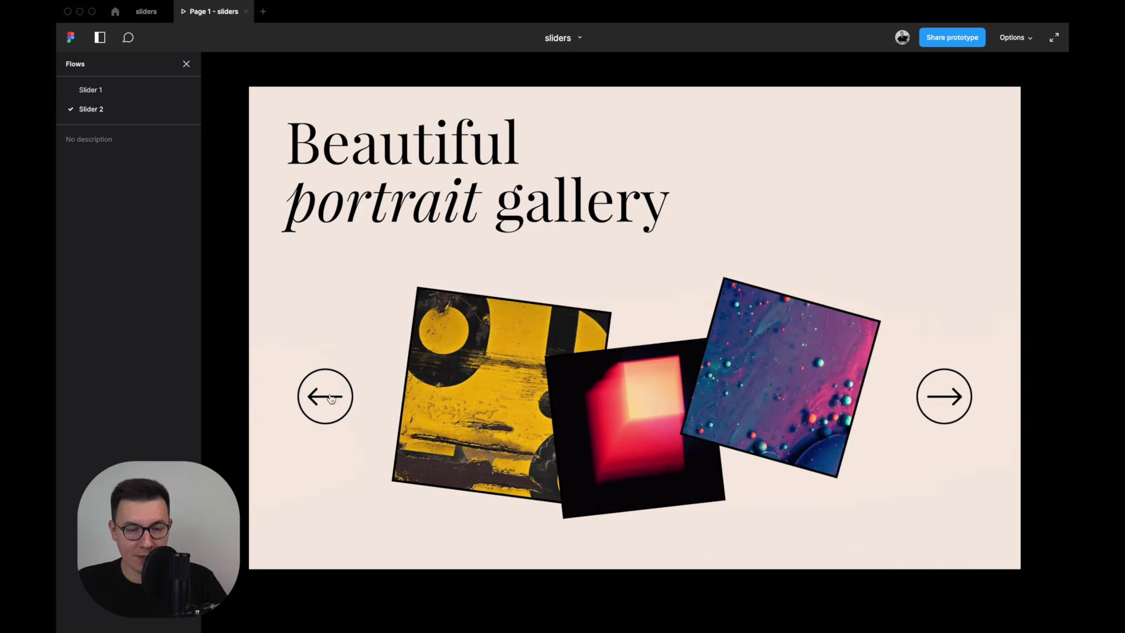
pyautogui.click(330, 398)
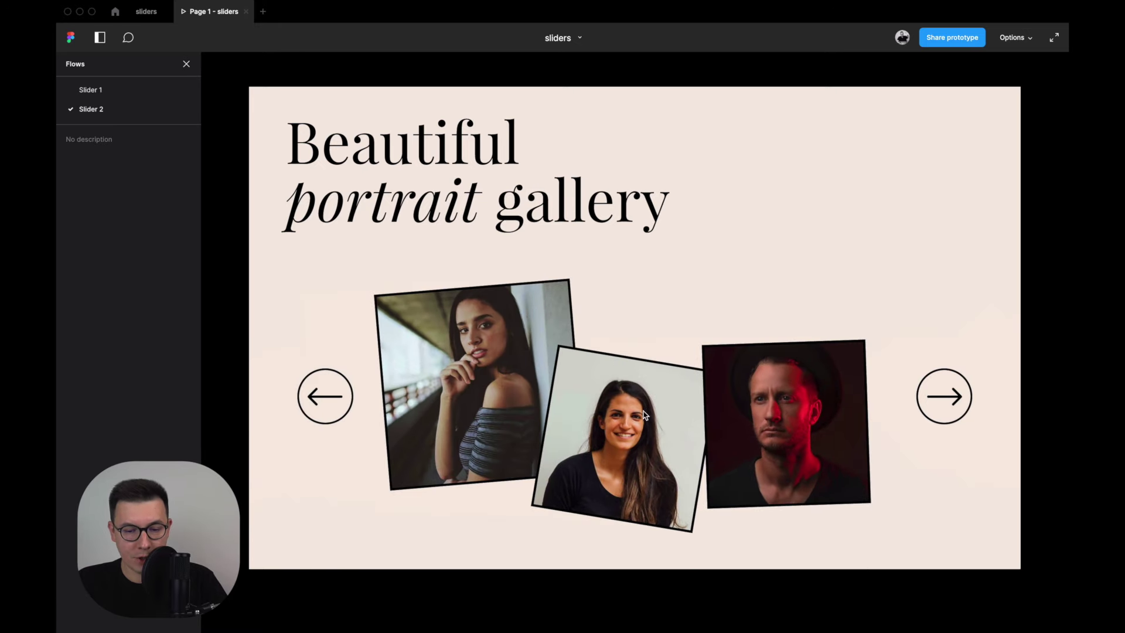
pyautogui.click(950, 395)
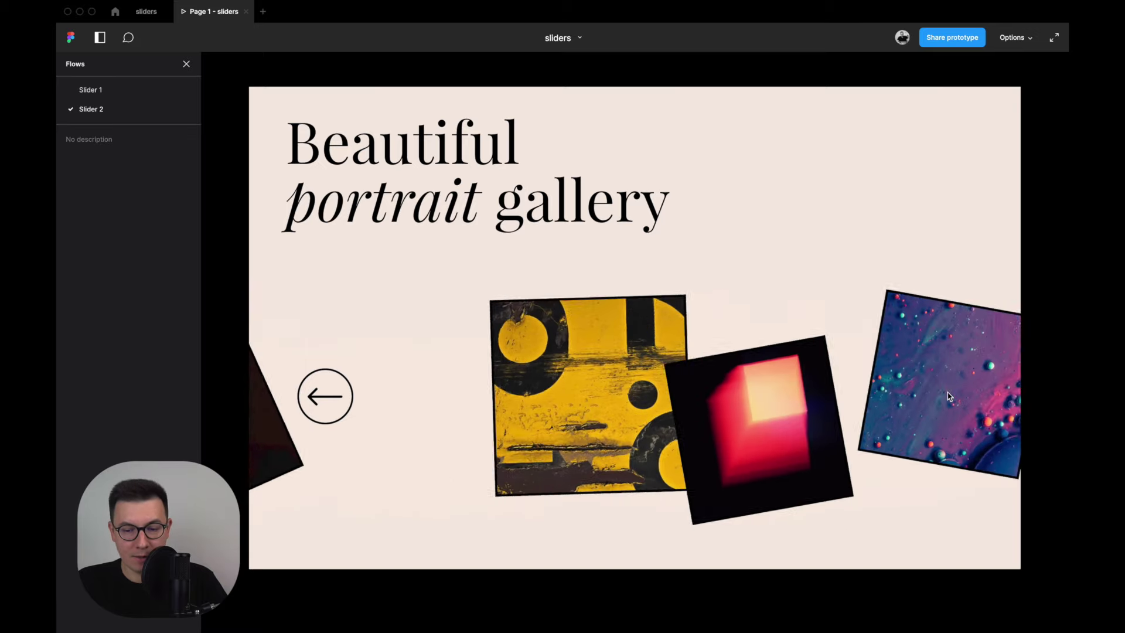
pyautogui.click(329, 398)
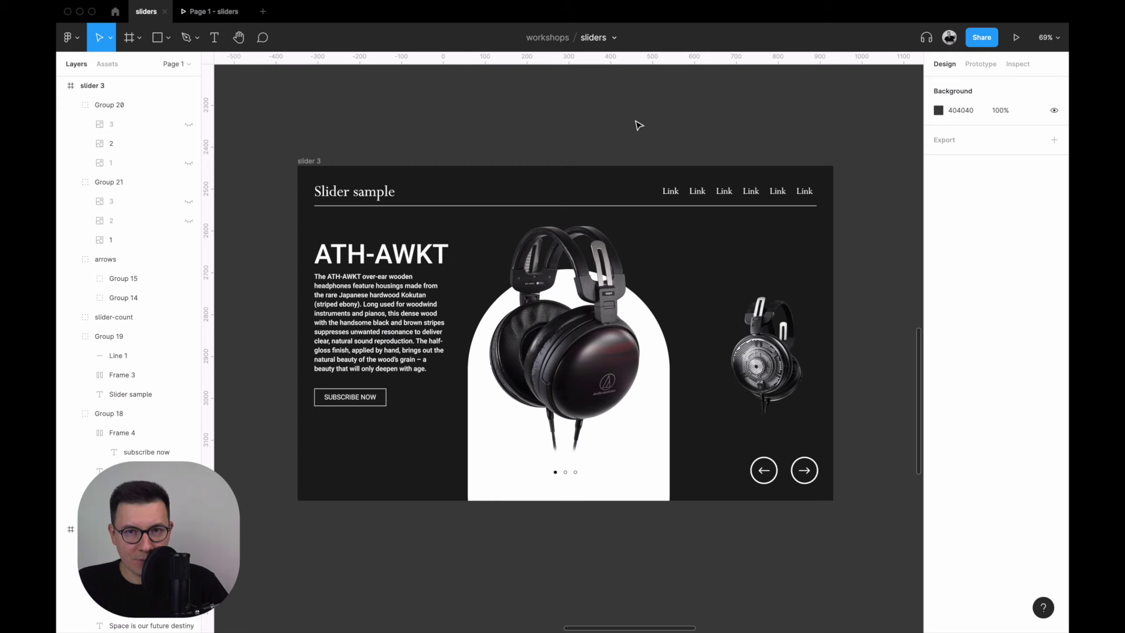
# Toggle visibility of the side-thumbnail and main headphone images in Group 20 and Group 21.
pyautogui.click(544, 360)
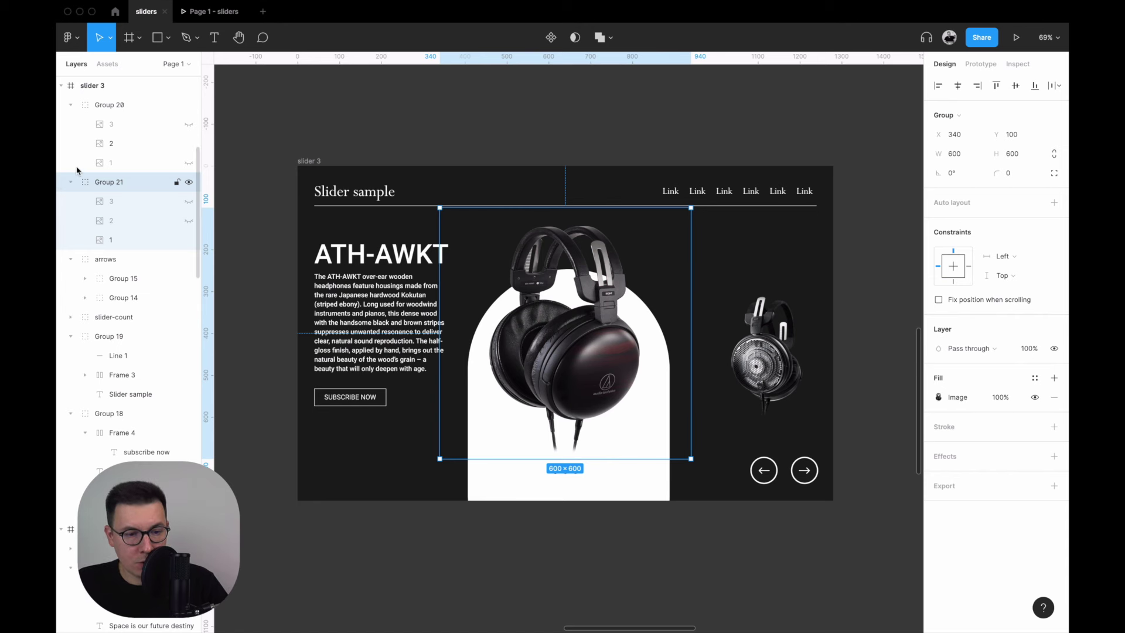
pyautogui.click(96, 104)
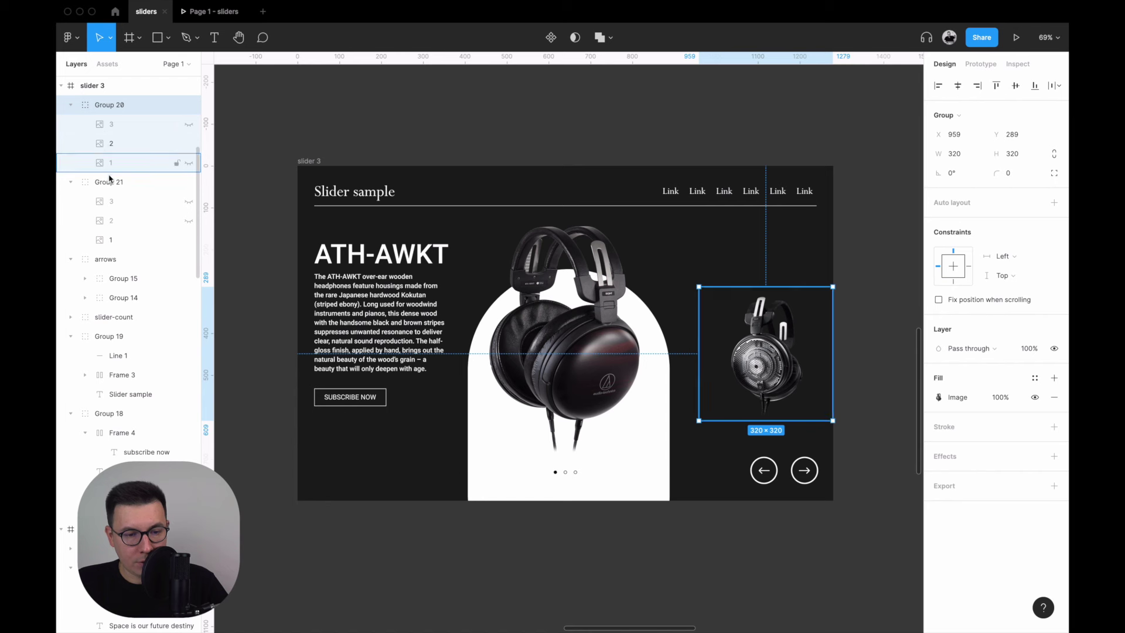
pyautogui.click(157, 127)
pyautogui.click(192, 126)
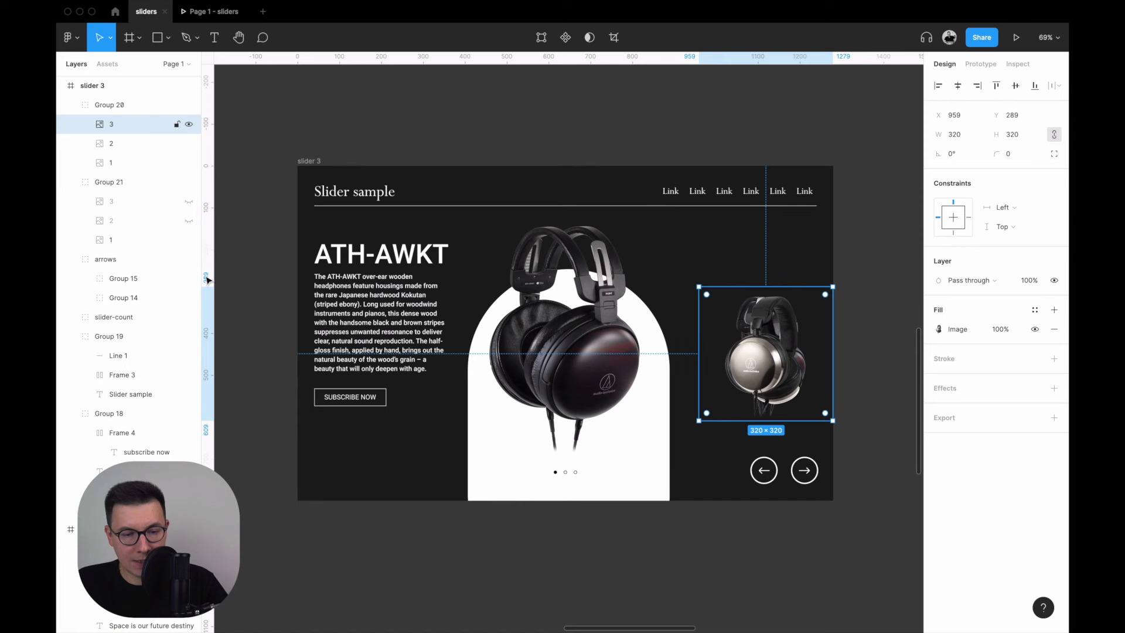
pyautogui.click(189, 125)
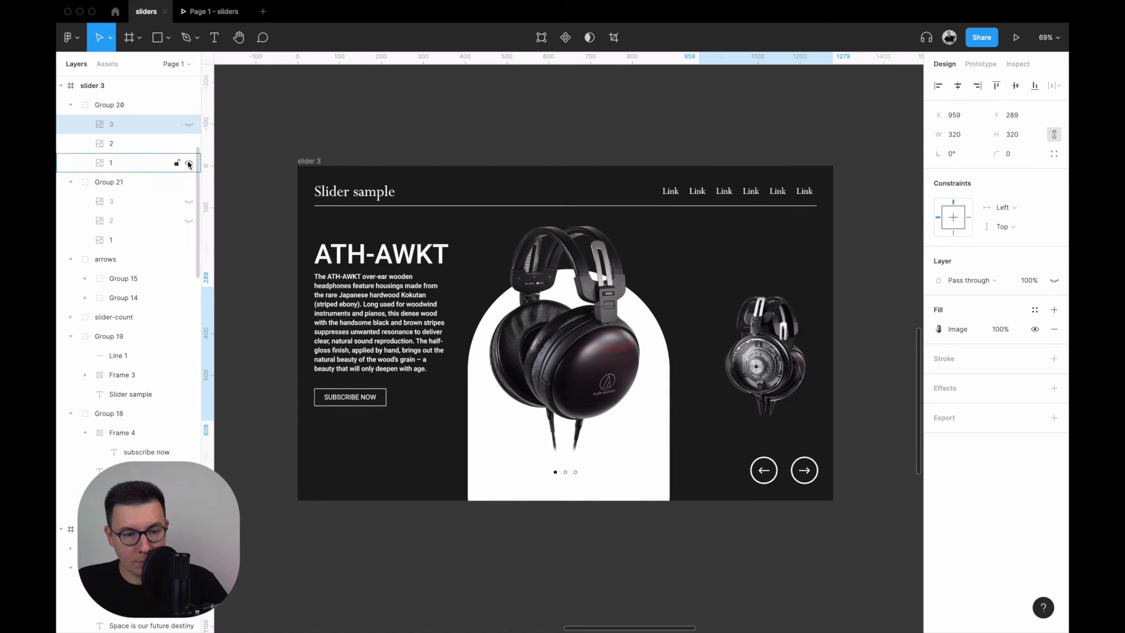
pyautogui.click(189, 146)
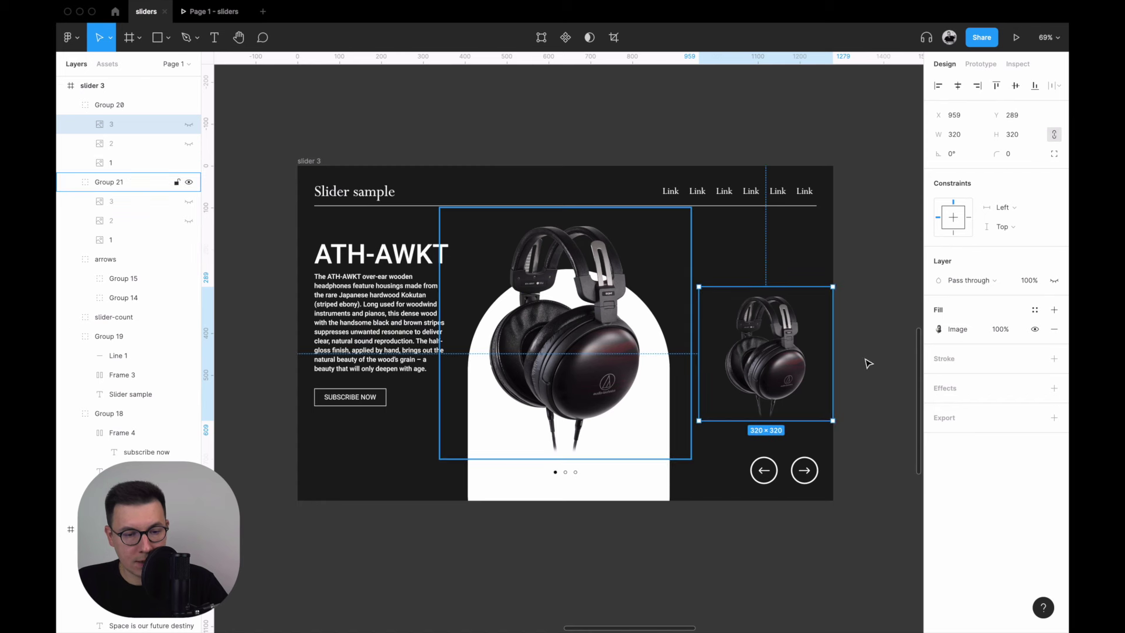
pyautogui.click(189, 220)
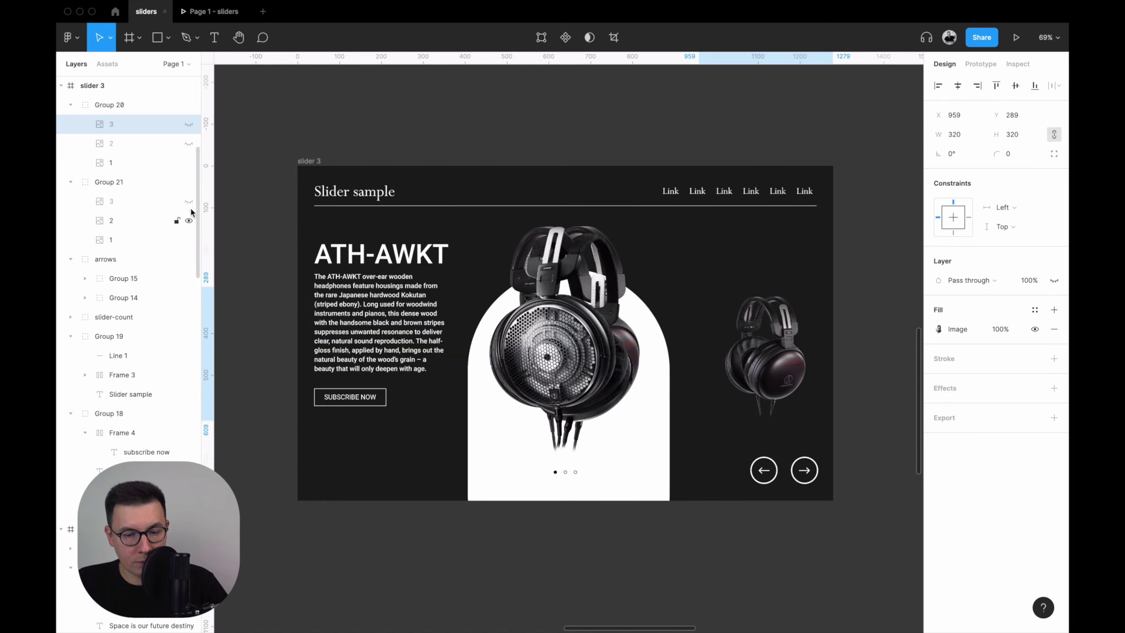
pyautogui.click(188, 144)
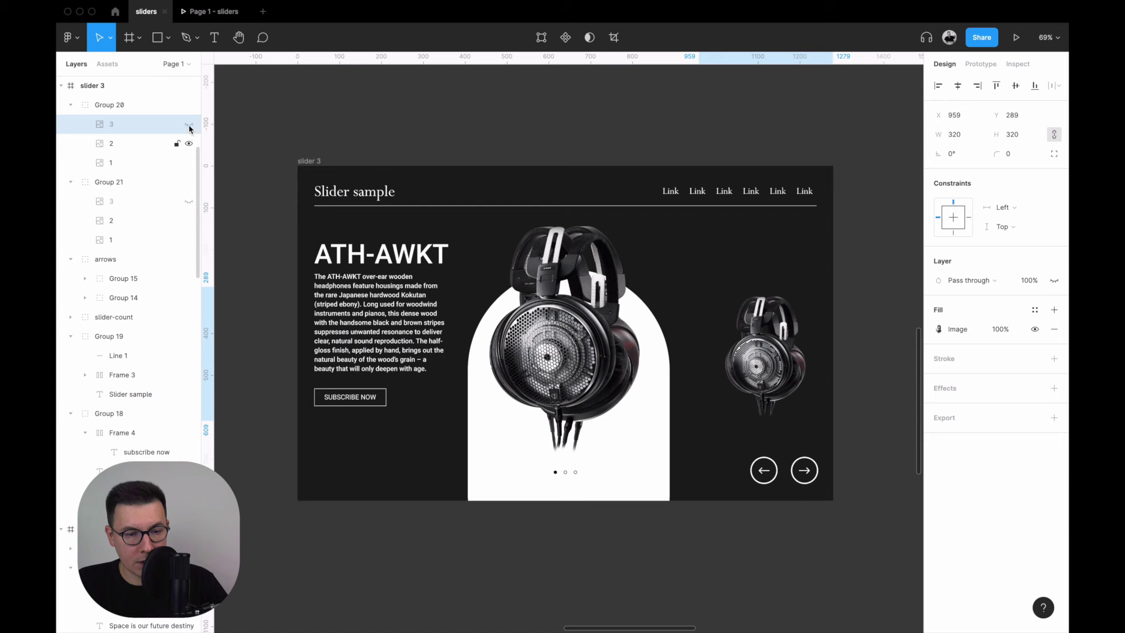
# Hide main images 3 and 2 to show the wooden pair, leaving only the open-back thumbnail.
pyautogui.click(189, 124)
pyautogui.click(188, 201)
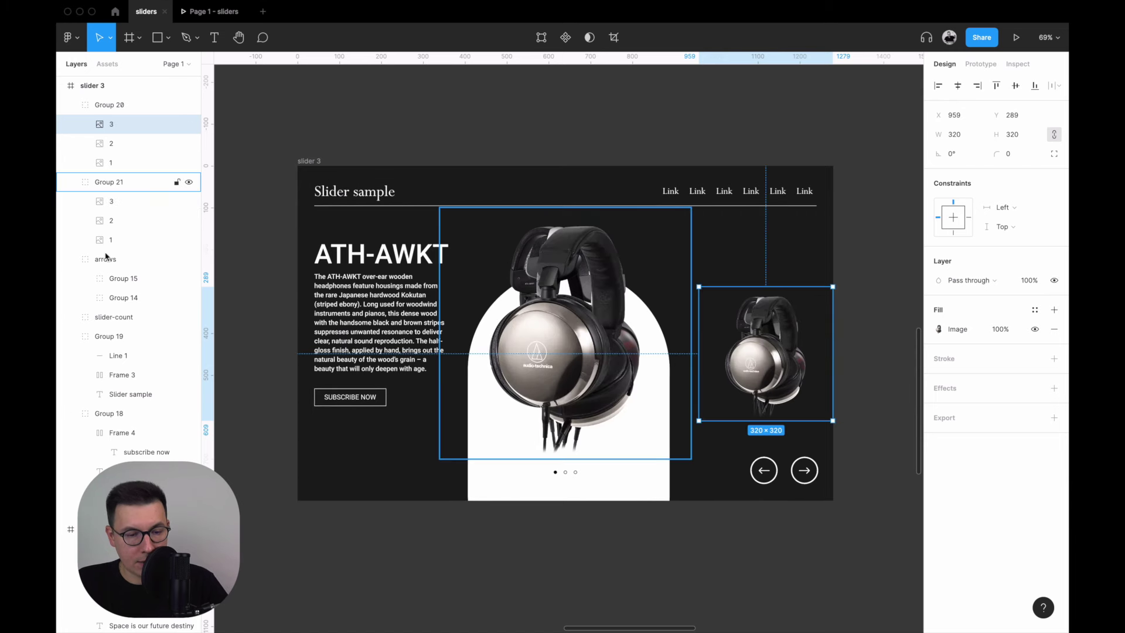
pyautogui.click(188, 201)
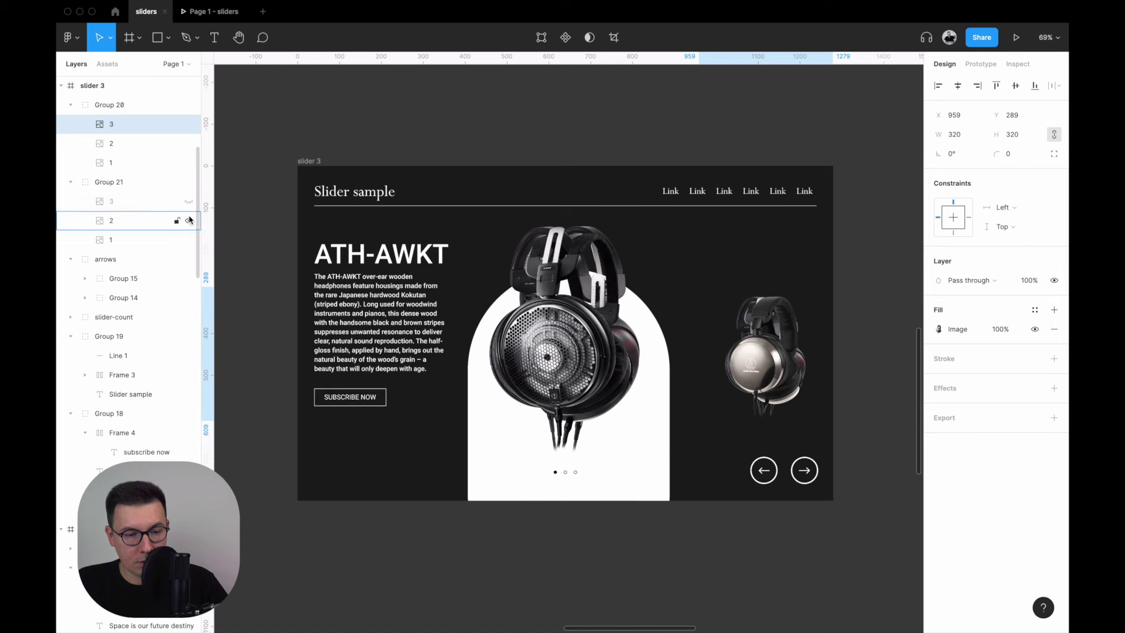
pyautogui.click(188, 221)
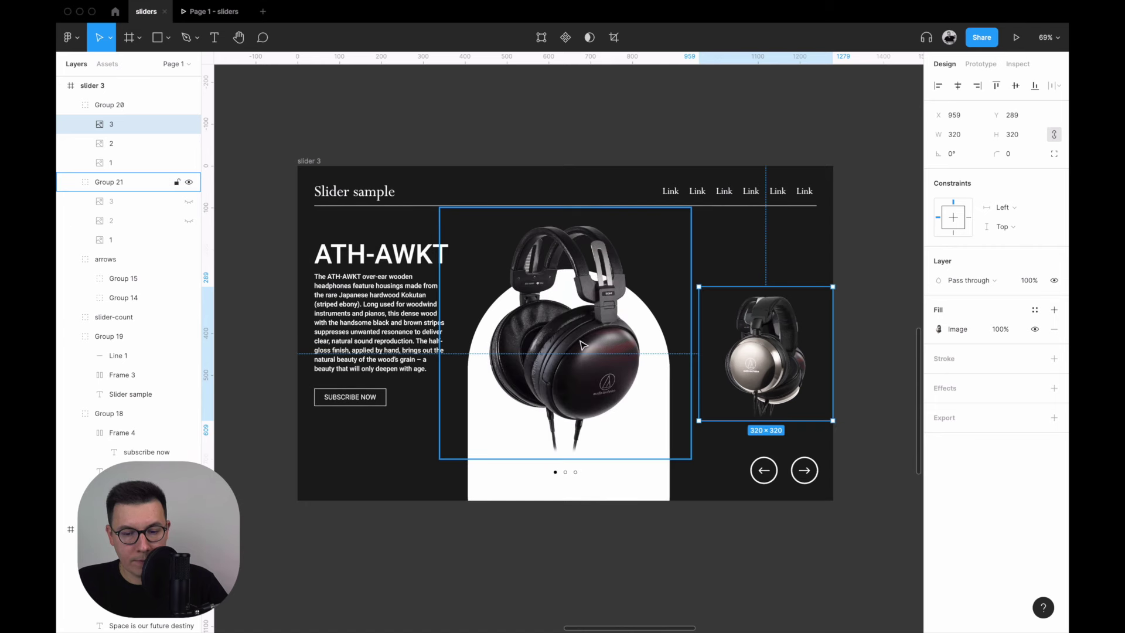
pyautogui.click(582, 345)
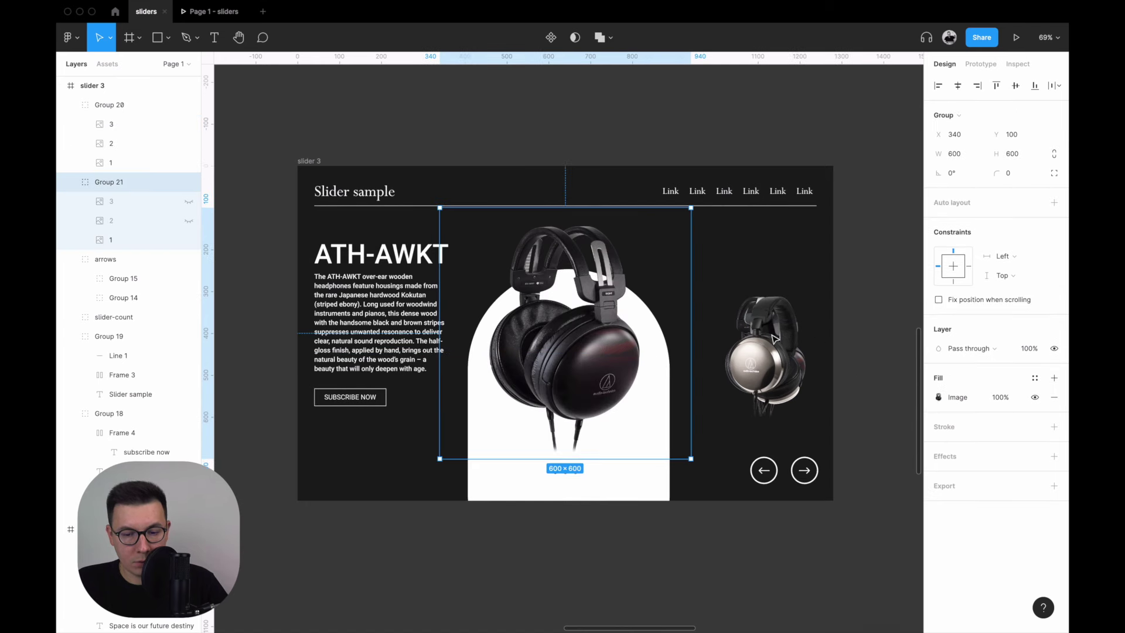
pyautogui.click(189, 124)
pyautogui.click(189, 162)
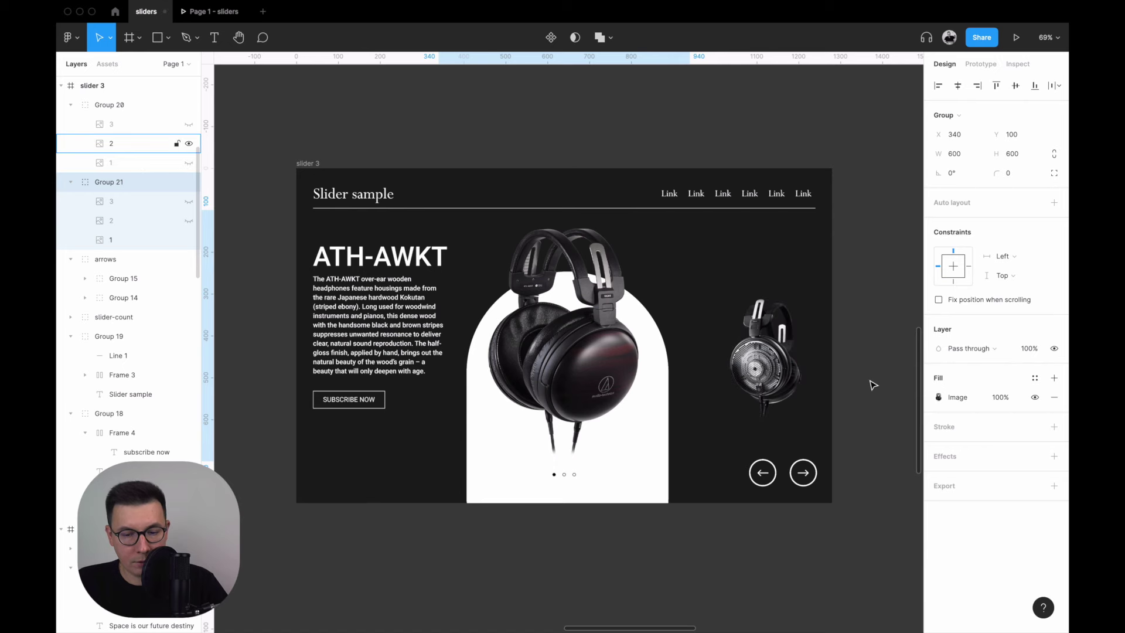
pyautogui.click(92, 85)
pyautogui.hotkey('shift', '2')
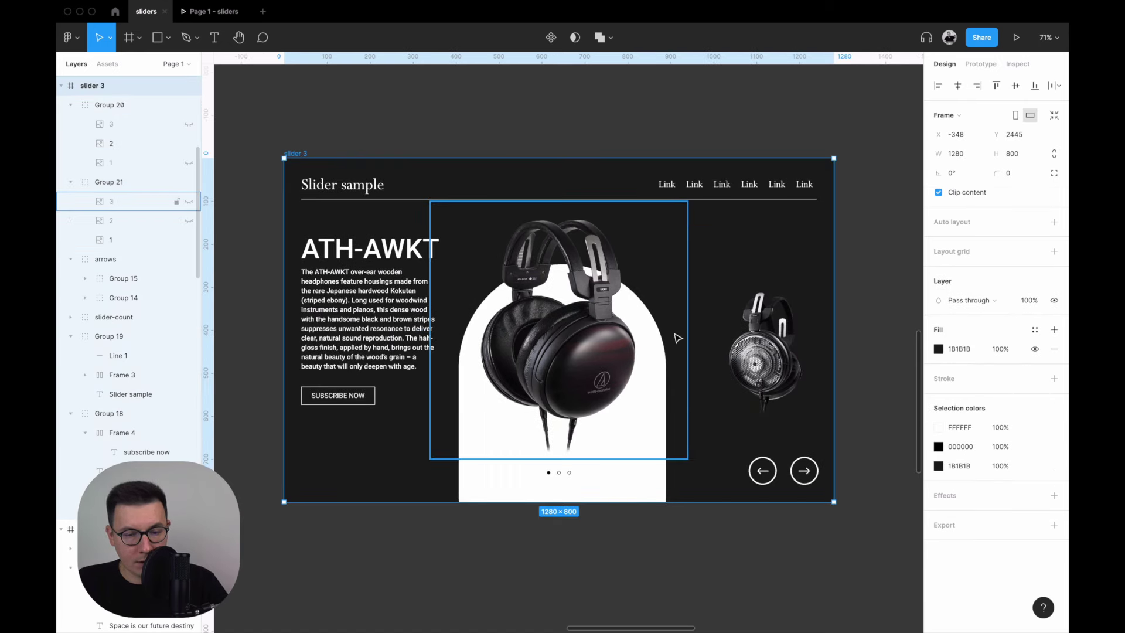
pyautogui.click(147, 201)
# Shift the second and third main images down to Y 364 and set their opacity to 0%.
pyautogui.click(189, 201)
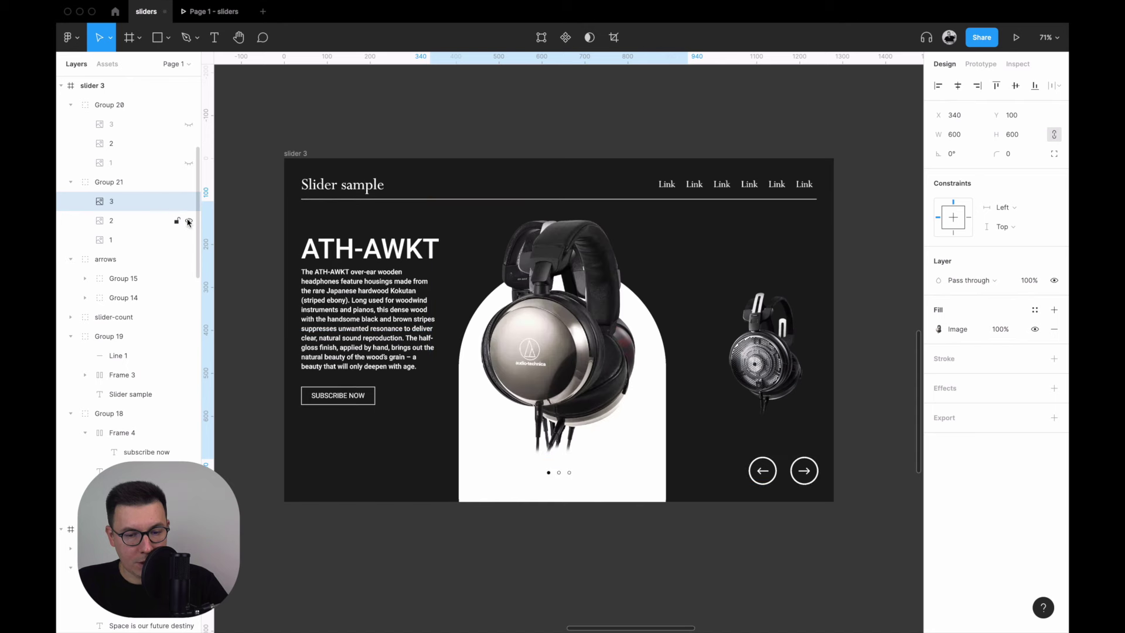
pyautogui.keyDown('shift'); pyautogui.click(123, 220); pyautogui.keyUp('shift')
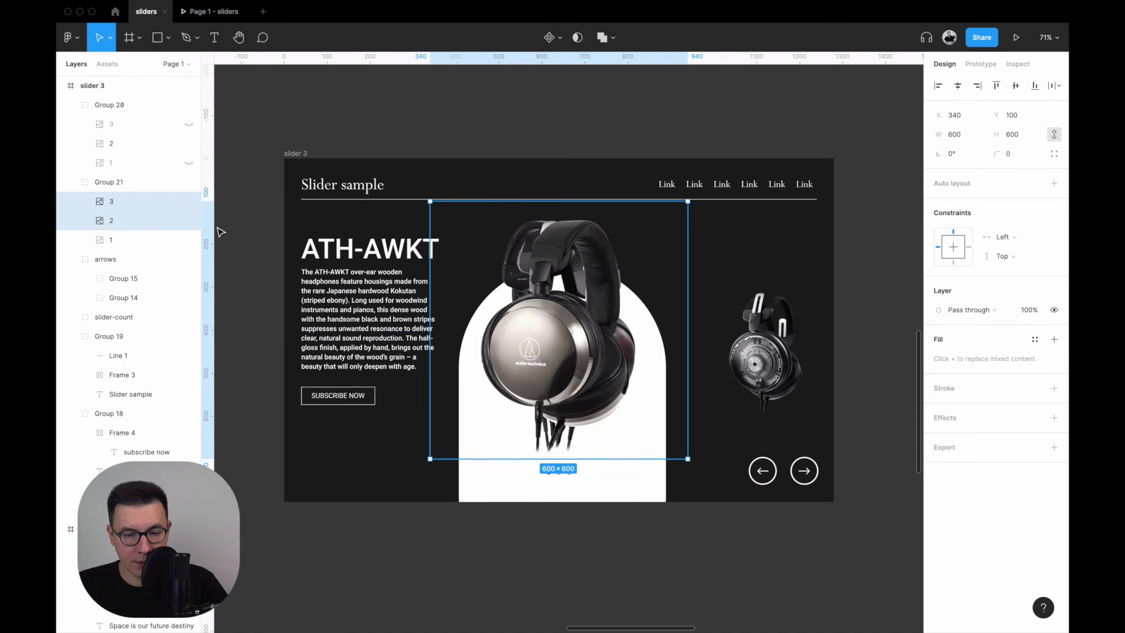
pyautogui.hotkey('shift', 'Down')
pyautogui.hotkey('shift', 'Down')
pyautogui.hotkey('shift', 'Down')
pyautogui.hotkey('shift', 'Down')
pyautogui.hotkey('shift', 'Down')
pyautogui.hotkey('shift', 'Down')
pyautogui.hotkey('shift', 'Down')
pyautogui.hotkey('shift', 'Down')
pyautogui.hotkey('shift', 'Down')
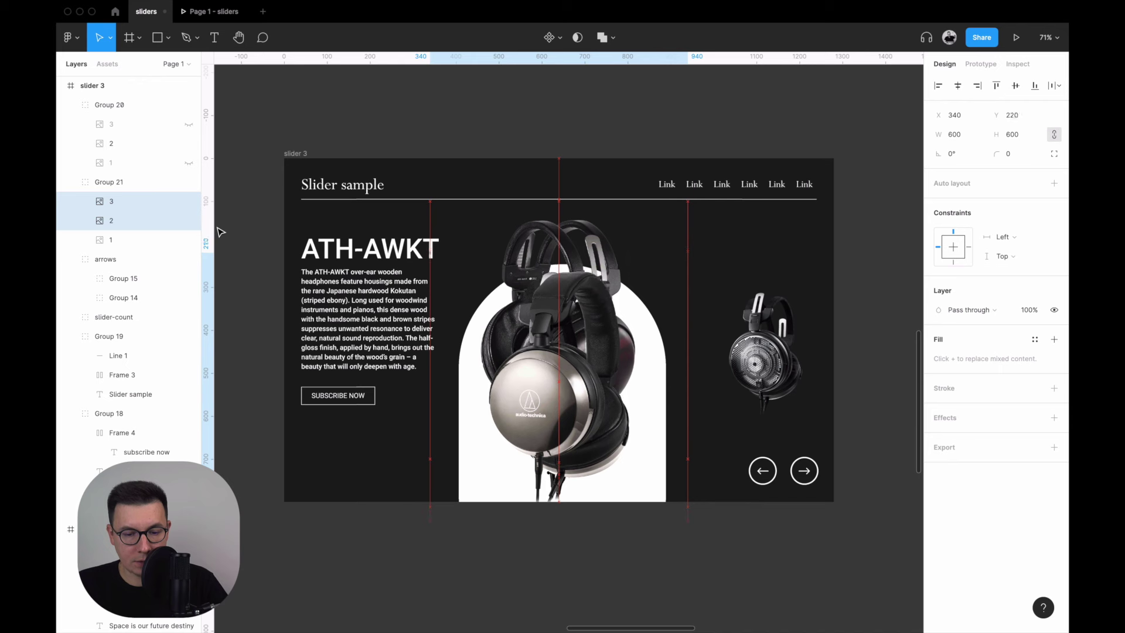
pyautogui.hotkey('shift', 'Down')
pyautogui.hotkey('shift', 'Down')
pyautogui.hotkey('shift', 'Down')
pyautogui.hotkey('shift', 'Down')
pyautogui.hotkey('shift', 'Down')
pyautogui.hotkey('shift', 'Down')
pyautogui.hotkey('shift', 'Down')
pyautogui.hotkey('shift', 'Down')
pyautogui.hotkey('shift', 'Down')
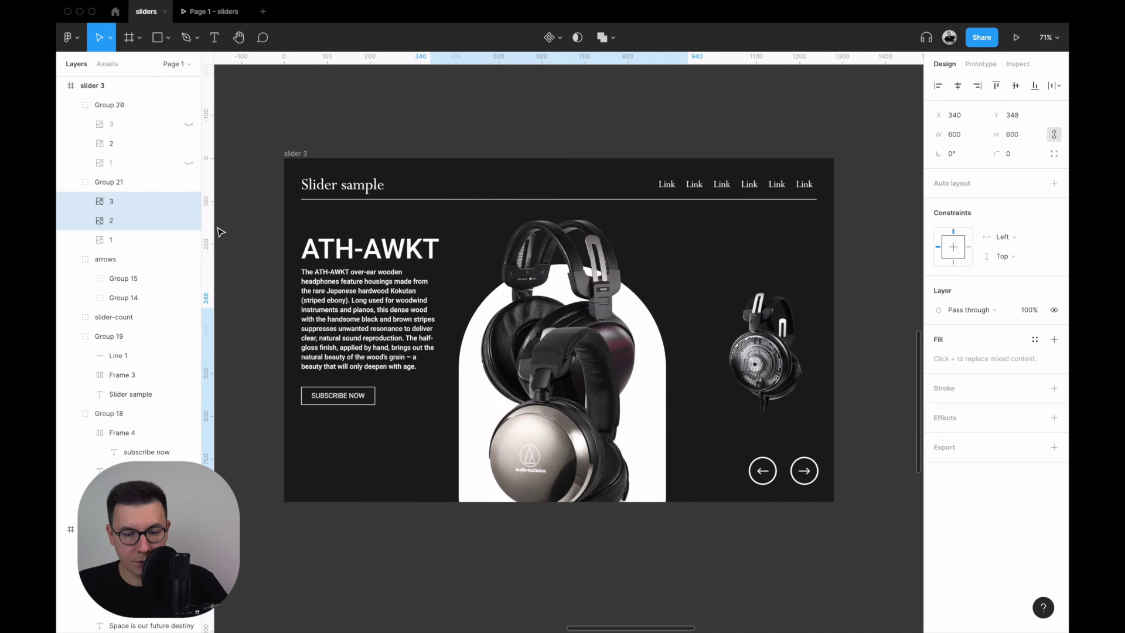
pyautogui.hotkey('shift', 'Down')
pyautogui.press('Down')
pyautogui.press('Down')
pyautogui.press('Down')
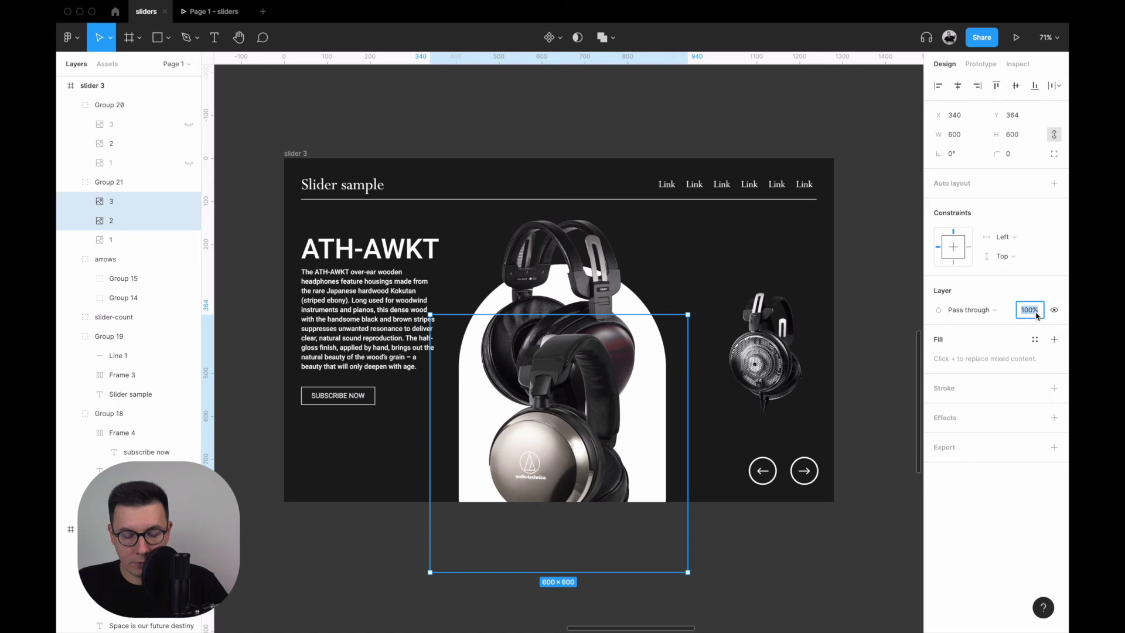
pyautogui.write('0')
pyautogui.press('Return')
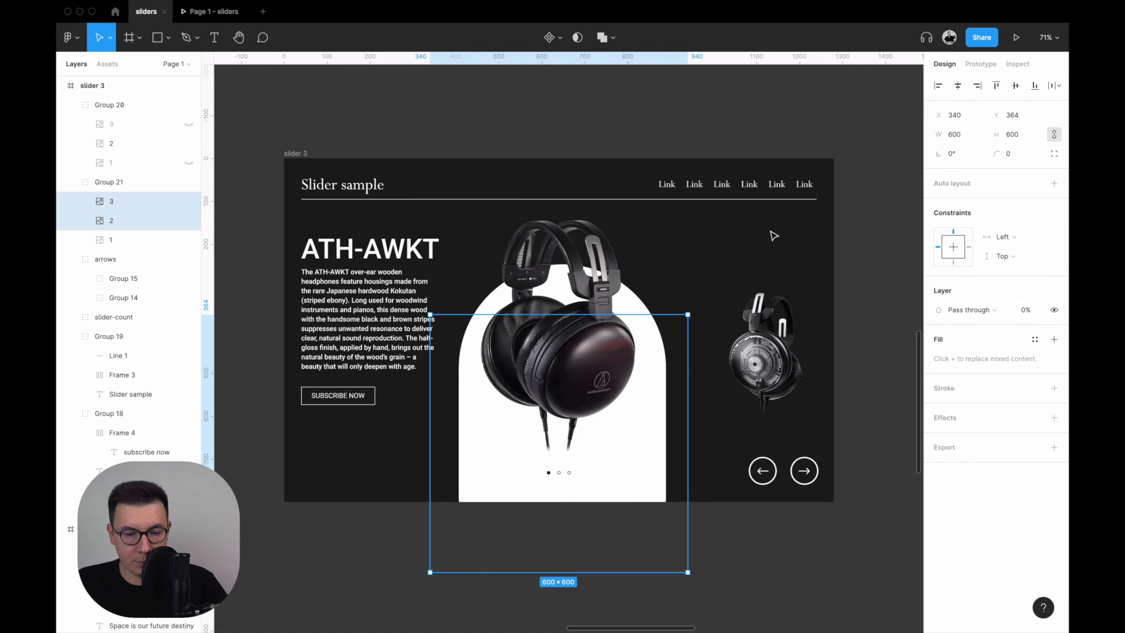
pyautogui.click(593, 104)
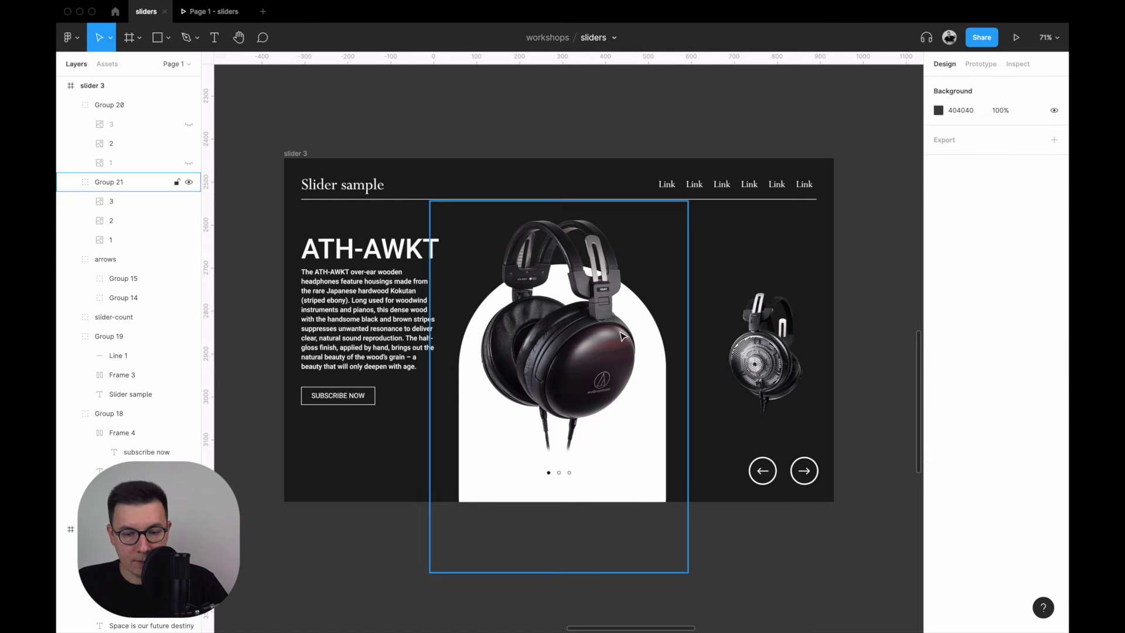
# Duplicate the slider 3 frame as slider 5, placed just right of the original.
pyautogui.click(293, 153)
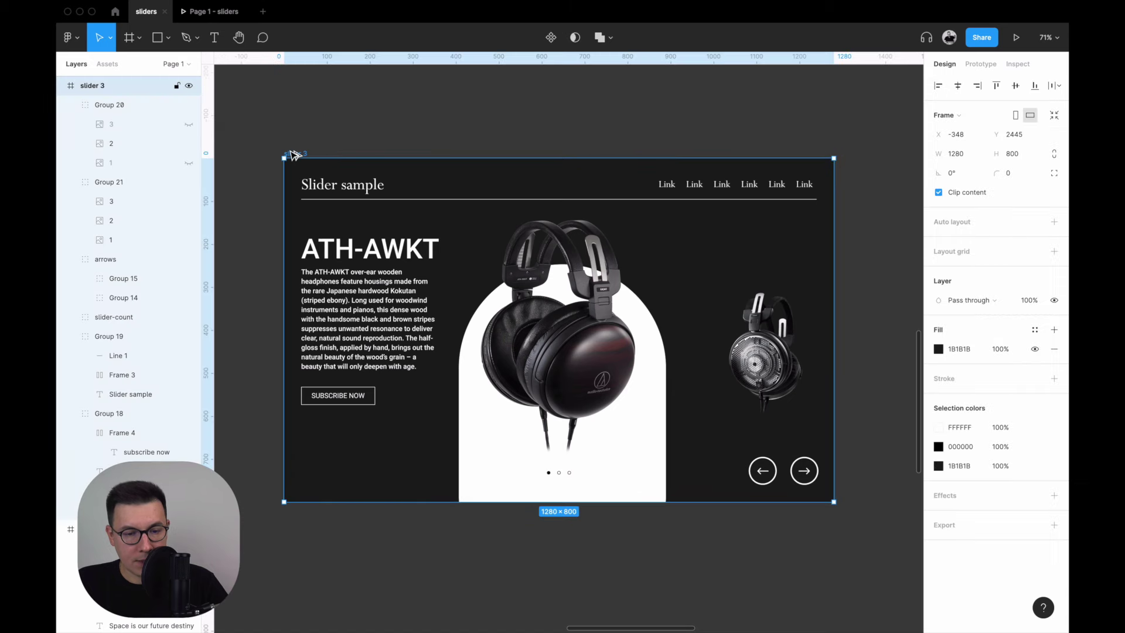
pyautogui.hotkey('ctrl', 'd')
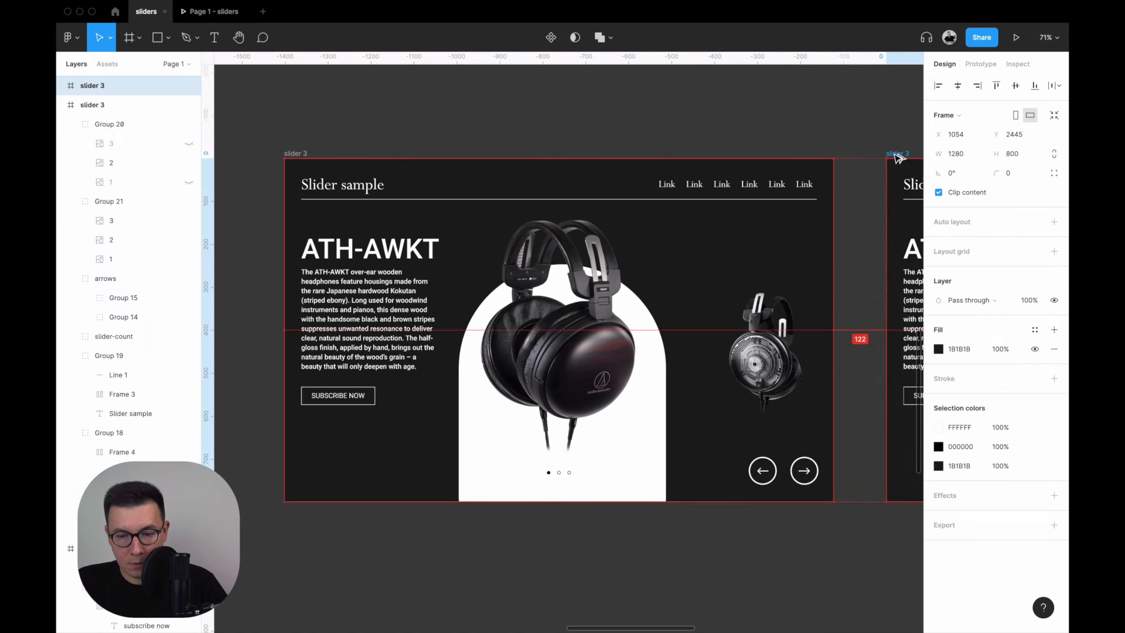
pyautogui.moveTo(895, 154); pyautogui.dragTo(903, 155)
pyautogui.hscroll(6, 723, 131)
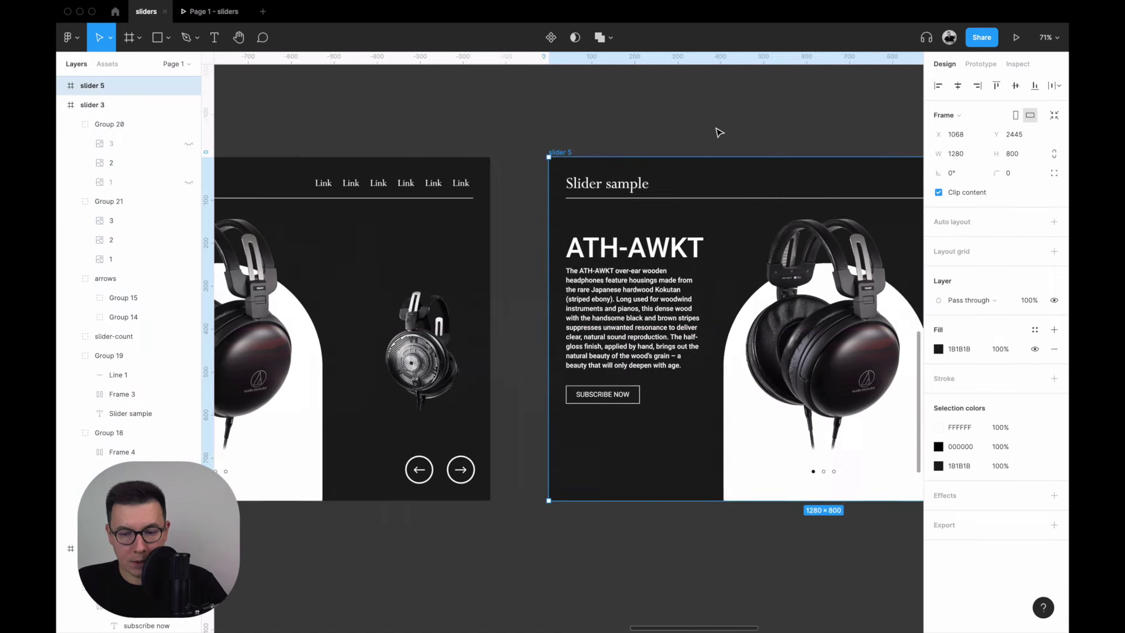
pyautogui.hscroll(1, 719, 130)
pyautogui.hscroll(3, 678, 126)
pyautogui.hscroll(1, 566, 156)
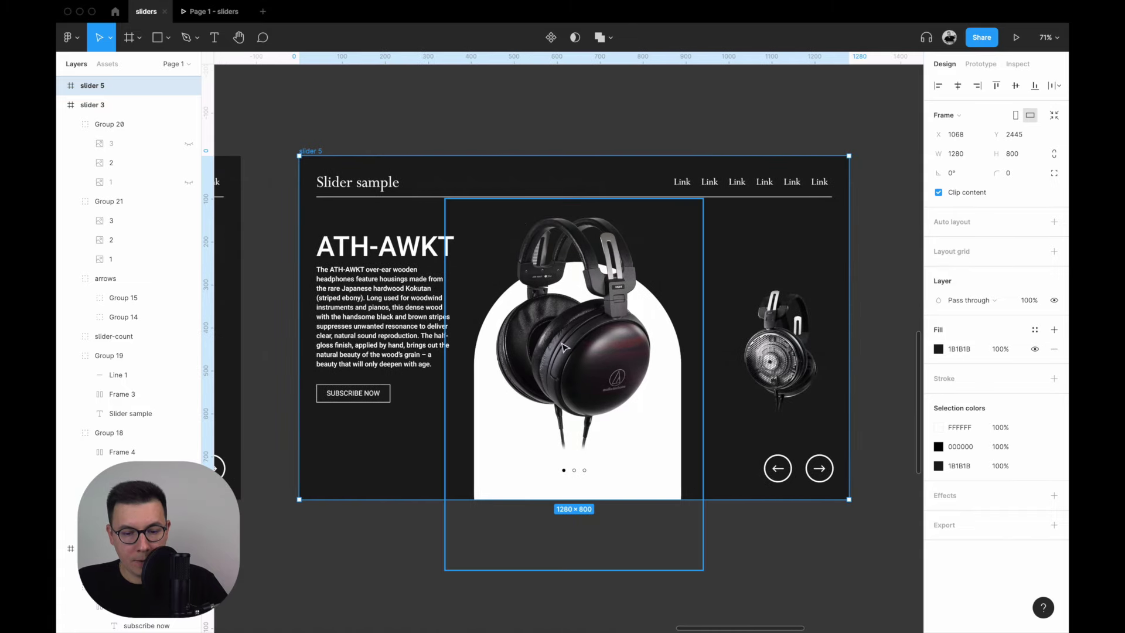
pyautogui.press('Escape')
pyautogui.click(616, 372)
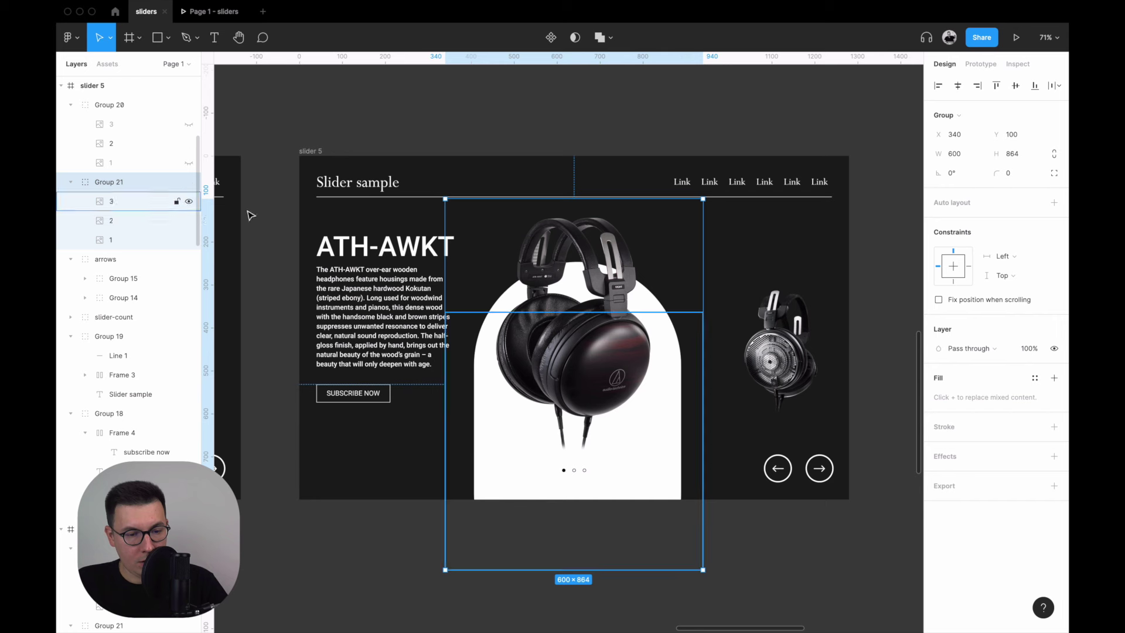
pyautogui.click(120, 221)
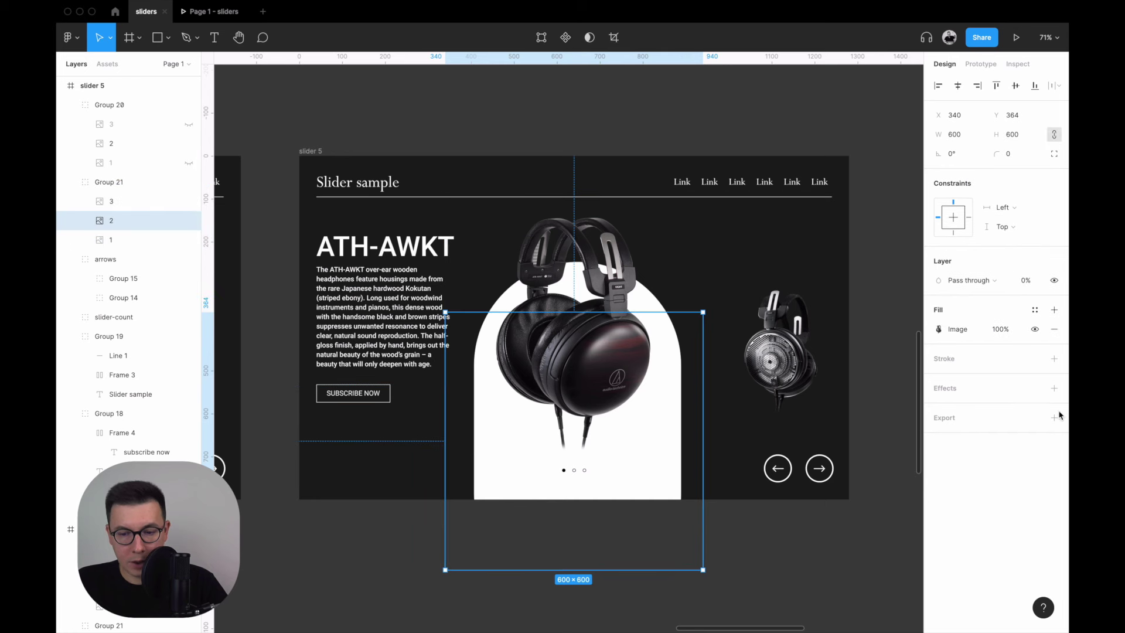
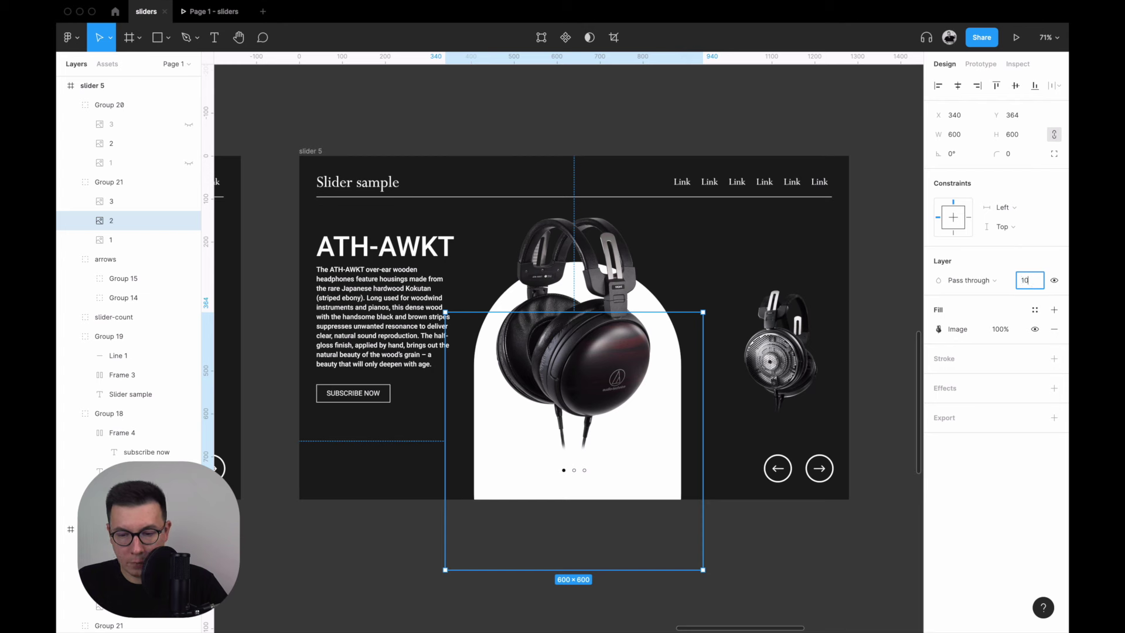
pyautogui.write('0%')
# Make the open-back headphone image 100% opaque and nudge it up to the header line.
pyautogui.press('Return')
pyautogui.moveTo(585, 530); pyautogui.dragTo(584, 456)
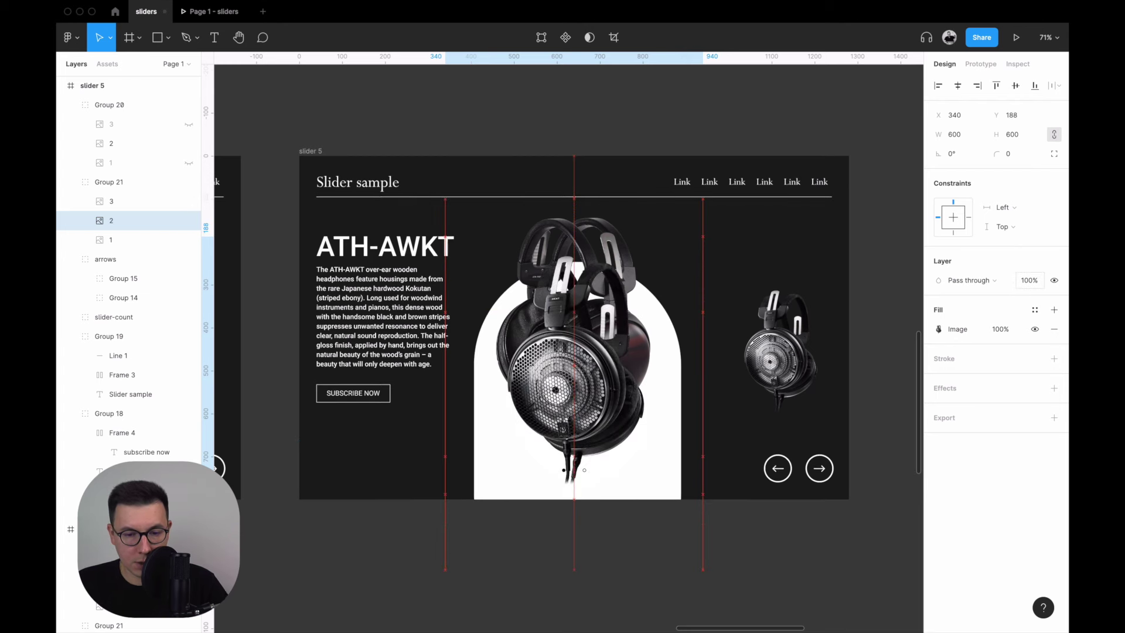
pyautogui.hotkey('shift', 'Up')
pyautogui.hotkey('shift', 'Up')
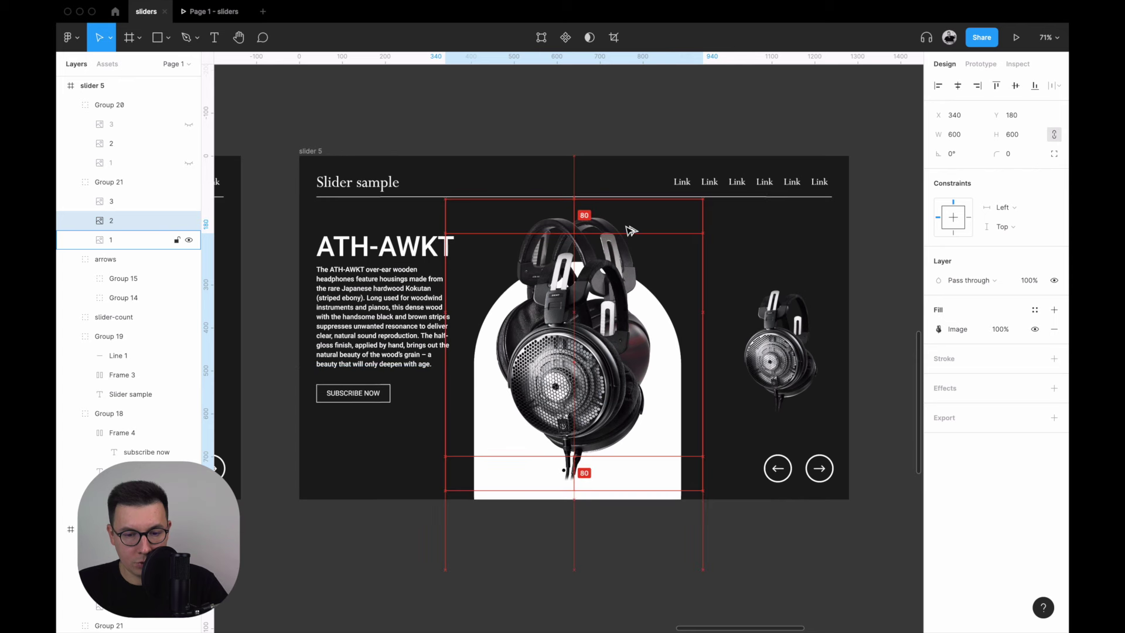
pyautogui.hotkey('shift', 'Up')
pyautogui.hotkey('shift', 'Up')
pyautogui.hotkey('shift', 'Up')
pyautogui.hotkey('shift', 'Up')
pyautogui.hotkey('shift', 'Up')
pyautogui.press('Up')
pyautogui.press('Up')
pyautogui.hotkey('shift', 'Up')
pyautogui.press('Up')
pyautogui.press('Up')
pyautogui.press('Up')
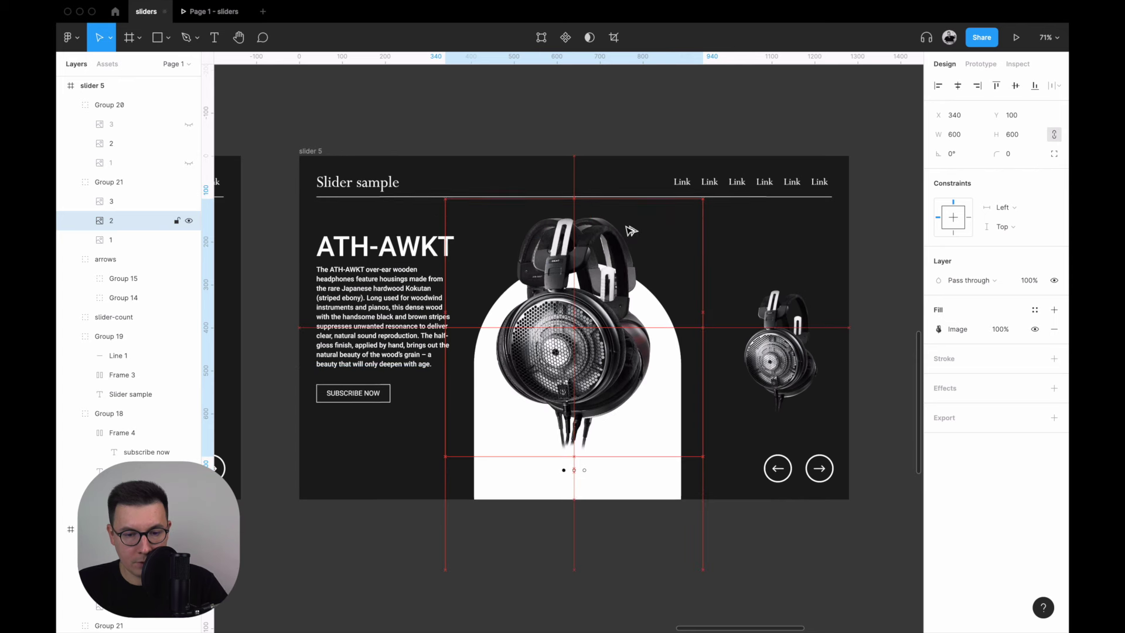
pyautogui.press('Tab')
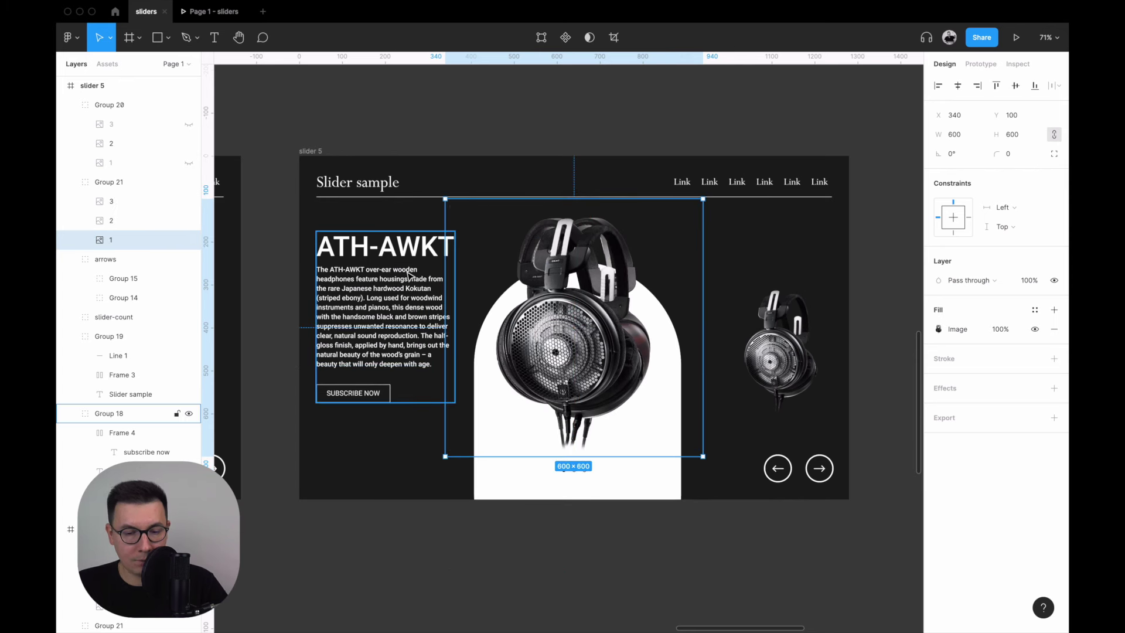
# Push the wooden-cup headphone image down to Y 364 and set its opacity to 0%.
pyautogui.hotkey('shift', 'Up')
pyautogui.hotkey('shift', 'Up')
pyautogui.hotkey('shift', 'Up')
pyautogui.hotkey('shift', 'Up')
pyautogui.hotkey('shift', 'Up')
pyautogui.hotkey('shift', 'Up')
pyautogui.hotkey('shift', 'Up')
pyautogui.hotkey('shift', 'Up')
pyautogui.hotkey('shift', 'Up')
pyautogui.hotkey('shift', 'Up')
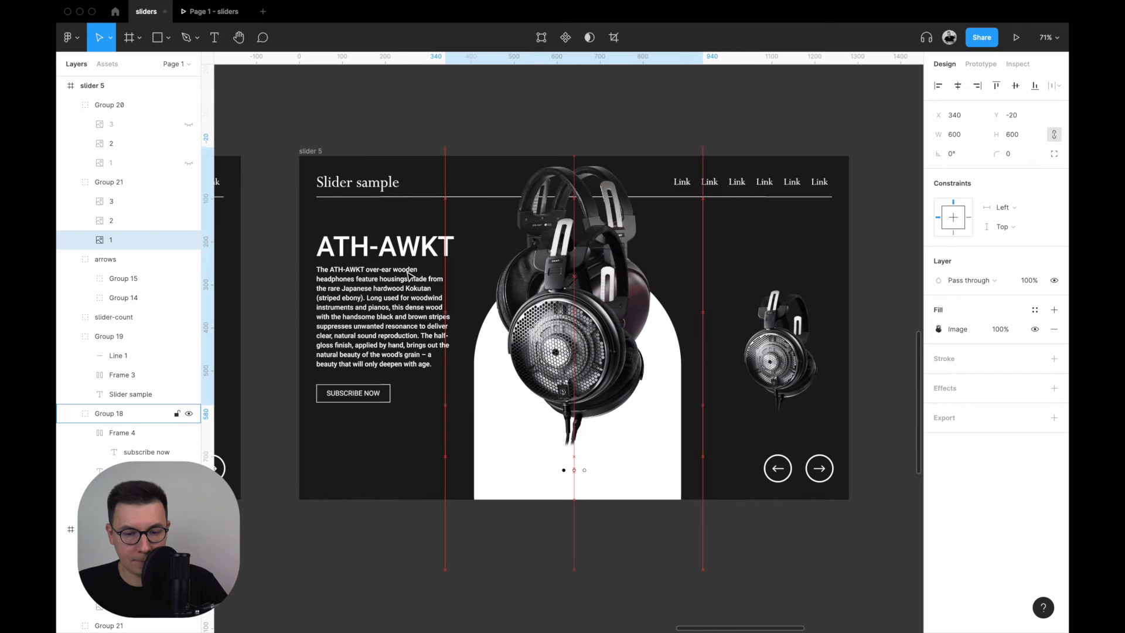
pyautogui.hotkey('shift', 'Up')
pyautogui.hotkey('shift', 'Up')
pyautogui.hotkey('shift', 'Up')
pyautogui.hotkey('shift', 'Up')
pyautogui.hotkey('shift', 'Up')
pyautogui.hotkey('shift', 'Up')
pyautogui.hotkey('shift', 'Up')
pyautogui.hotkey('shift', 'Up')
pyautogui.hotkey('shift', 'Up')
pyautogui.hotkey('shift', 'Up')
pyautogui.hotkey('shift', 'Up')
pyautogui.hotkey('shift', 'Up')
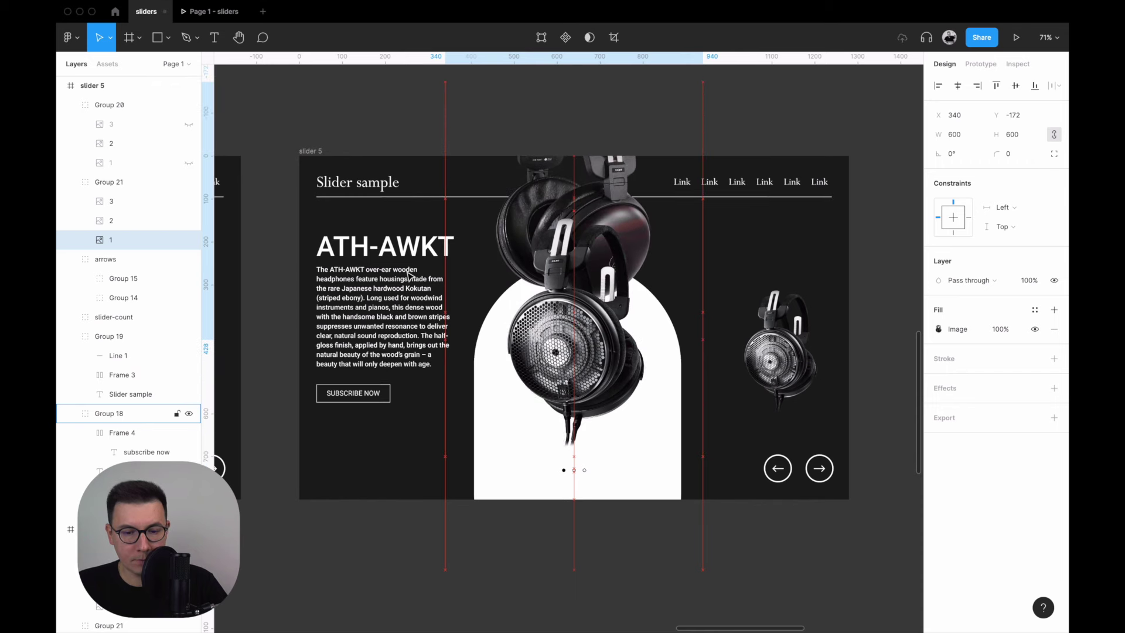
pyautogui.hotkey('shift', 'Down')
pyautogui.hotkey('shift', 'Down')
pyautogui.hotkey('shift', 'Down')
pyautogui.hotkey('shift', 'Down')
pyautogui.hotkey('shift', 'Down')
pyautogui.hotkey('shift', 'Down')
pyautogui.hotkey('shift', 'Down')
pyautogui.hotkey('shift', 'Down')
pyautogui.hotkey('shift', 'Down')
pyautogui.hotkey('shift', 'Down')
pyautogui.hotkey('shift', 'Down')
pyautogui.hotkey('shift', 'Down')
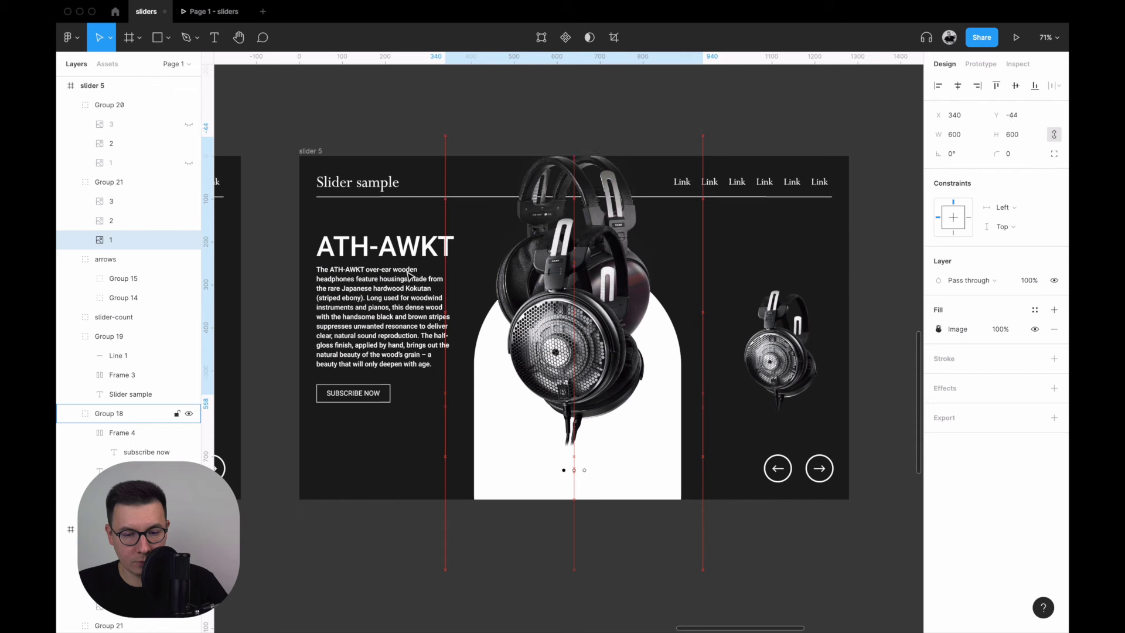
pyautogui.hotkey('shift', 'Down')
pyautogui.hotkey('shift', 'Down')
pyautogui.hotkey('shift', 'Down')
pyautogui.hotkey('shift', 'Down')
pyautogui.hotkey('shift', 'Down')
pyautogui.hotkey('shift', 'Down')
pyautogui.hotkey('shift', 'Down')
pyautogui.hotkey('shift', 'Down')
pyautogui.hotkey('shift', 'Down')
pyautogui.hotkey('shift', 'Down')
pyautogui.hotkey('shift', 'Down')
pyautogui.hotkey('shift', 'Down')
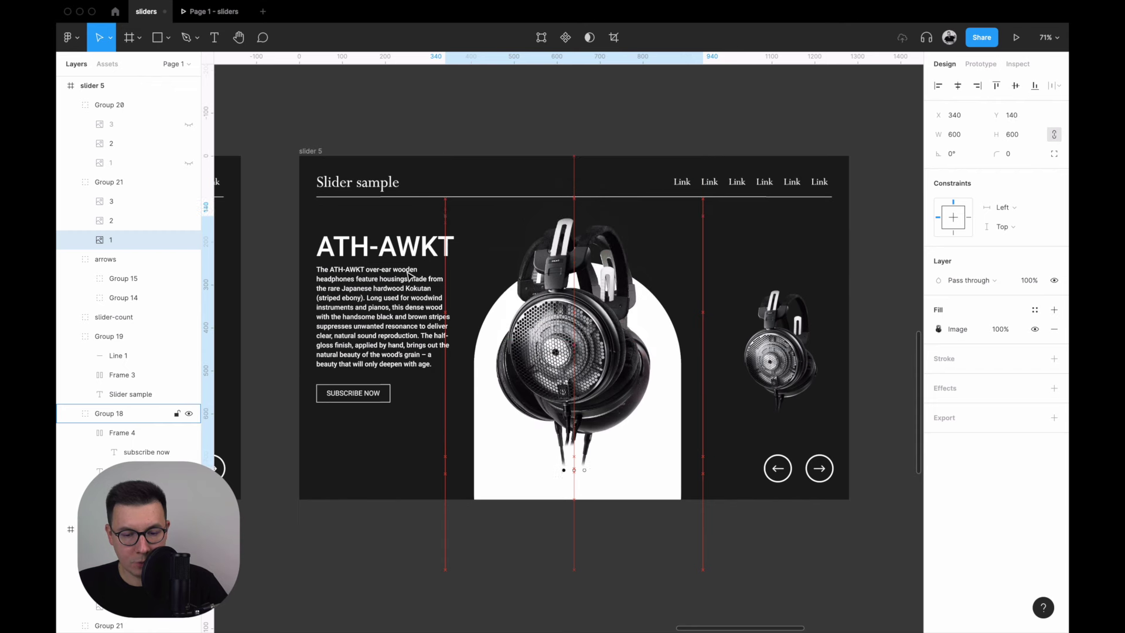
pyautogui.hotkey('shift', 'Down')
pyautogui.hotkey('shift', 'Down')
pyautogui.hotkey('shift', 'Down')
pyautogui.hotkey('shift', 'Down')
pyautogui.hotkey('shift', 'Down')
pyautogui.hotkey('shift', 'Down')
pyautogui.hotkey('shift', 'Down')
pyautogui.hotkey('shift', 'Down')
pyautogui.hotkey('shift', 'Down')
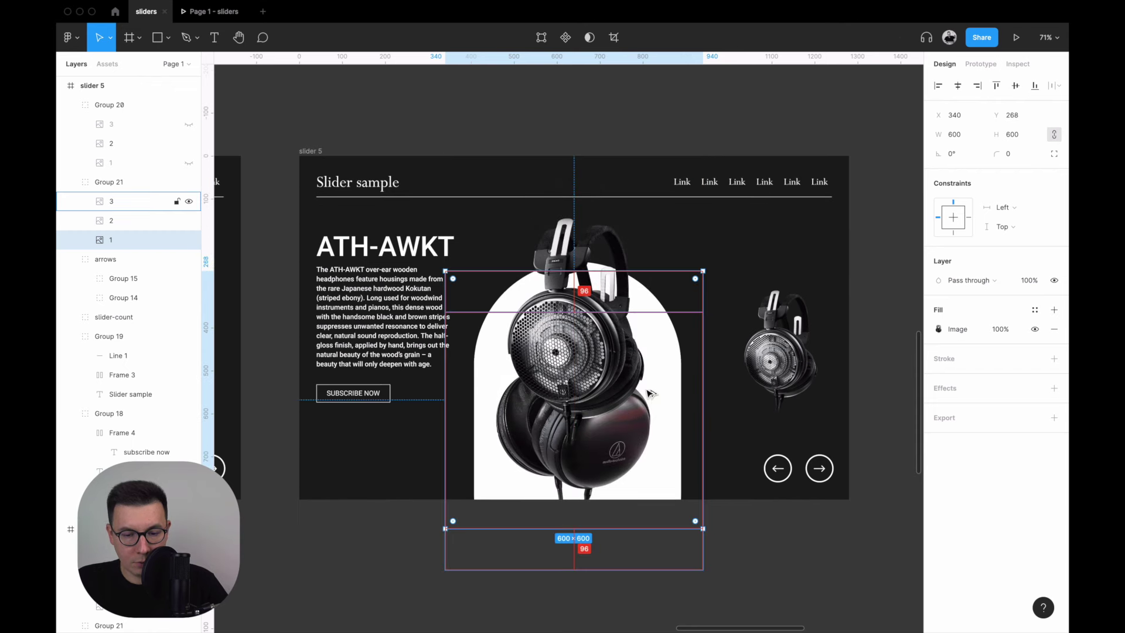
pyautogui.hotkey('shift', 'Down')
pyautogui.hotkey('shift', 'Down')
pyautogui.hotkey('shift', 'Down')
pyautogui.hotkey('shift', 'Down')
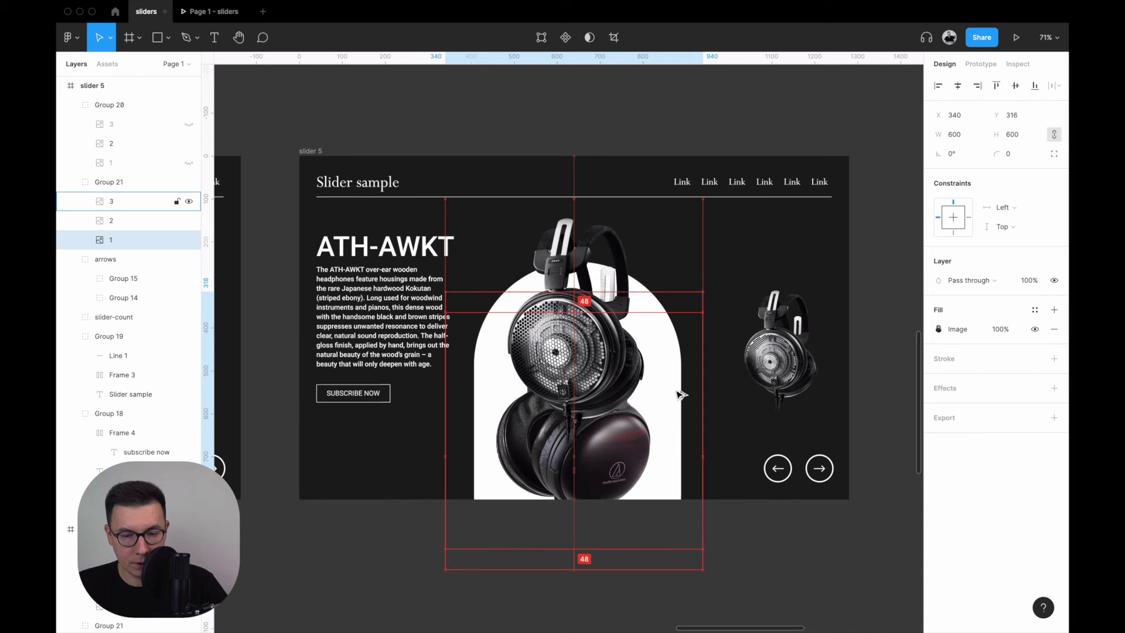
pyautogui.hotkey('shift', 'Down')
pyautogui.hotkey('shift', 'Down')
pyautogui.hotkey('shift', 'Down')
pyautogui.hotkey('shift', 'Down')
pyautogui.hotkey('shift', 'Down')
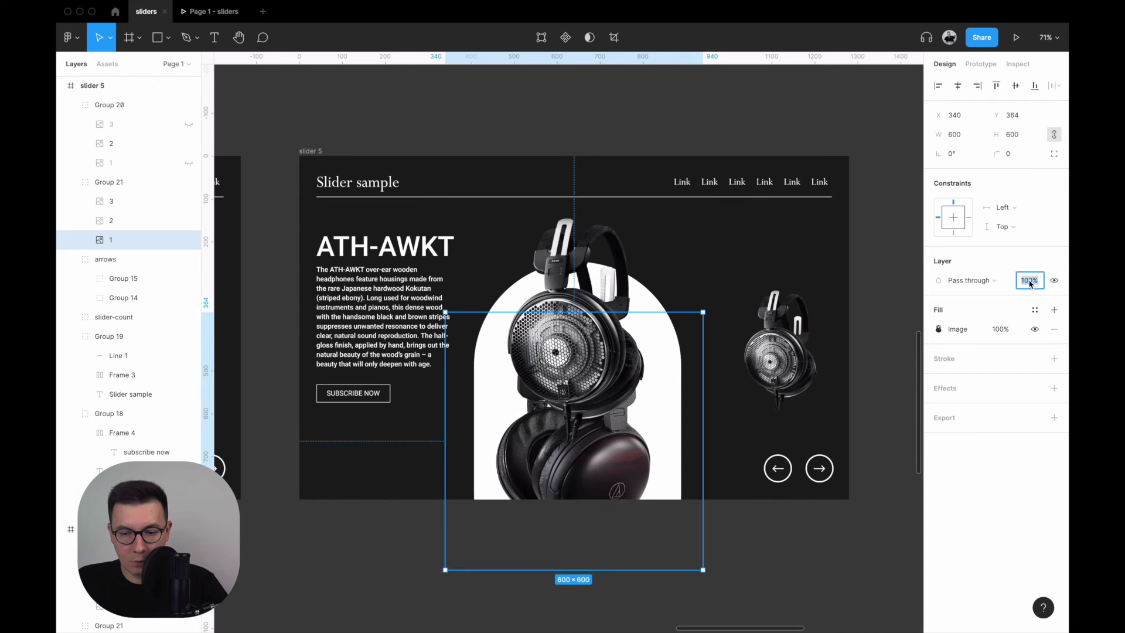
pyautogui.write('0')
pyautogui.press('Return')
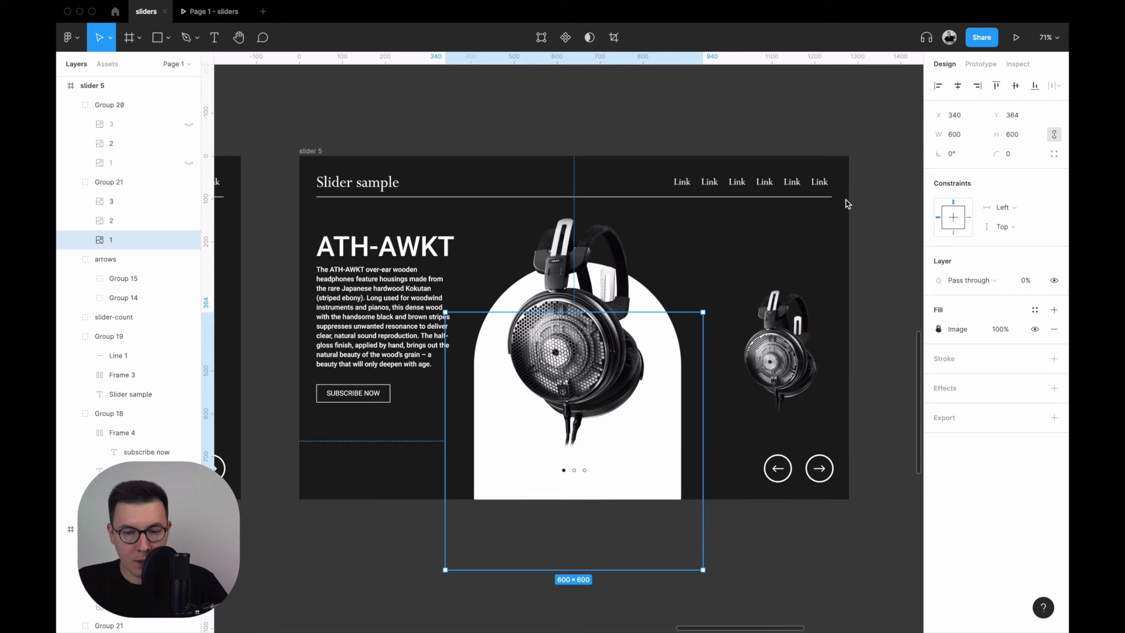
pyautogui.click(783, 370)
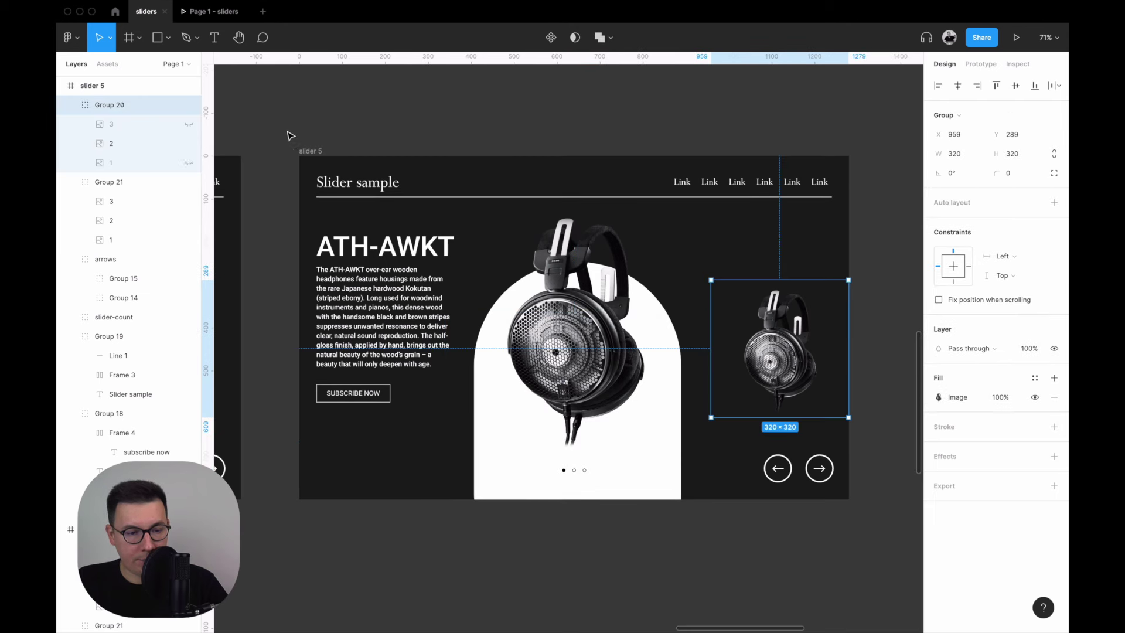
pyautogui.moveTo(132, 143)
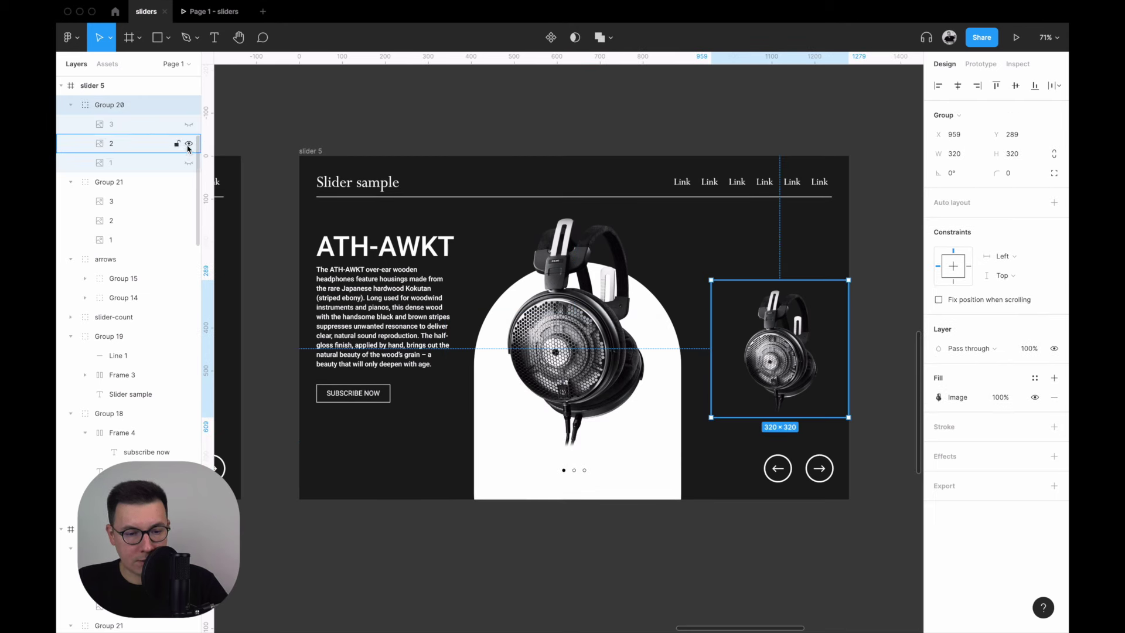
# Switch slider 5's preview to the silver headphones and duplicate the frame as slider 6.
pyautogui.click(189, 143)
pyautogui.click(189, 124)
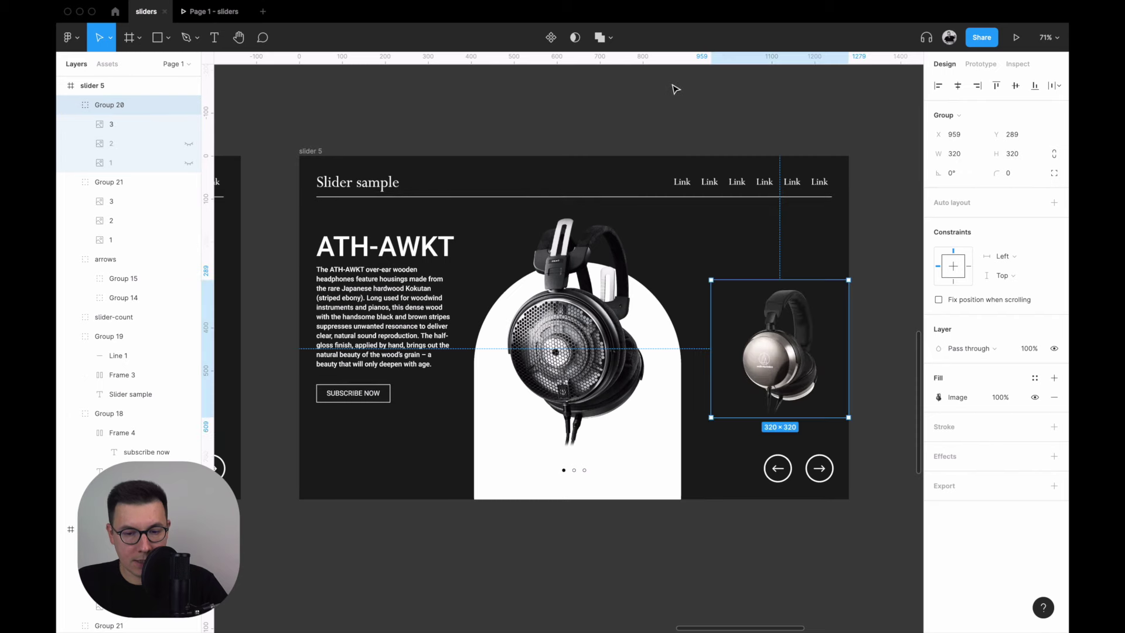
pyautogui.click(434, 123)
pyautogui.click(311, 152)
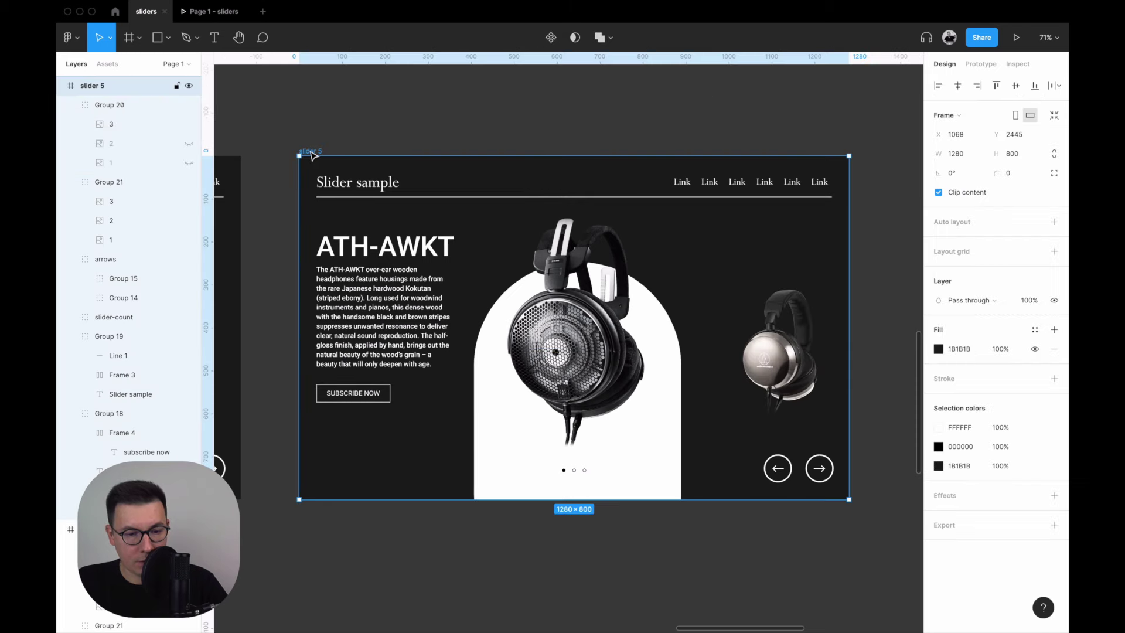
pyautogui.moveTo(729, 173); pyautogui.dragTo(762, 155)
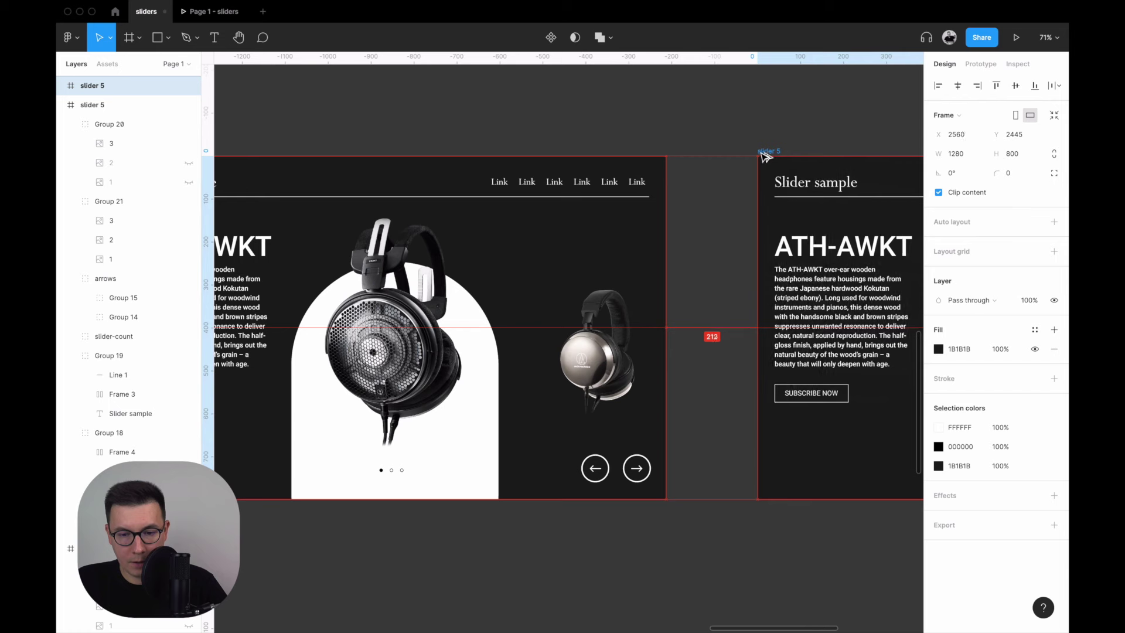
pyautogui.hscroll(10, 529, 345)
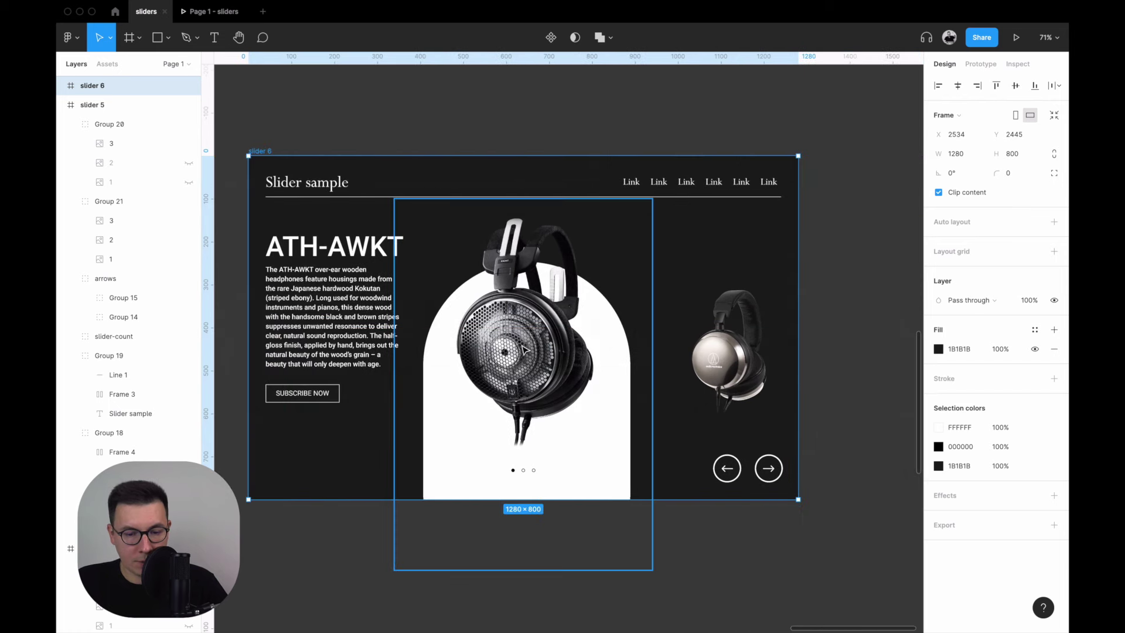
# In slider 6, raise the silver headphone image into the frame at 100% opacity.
pyautogui.doubleClick(529, 344)
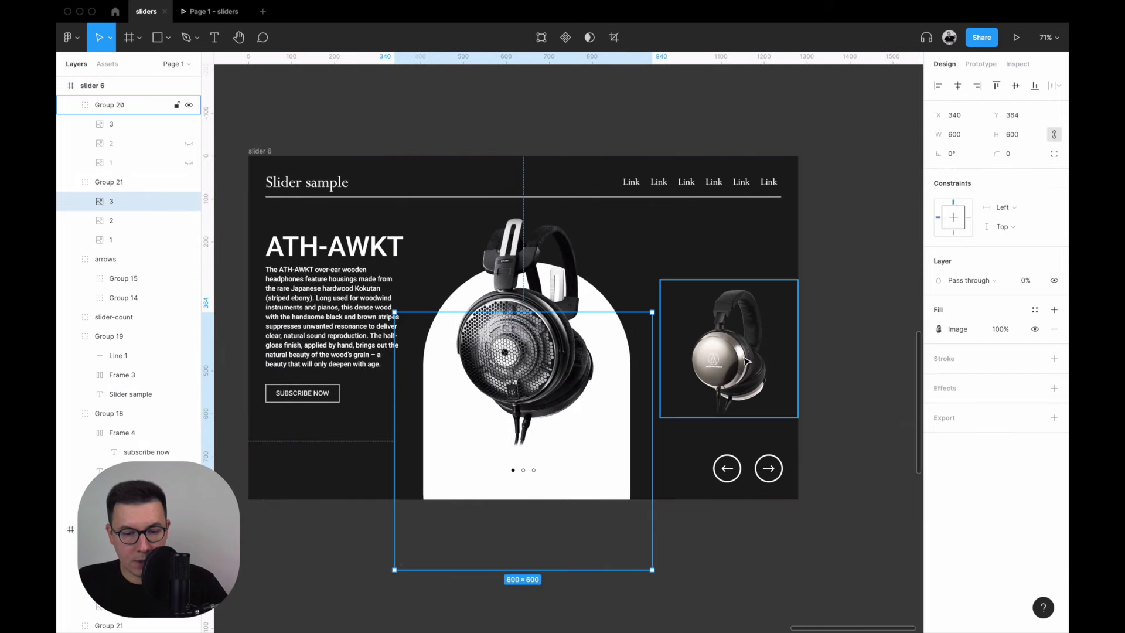
pyautogui.hotkey('shift', 'Up')
pyautogui.hotkey('shift', 'Up')
pyautogui.hotkey('shift', 'Up')
pyautogui.hotkey('shift', 'Up')
pyautogui.hotkey('shift', 'Up')
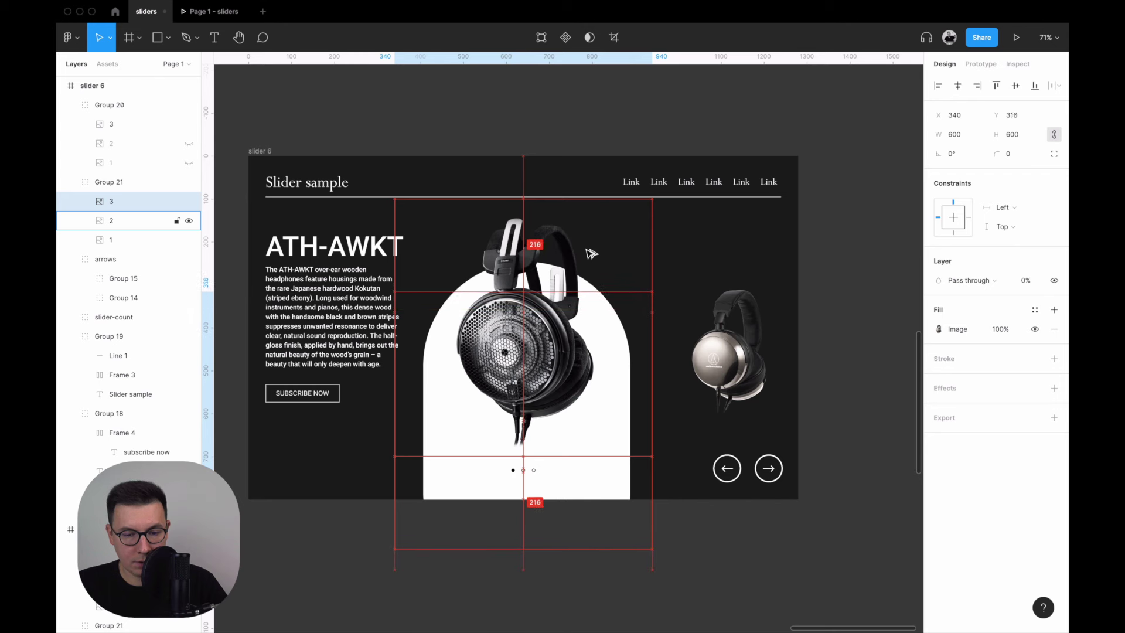
pyautogui.hotkey('shift', 'Up')
pyautogui.hotkey('shift', 'Up')
pyautogui.hotkey('shift', 'Up')
pyautogui.hotkey('shift', 'Up')
pyautogui.hotkey('shift', 'Up')
pyautogui.hotkey('shift', 'Up')
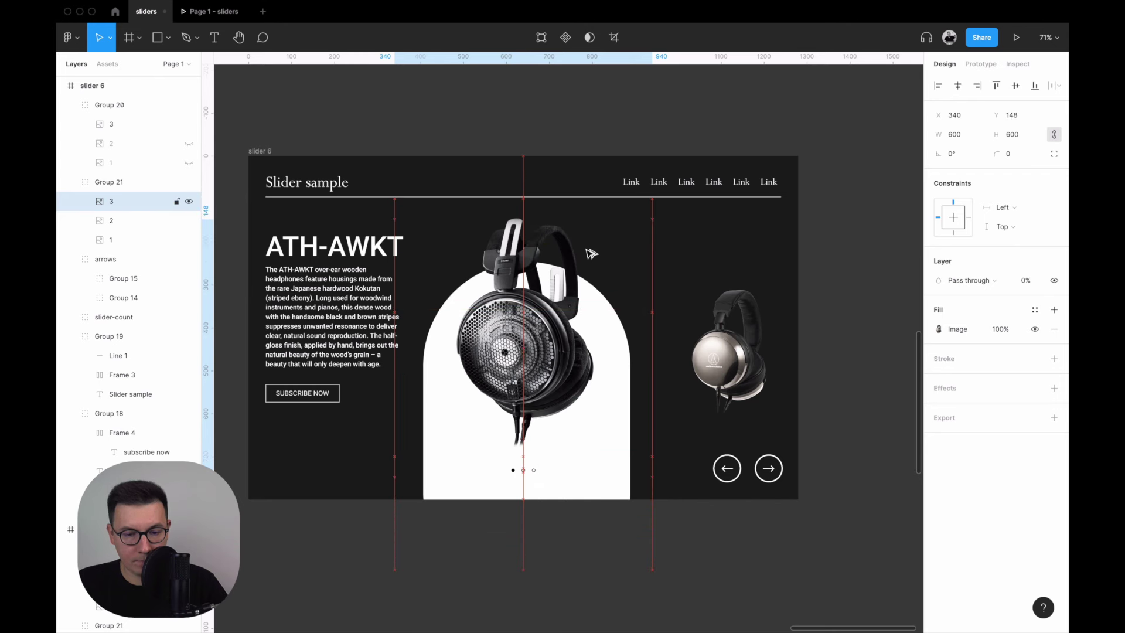
pyautogui.hotkey('shift', 'Up')
pyautogui.hotkey('shift', 'Up')
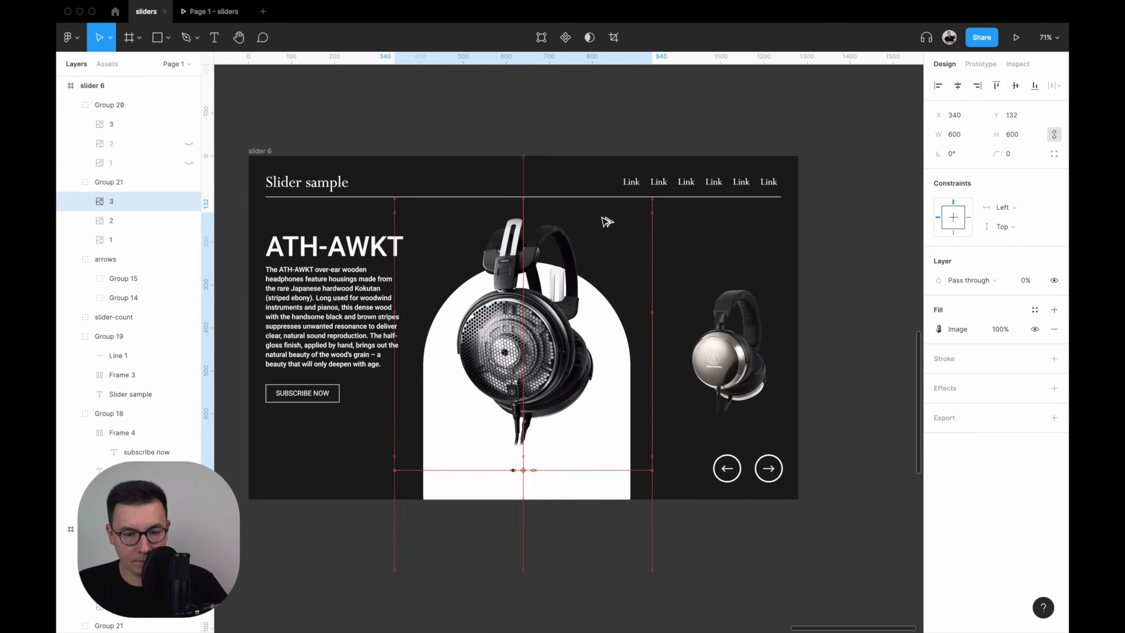
pyautogui.hotkey('shift', 'Up')
pyautogui.hotkey('shift', 'Up')
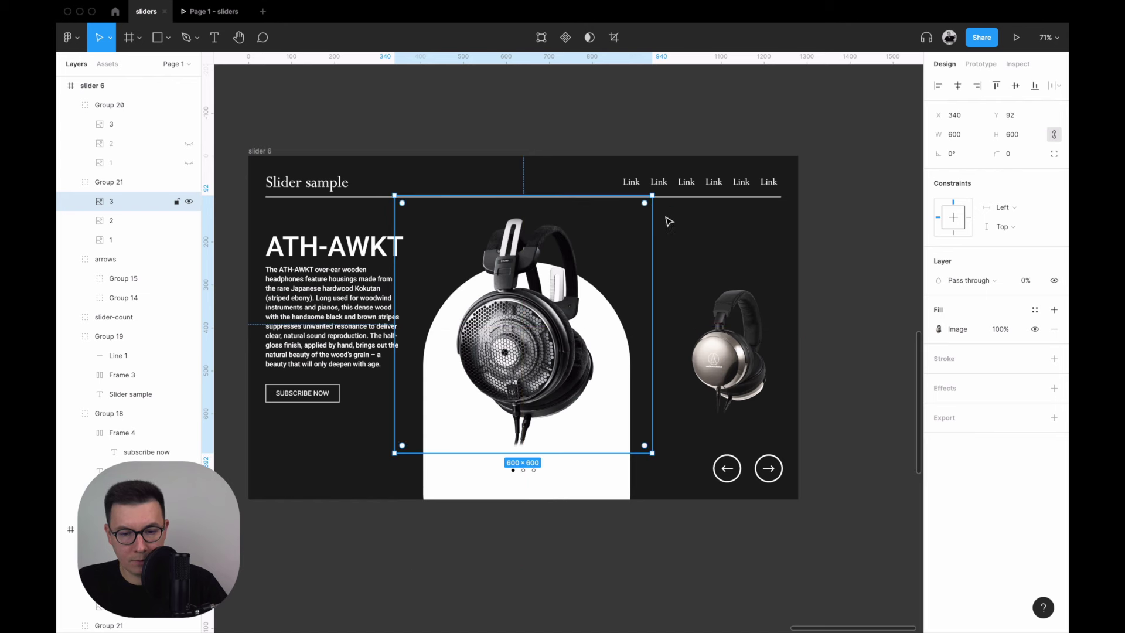
pyautogui.press('Down')
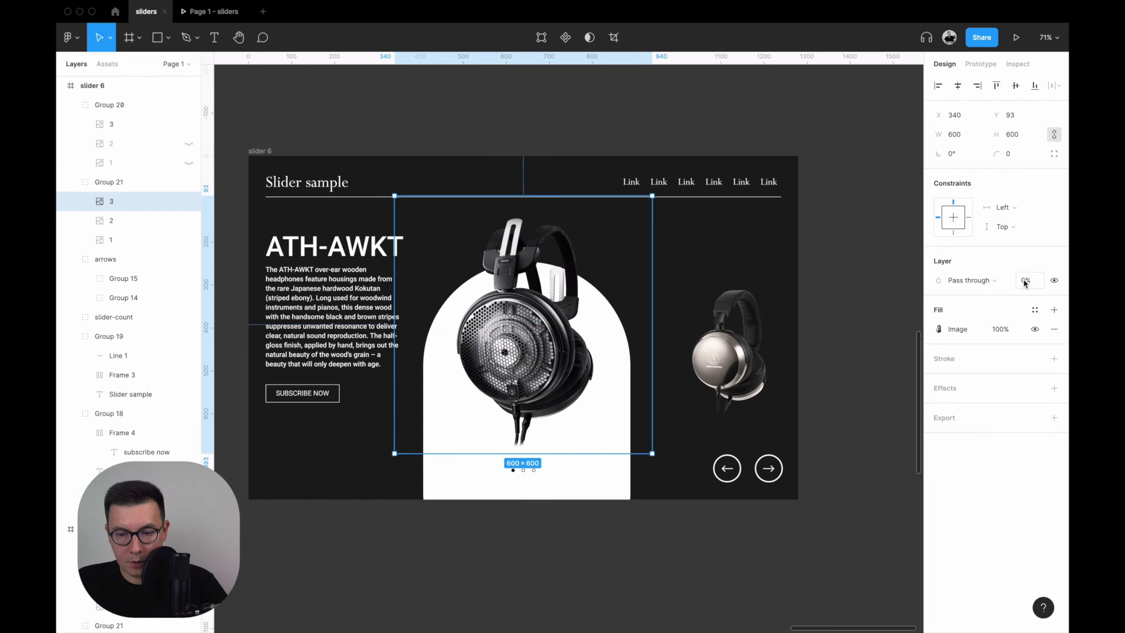
pyautogui.write('10')
pyautogui.press('Return')
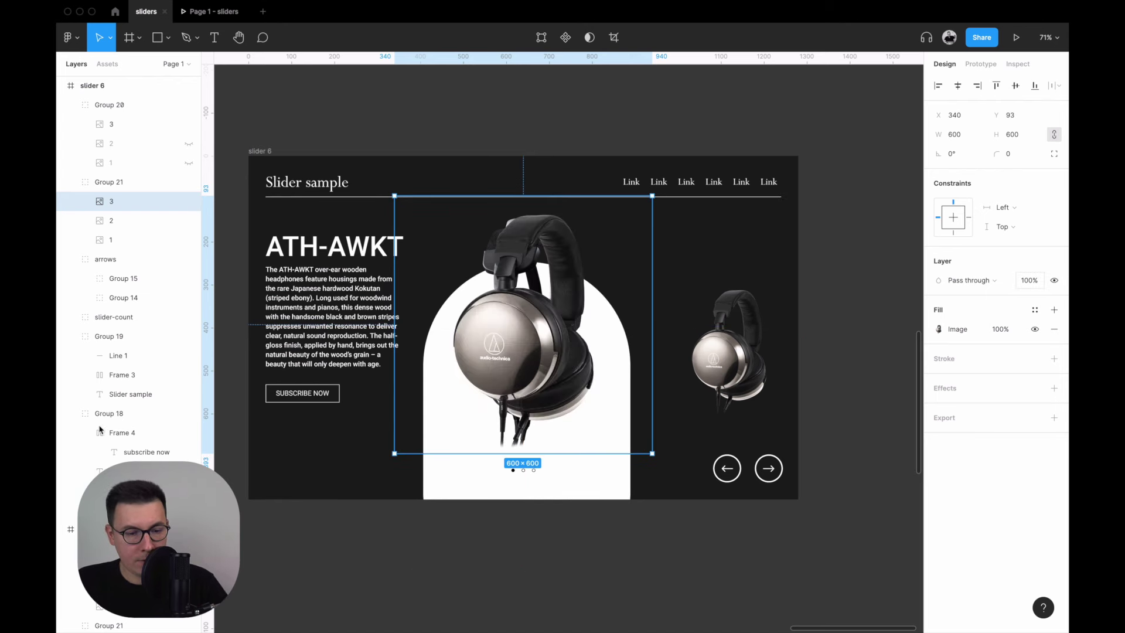
# Move slider 6's second headphone image below the frame at 0% opacity.
pyautogui.click(134, 221)
pyautogui.moveTo(565, 220); pyautogui.dragTo(564, 251)
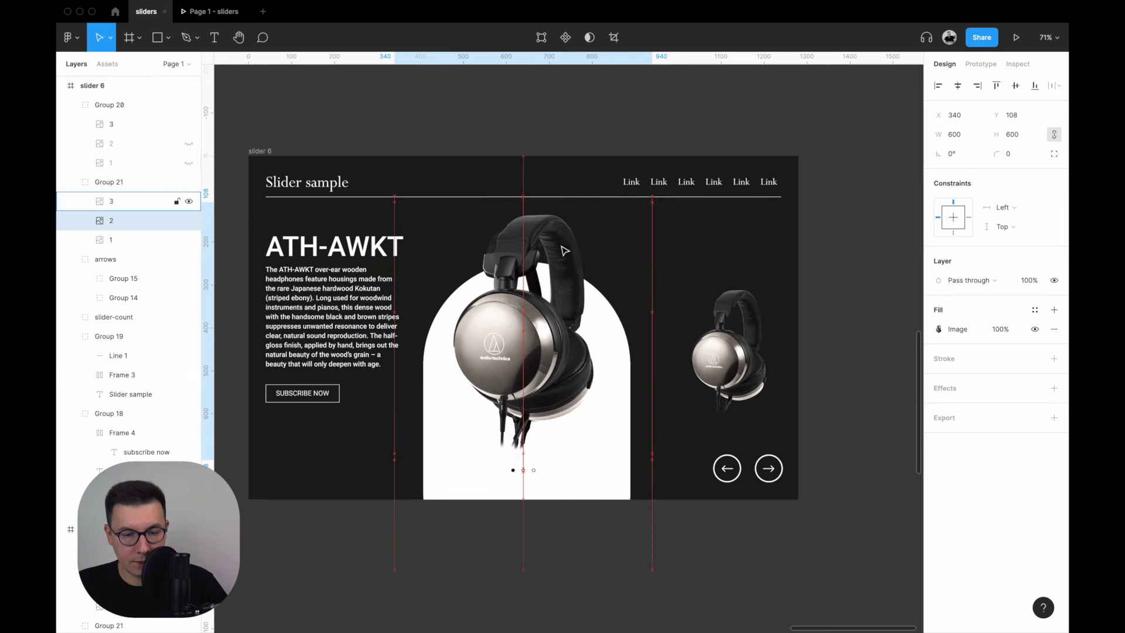
pyautogui.hotkey('shift', 'Down')
pyautogui.hotkey('shift', 'Down')
pyautogui.hotkey('shift', 'Down')
pyautogui.hotkey('shift', 'Down')
pyautogui.hotkey('shift', 'Down')
pyautogui.hotkey('shift', 'Down')
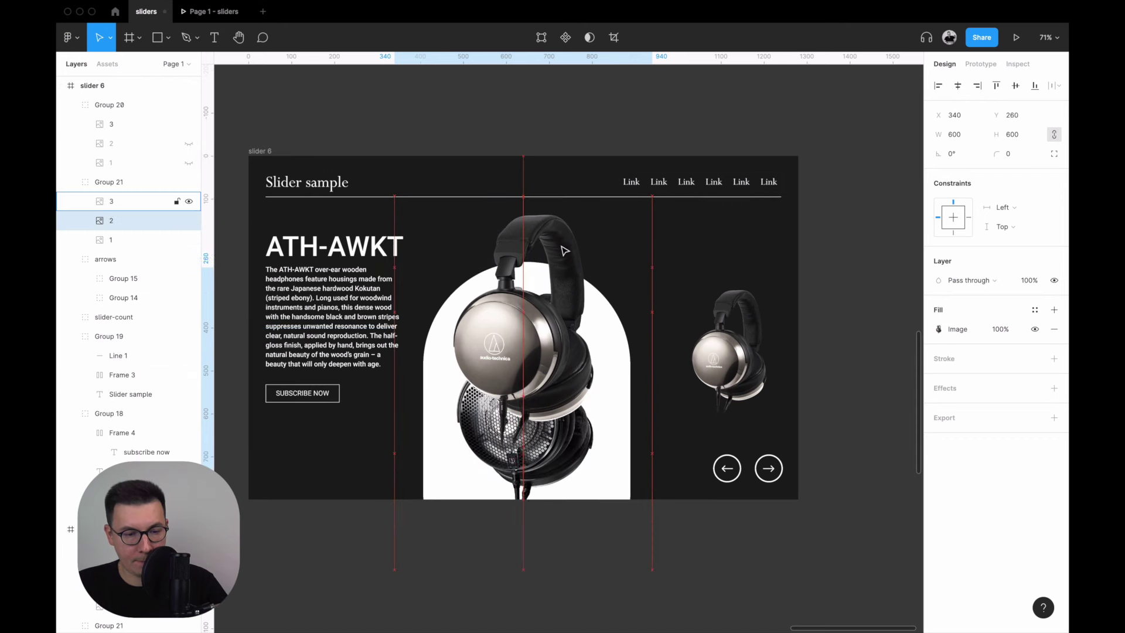
pyautogui.hotkey('shift', 'Down')
pyautogui.hotkey('shift', 'Down')
pyautogui.hotkey('shift', 'Down')
pyautogui.hotkey('shift', 'Down')
pyautogui.hotkey('shift', 'Down')
pyautogui.hotkey('shift', 'Down')
pyautogui.hotkey('shift', 'Down')
pyautogui.hotkey('shift', 'Down')
pyautogui.hotkey('shift', 'Down')
pyautogui.hotkey('shift', 'Down')
pyautogui.hotkey('shift', 'Down')
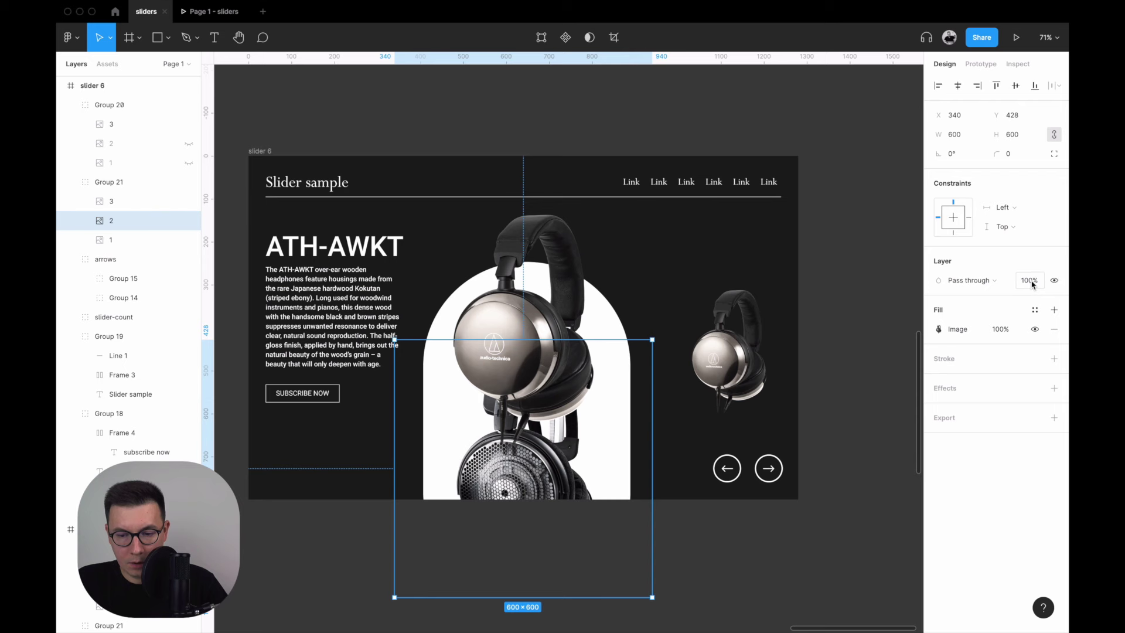
pyautogui.write('0')
pyautogui.press('Return')
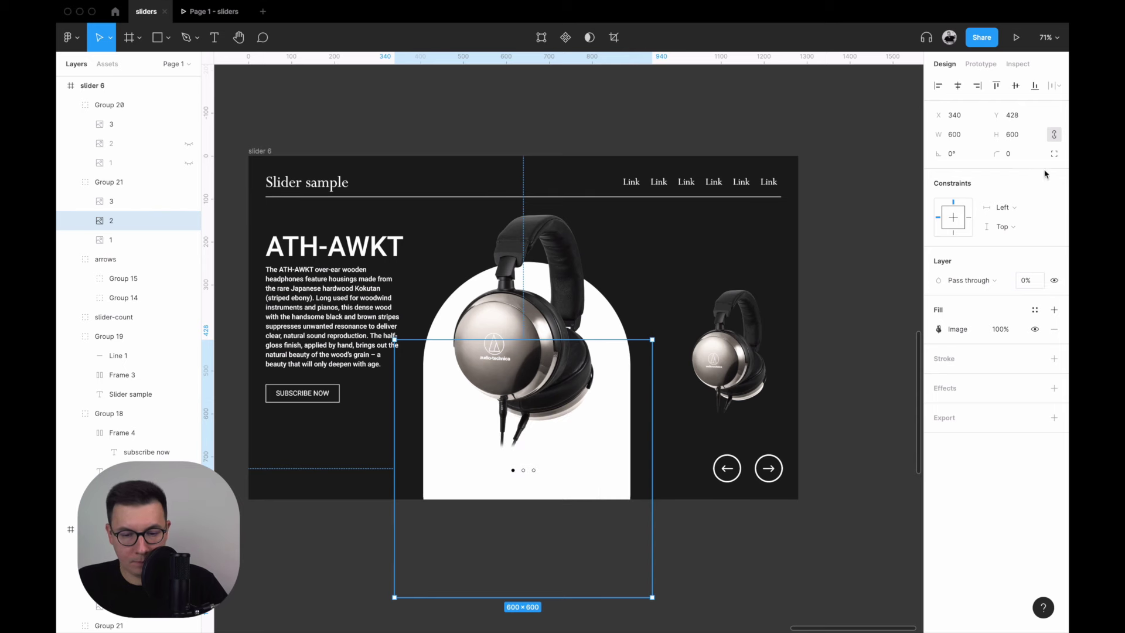
# Swap slider 6's preview from silver to the wooden-cup headphones.
pyautogui.click(749, 375)
pyautogui.scroll(-1, 474, 267)
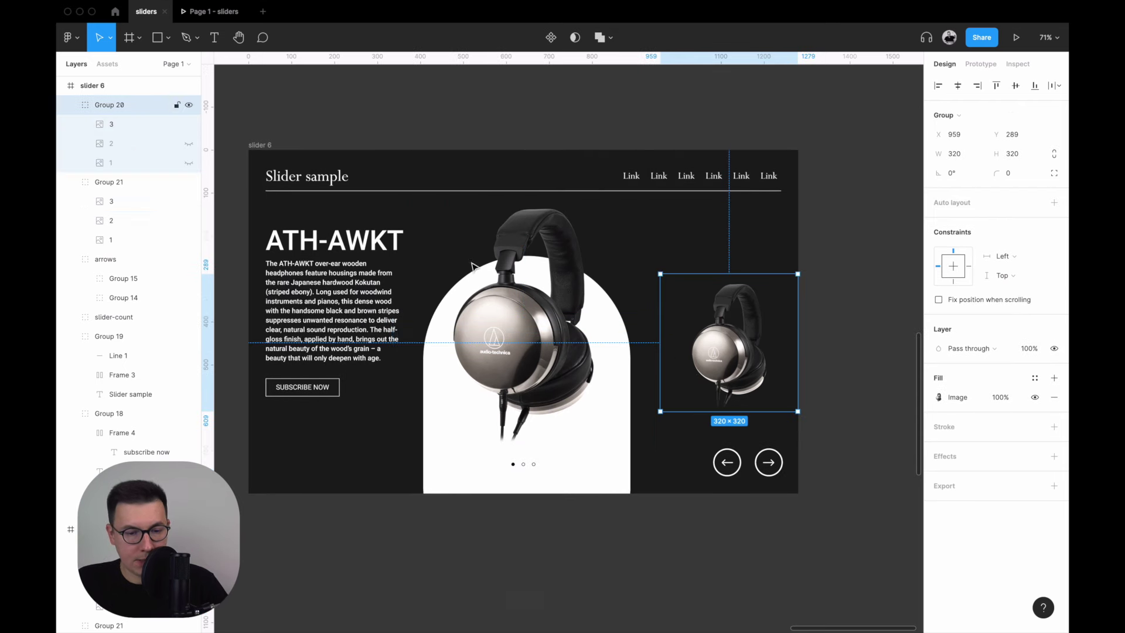
pyautogui.click(189, 124)
pyautogui.click(188, 163)
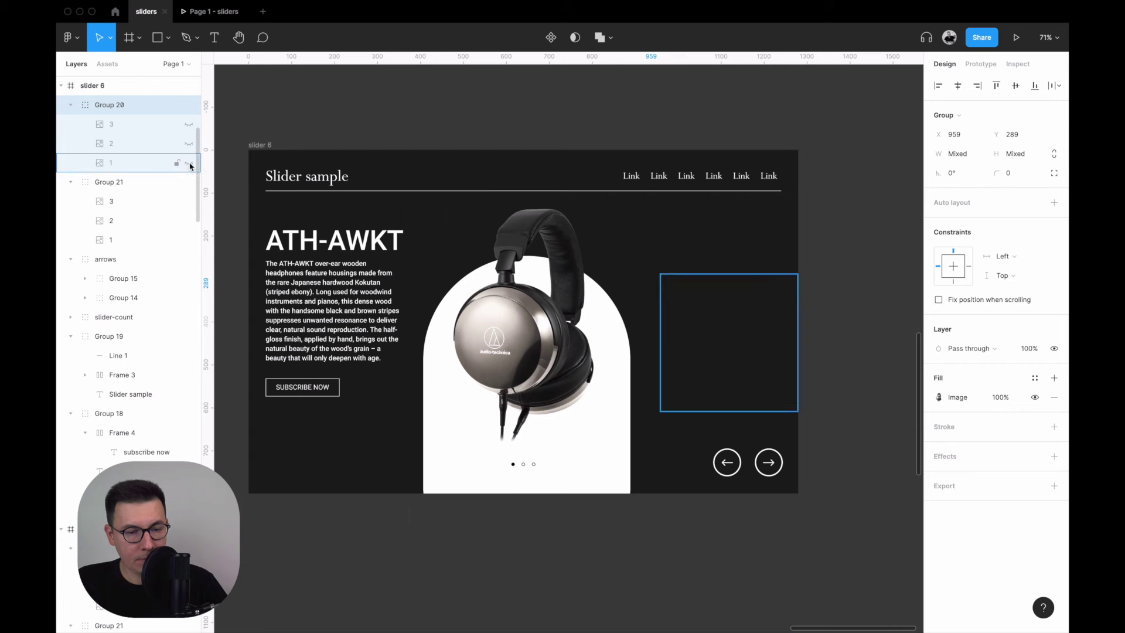
pyautogui.press('Return')
# Add a prototype flow starting point on slider 3 named 'slider 3'.
pyautogui.click(627, 111)
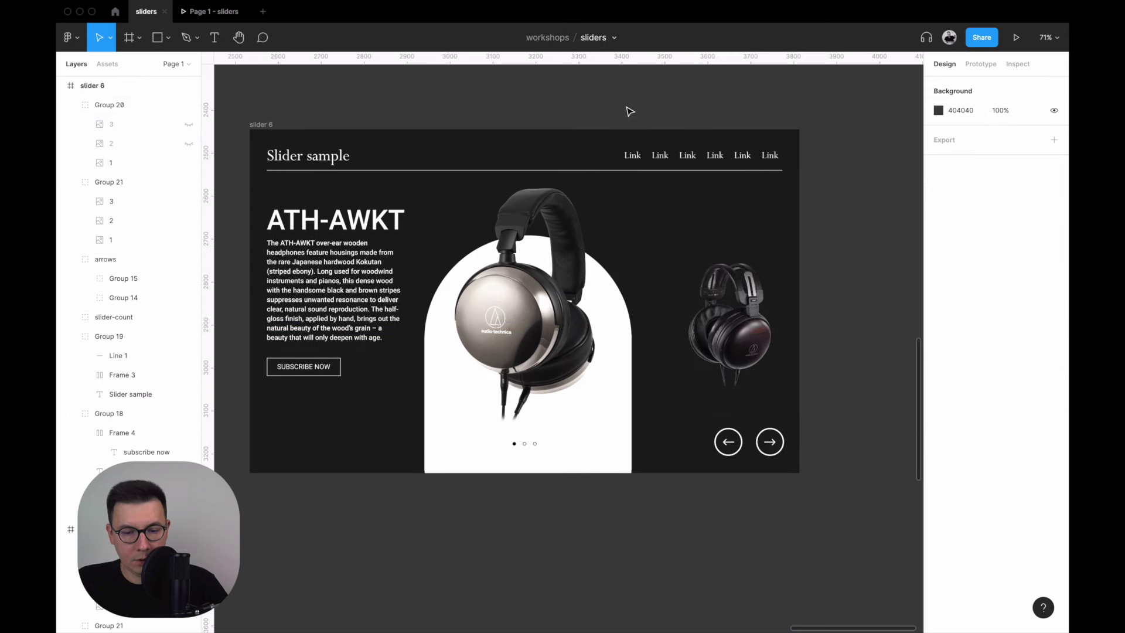
pyautogui.scroll(-3, 629, 114)
pyautogui.hscroll(-5, 628, 111)
pyautogui.scroll(2, 627, 111)
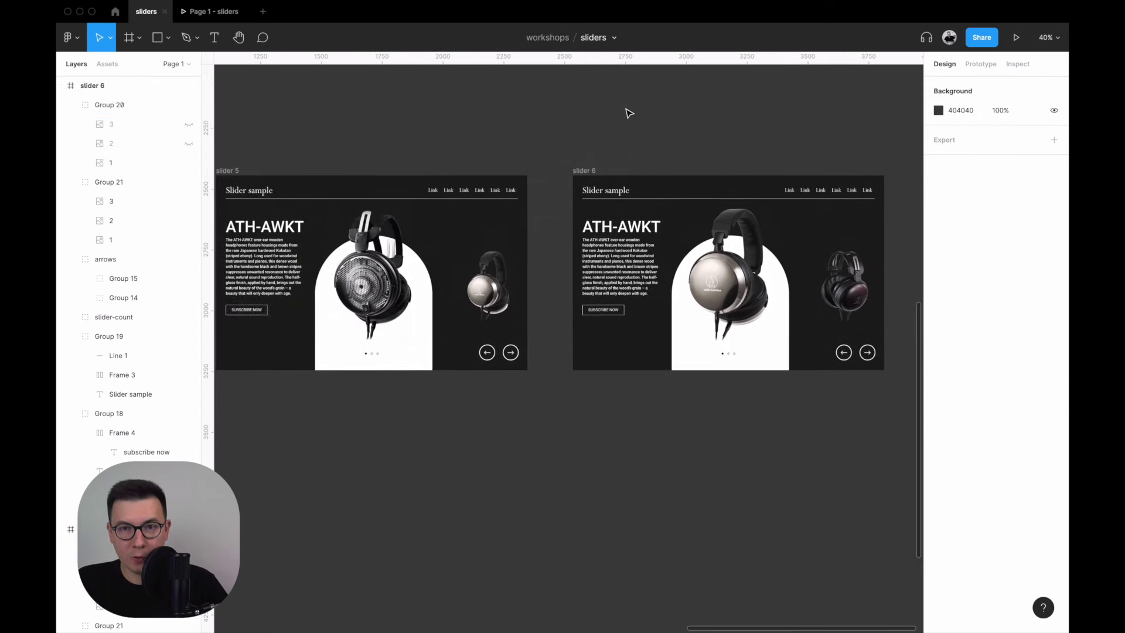
pyautogui.hscroll(-3, 664, 110)
pyautogui.scroll(2, 665, 111)
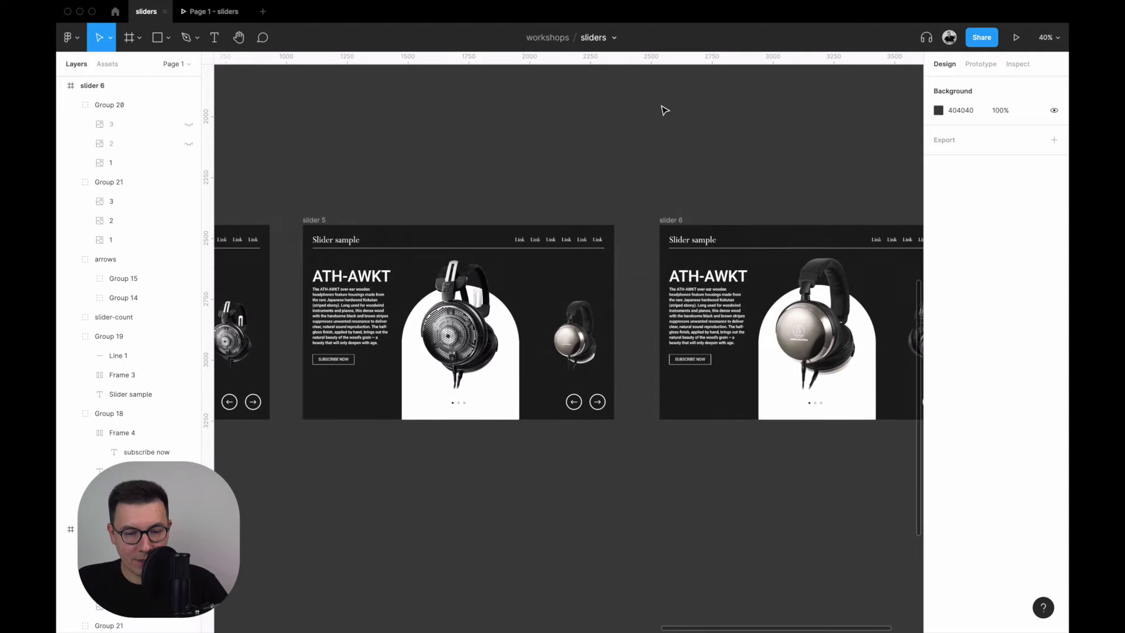
pyautogui.hscroll(-6, 664, 111)
pyautogui.hscroll(-3, 565, 152)
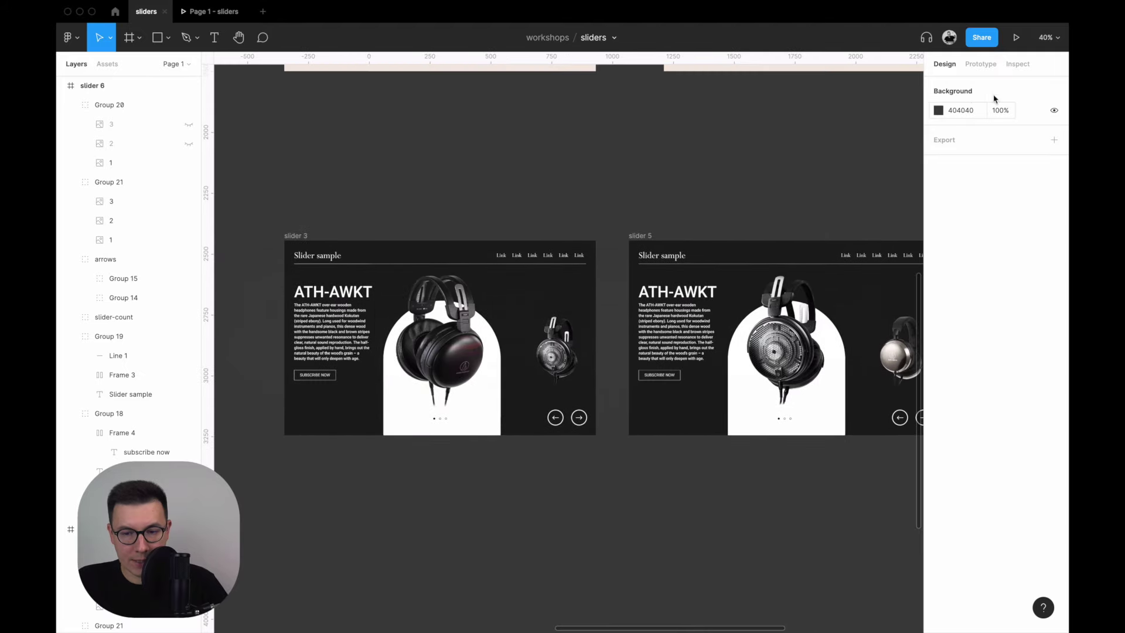
pyautogui.click(986, 64)
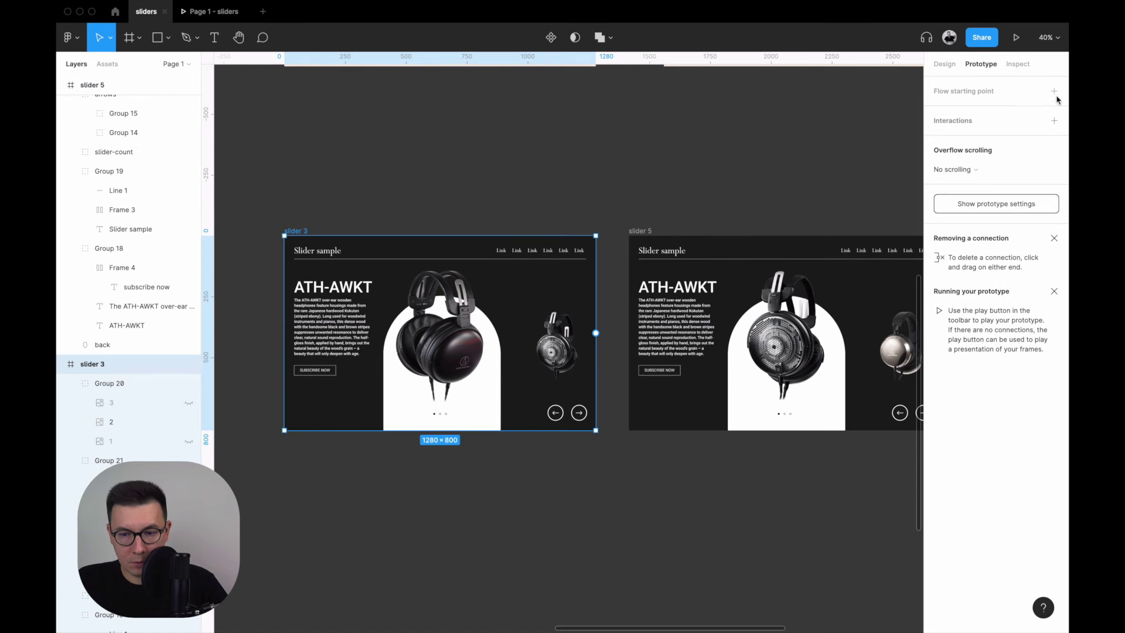
pyautogui.click(1054, 92)
pyautogui.write('slider')
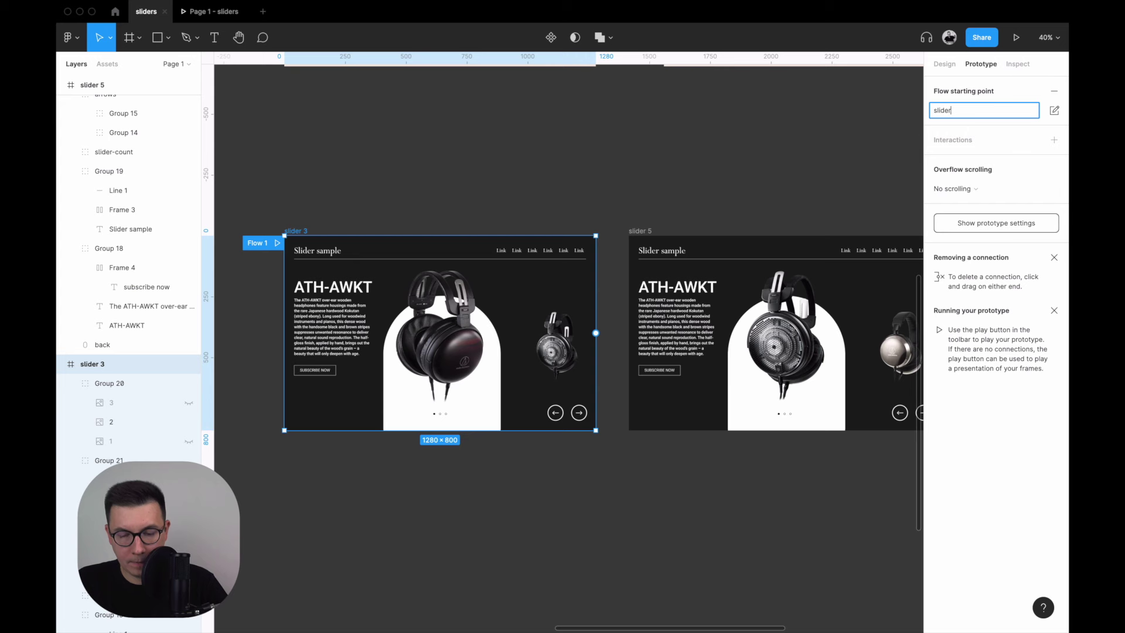
pyautogui.write(' 3')
pyautogui.press('Return')
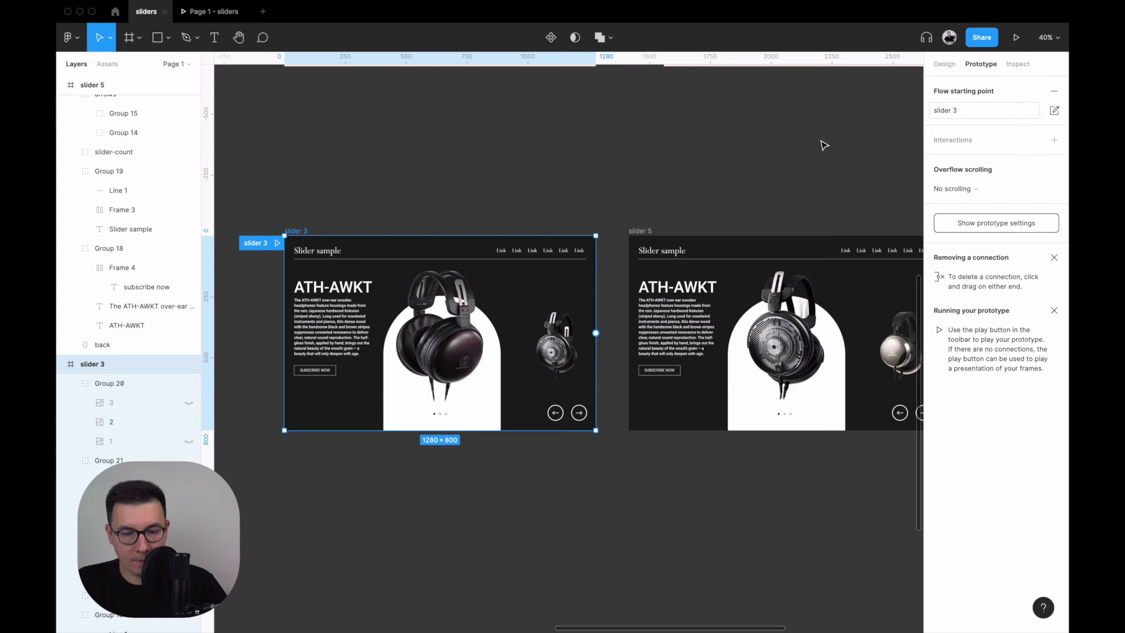
# Link slider 3's small headphone image to slider 5 with ease in and out.
pyautogui.click(686, 166)
pyautogui.hscroll(-3, 685, 293)
pyautogui.hscroll(3, 704, 343)
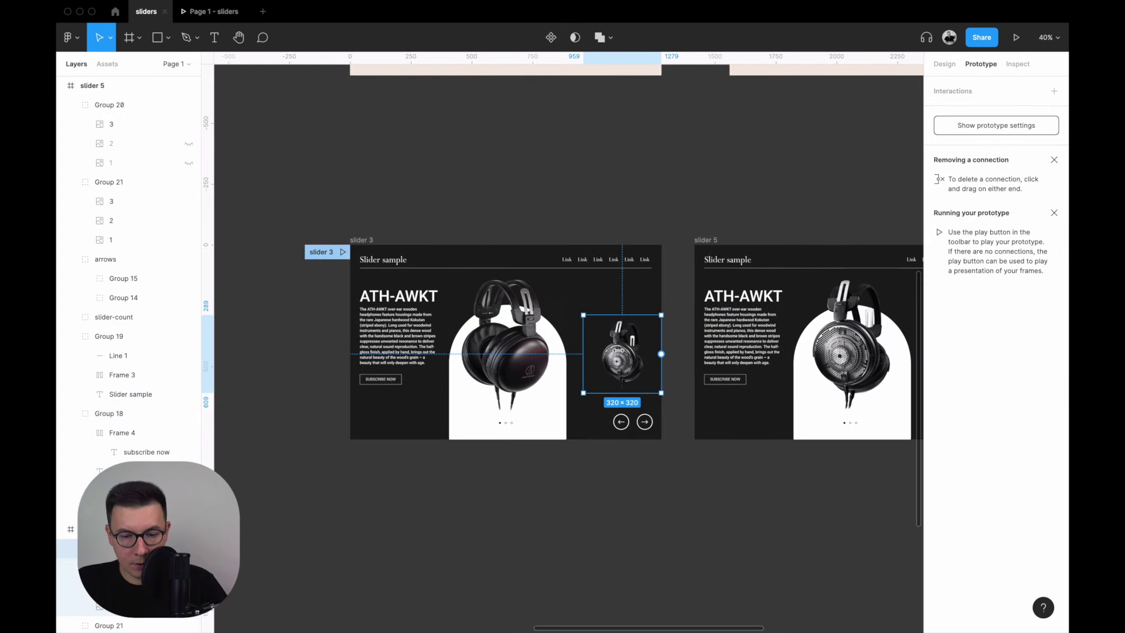
pyautogui.moveTo(662, 354)
pyautogui.mouseDown()
pyautogui.moveTo(674, 235)
pyautogui.moveTo(744, 237)
pyautogui.mouseUp()
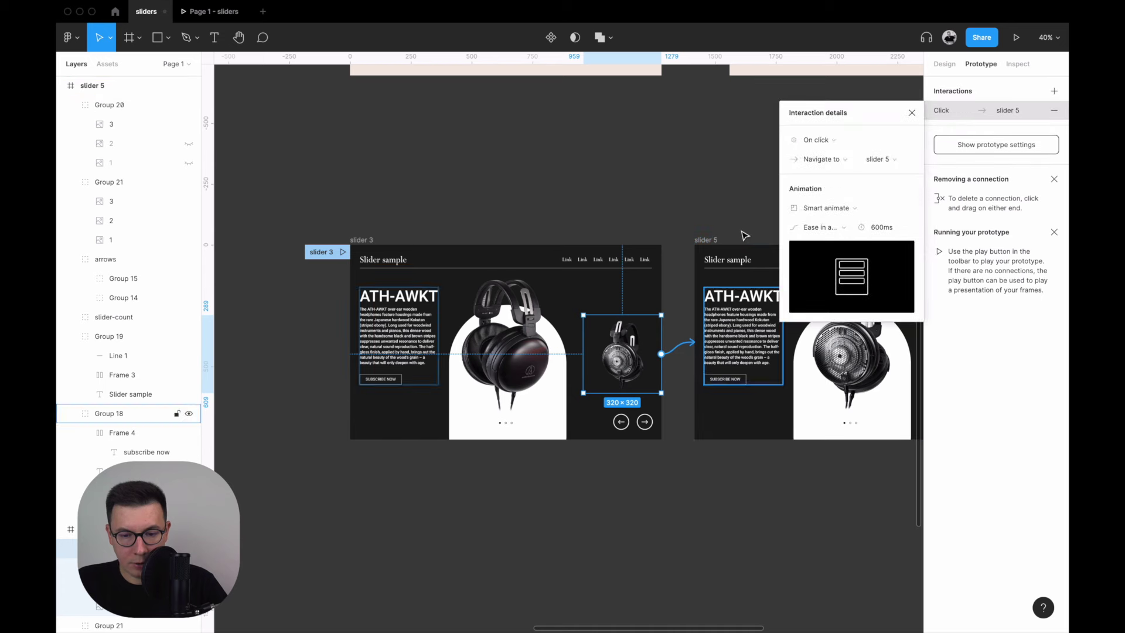
pyautogui.click(832, 234)
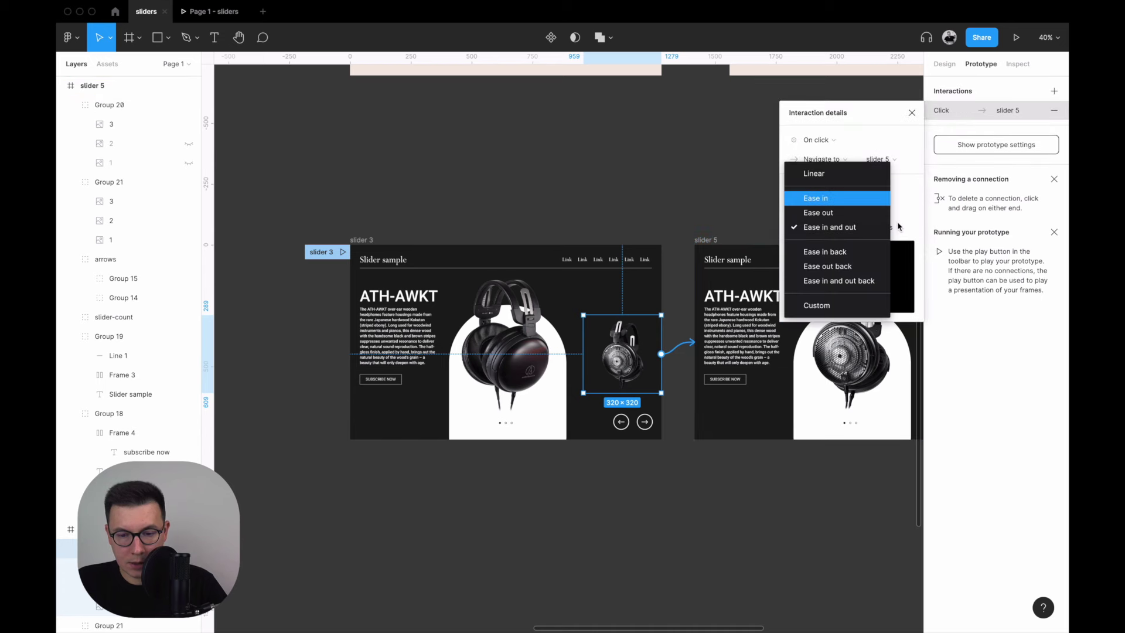
pyautogui.click(868, 232)
# Link slider 5's small image to slider 6, and slider 6's back to slider 3.
pyautogui.hscroll(15, 675, 212)
pyautogui.click(542, 351)
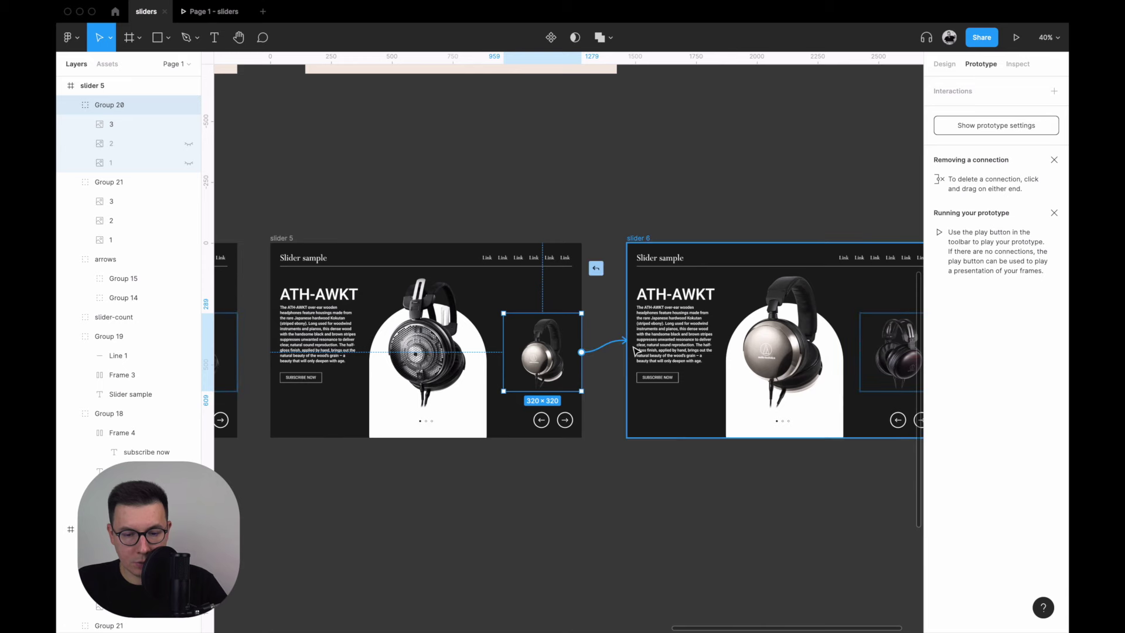
pyautogui.moveTo(622, 352); pyautogui.dragTo(704, 223)
pyautogui.hscroll(5, 761, 360)
pyautogui.click(763, 360)
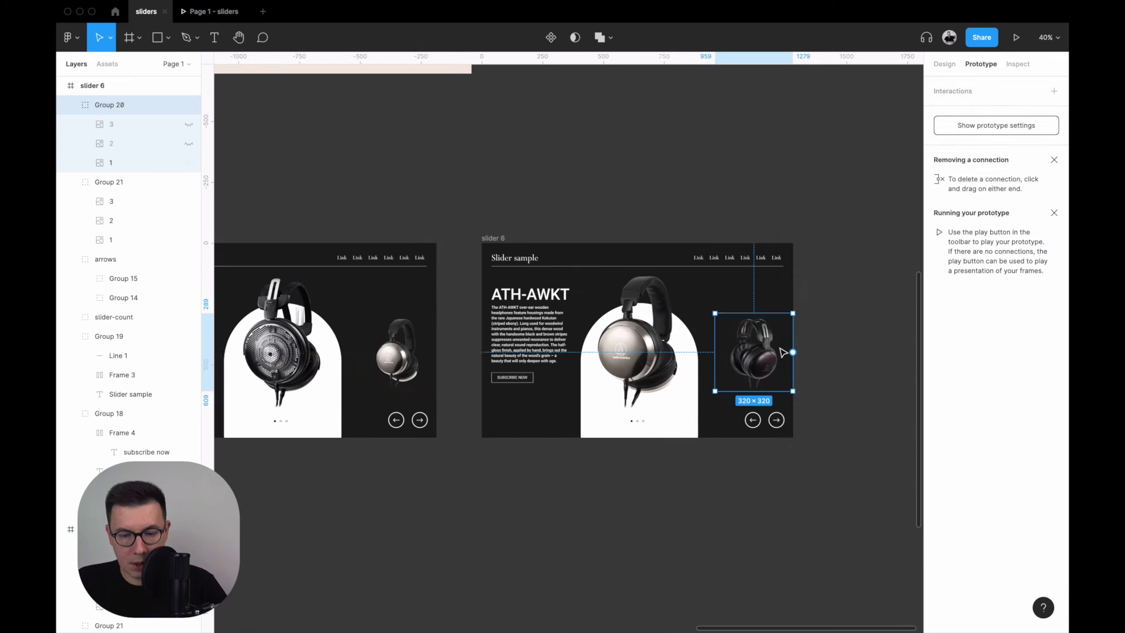
pyautogui.scroll(-3, 763, 360)
pyautogui.hscroll(-2, 820, 357)
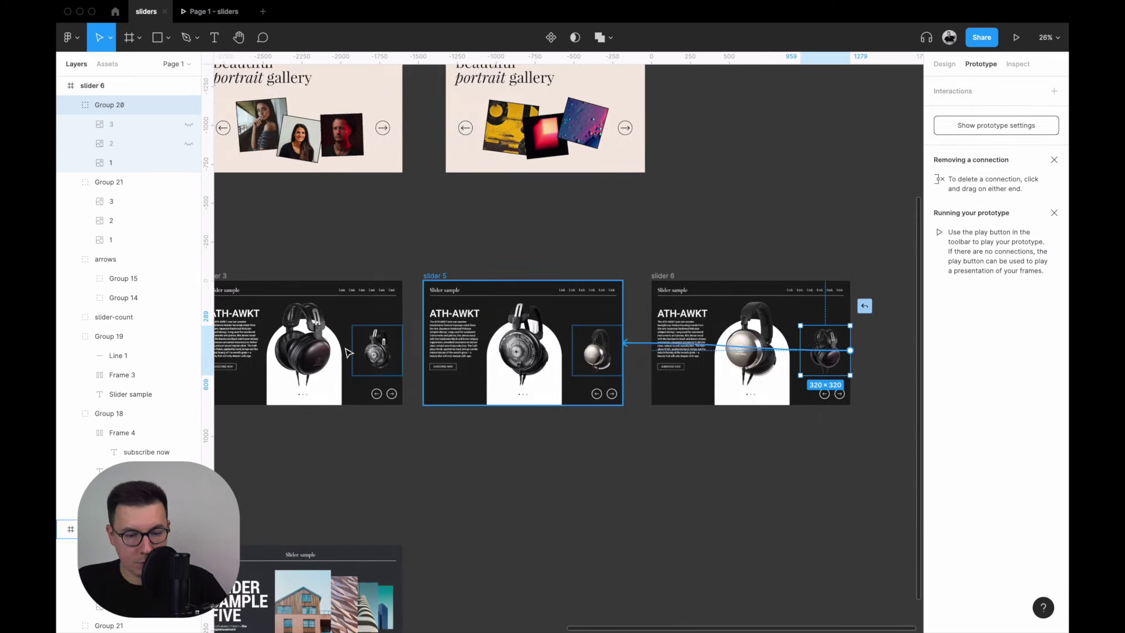
pyautogui.moveTo(850, 351); pyautogui.dragTo(355, 348)
pyautogui.click(666, 238)
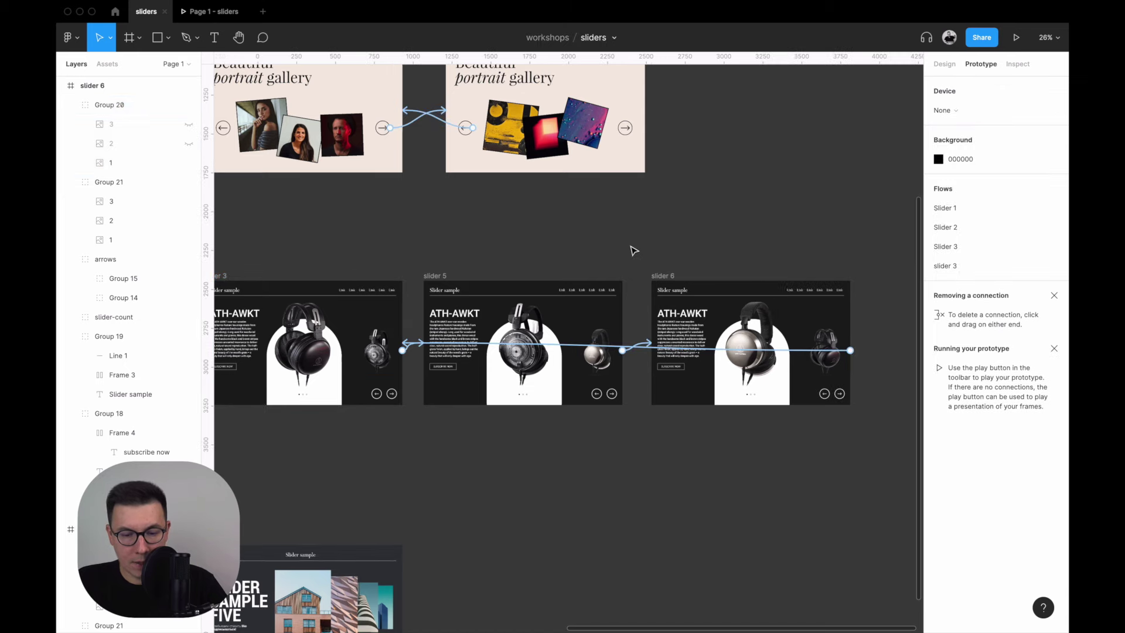
pyautogui.scroll(2, 663, 238)
pyautogui.scroll(2, 586, 264)
pyautogui.scroll(2, 590, 265)
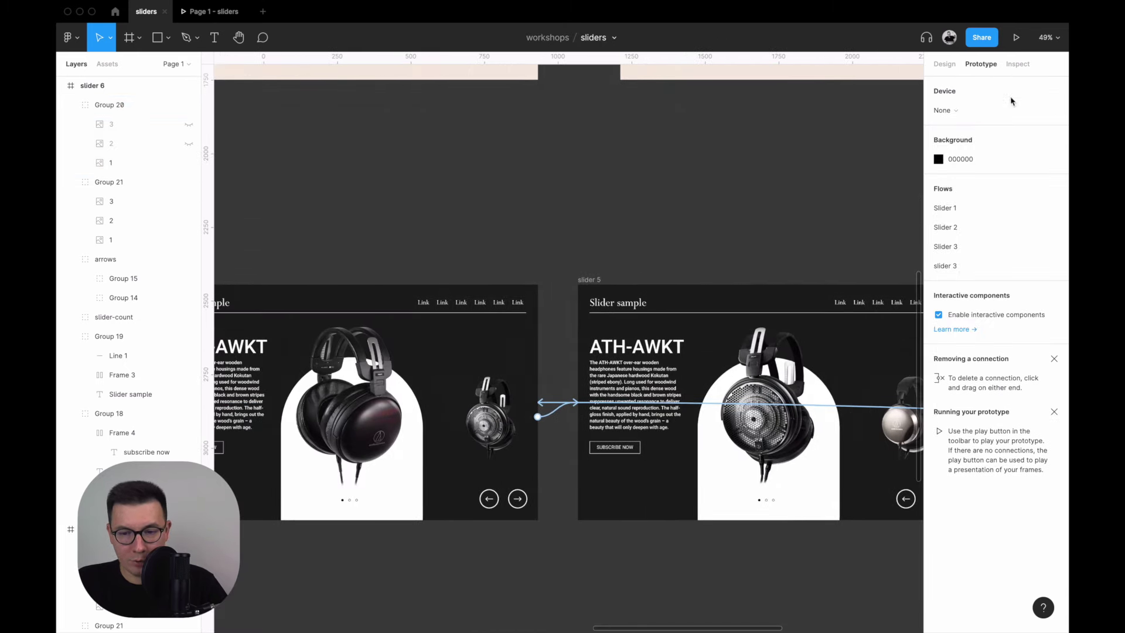
pyautogui.click(1016, 37)
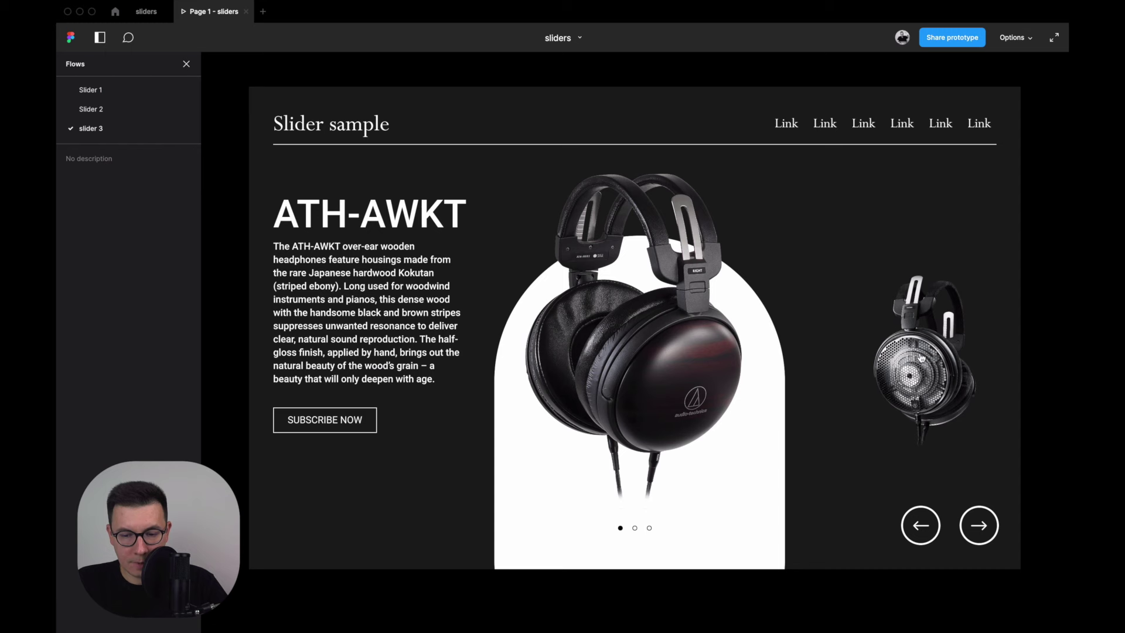
pyautogui.click(922, 358)
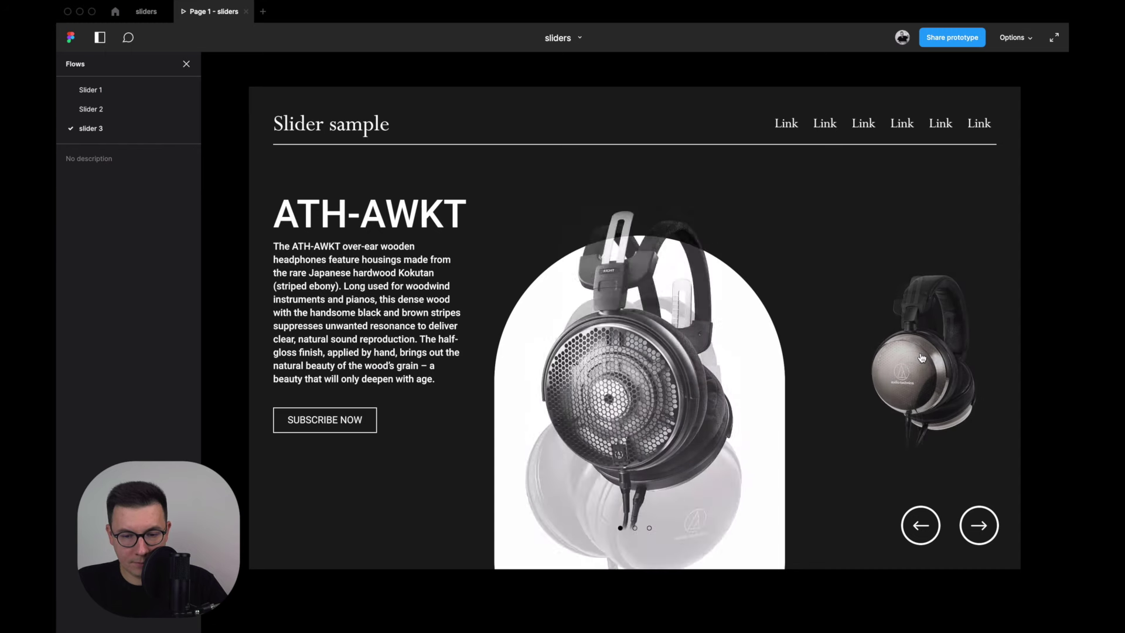
pyautogui.click(925, 357)
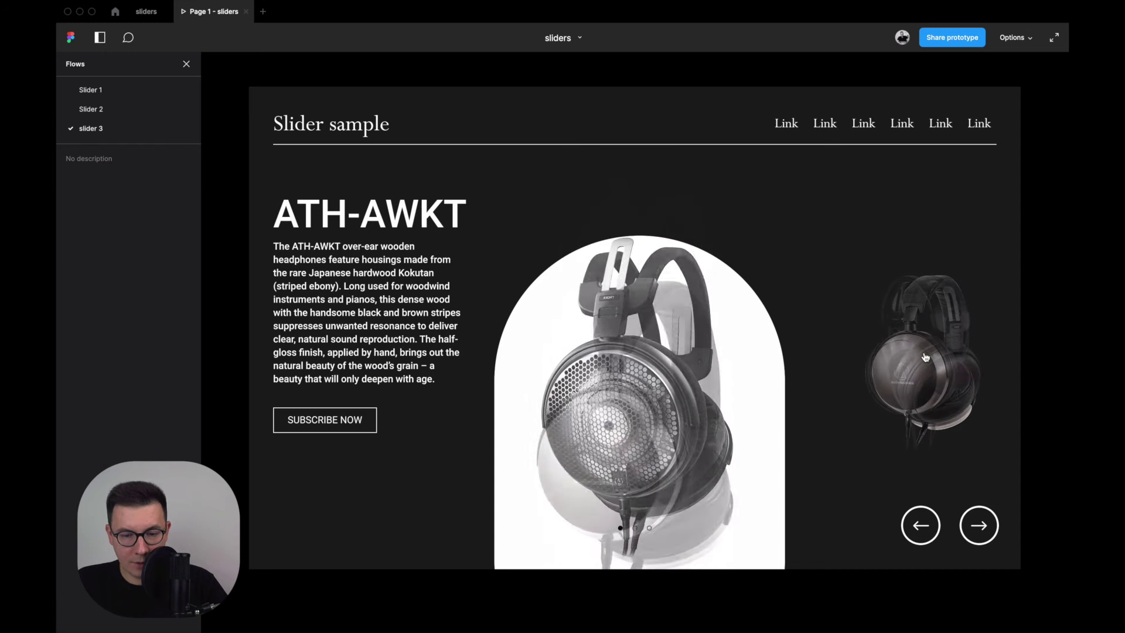
pyautogui.click(925, 357)
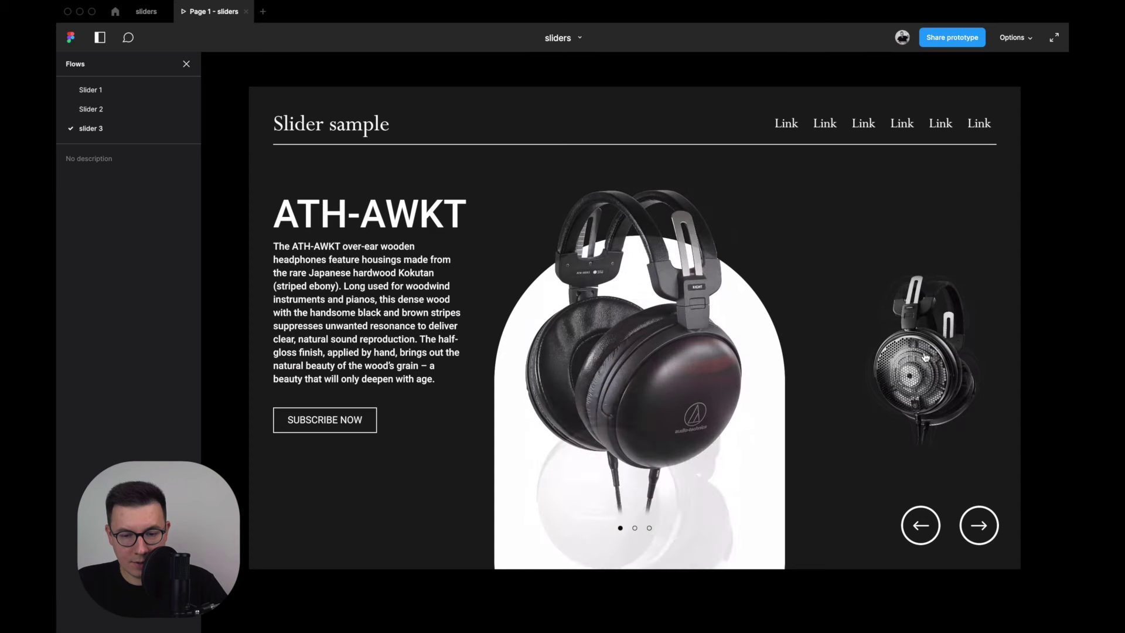
pyautogui.click(925, 357)
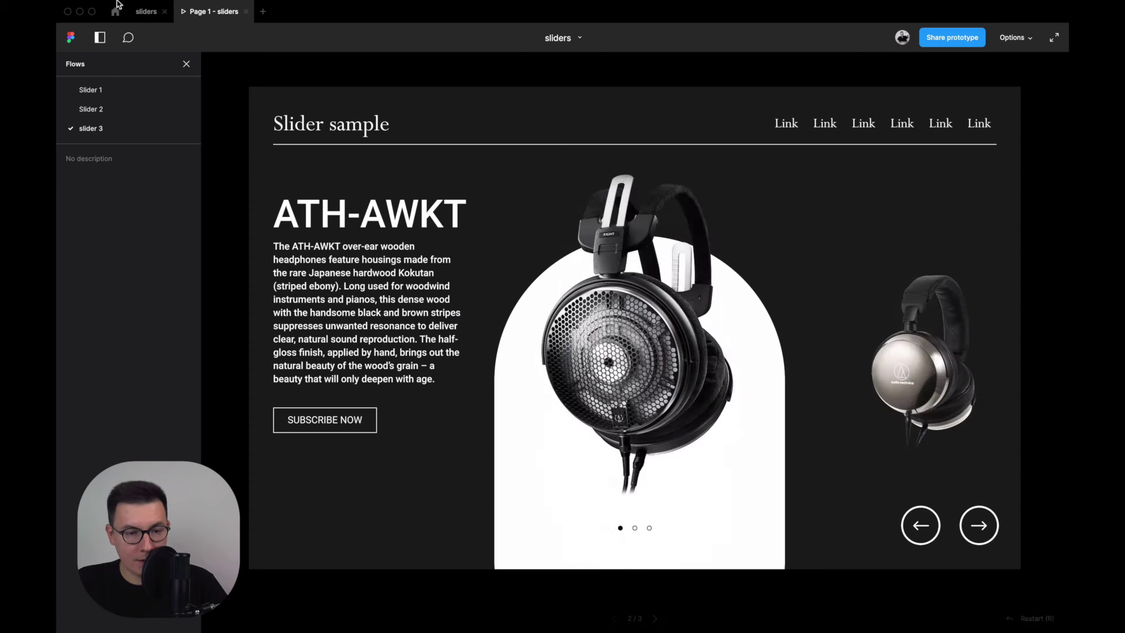
pyautogui.click(146, 12)
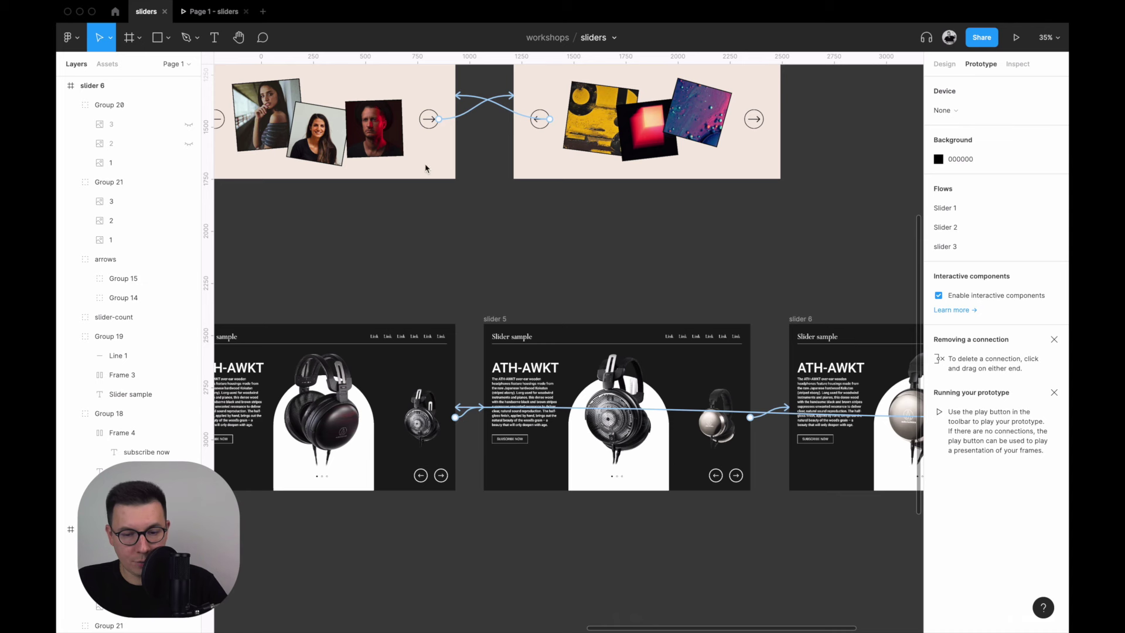
# Give the slider 3→5 transition a custom overshooting easing curve.
pyautogui.click(468, 411)
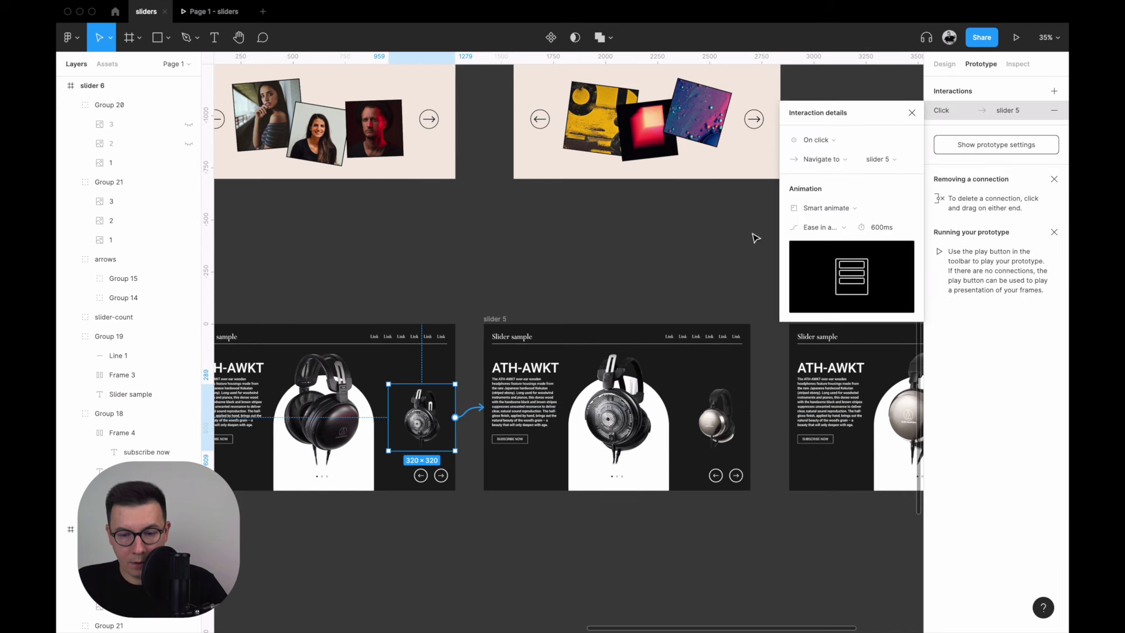
pyautogui.click(844, 229)
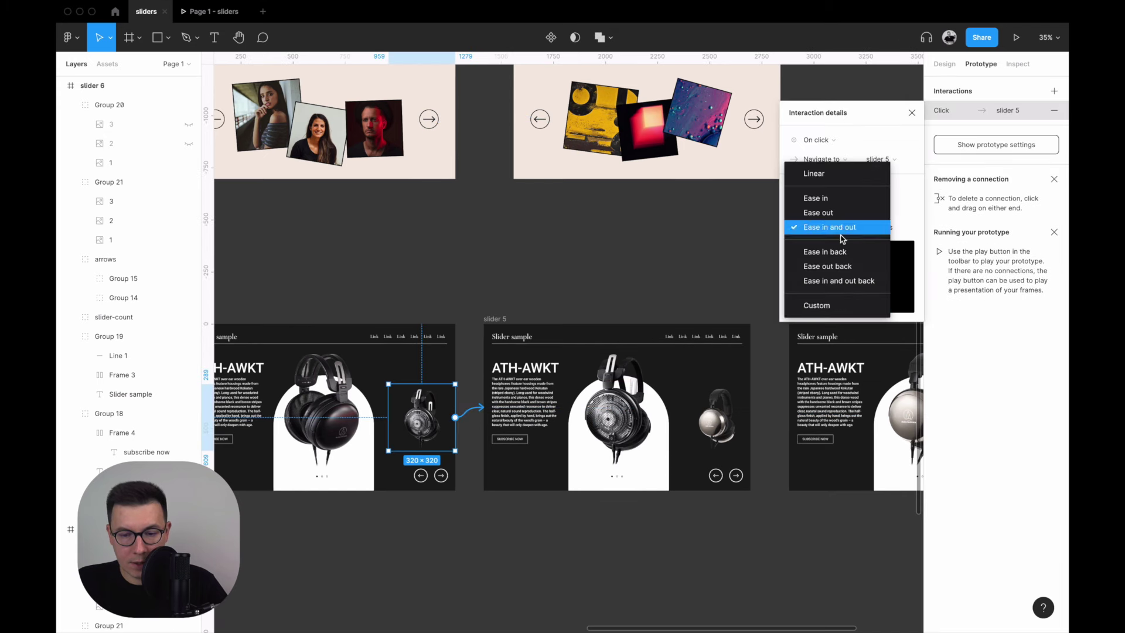
pyautogui.click(818, 309)
pyautogui.moveTo(856, 276); pyautogui.dragTo(853, 269)
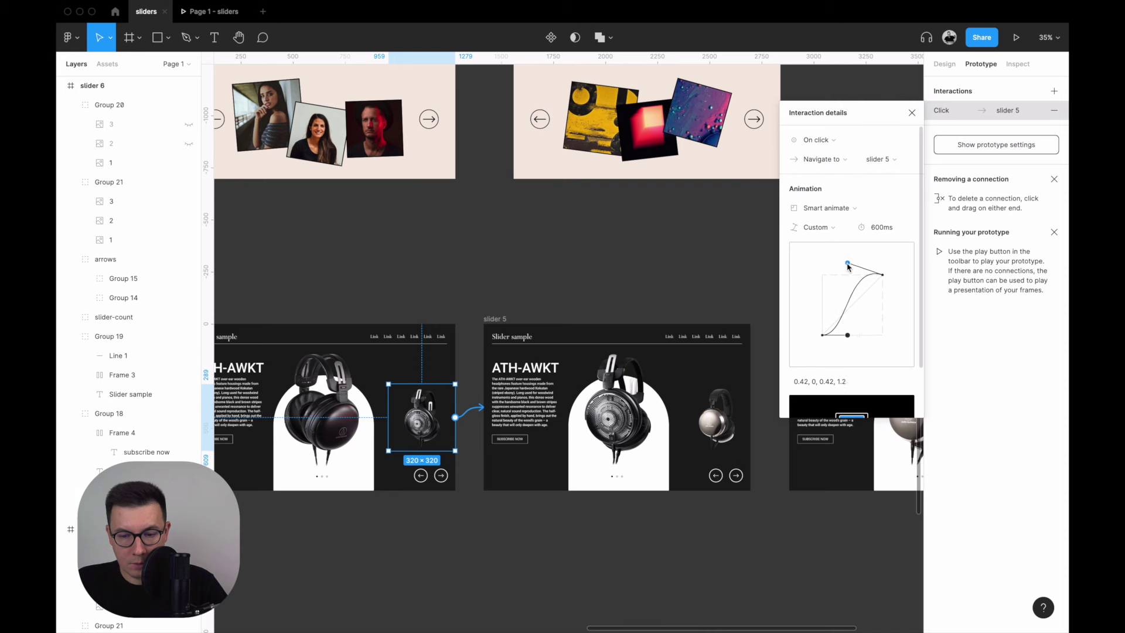
pyautogui.moveTo(844, 334); pyautogui.dragTo(855, 347)
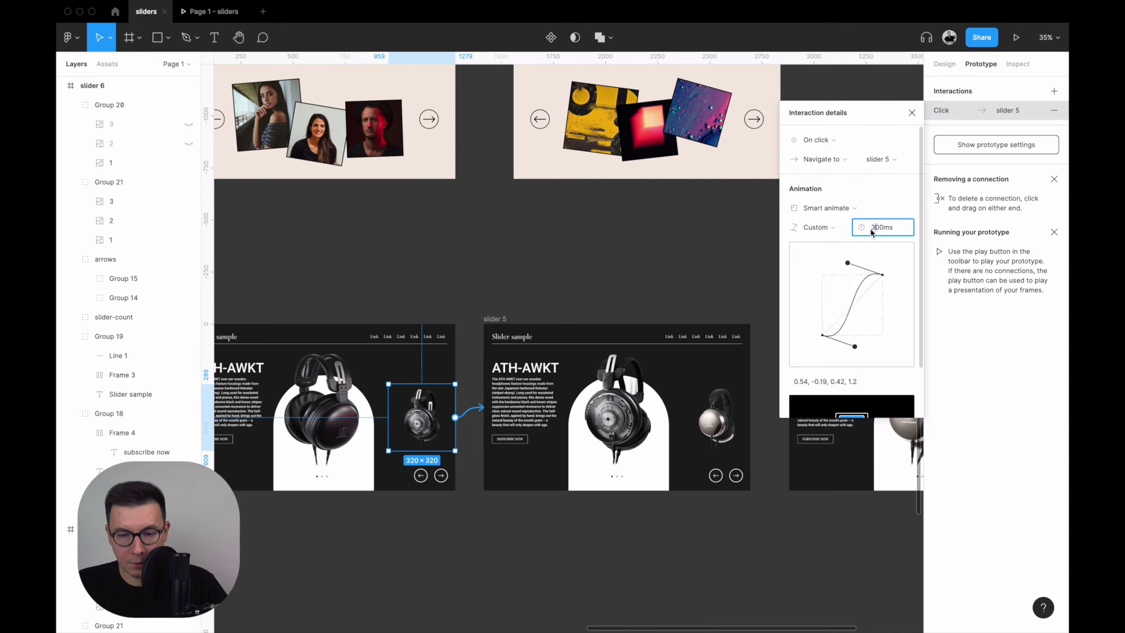
pyautogui.click(741, 294)
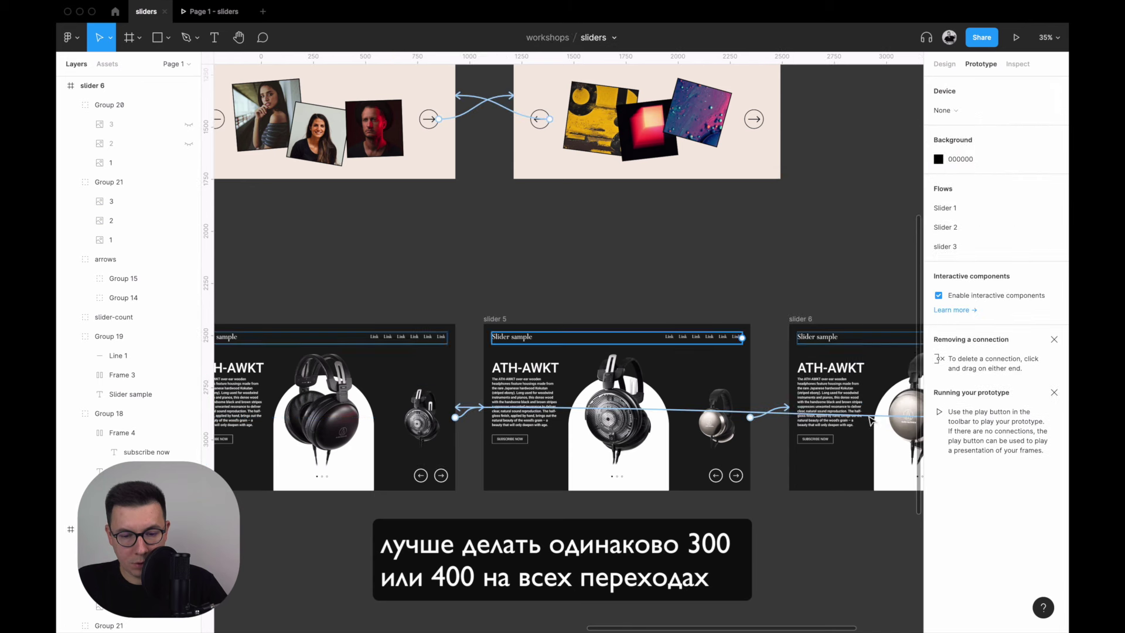
# Apply the same custom overshooting easing curve to the slider 5→6 transition.
pyautogui.click(780, 413)
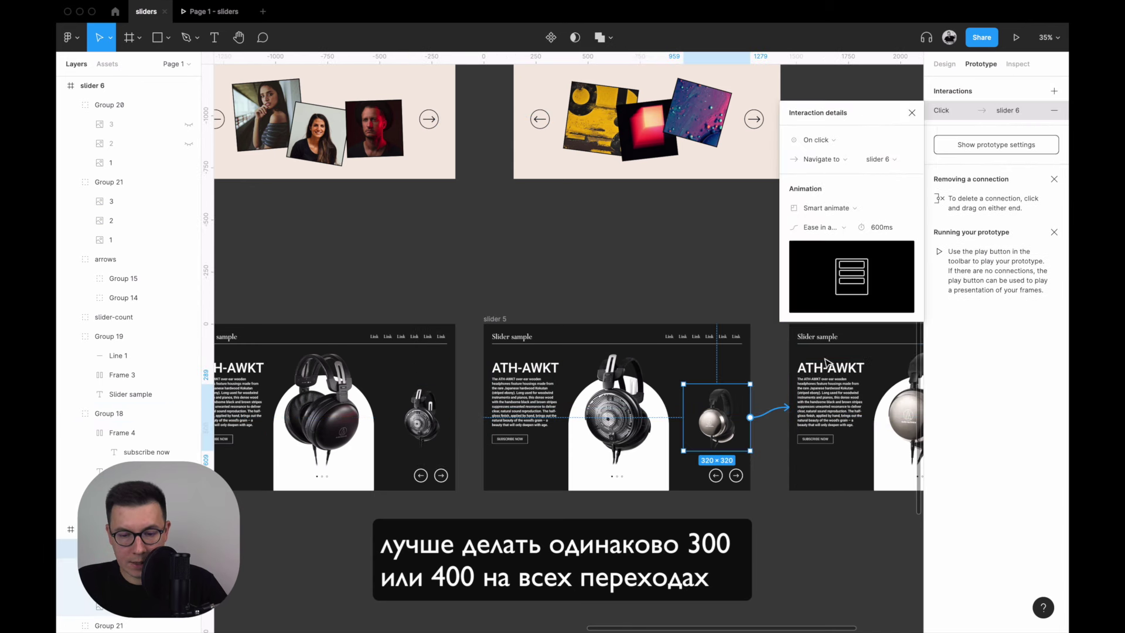
pyautogui.click(821, 227)
pyautogui.click(818, 308)
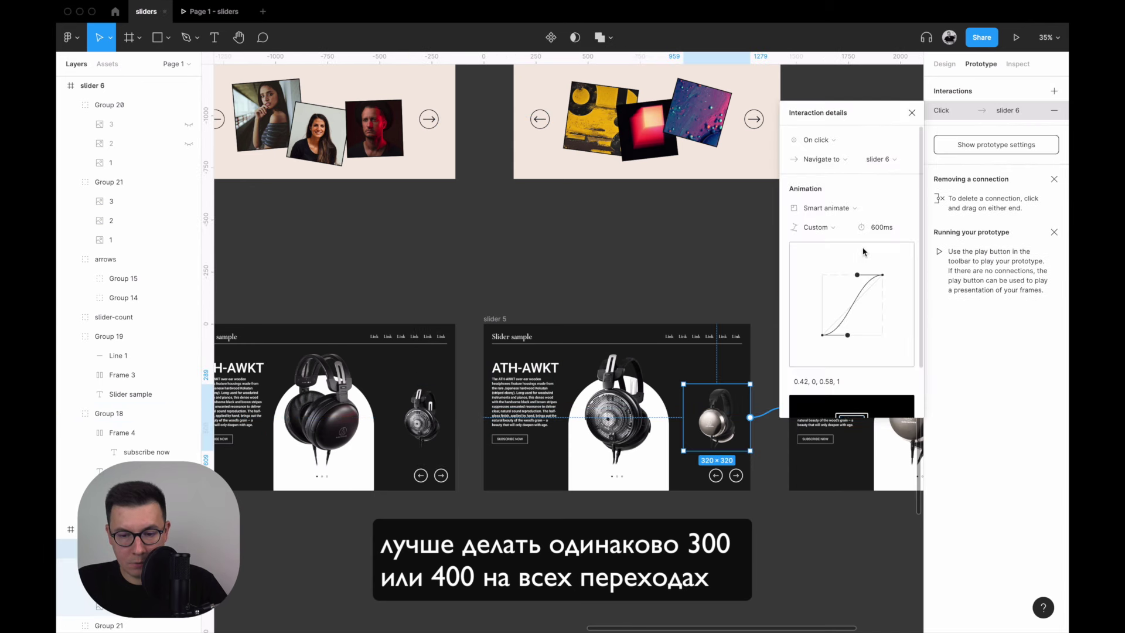
pyautogui.moveTo(858, 278); pyautogui.dragTo(848, 263)
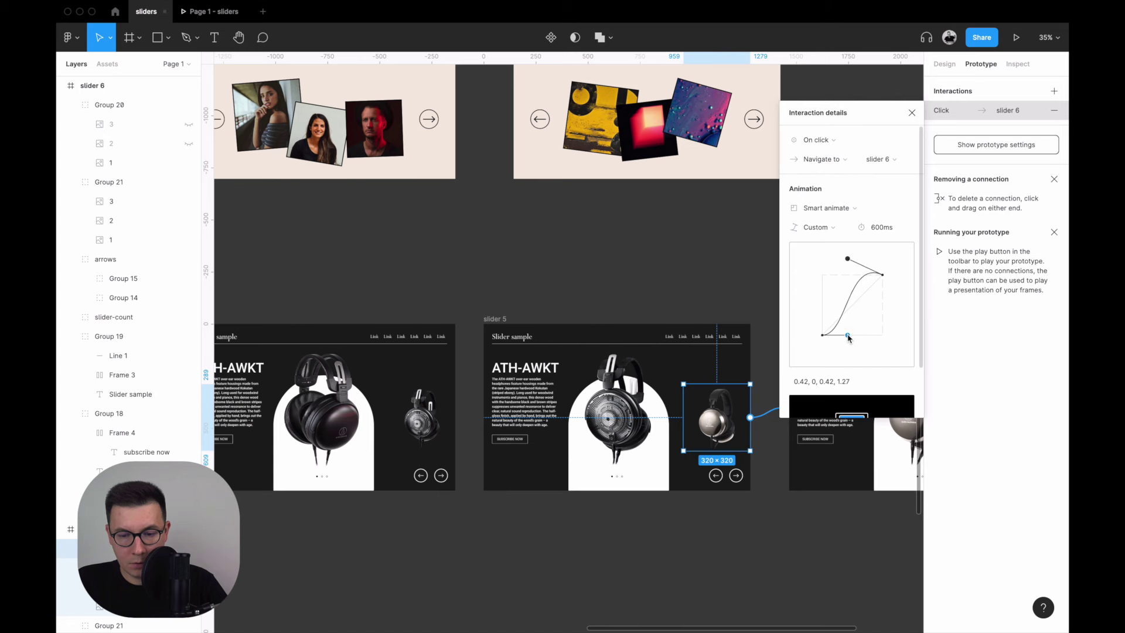
pyautogui.moveTo(848, 337); pyautogui.dragTo(851, 351)
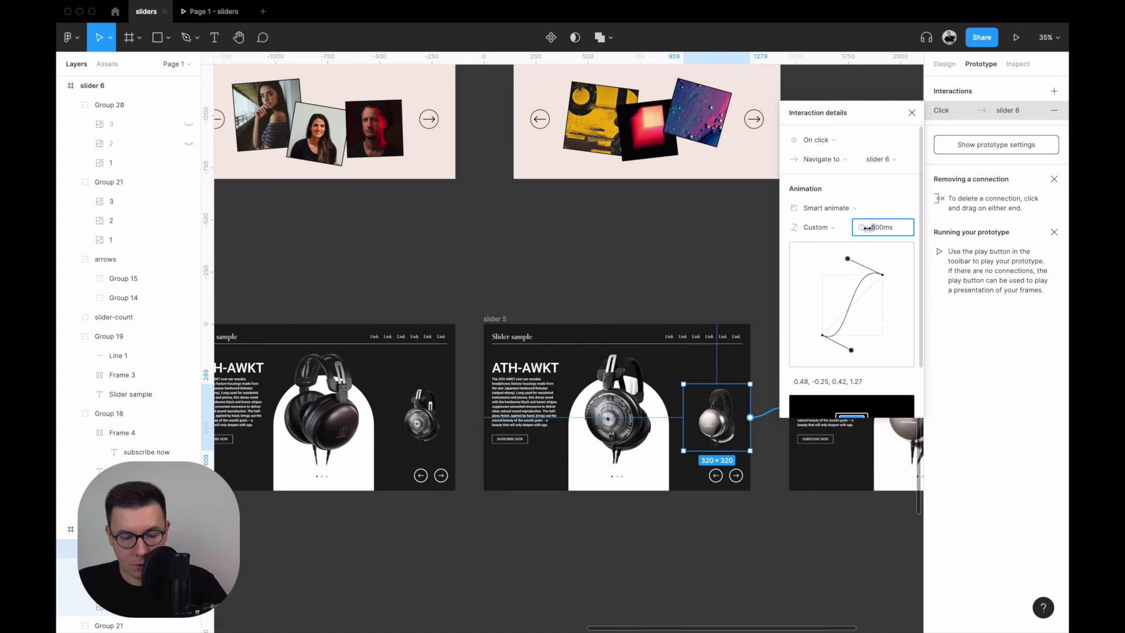
pyautogui.click(639, 252)
# Set the slider 6→3 transition to custom easing (0.52, -0.2, 0.43, 1.19) over 400 ms.
pyautogui.hscroll(3, 696, 241)
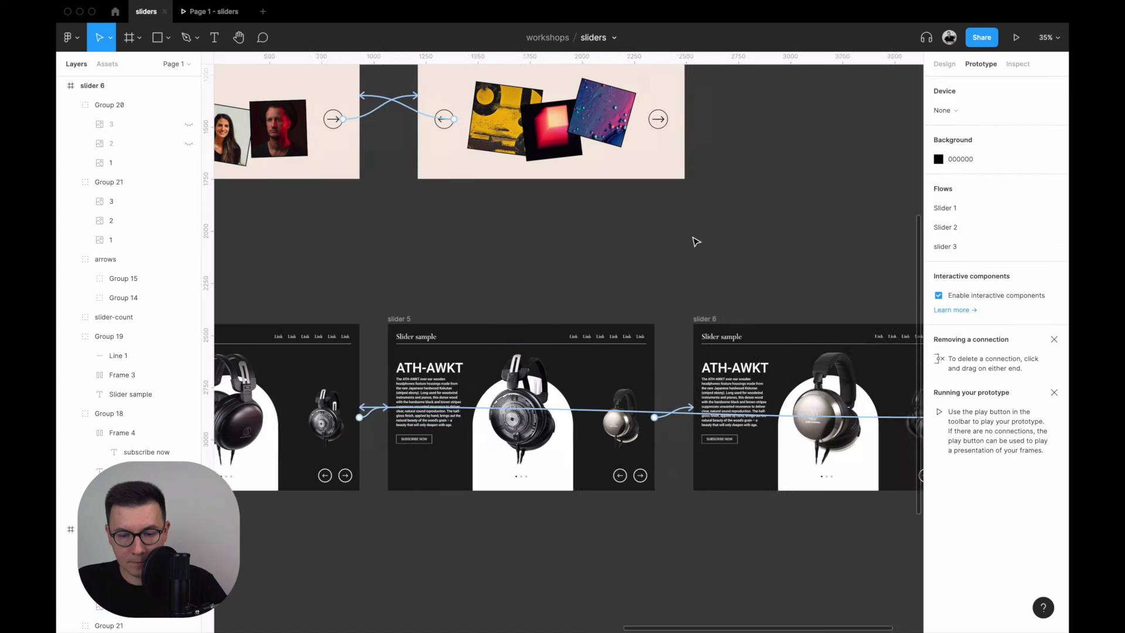
pyautogui.hscroll(3, 696, 240)
pyautogui.click(845, 417)
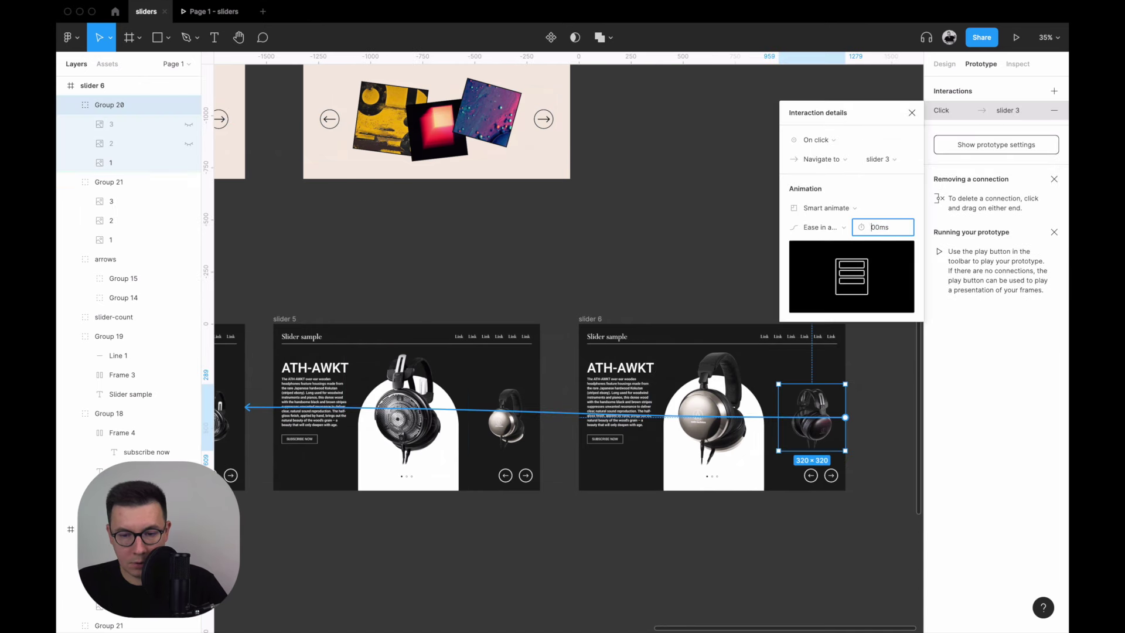
pyautogui.write('400')
pyautogui.click(829, 229)
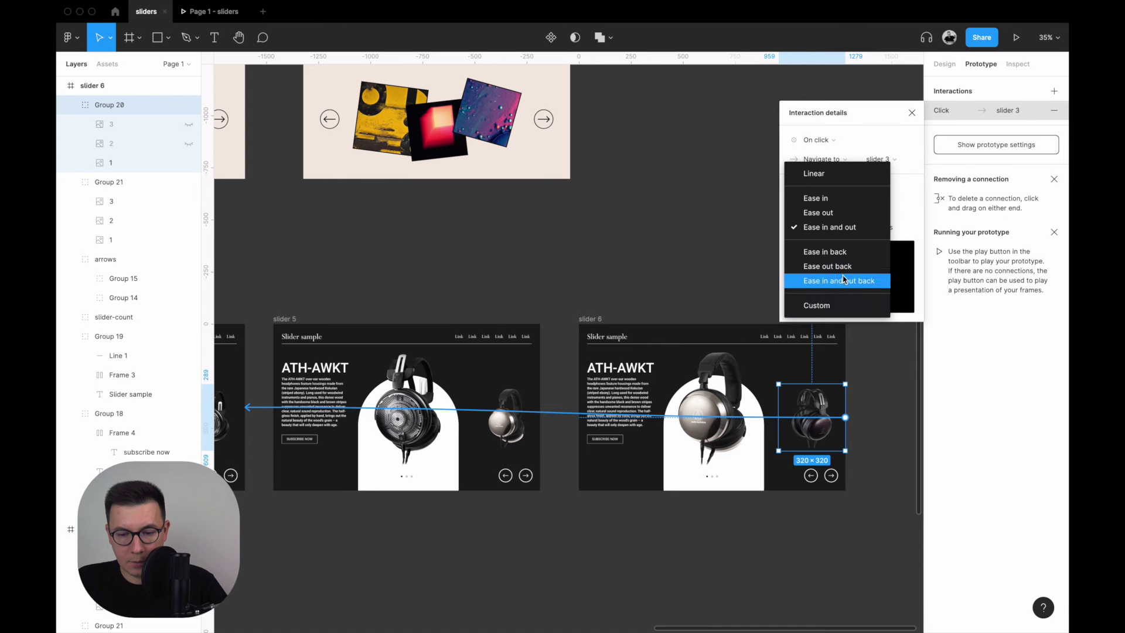
pyautogui.click(843, 305)
pyautogui.moveTo(859, 281); pyautogui.dragTo(850, 266)
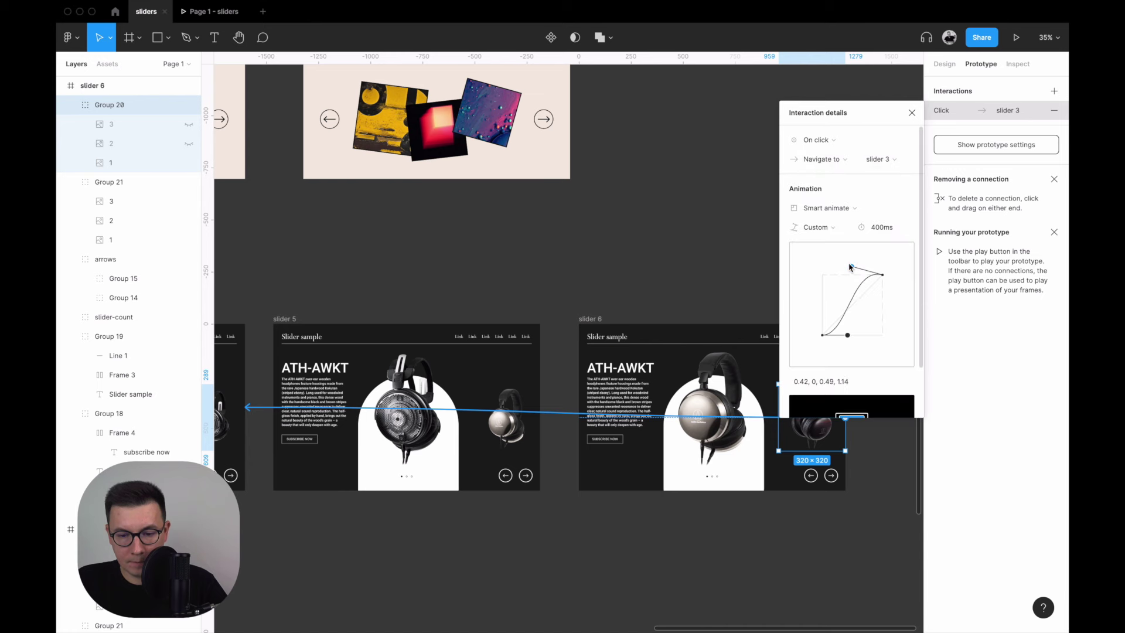
pyautogui.moveTo(848, 337); pyautogui.dragTo(854, 347)
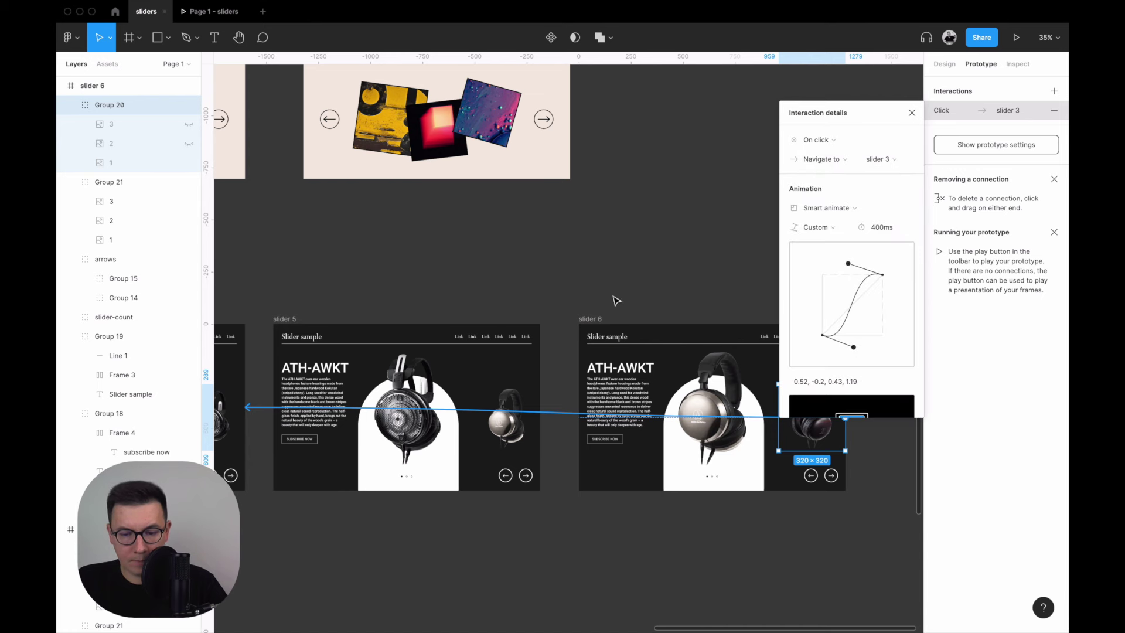
pyautogui.click(654, 258)
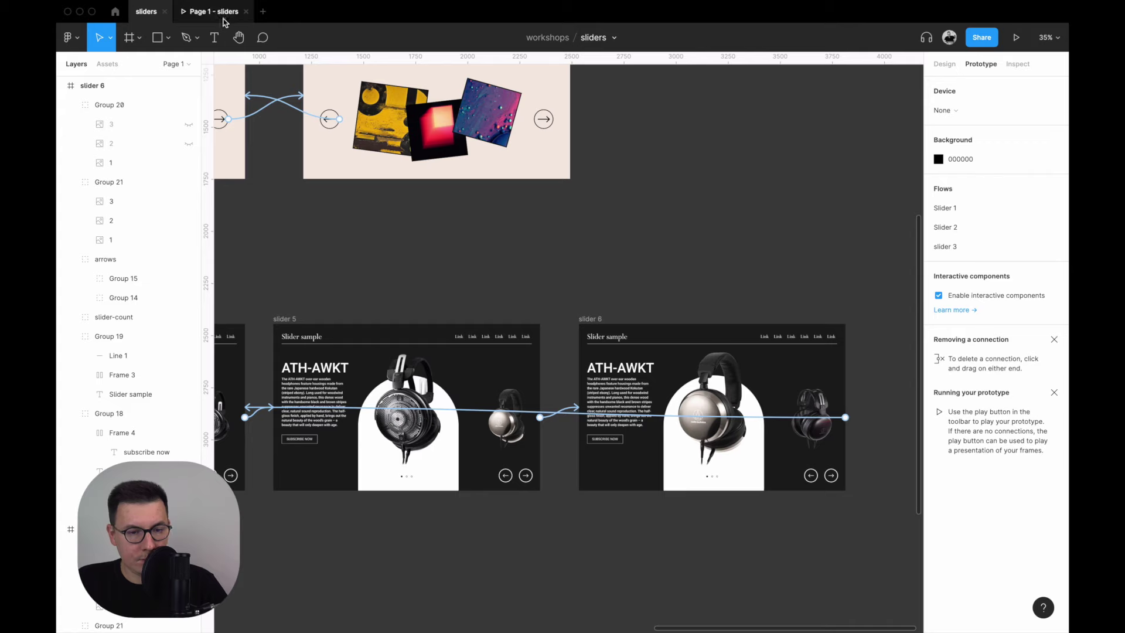
# Play the prototype, click through all headphone slides, then return to the sliders design file.
pyautogui.click(212, 11)
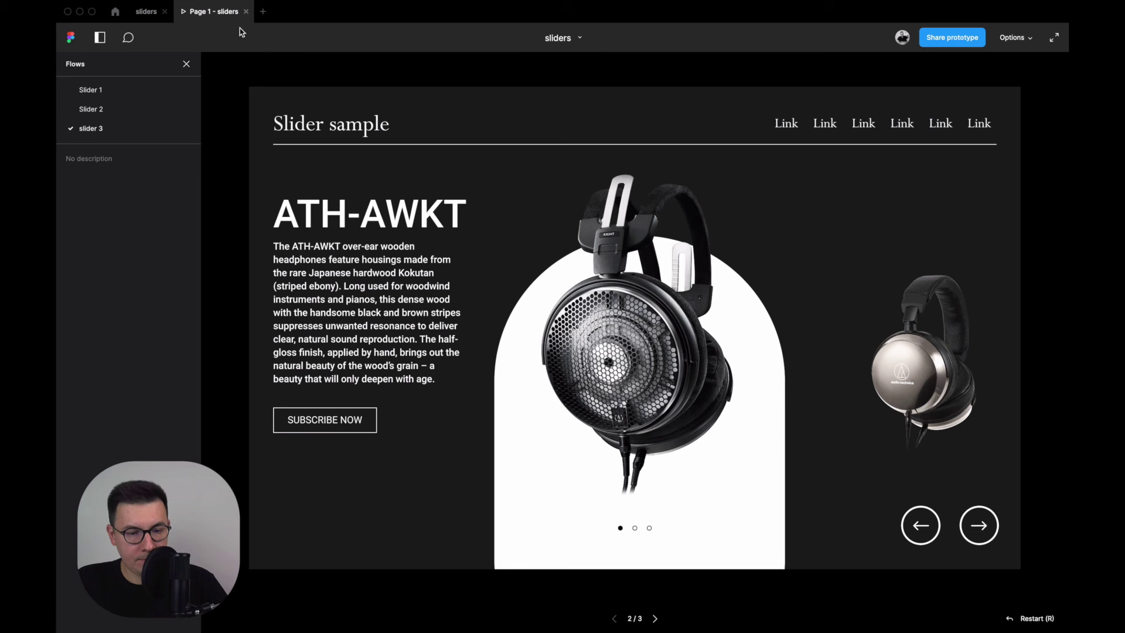
pyautogui.click(892, 340)
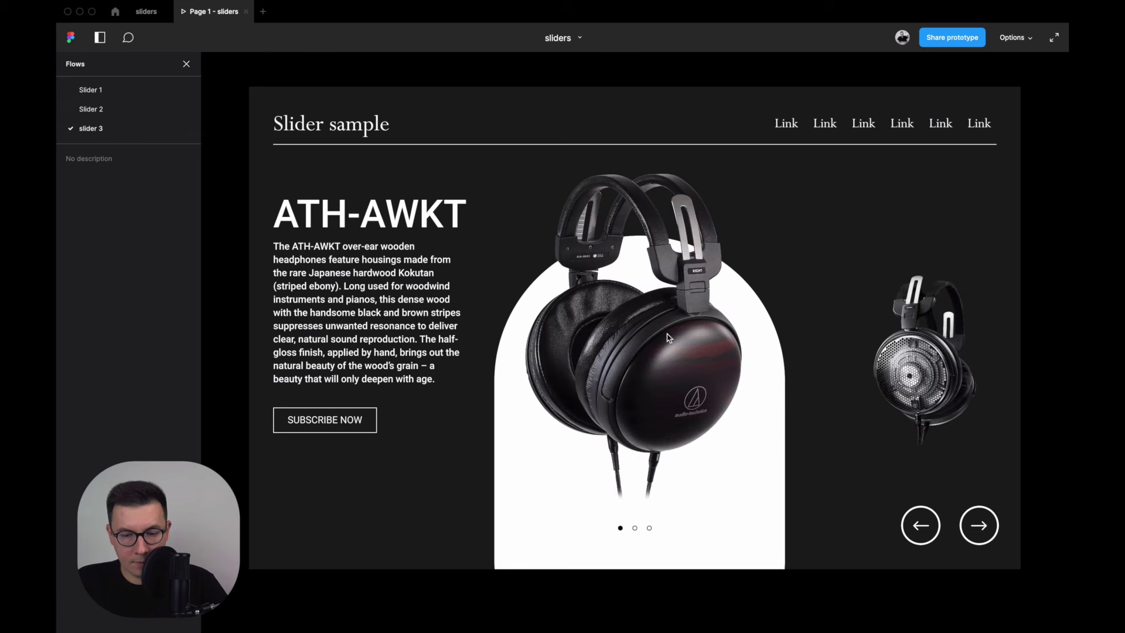
pyautogui.click(927, 366)
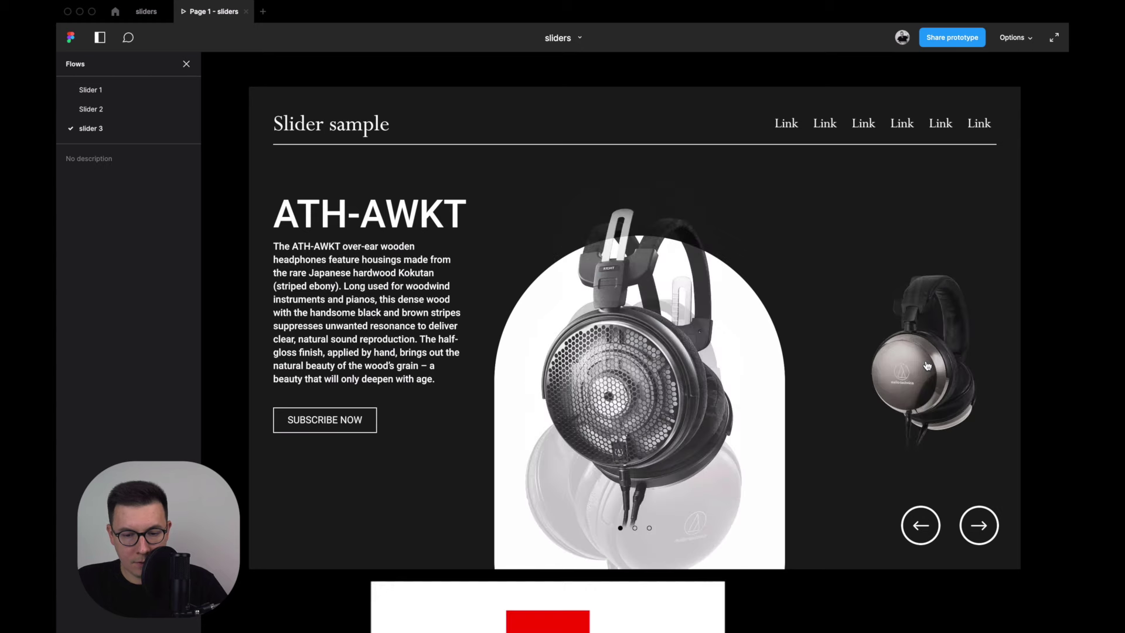
pyautogui.click(936, 366)
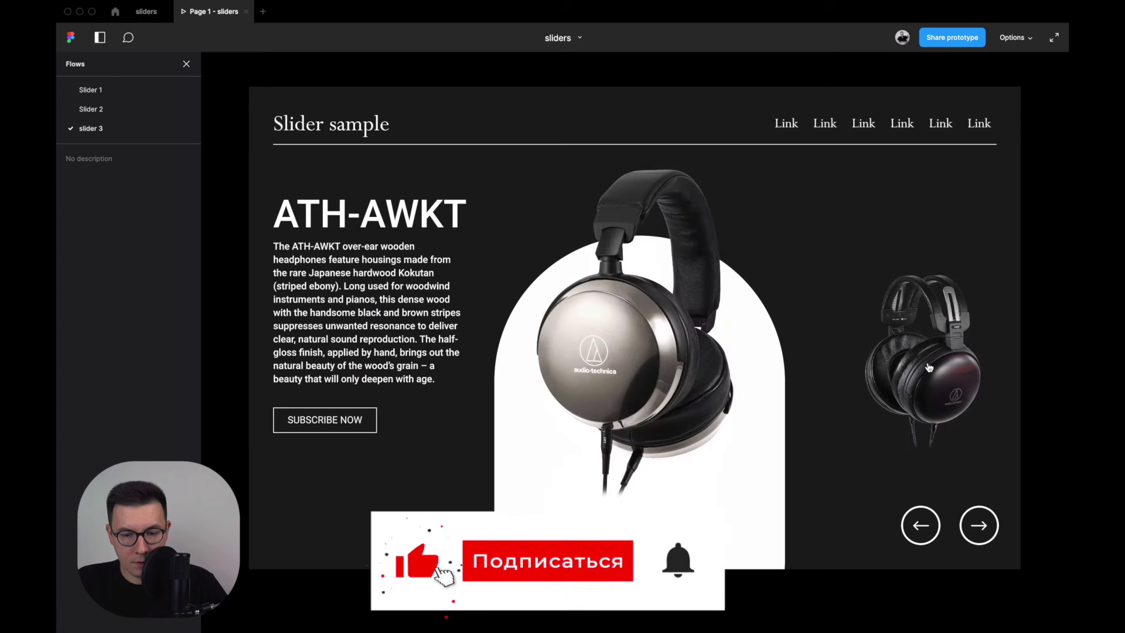
pyautogui.click(932, 367)
pyautogui.click(928, 367)
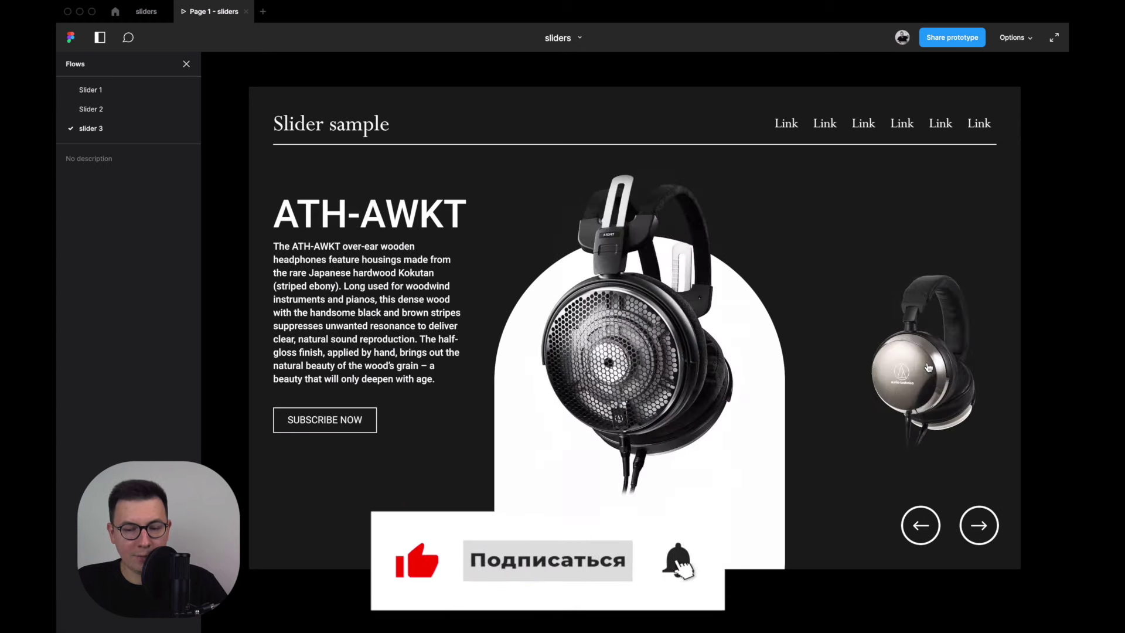
pyautogui.click(929, 367)
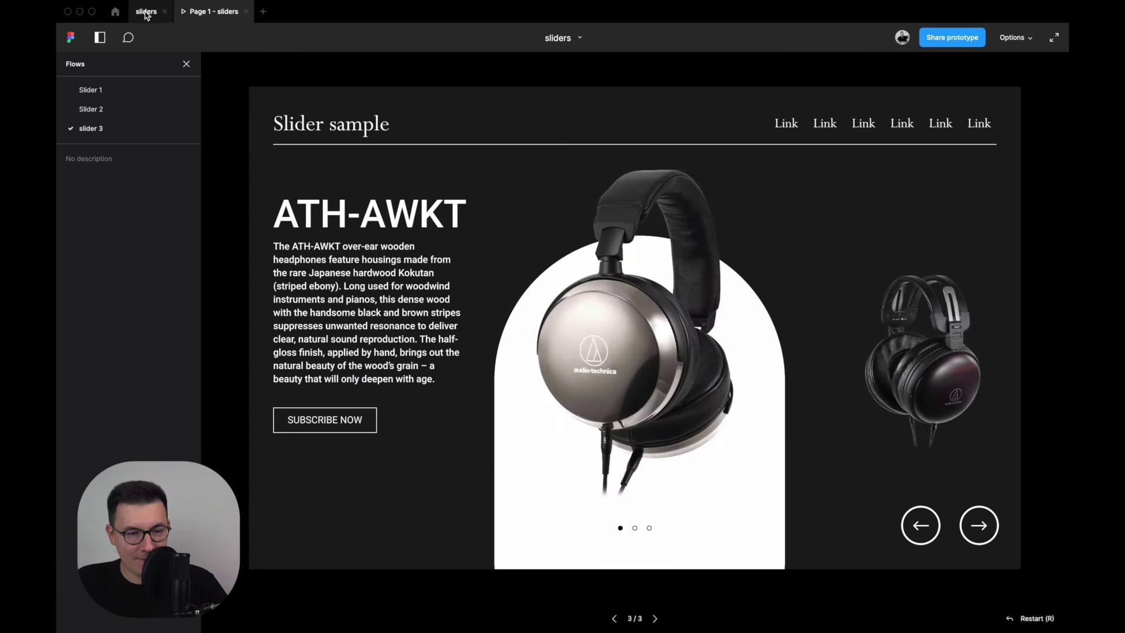
pyautogui.click(146, 12)
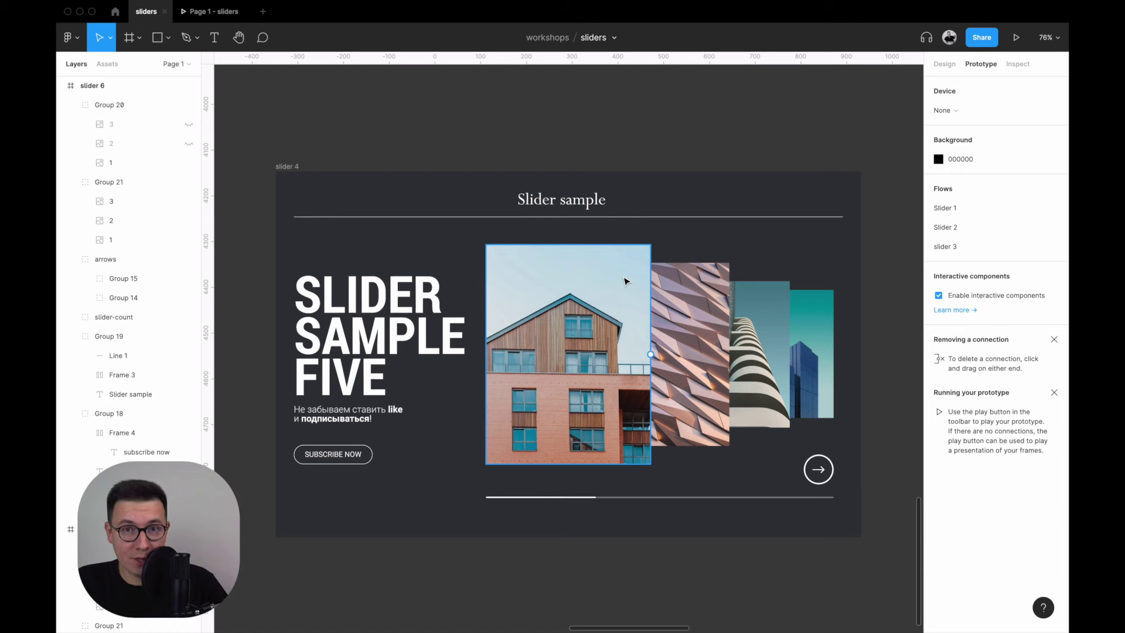
# Show the Design panel, move over to slider 4 and select its 360×480 house photo.
pyautogui.click(945, 65)
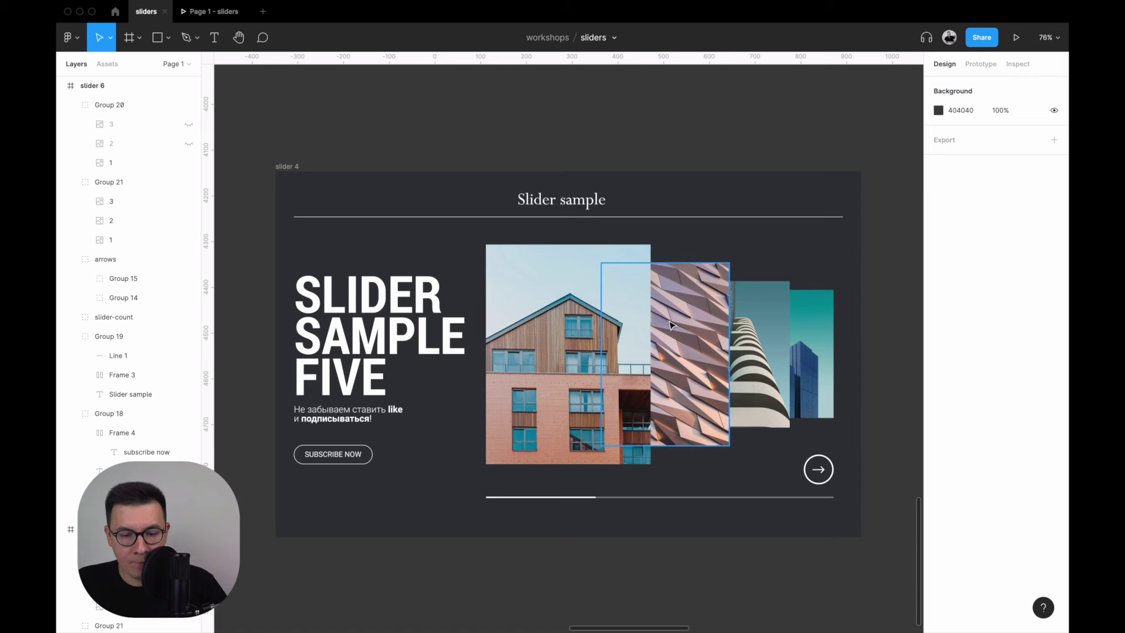
pyautogui.hscroll(2, 577, 381)
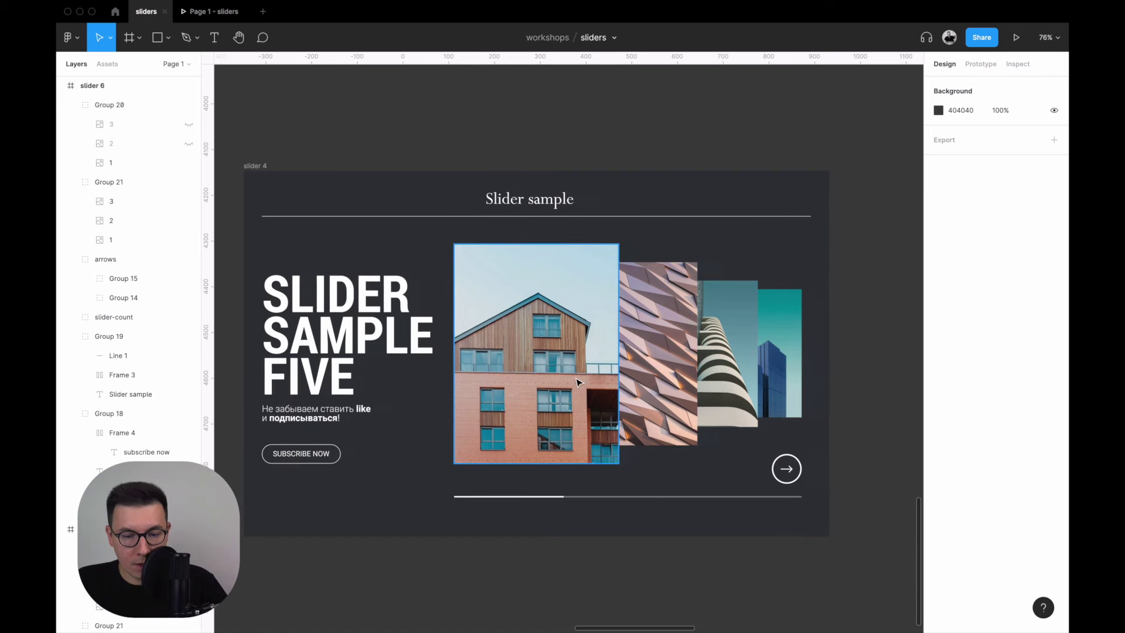
pyautogui.click(550, 356)
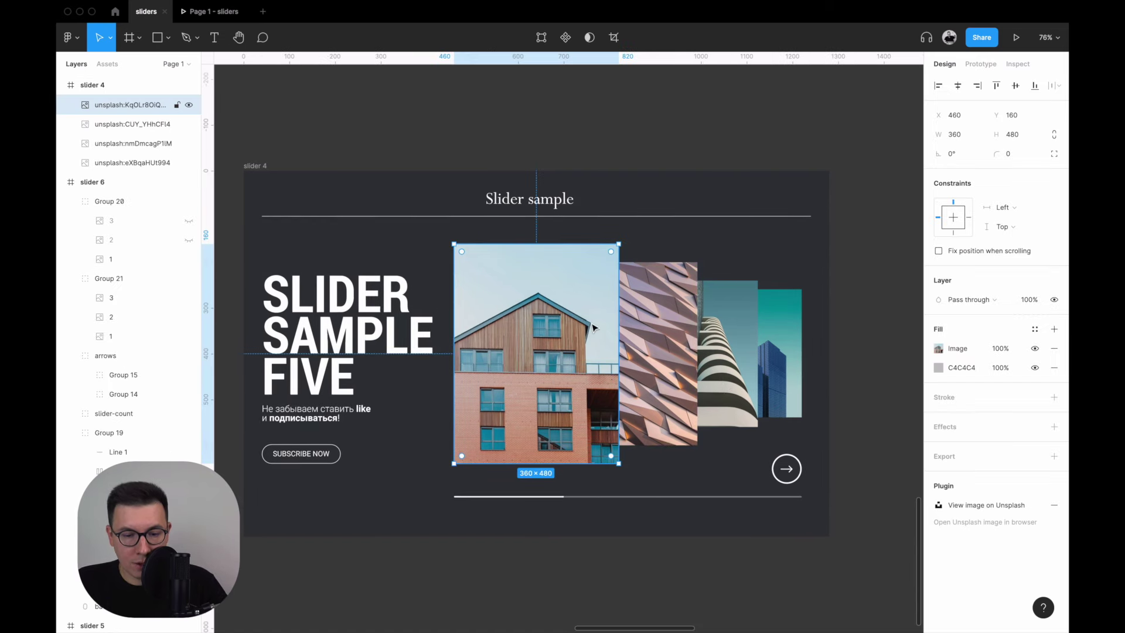
# Frame the house, facade, striped tower and blue towers photos individually as Frames 5–8.
pyautogui.moveTo(536, 352)
pyautogui.rightClick(529, 327)
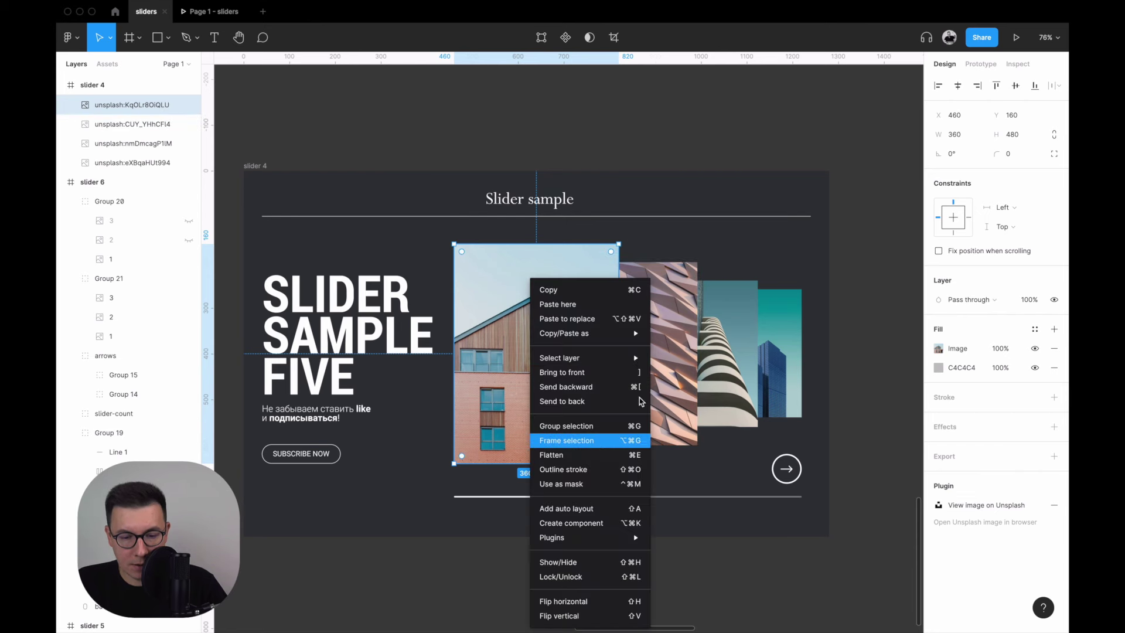
pyautogui.click(621, 440)
pyautogui.click(666, 352)
pyautogui.rightClick(666, 352)
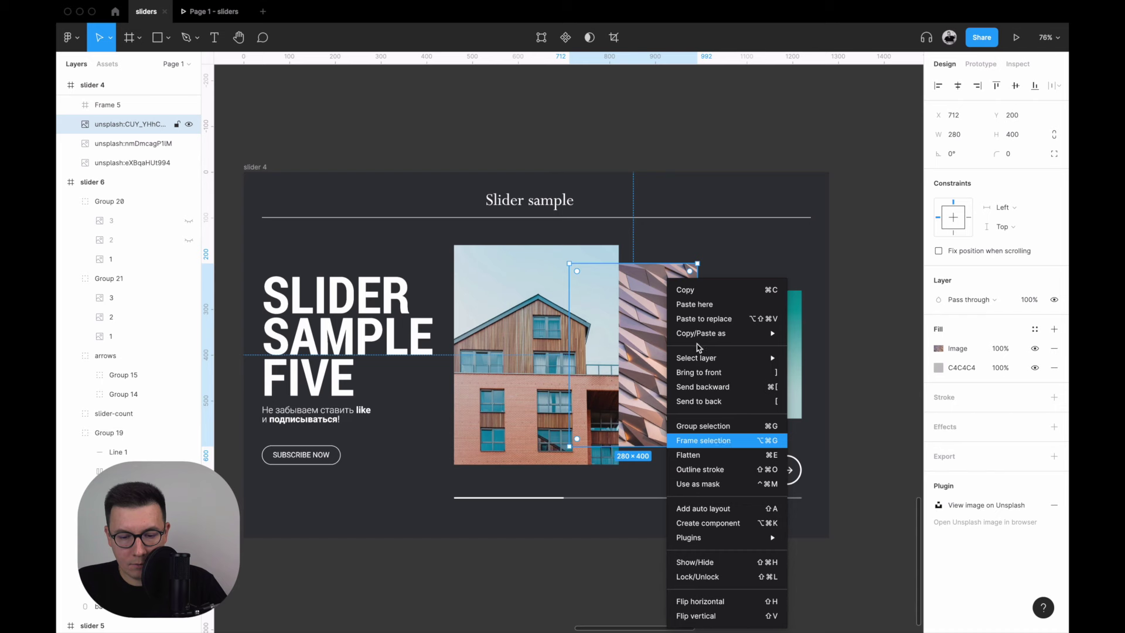
pyautogui.click(704, 440)
pyautogui.click(727, 282)
pyautogui.rightClick(727, 280)
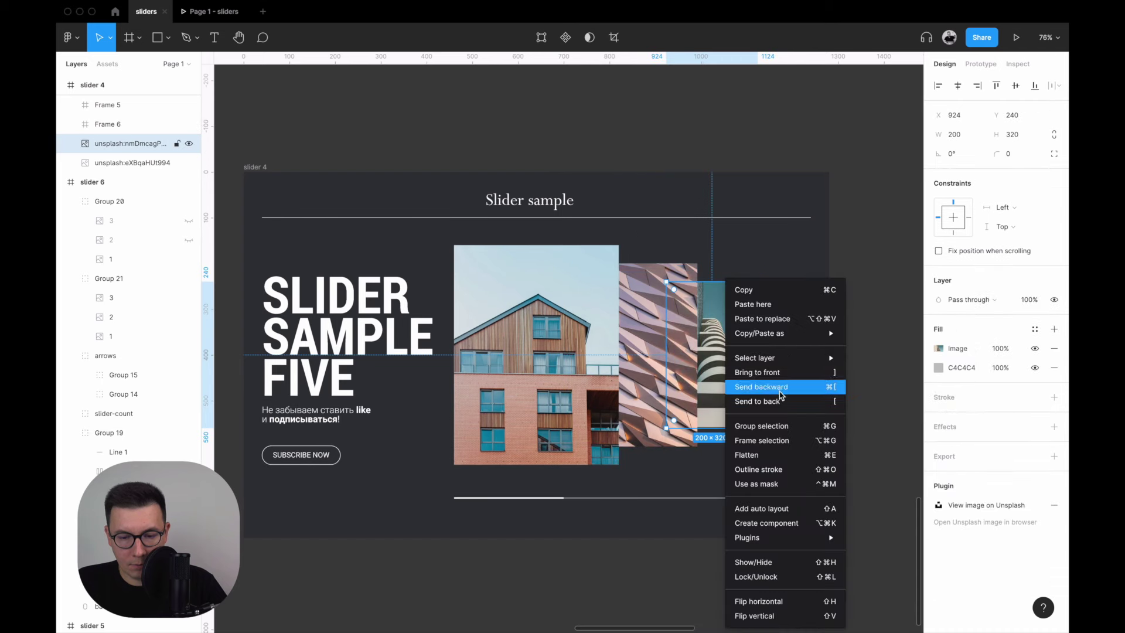
pyautogui.click(762, 440)
pyautogui.scroll(-1, 762, 440)
pyautogui.click(783, 281)
pyautogui.rightClick(783, 281)
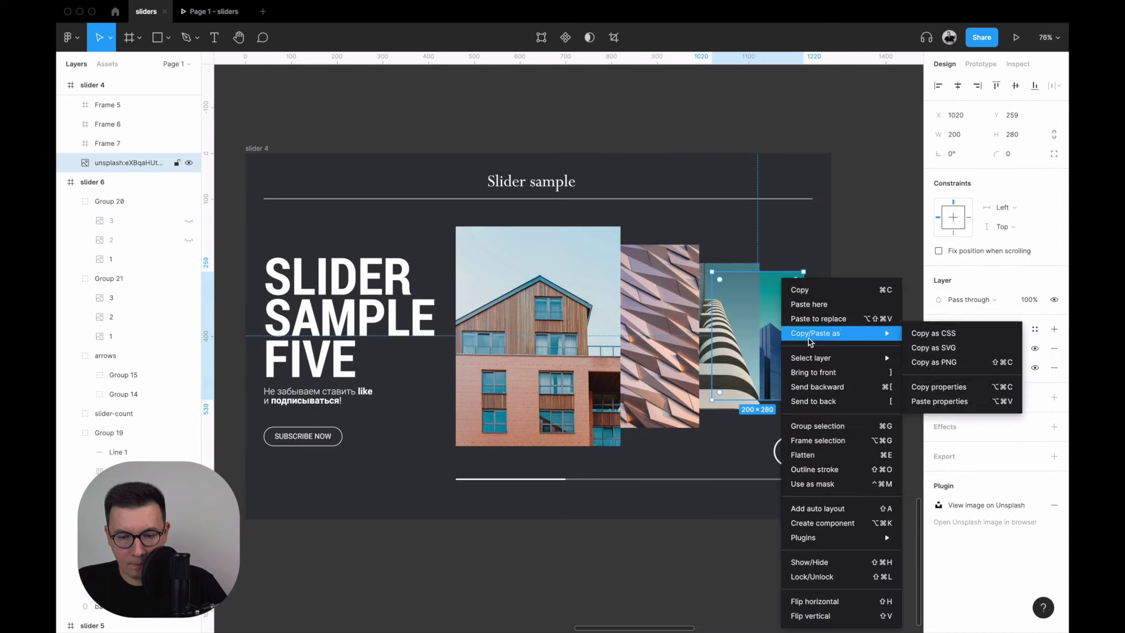
pyautogui.click(844, 440)
pyautogui.click(871, 317)
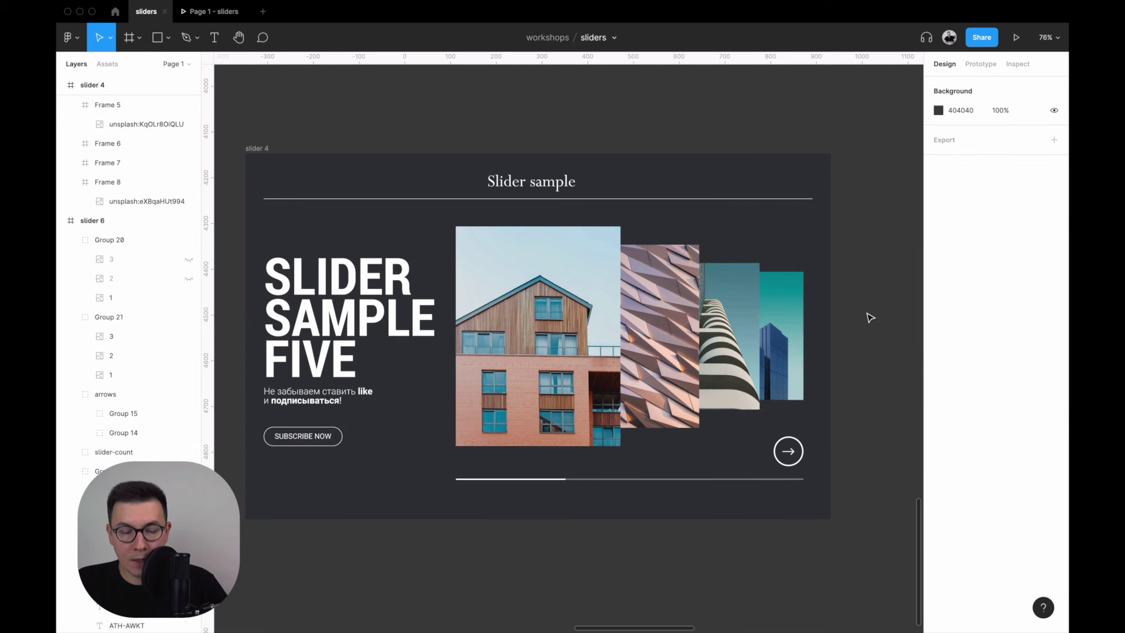
pyautogui.doubleClick(668, 302)
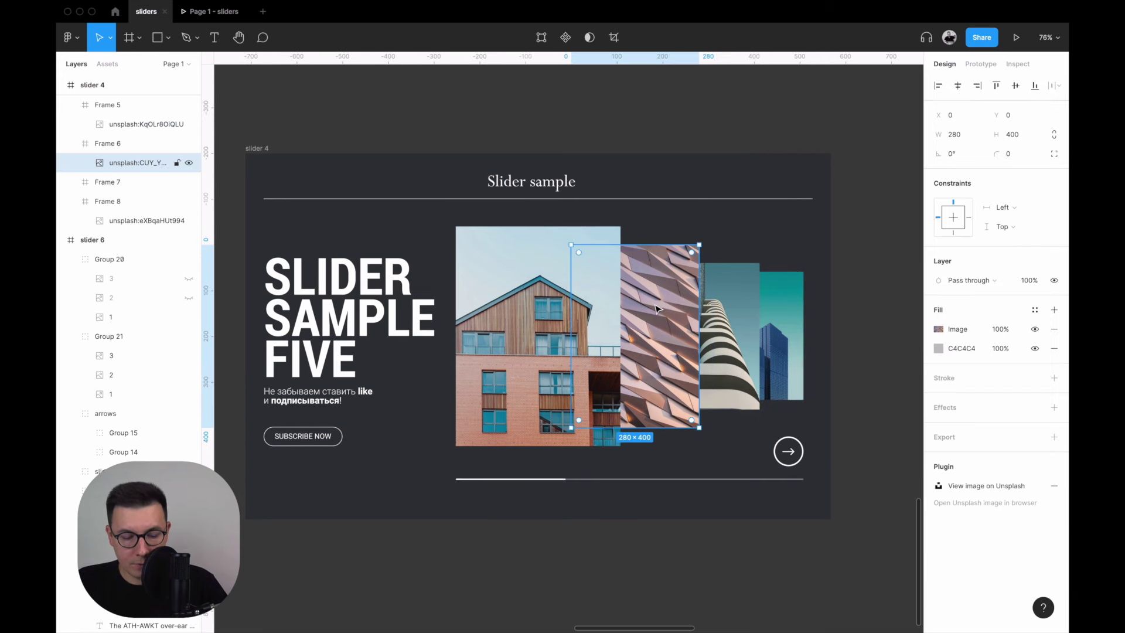
# Paste the facade photo into Frame 5 and the tower photo into Frame 6.
pyautogui.click(519, 295)
pyautogui.moveTo(146, 124)
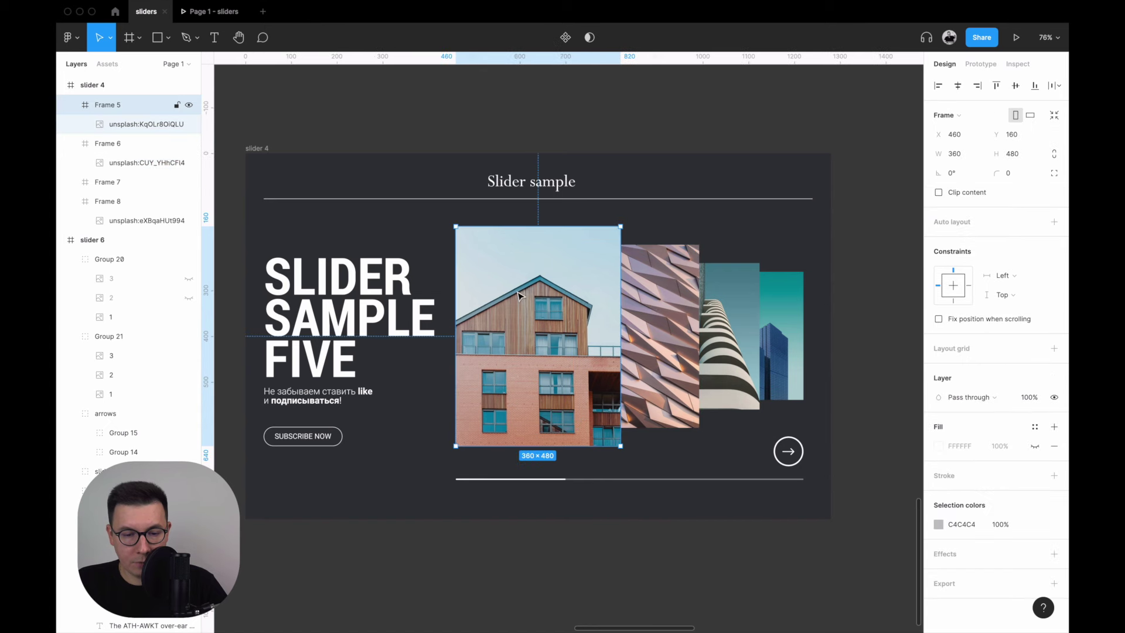
pyautogui.hotkey('ctrl', 'v')
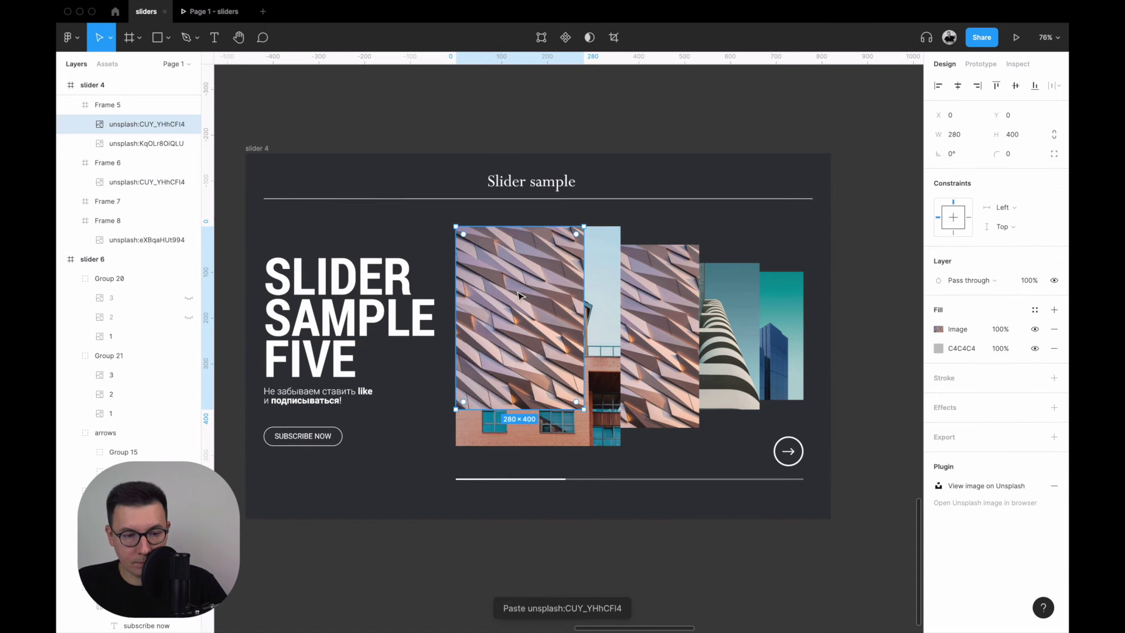
pyautogui.click(734, 334)
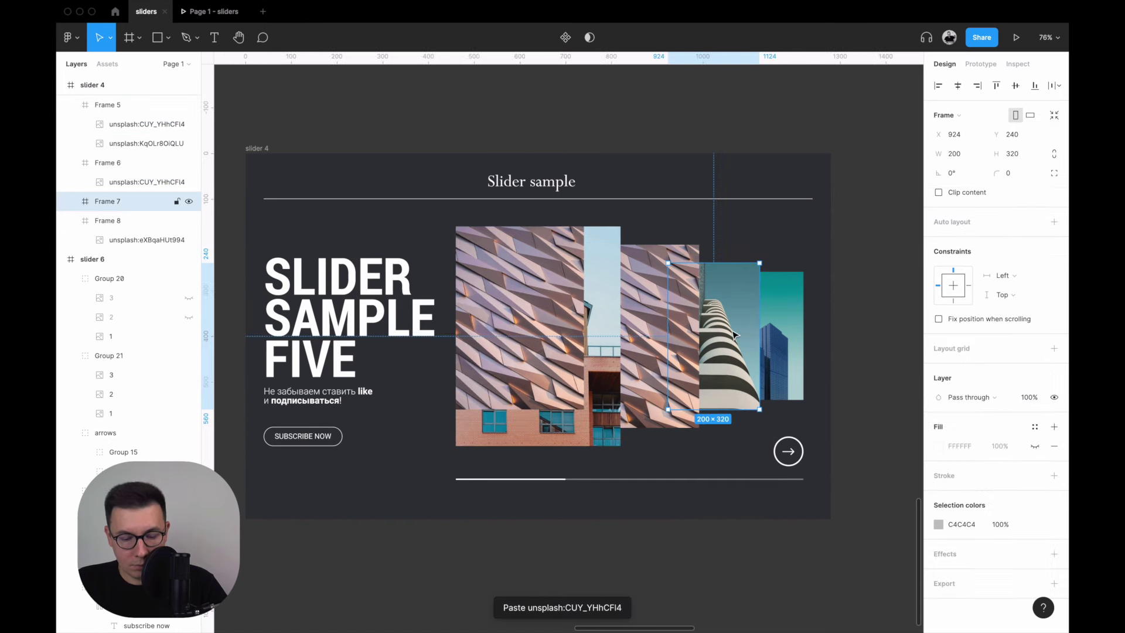
pyautogui.doubleClick(733, 335)
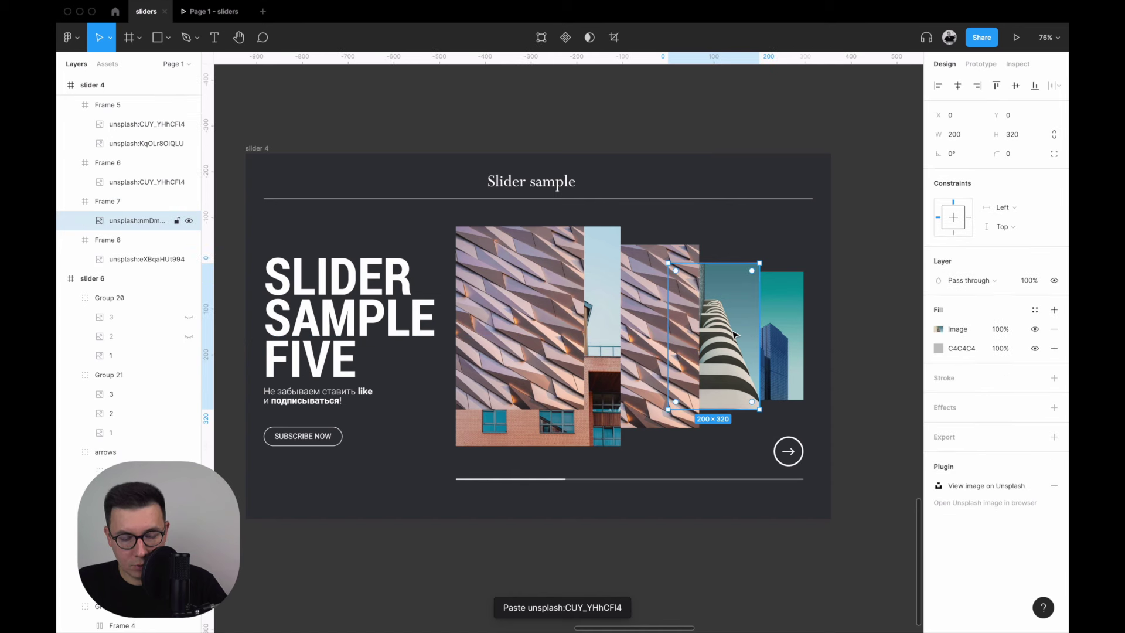
pyautogui.click(646, 313)
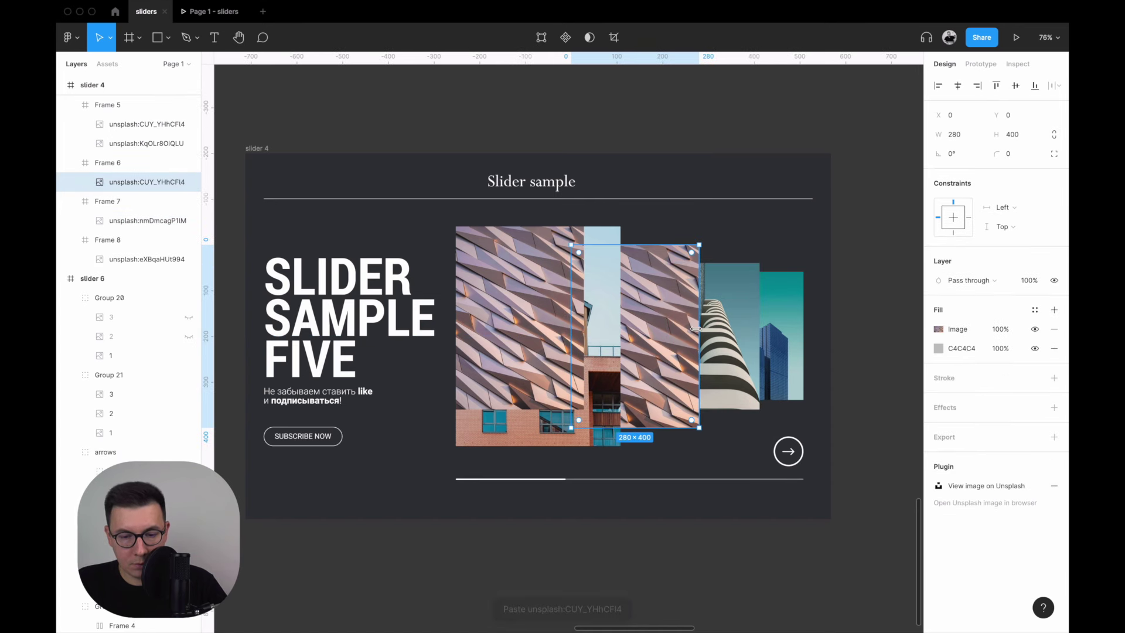
pyautogui.hotkey('ctrl', 'v')
# Paste the blue towers photo into Frame 7 and a house photo copy into Frame 8.
pyautogui.click(785, 334)
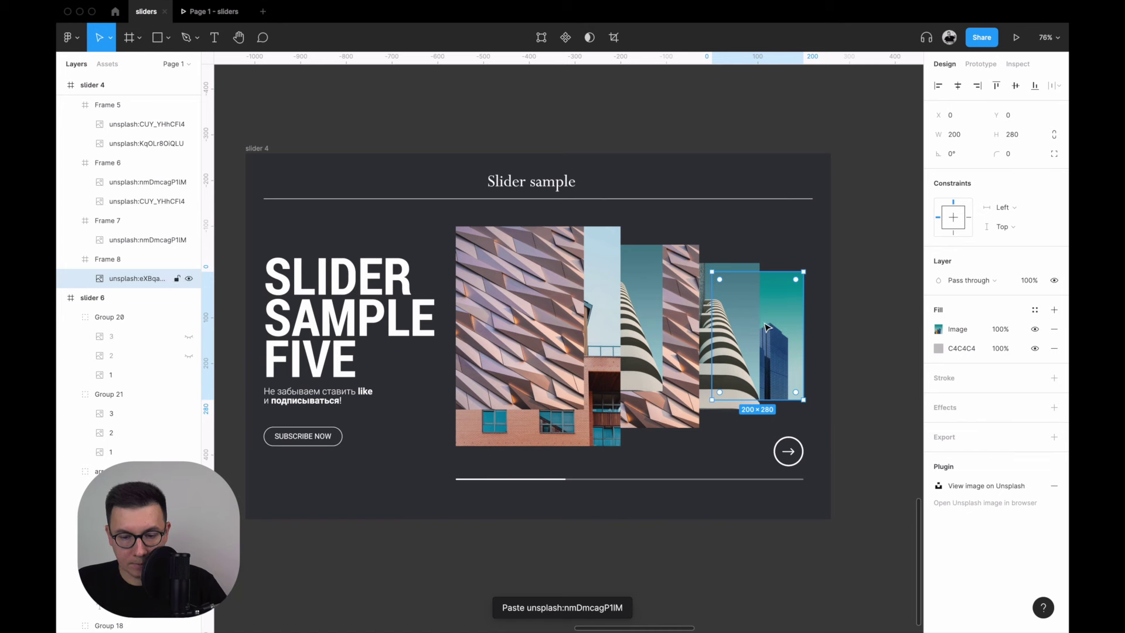
pyautogui.click(740, 326)
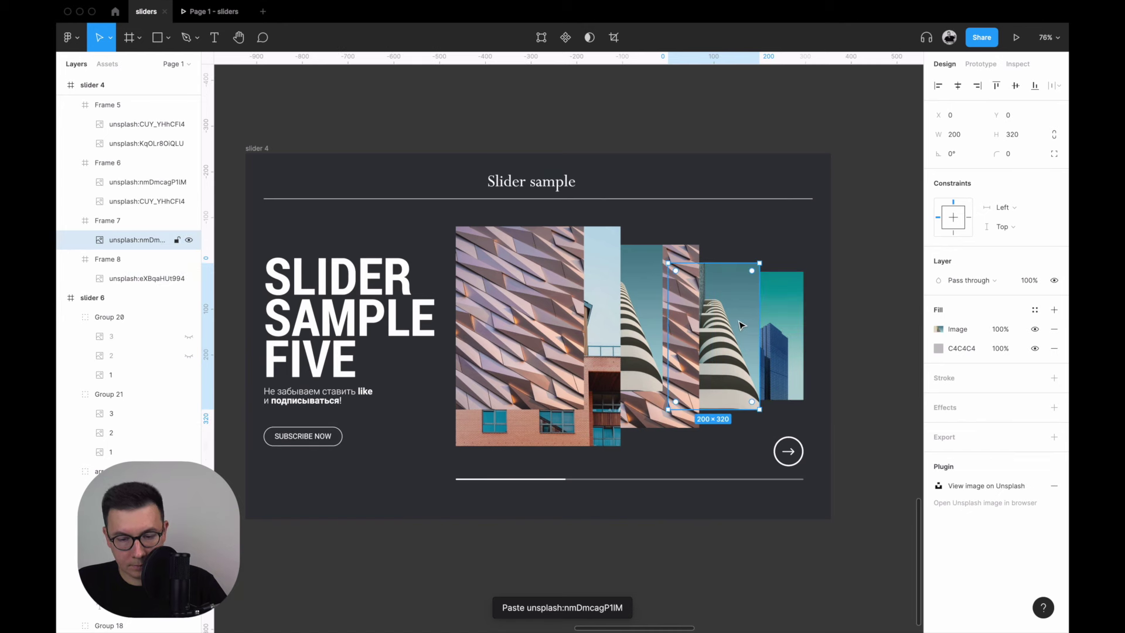
pyautogui.hotkey('ctrl', 'v')
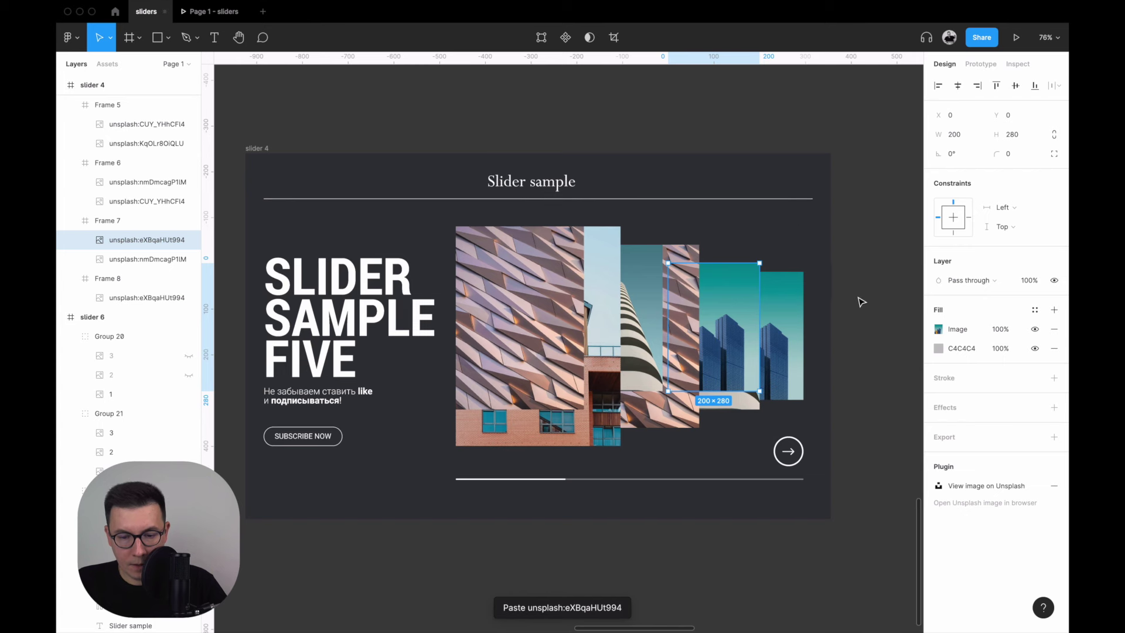
pyautogui.click(847, 313)
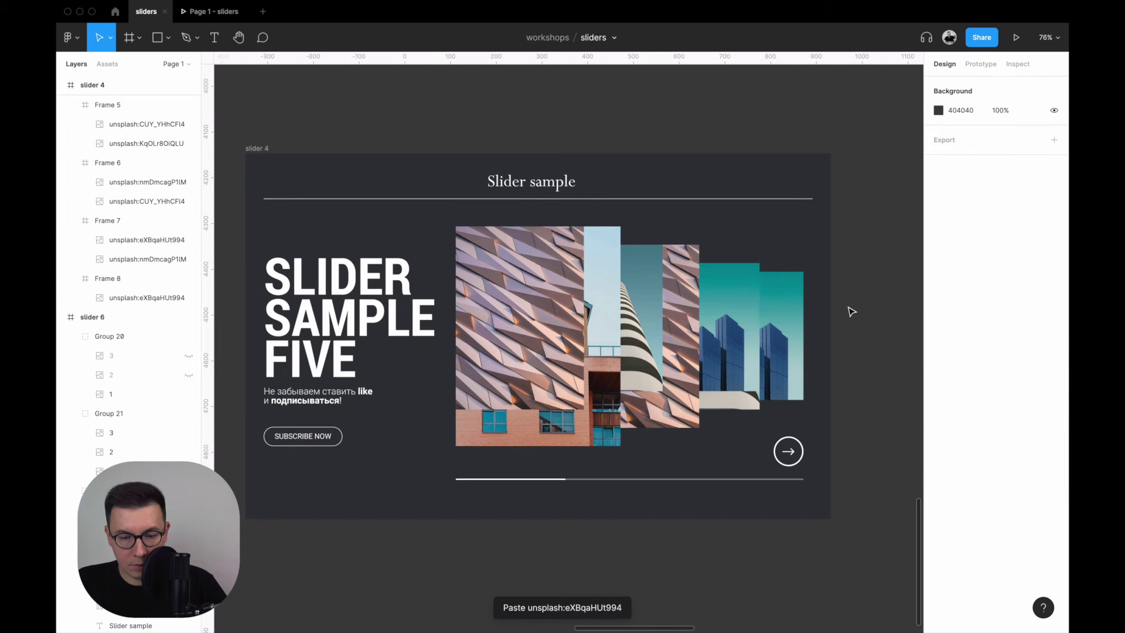
pyautogui.click(568, 433)
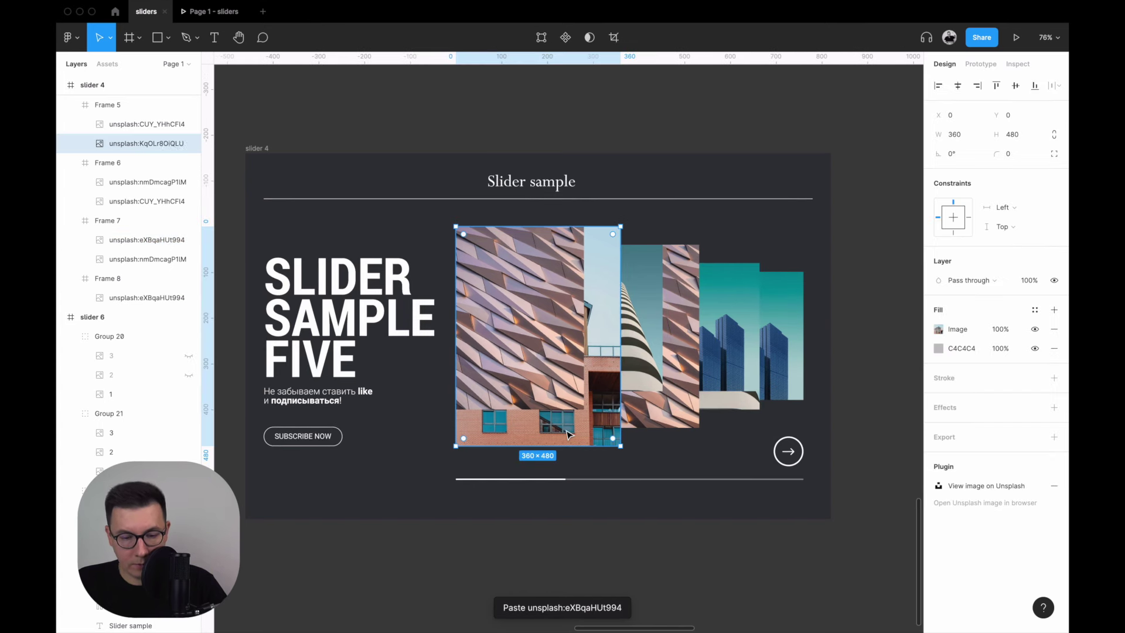
pyautogui.hotkey('ctrl', 'c')
pyautogui.click(797, 336)
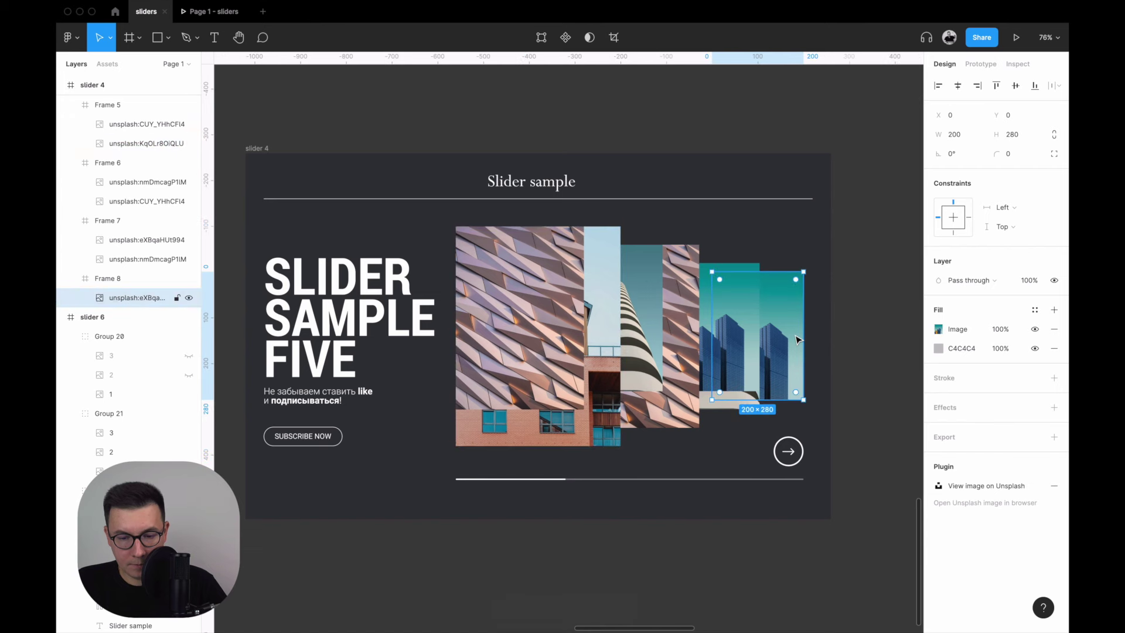
pyautogui.hotkey('ctrl', 'v')
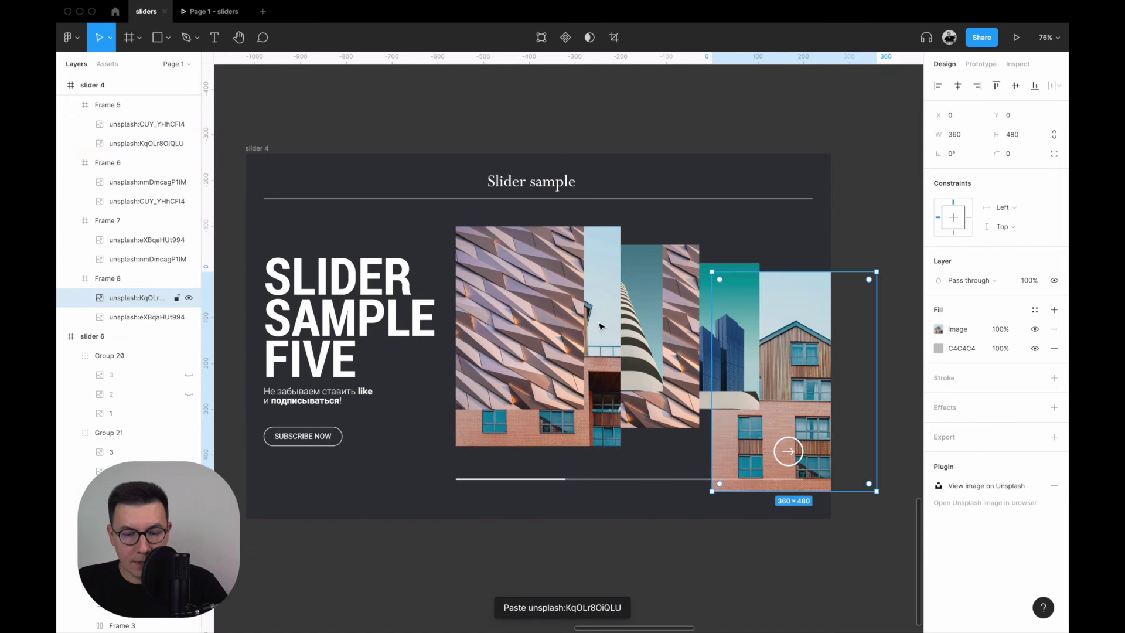
pyautogui.click(834, 249)
# Resize Frame 5's facade copy to 360×480, slide it past the house, and enable Clip content.
pyautogui.click(535, 319)
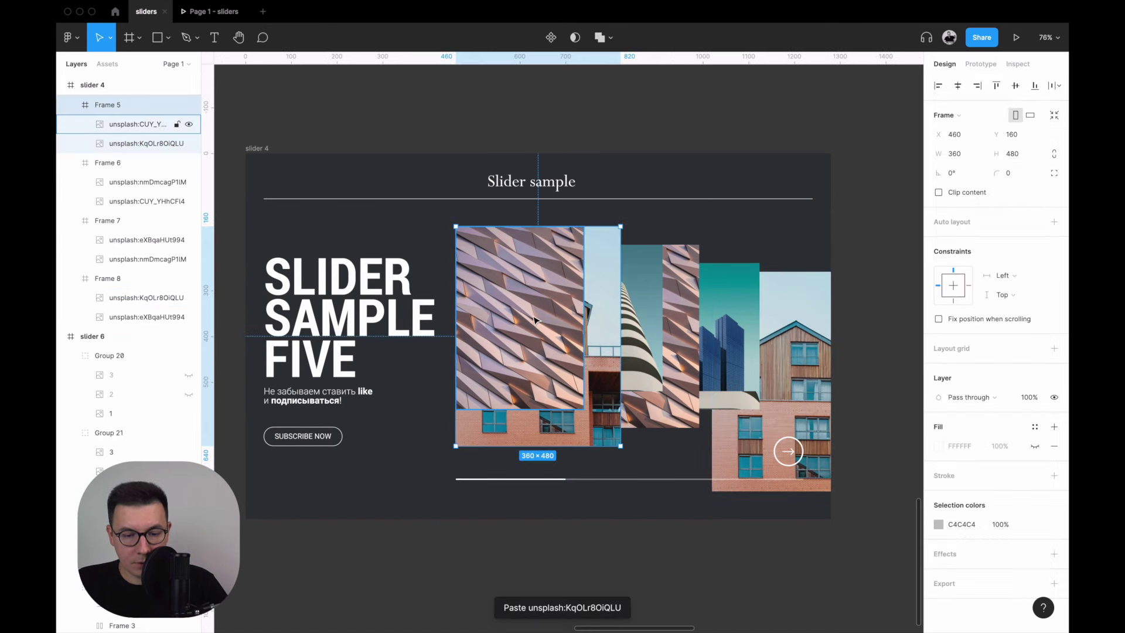
pyautogui.click(540, 354)
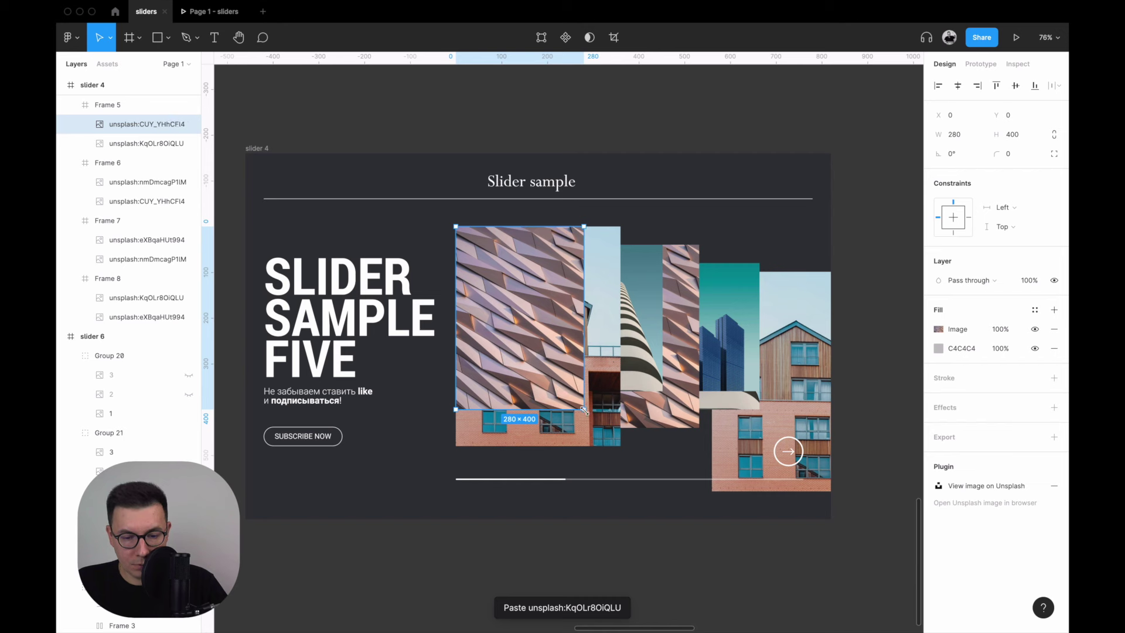
pyautogui.moveTo(584, 409); pyautogui.dragTo(630, 449)
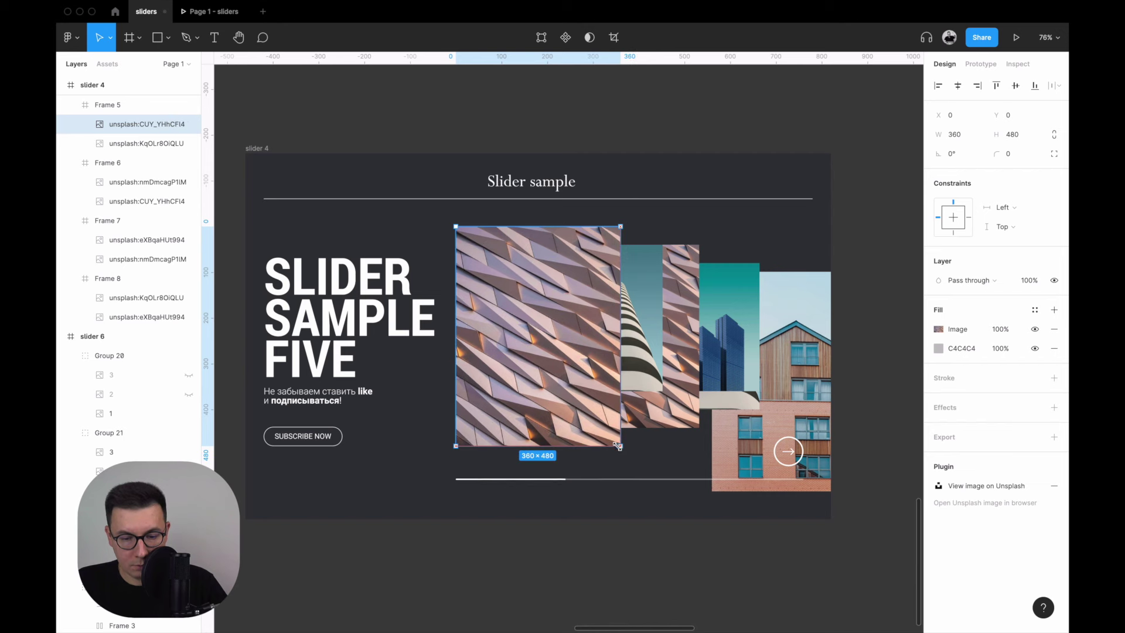
pyautogui.moveTo(618, 350)
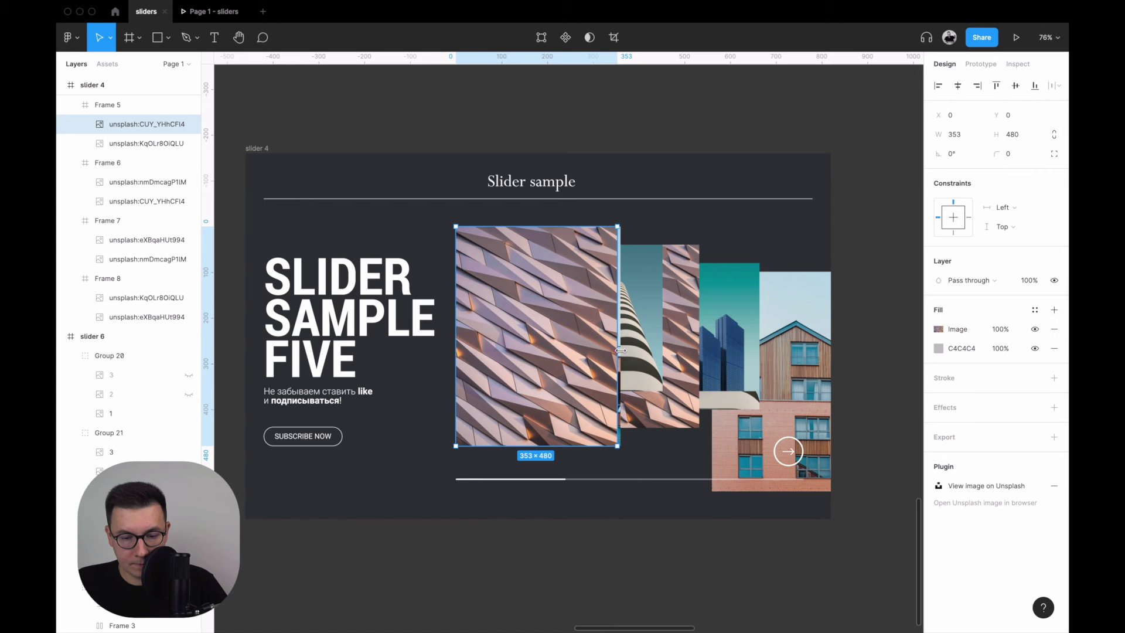
pyautogui.moveTo(621, 351); pyautogui.dragTo(623, 350)
pyautogui.moveTo(496, 324); pyautogui.dragTo(573, 326)
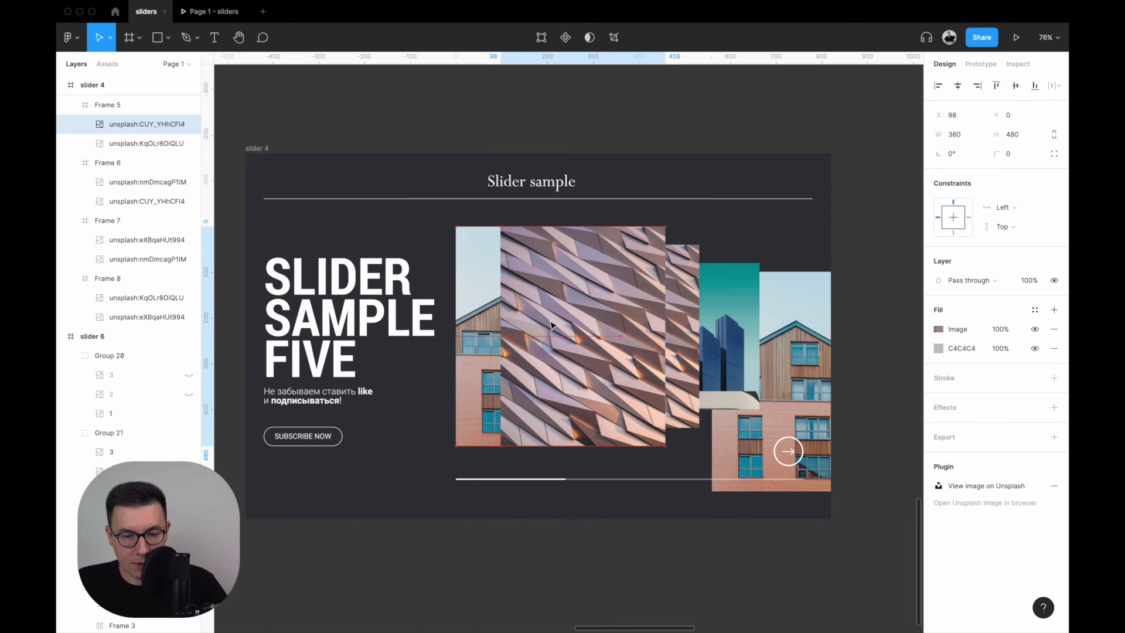
pyautogui.moveTo(574, 327); pyautogui.dragTo(639, 327)
pyautogui.click(586, 322)
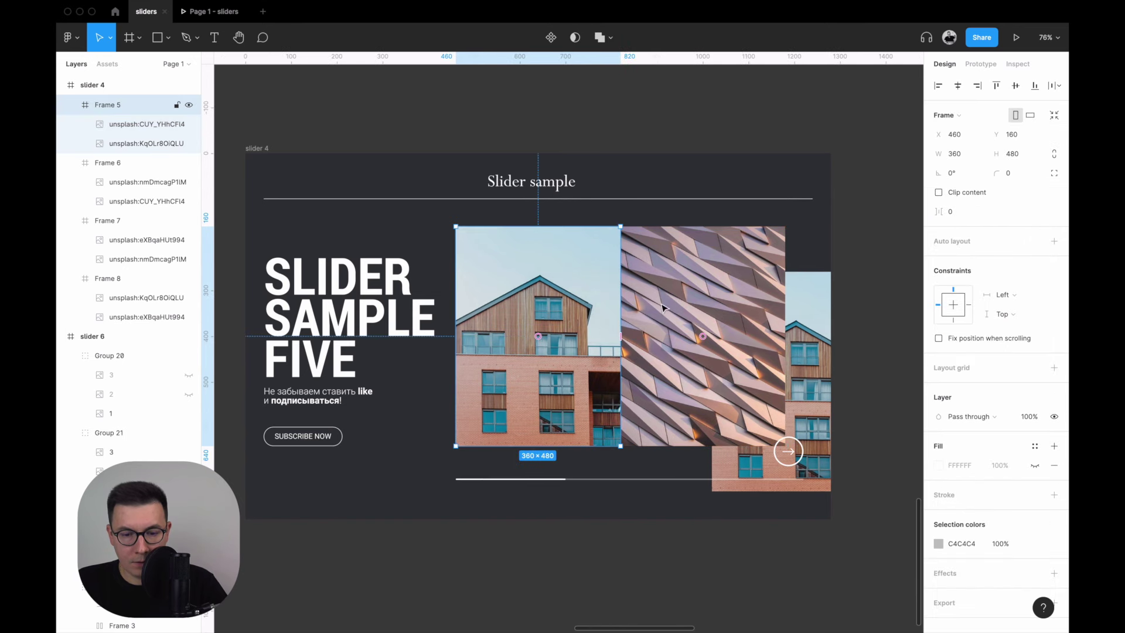
pyautogui.click(938, 192)
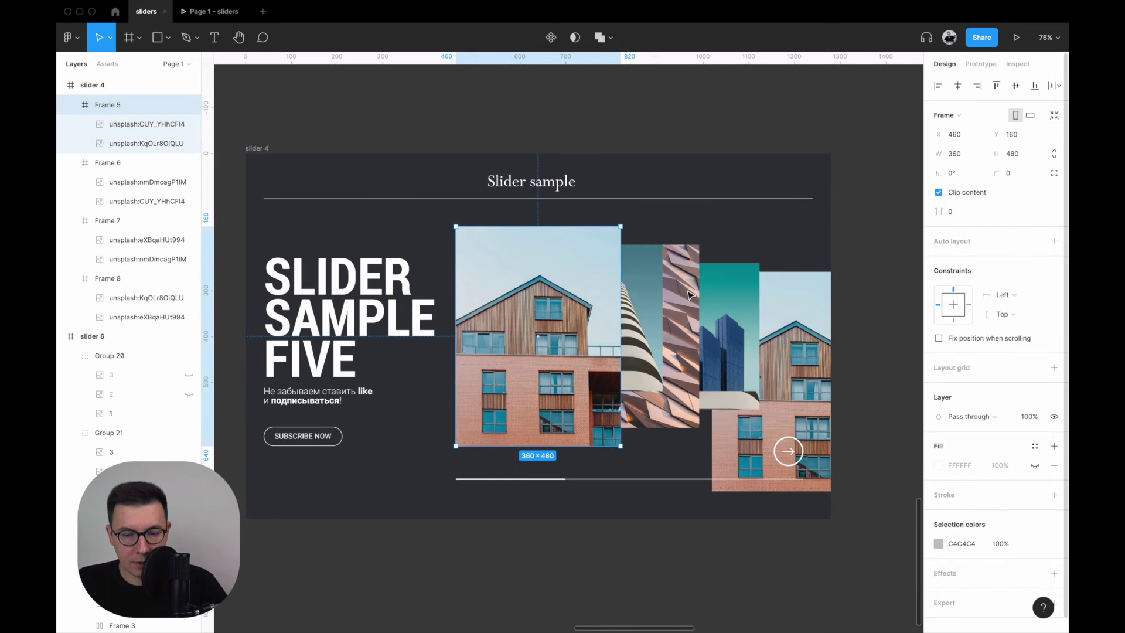
# Resize the striped tower image inside Frame 6 to 280×400 so it fills the frame.
pyautogui.doubleClick(647, 337)
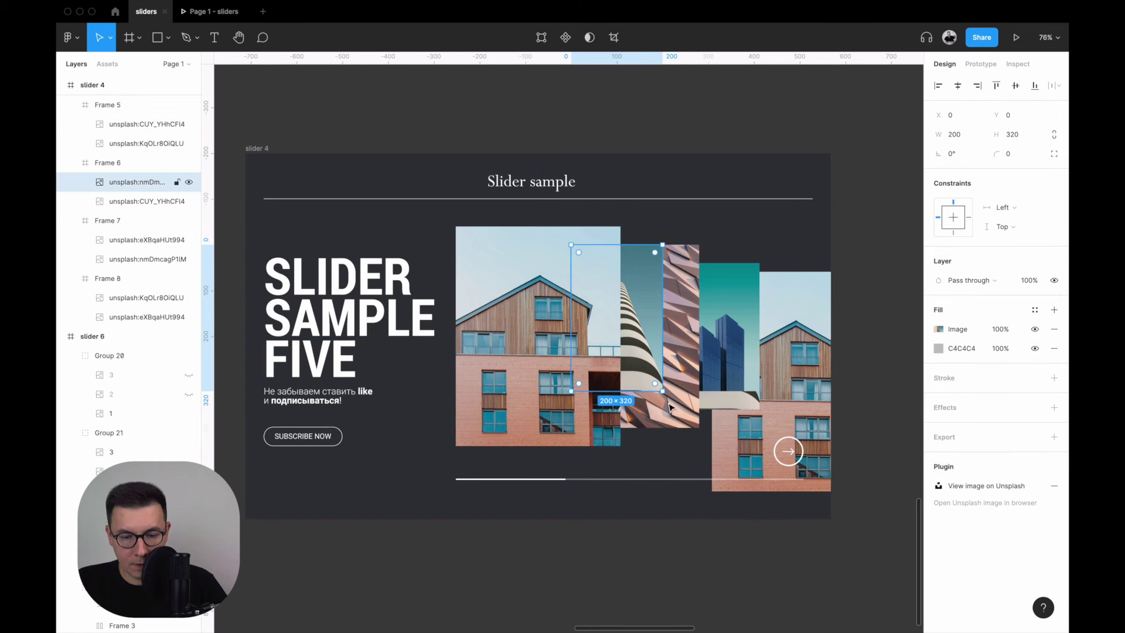
pyautogui.moveTo(634, 389); pyautogui.dragTo(633, 427)
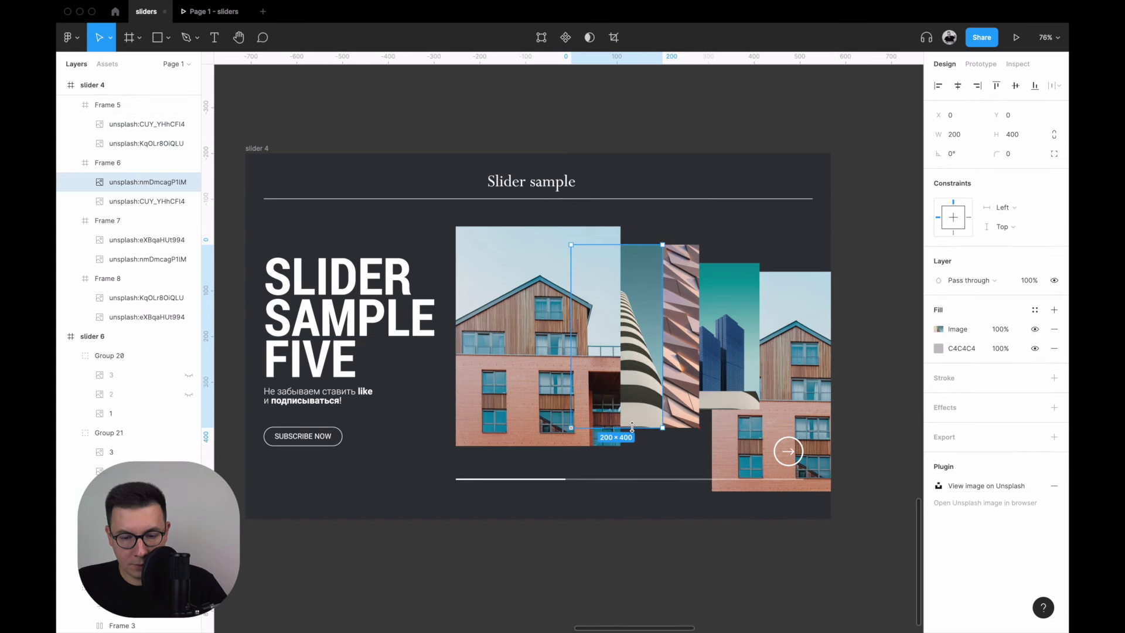
pyautogui.moveTo(627, 326); pyautogui.dragTo(640, 326)
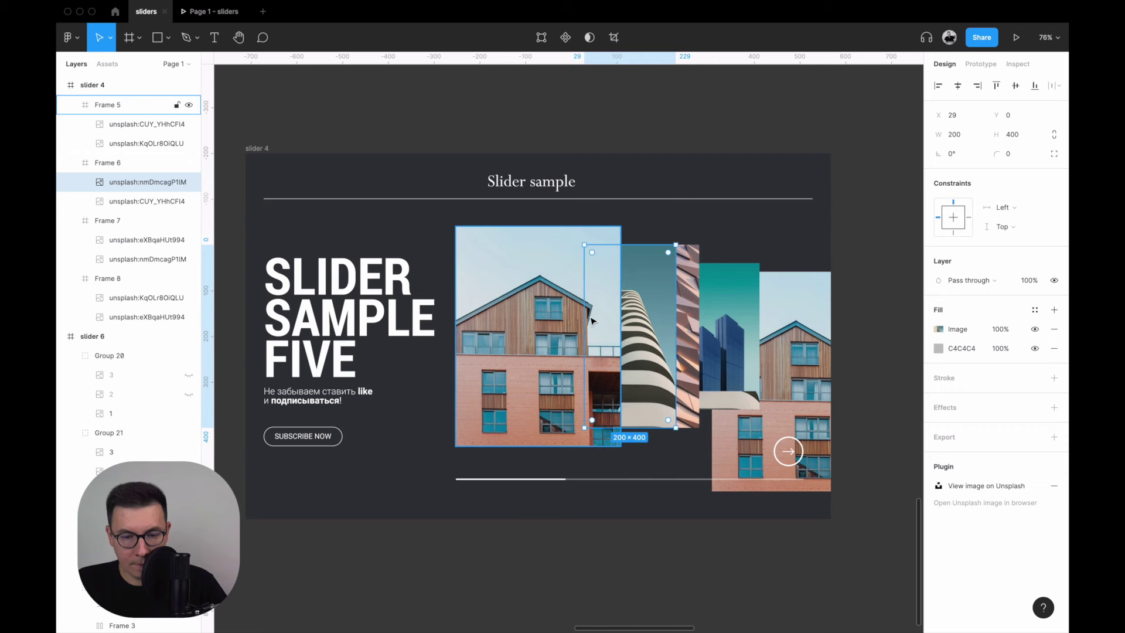
pyautogui.moveTo(581, 316); pyautogui.dragTo(569, 316)
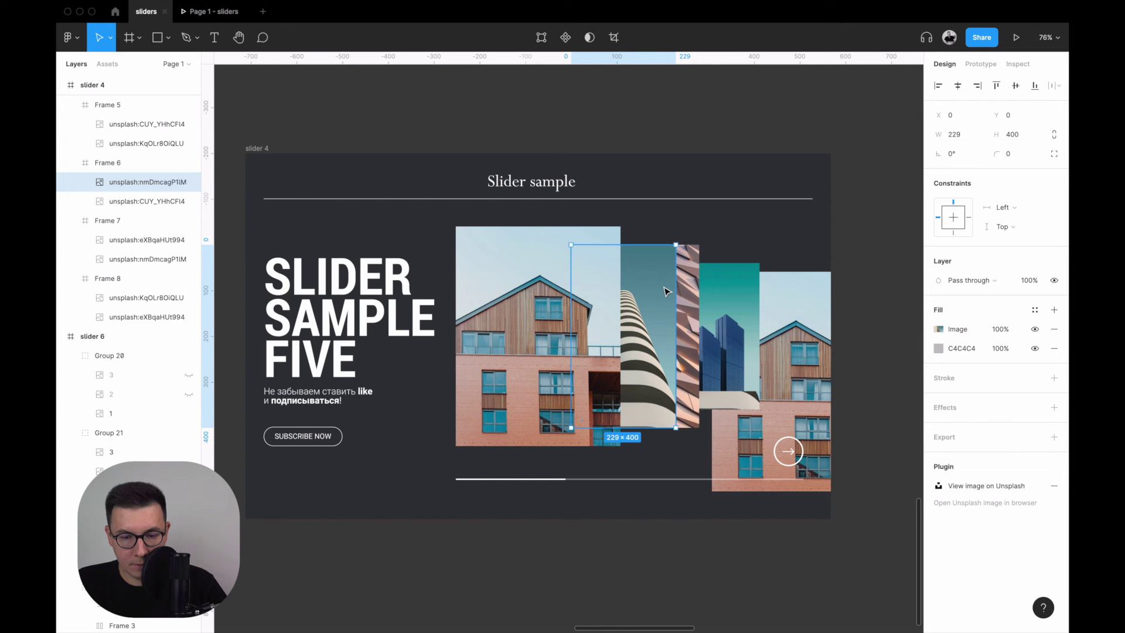
pyautogui.moveTo(677, 364); pyautogui.dragTo(696, 361)
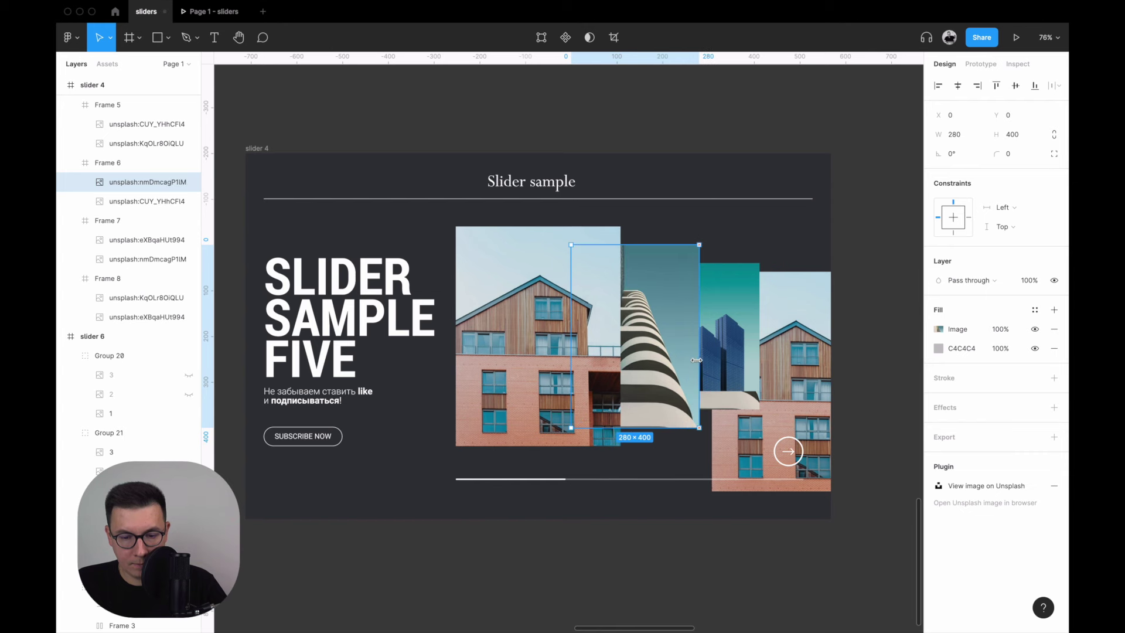
# Slide the tower image right to X 280 and turn on Clip content for Frame 6.
pyautogui.moveTo(640, 340); pyautogui.dragTo(768, 344)
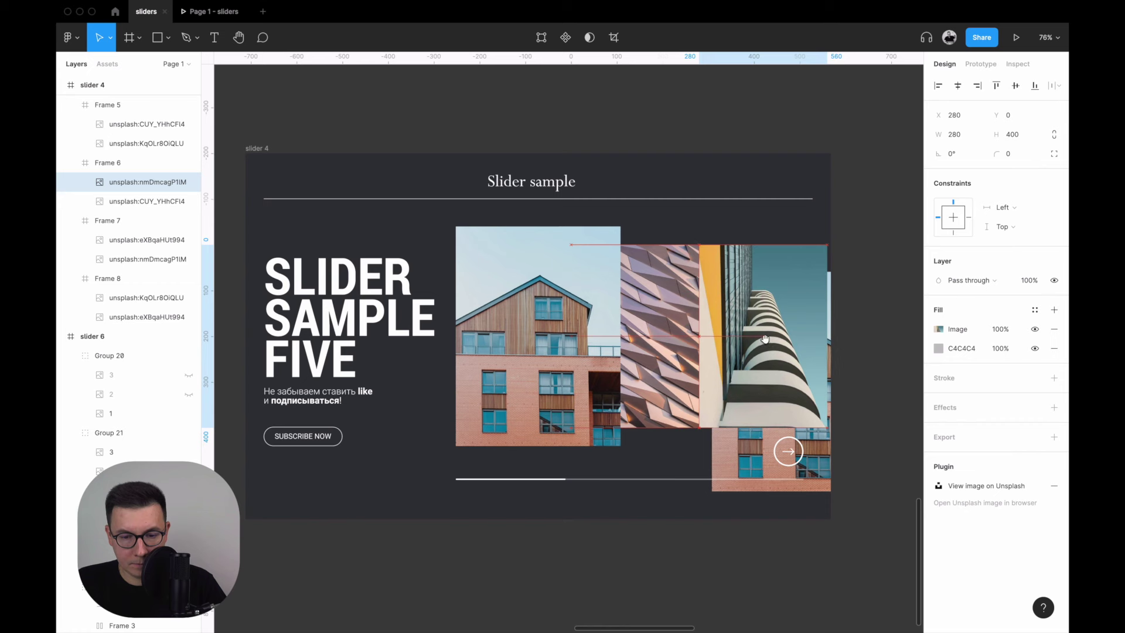
pyautogui.press('Escape')
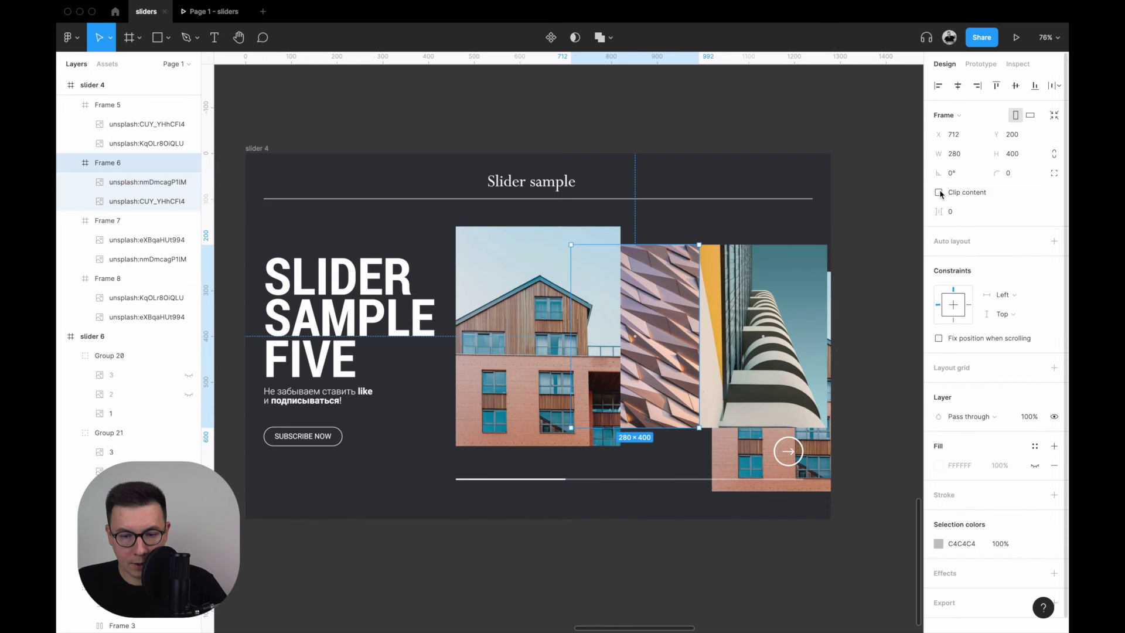
pyautogui.click(939, 193)
pyautogui.click(737, 362)
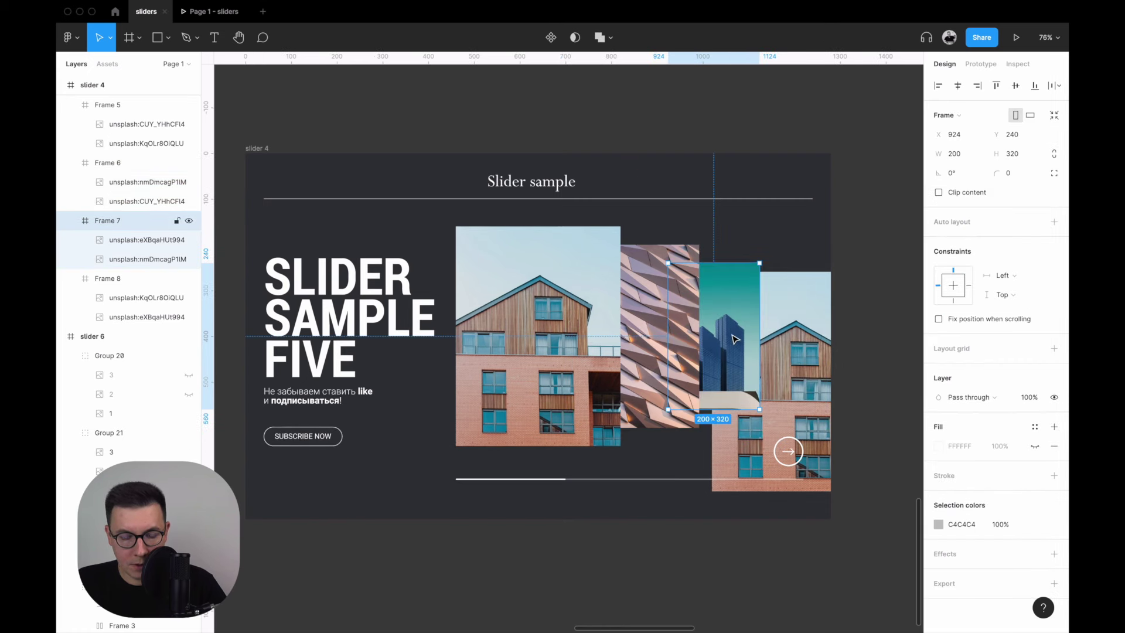
# Resize Frame 7's image to 200×320, offset it right, and clip Frame 7's content.
pyautogui.doubleClick(735, 339)
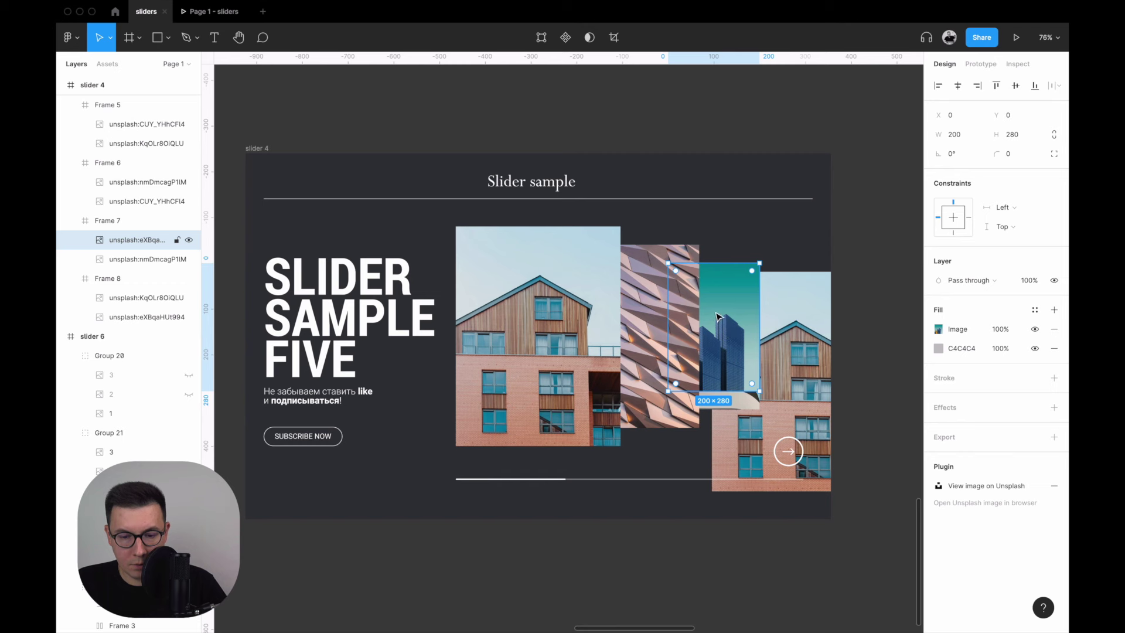
pyautogui.moveTo(719, 318)
pyautogui.mouseDown()
pyautogui.moveTo(701, 341)
pyautogui.moveTo(714, 335)
pyautogui.mouseUp()
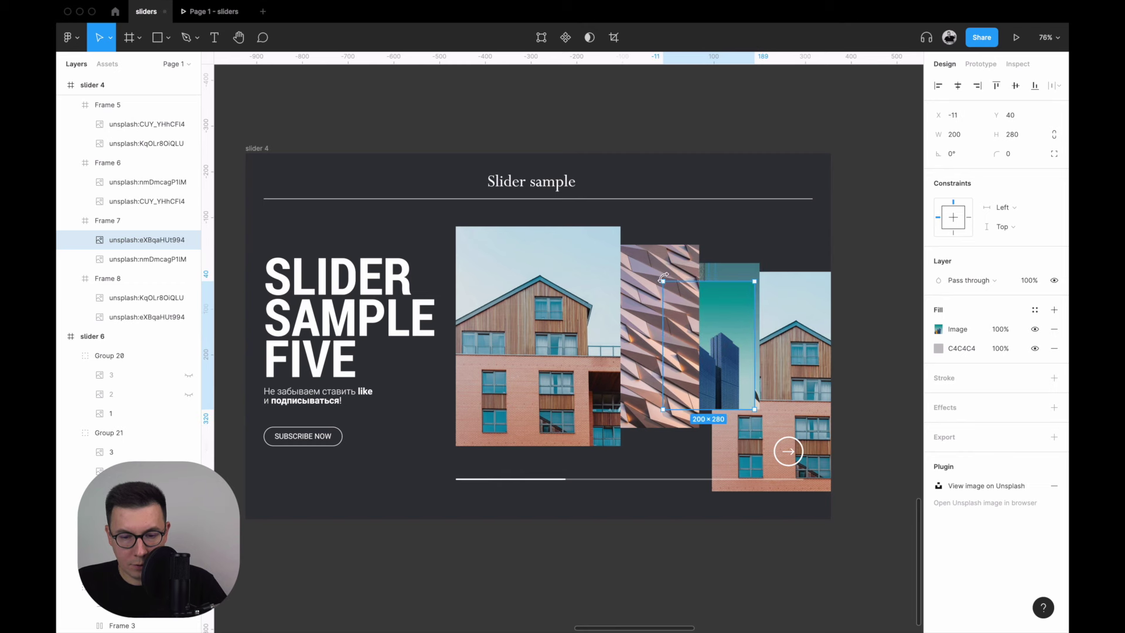
pyautogui.moveTo(664, 281); pyautogui.dragTo(658, 258)
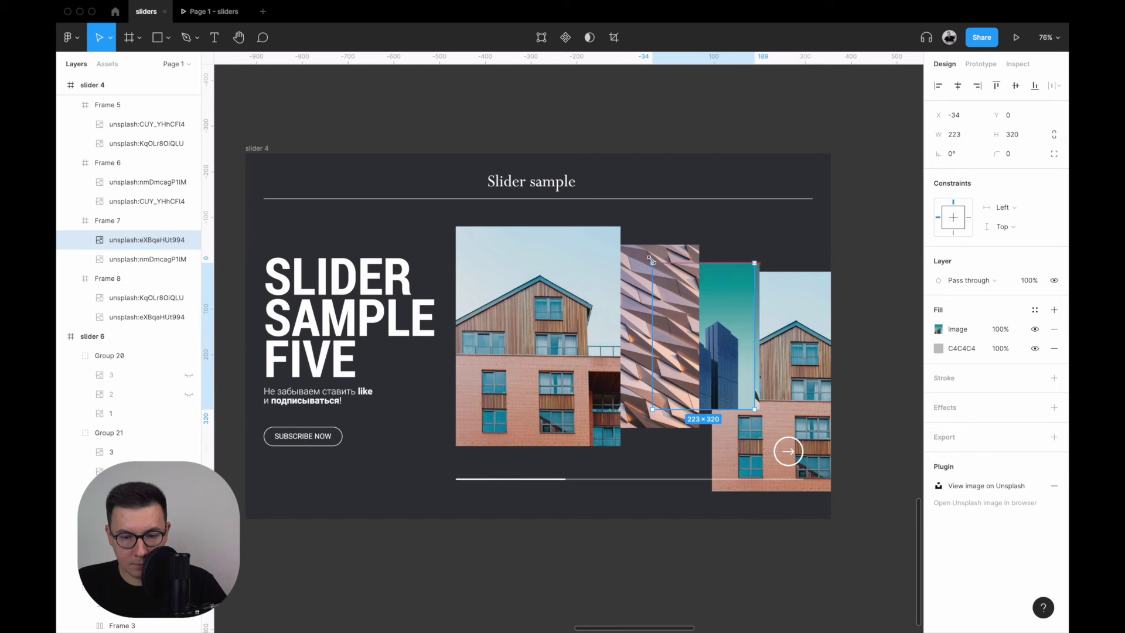
pyautogui.moveTo(659, 258); pyautogui.dragTo(668, 263)
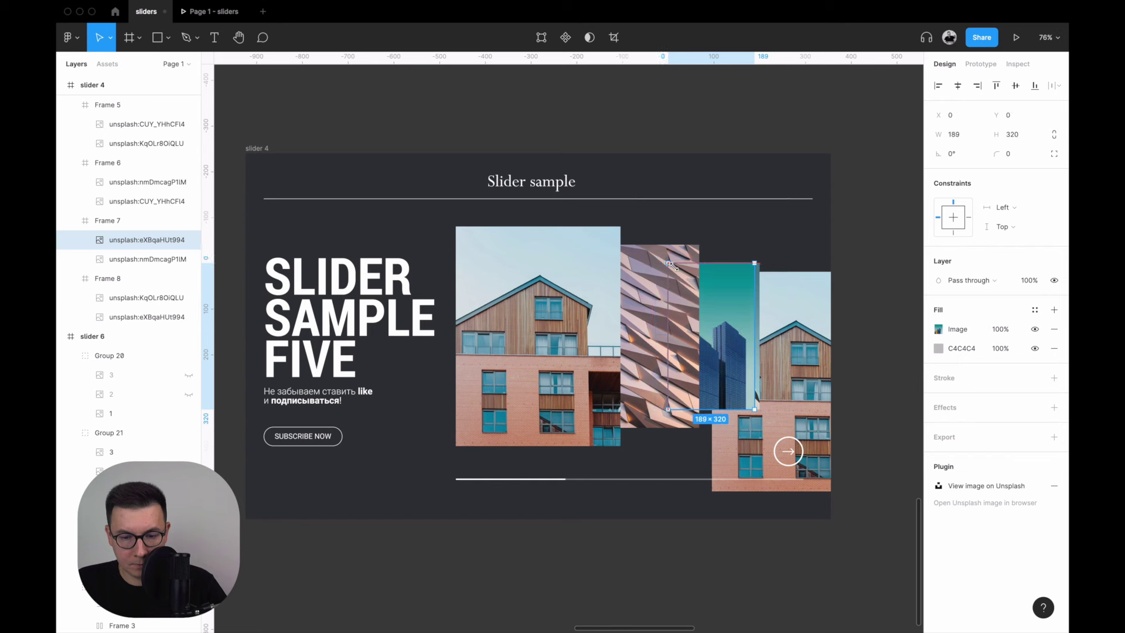
pyautogui.moveTo(755, 331); pyautogui.dragTo(804, 350)
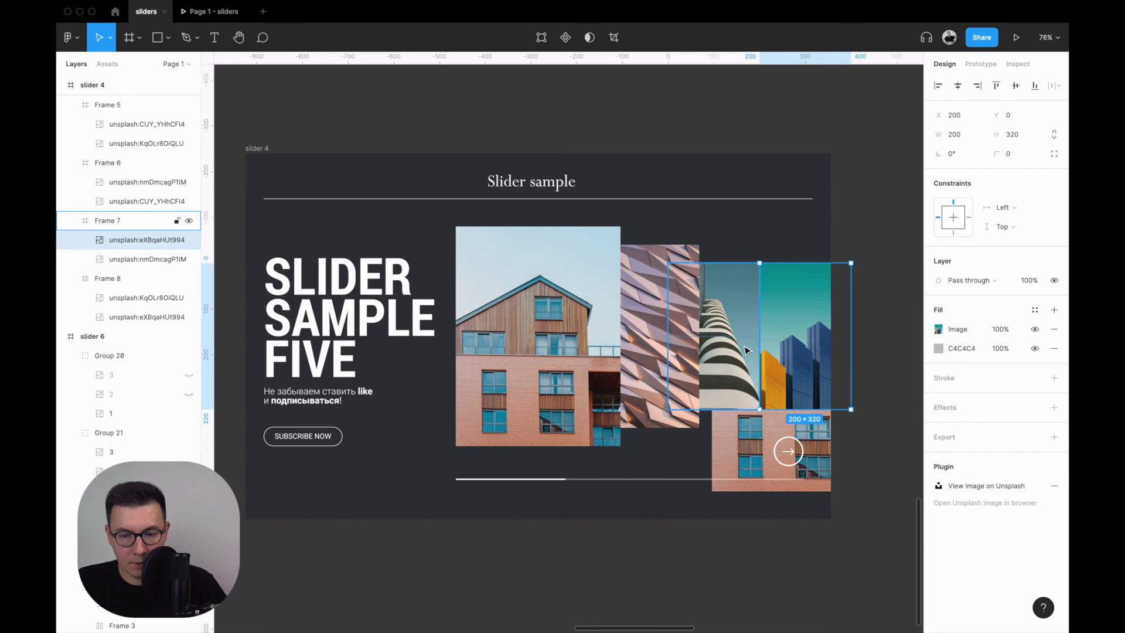
pyautogui.hotkey('shift', 'Return')
pyautogui.click(939, 193)
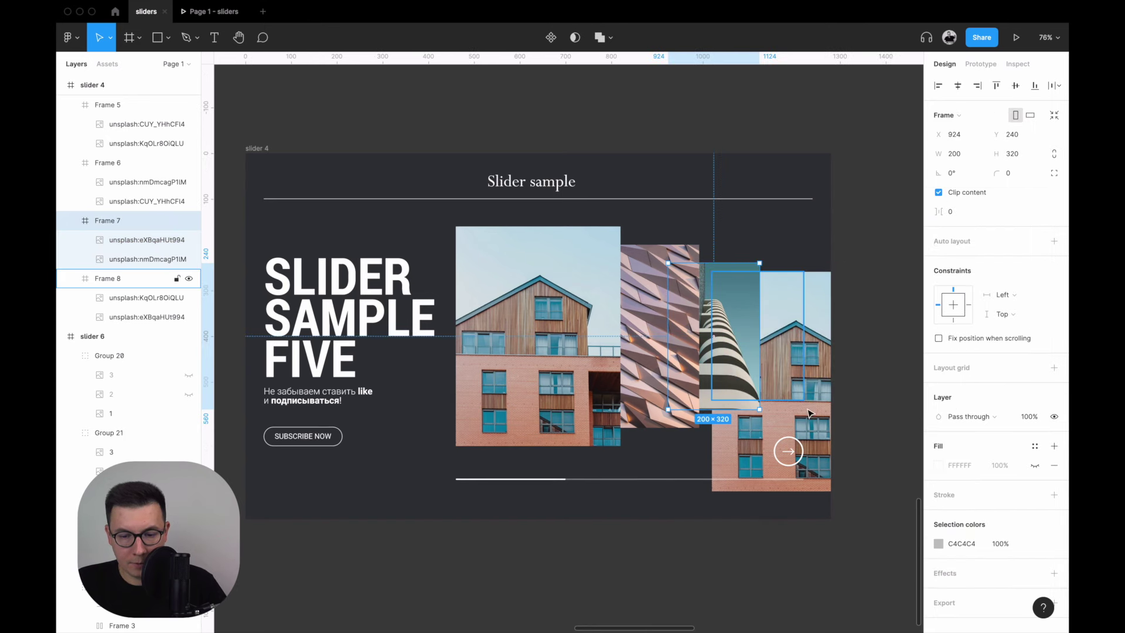
# Resize Frame 8's house image to 200×280 and shift it aside to the right.
pyautogui.click(818, 427)
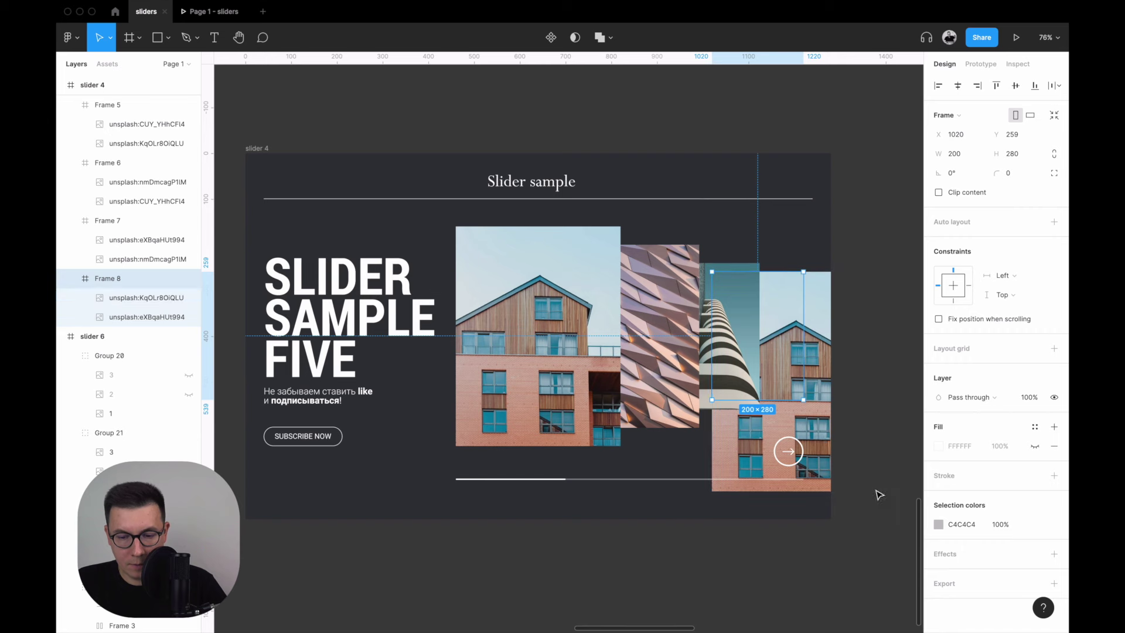
pyautogui.doubleClick(825, 424)
pyautogui.moveTo(877, 490)
pyautogui.mouseDown()
pyautogui.moveTo(778, 396)
pyautogui.moveTo(801, 399)
pyautogui.mouseUp()
pyautogui.moveTo(712, 334); pyautogui.dragTo(749, 334)
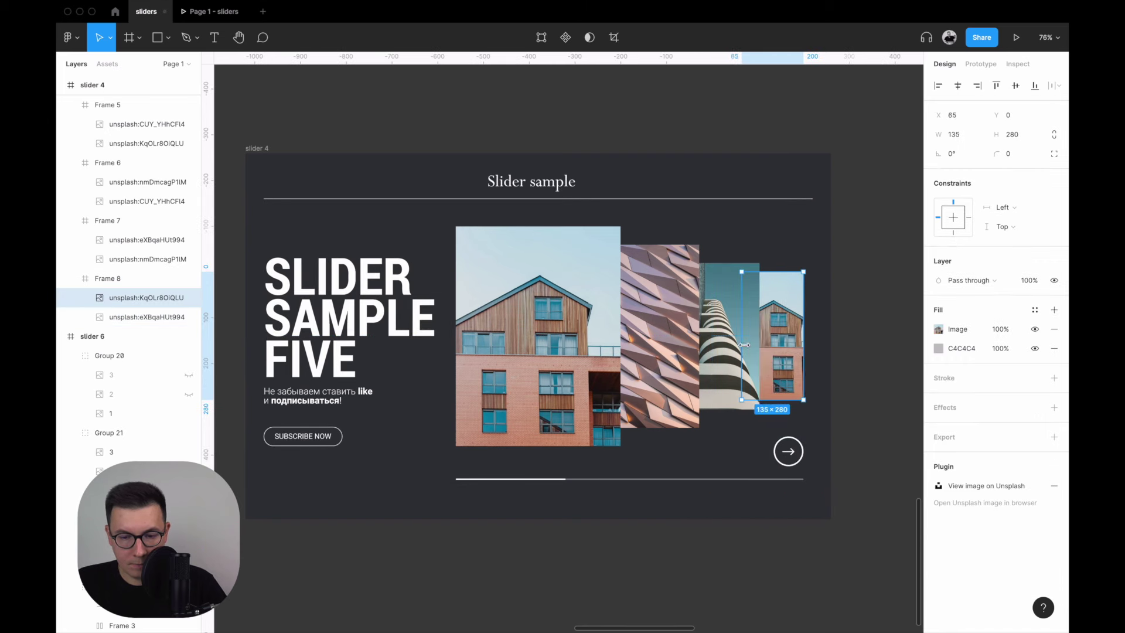
pyautogui.moveTo(80, 283); pyautogui.dragTo(88, 273)
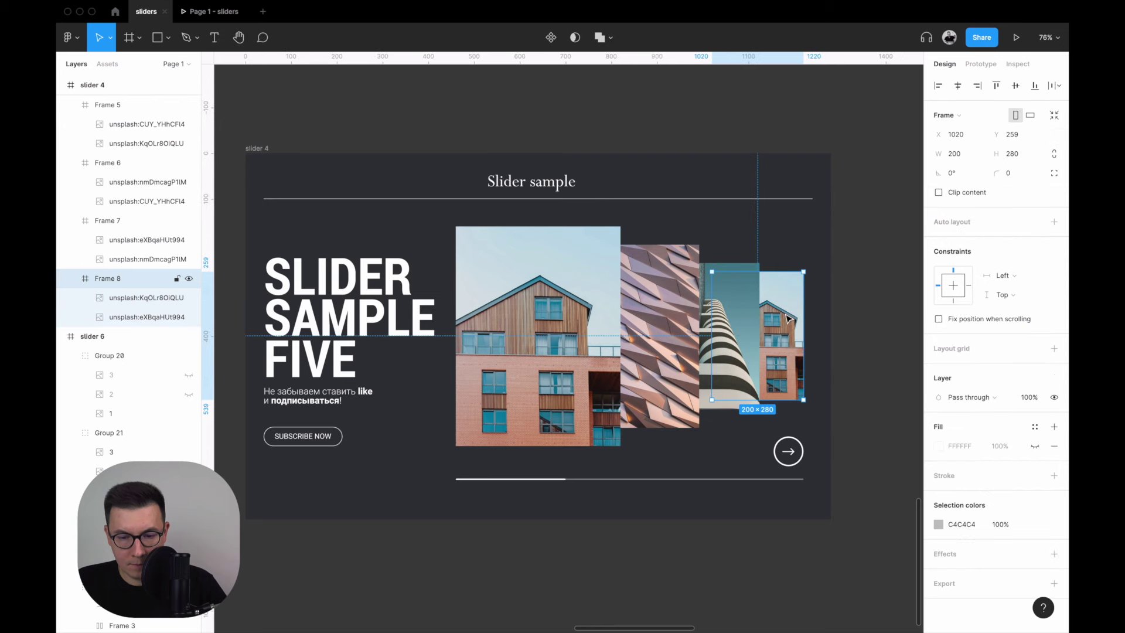
pyautogui.moveTo(784, 330)
pyautogui.mouseDown()
pyautogui.moveTo(819, 330)
pyautogui.moveTo(804, 326)
pyautogui.mouseUp()
pyautogui.click(804, 326)
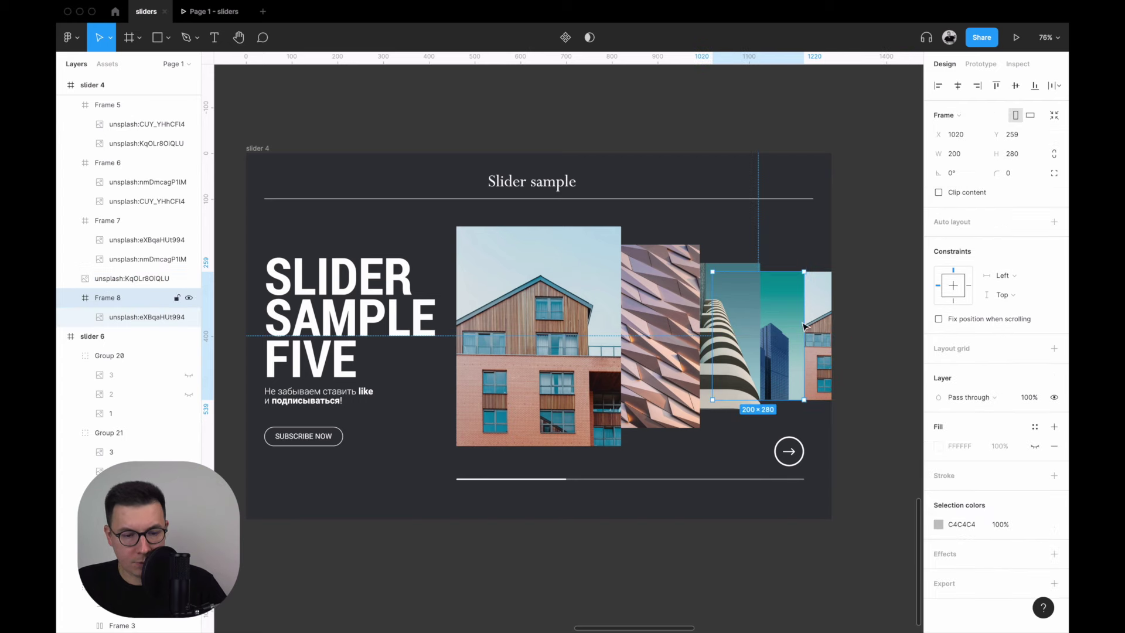
# Duplicate the slider 4 frame as slider 7, placed beside it with tops aligned.
pyautogui.scroll(-3, 475, 113)
pyautogui.click(378, 148)
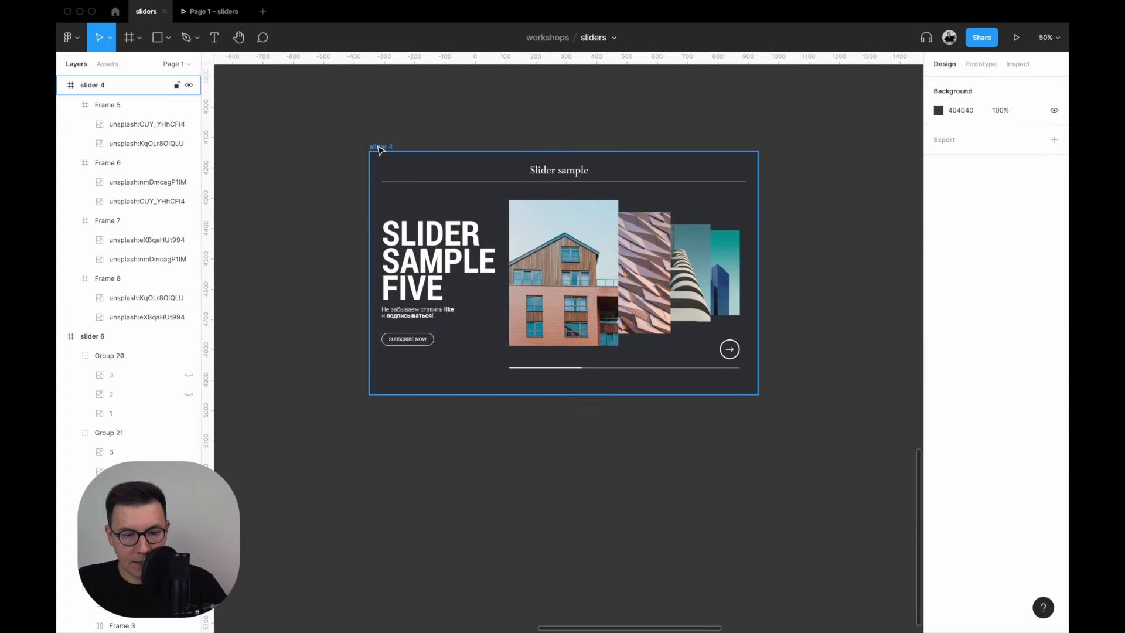
pyautogui.hotkey('ctrl', 'd')
pyautogui.moveTo(819, 184); pyautogui.dragTo(818, 146)
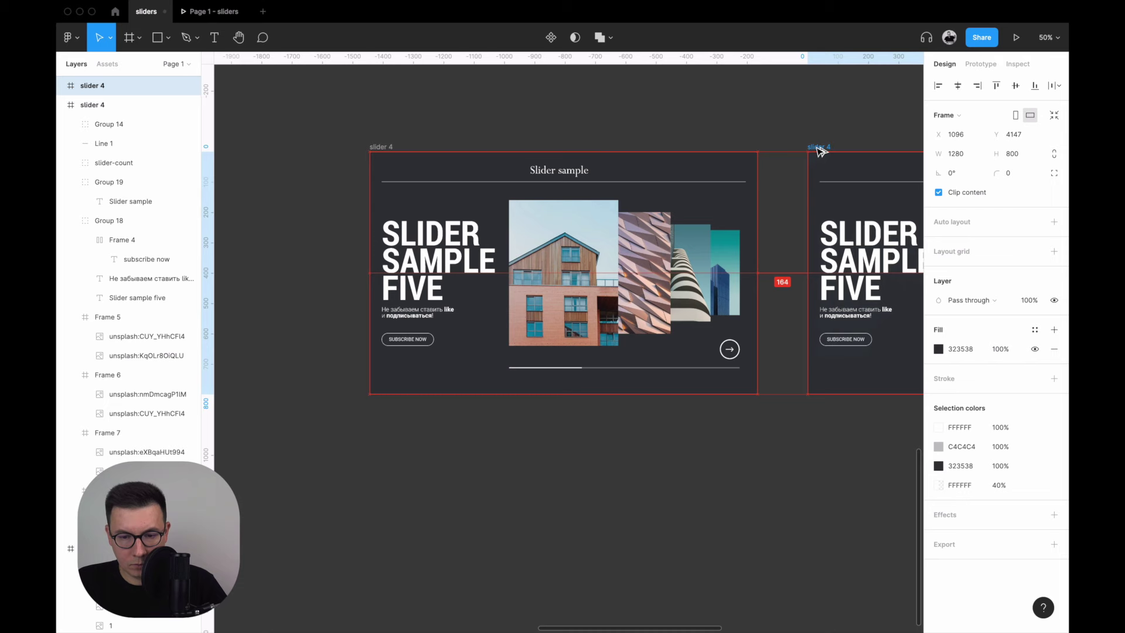
# In slider 7's Frame 5, move the facade image left and align it to X 0.
pyautogui.hscroll(5, 771, 378)
pyautogui.hscroll(1, 764, 411)
pyautogui.click(761, 442)
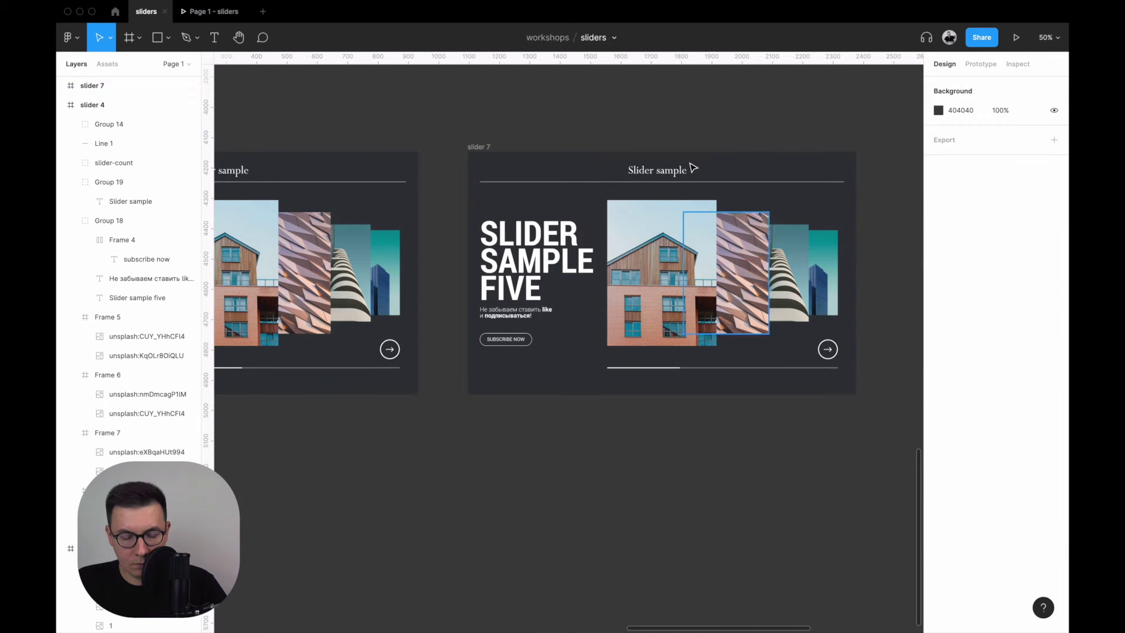
pyautogui.scroll(3, 737, 283)
pyautogui.doubleClick(696, 271)
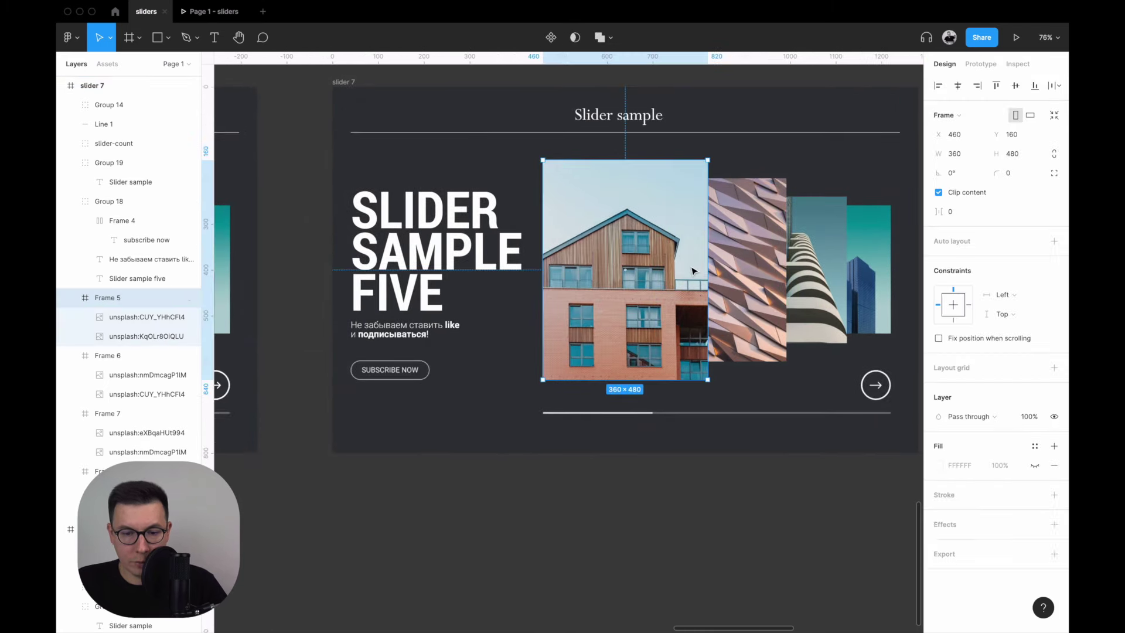
pyautogui.click(147, 317)
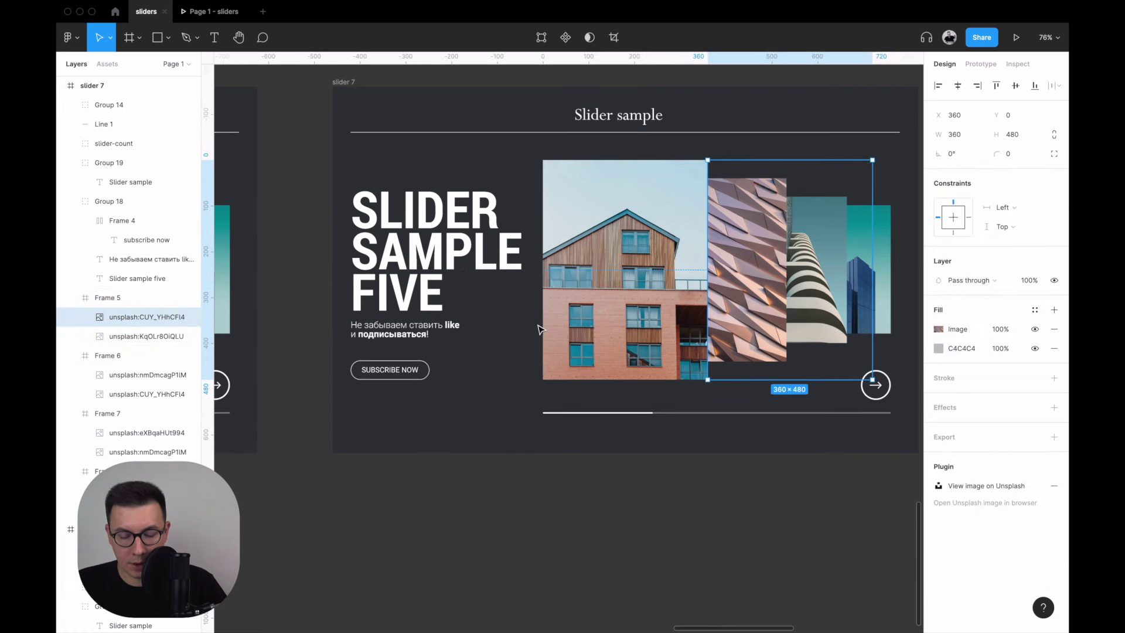
pyautogui.moveTo(896, 206); pyautogui.dragTo(863, 205)
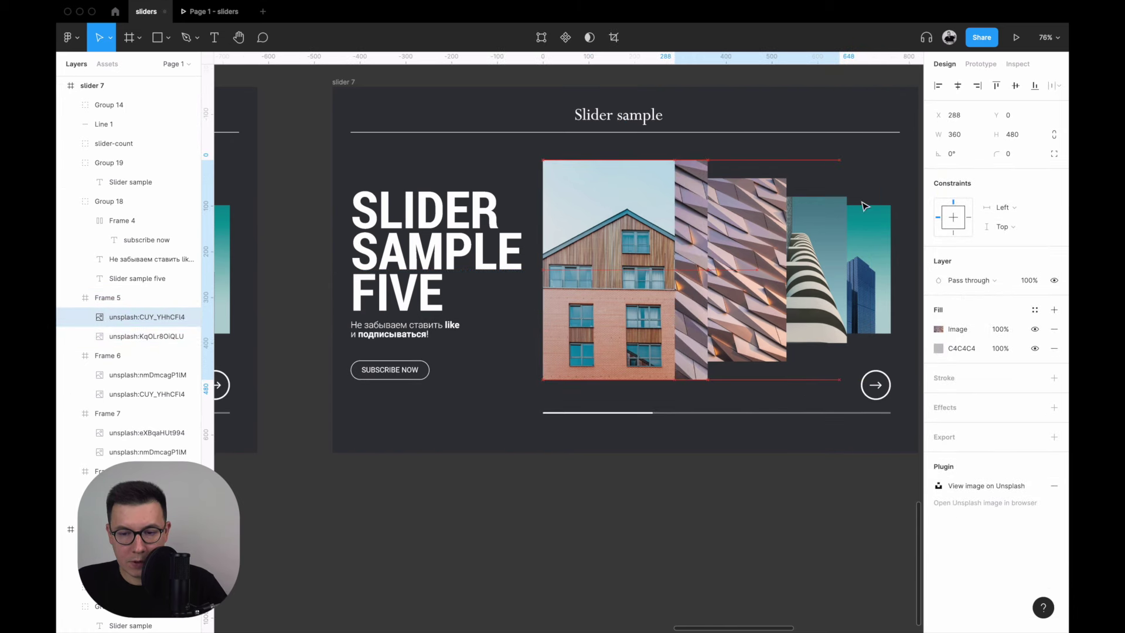
pyautogui.click(939, 88)
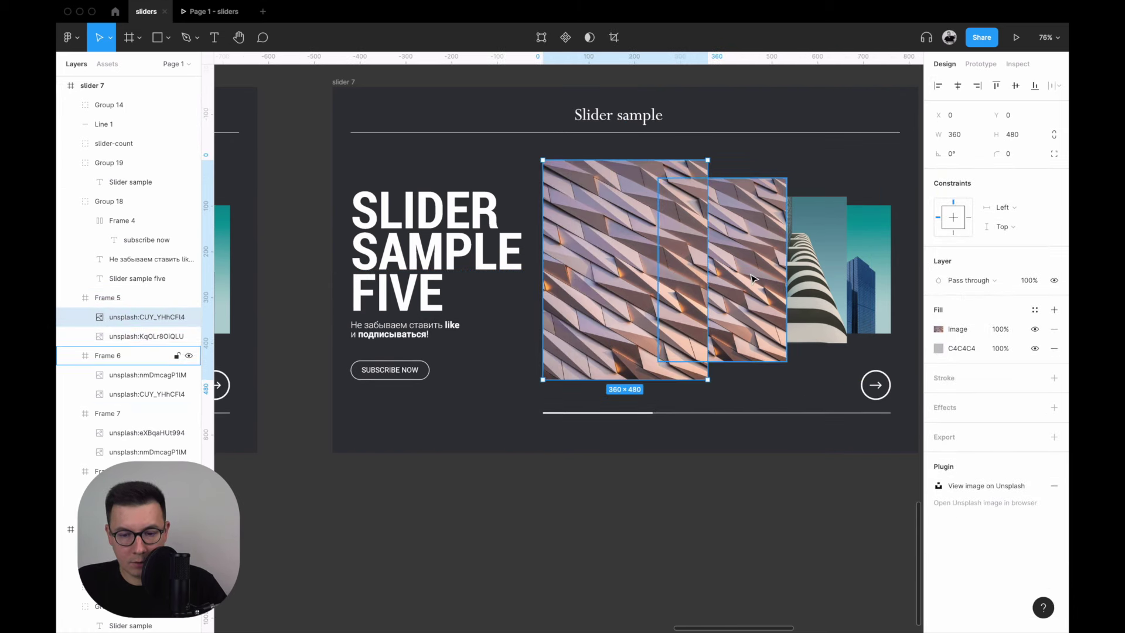
# Left-align the tower image in Frame 6 and the images in Frame 7, shifting one 200 px first.
pyautogui.click(748, 329)
pyautogui.click(135, 375)
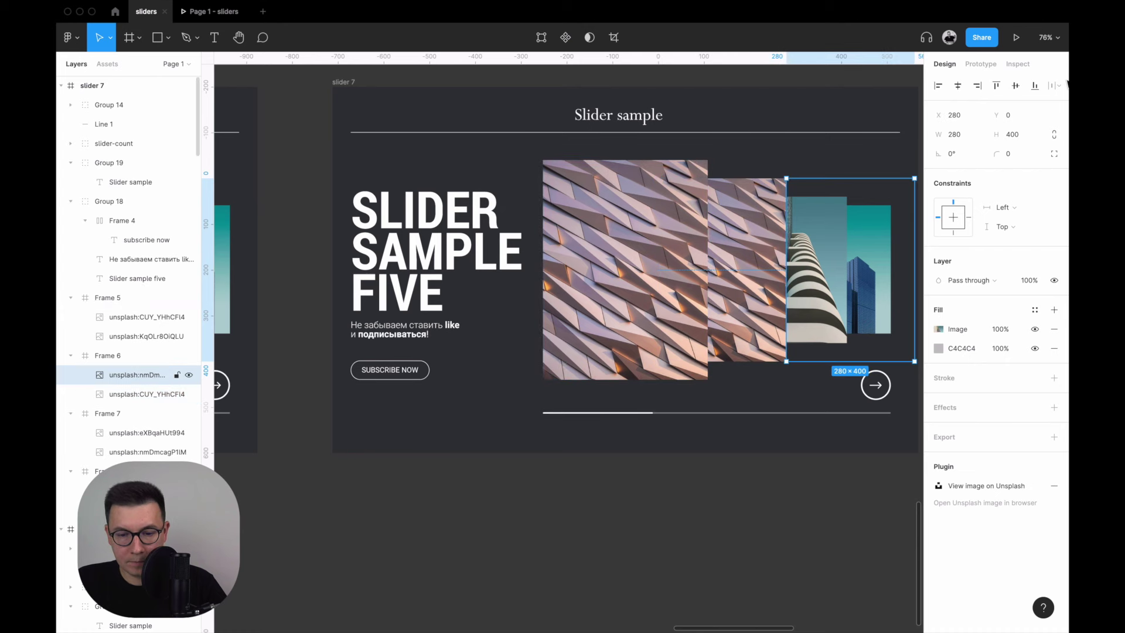
pyautogui.click(938, 85)
pyautogui.click(820, 246)
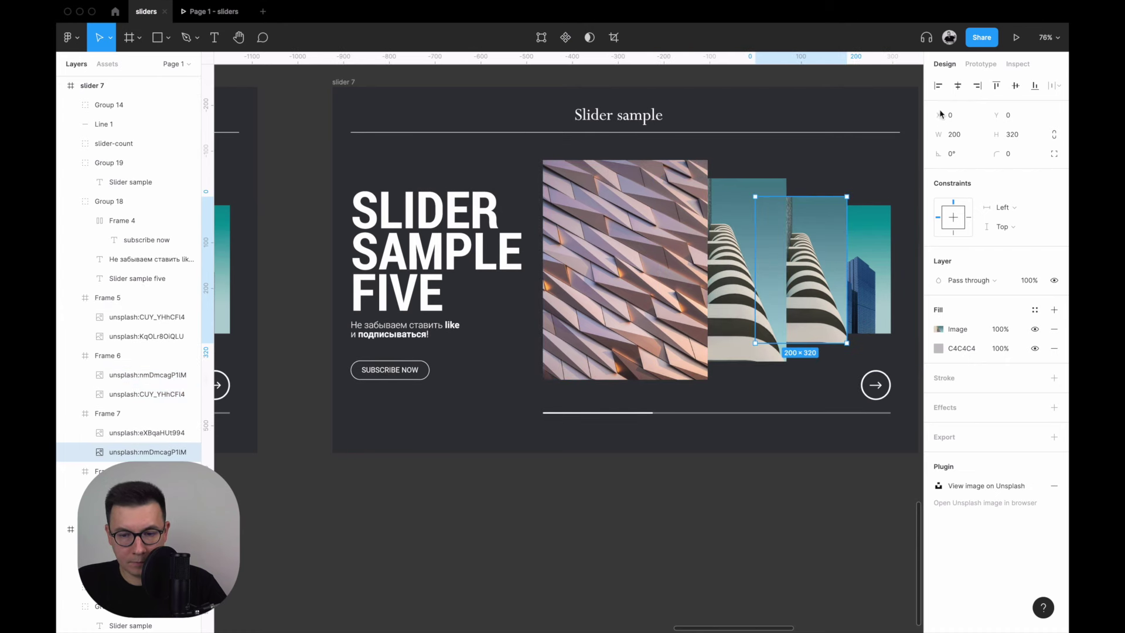
pyautogui.click(146, 432)
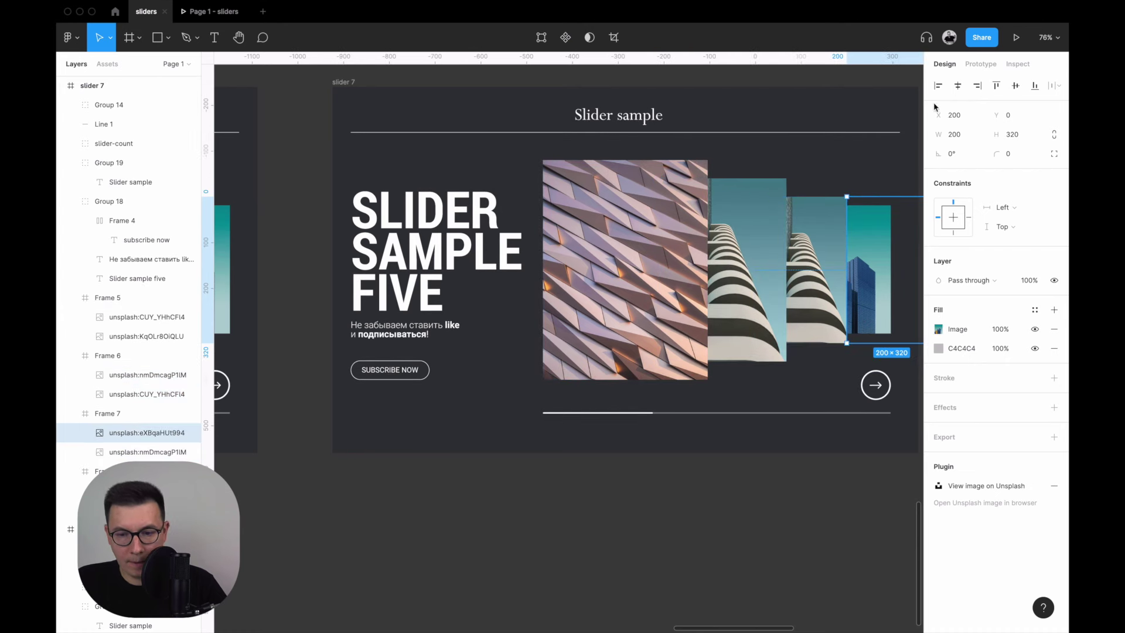
pyautogui.click(939, 86)
pyautogui.click(844, 275)
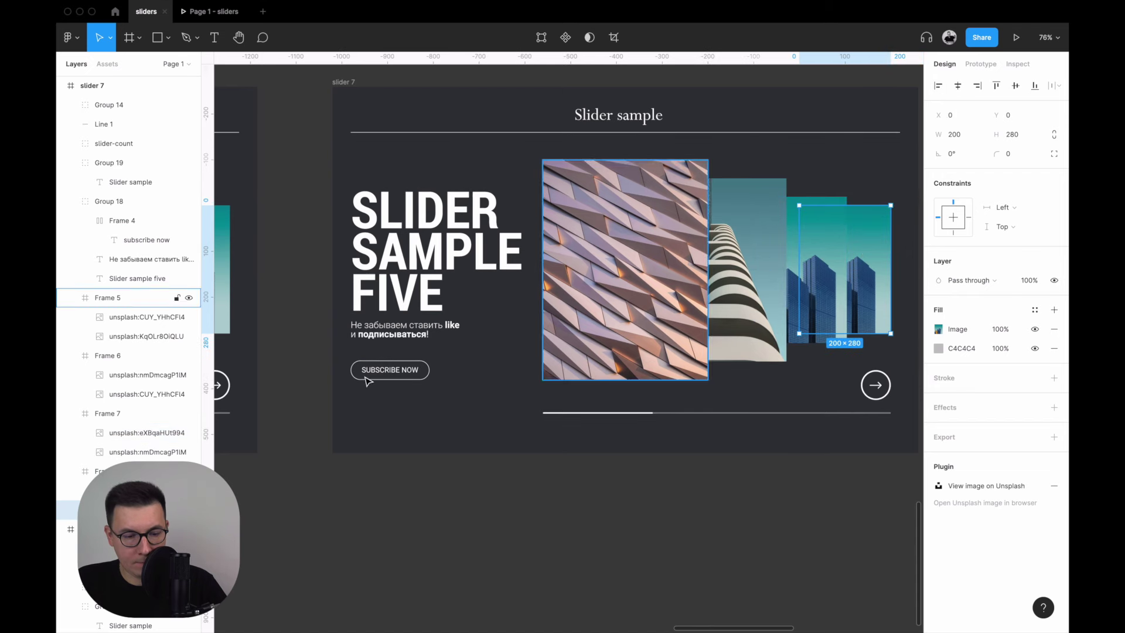
pyautogui.moveTo(742, 212); pyautogui.dragTo(833, 213)
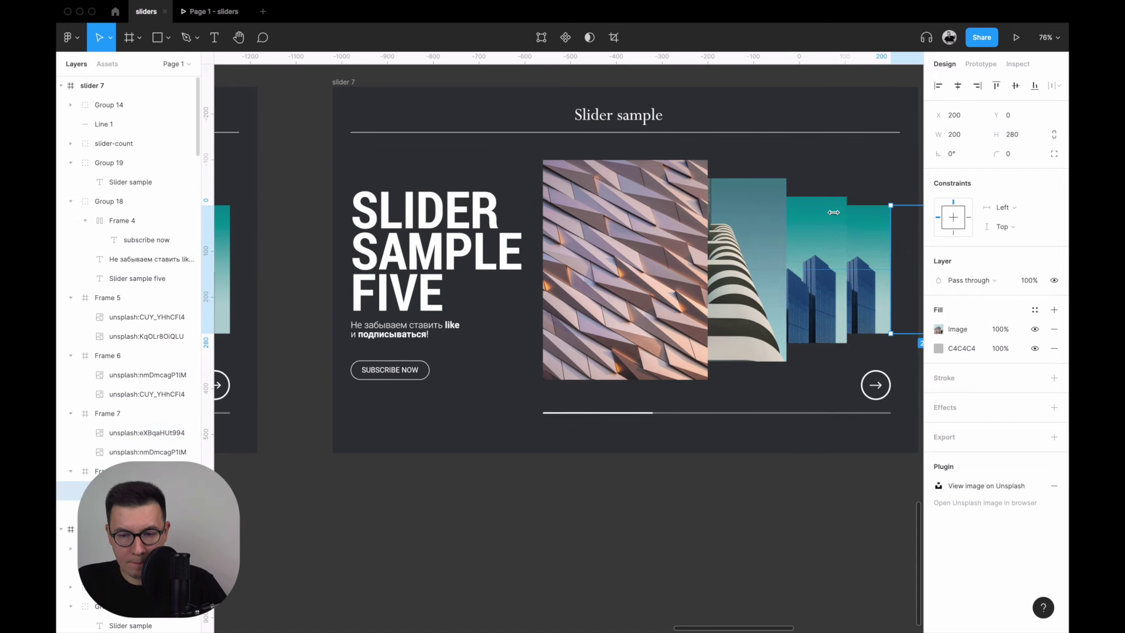
pyautogui.click(938, 85)
pyautogui.click(732, 518)
# Add a prototype flow starting point on the slider 4 frame, named 'Slider 4'.
pyautogui.scroll(-1, 732, 509)
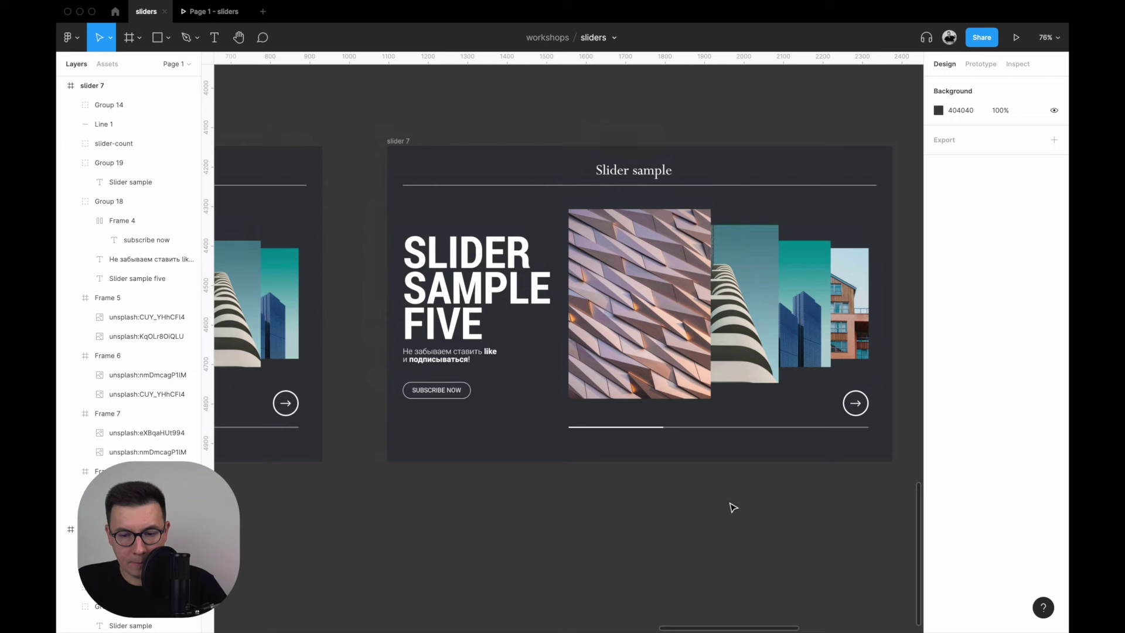
pyautogui.scroll(-2, 400, 261)
pyautogui.hscroll(-5, 422, 255)
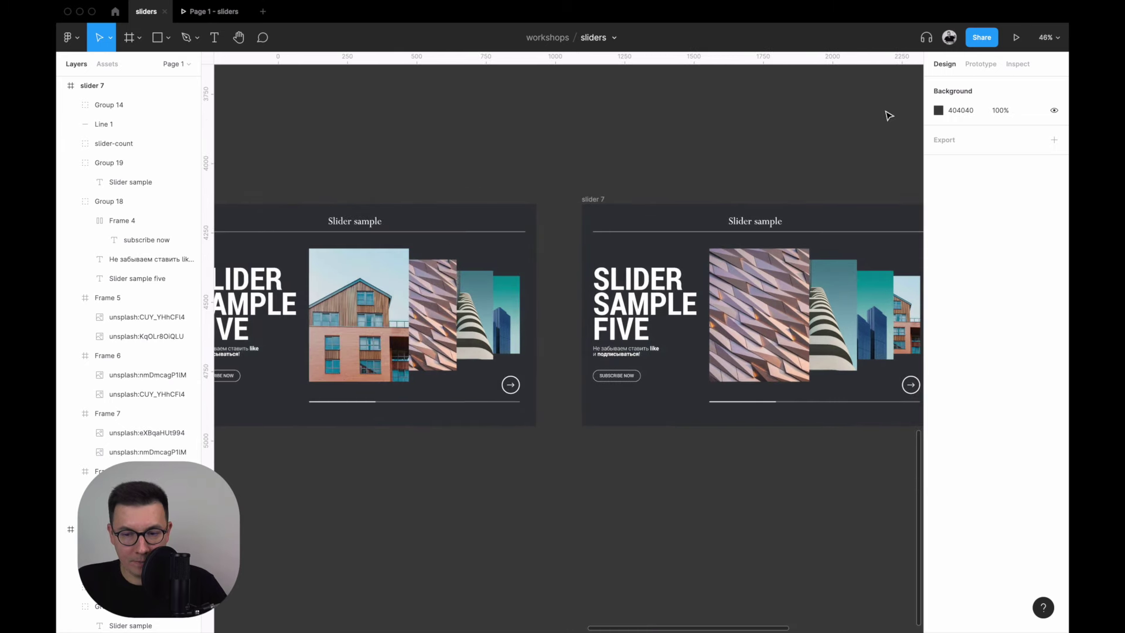
pyautogui.click(980, 64)
pyautogui.hscroll(-3, 674, 170)
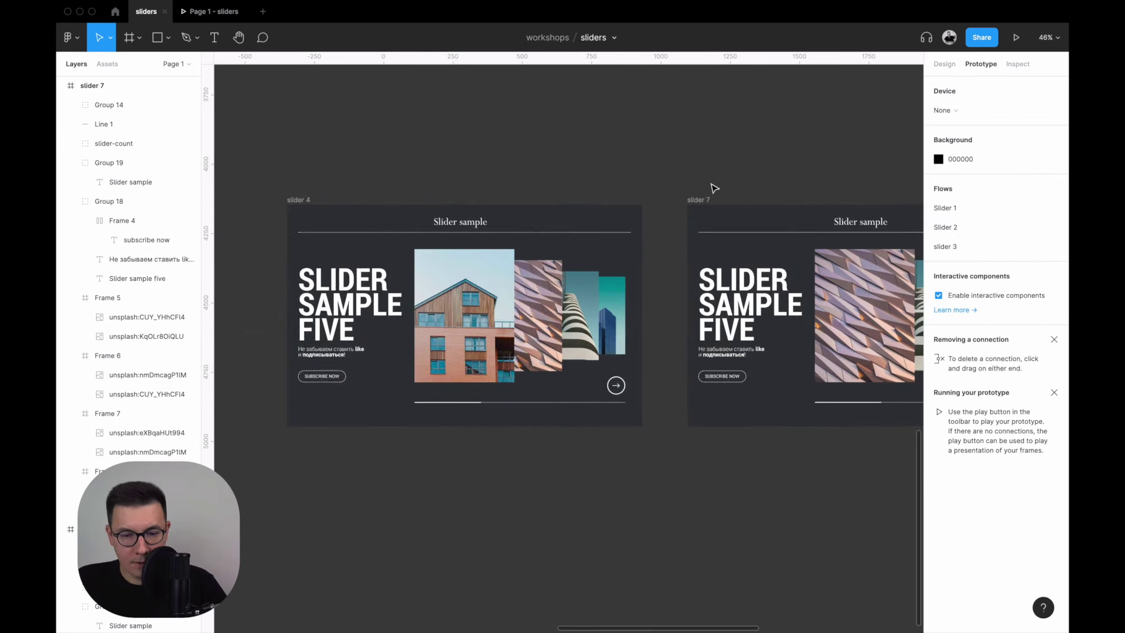
pyautogui.click(290, 200)
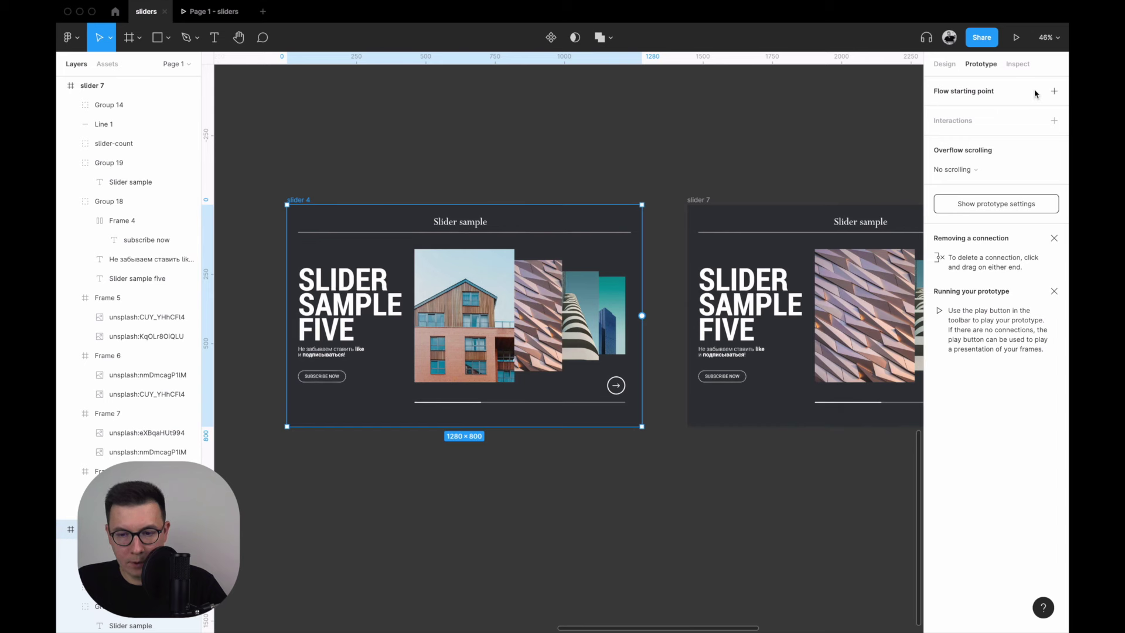
pyautogui.click(1055, 90)
pyautogui.write('Slider 4')
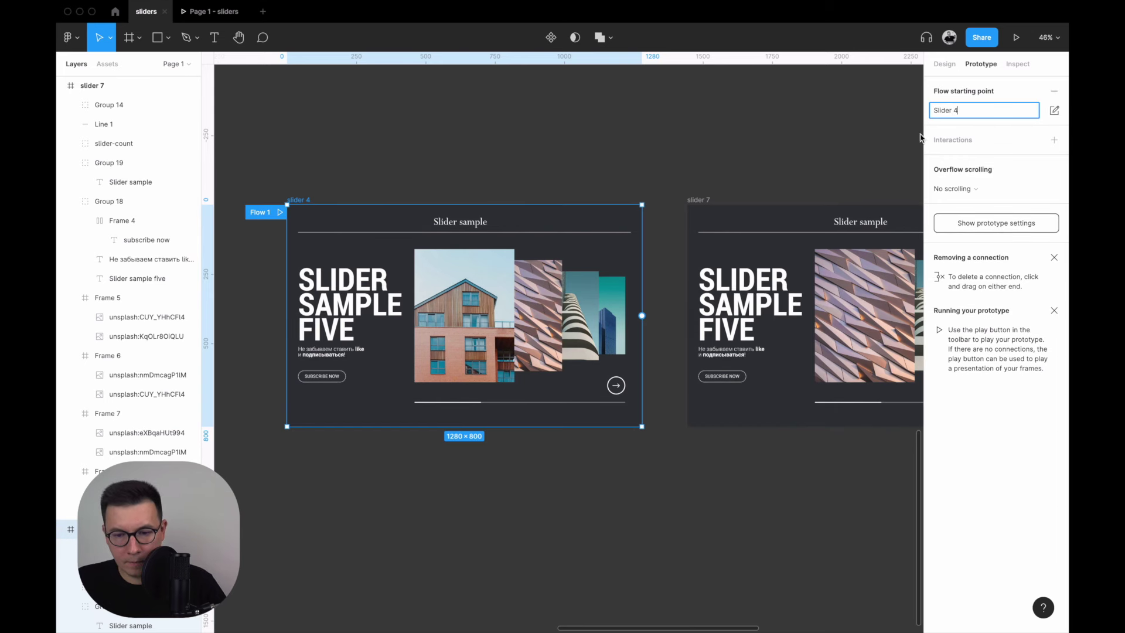
pyautogui.click(659, 116)
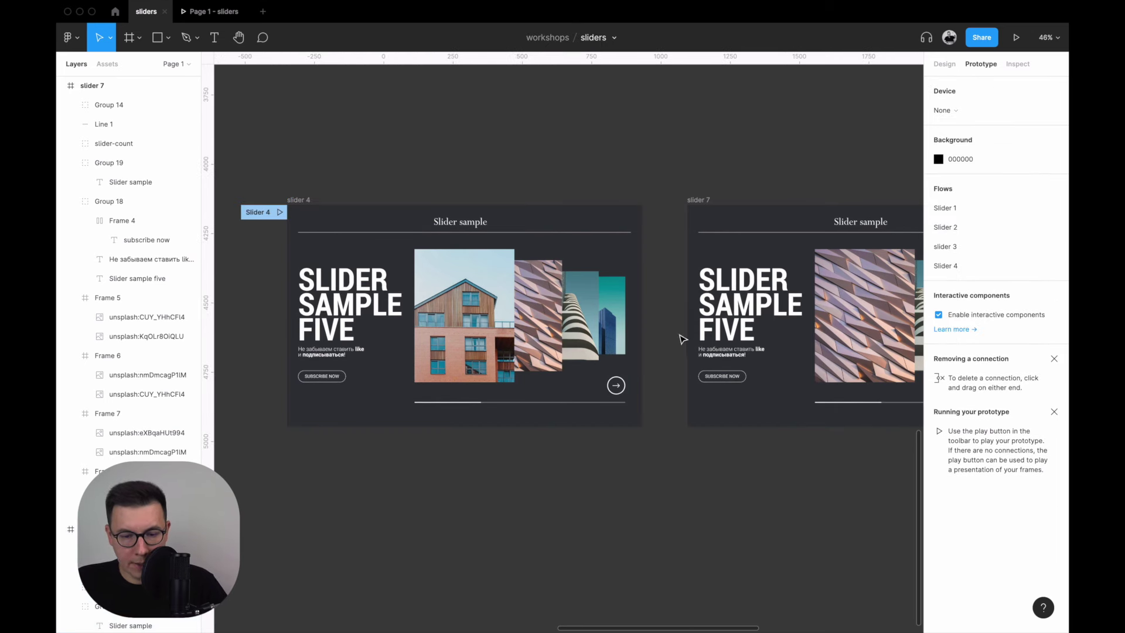
pyautogui.hscroll(2, 682, 338)
# Link slider 4's arrow button to slider 7 with Smart Animate, Ease in and out easing.
pyautogui.hscroll(3, 586, 363)
pyautogui.click(495, 386)
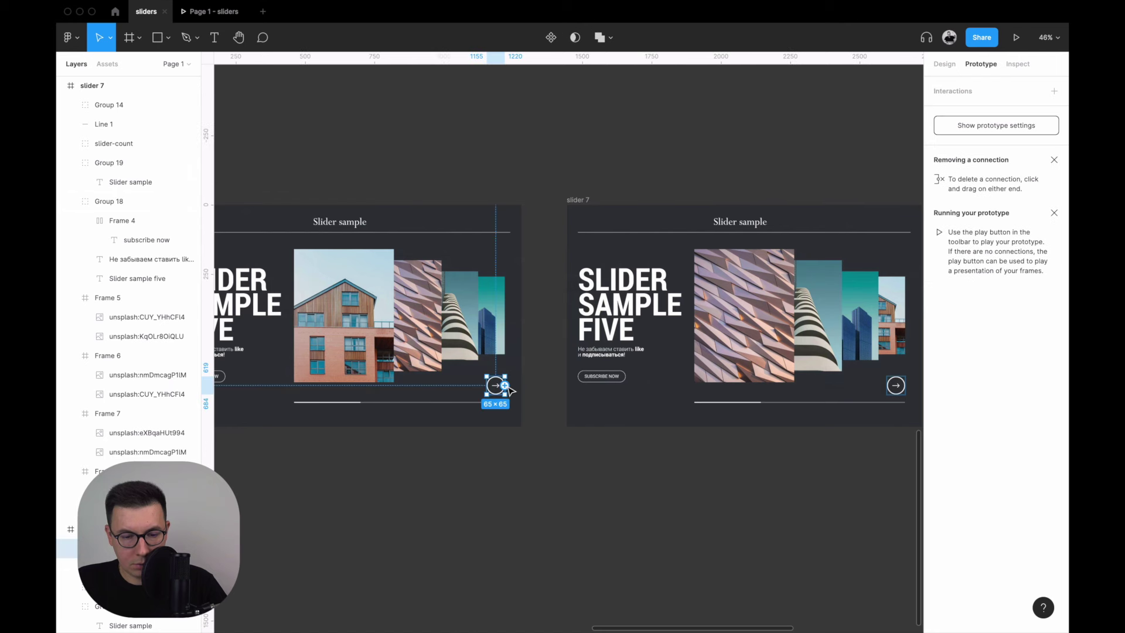
pyautogui.moveTo(505, 386); pyautogui.dragTo(641, 383)
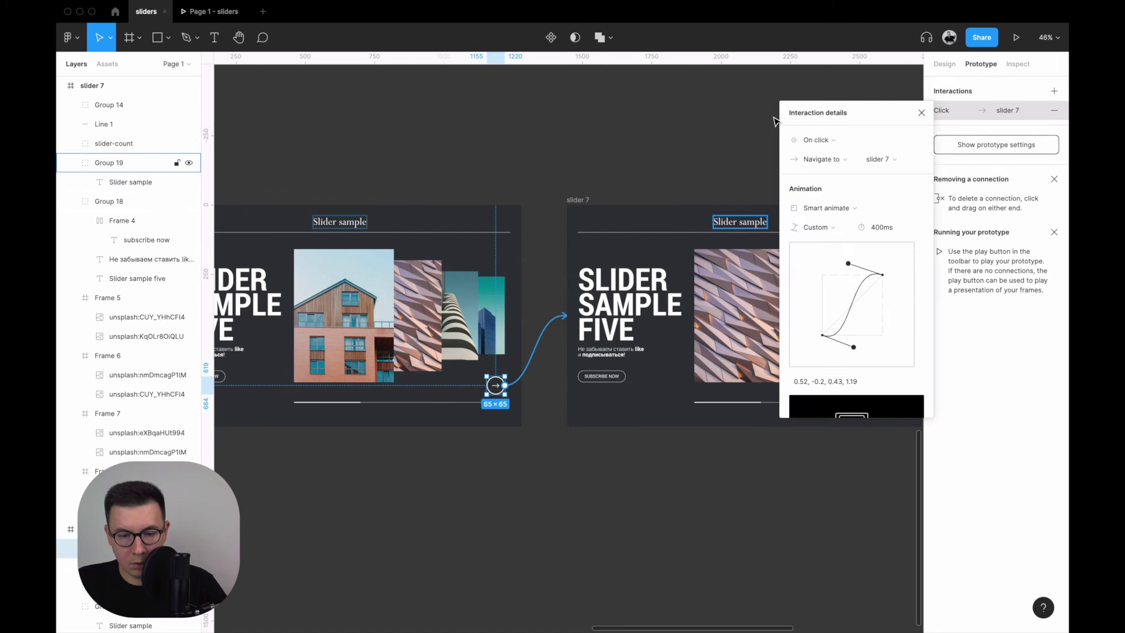
pyautogui.click(829, 227)
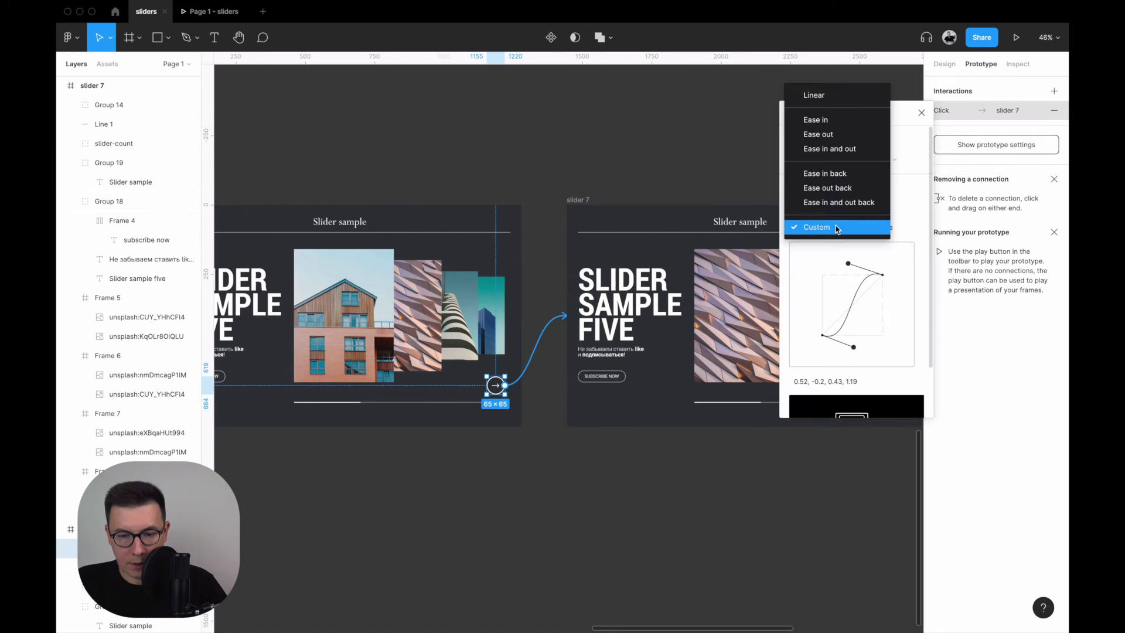
pyautogui.click(848, 147)
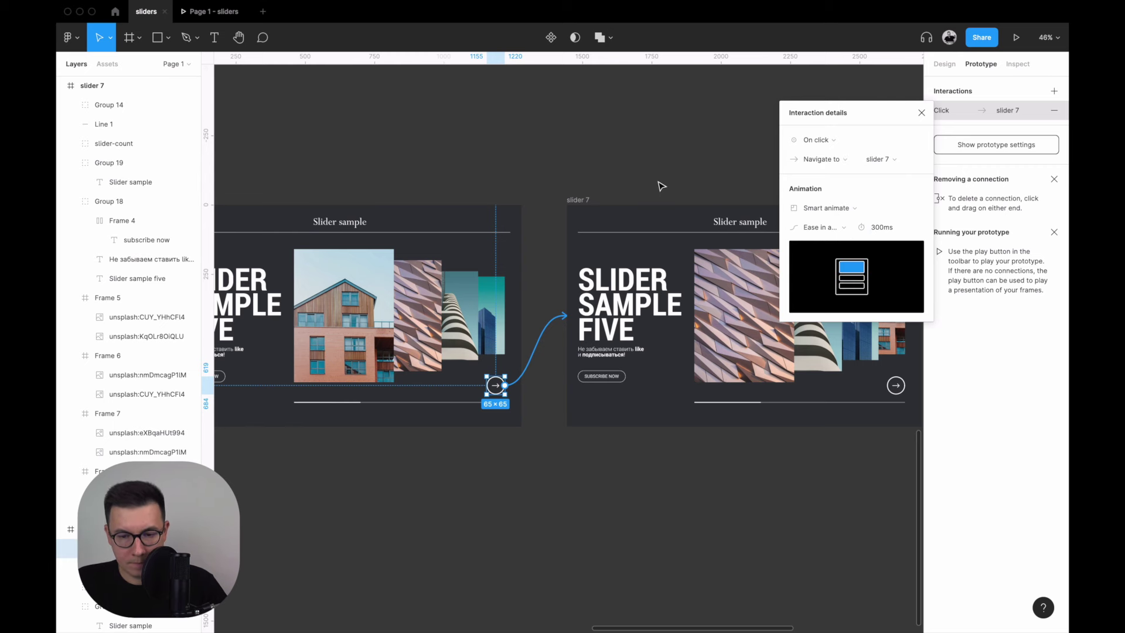
pyautogui.click(617, 159)
# Set slider 7's arrow button to navigate Back on click.
pyautogui.hscroll(2, 617, 158)
pyautogui.hscroll(3, 616, 158)
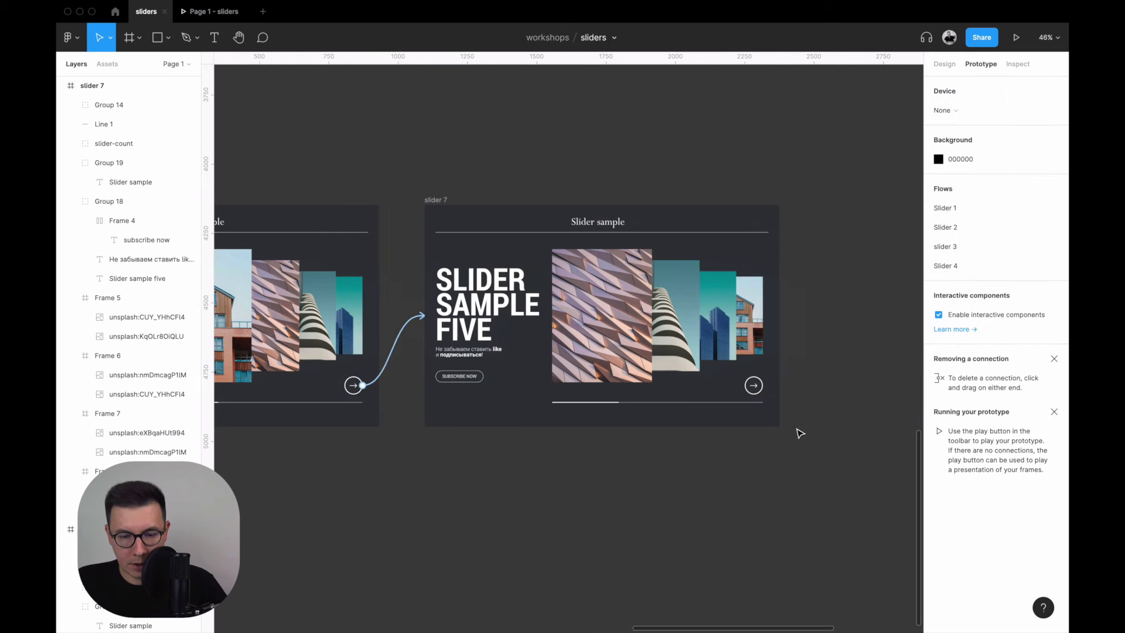
pyautogui.click(754, 387)
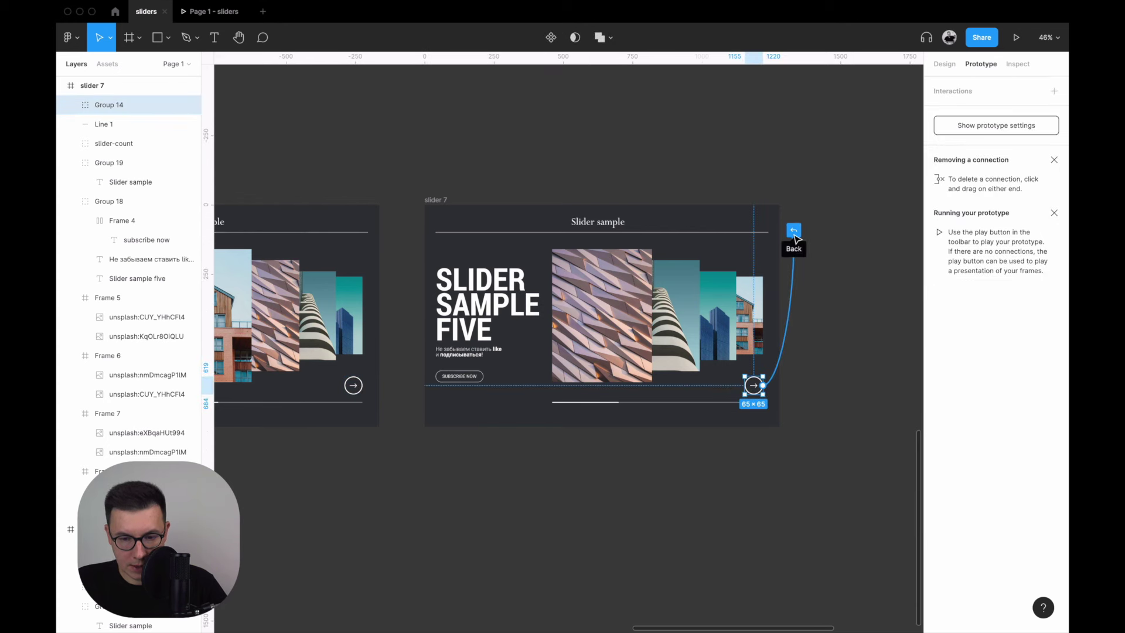
pyautogui.moveTo(805, 276); pyautogui.dragTo(795, 235)
pyautogui.click(661, 113)
# Select the building image frames (Frames 5–7) in both slider 4 and slider 7.
pyautogui.hotkey('alt', '8')
pyautogui.hscroll(-3, 778, 168)
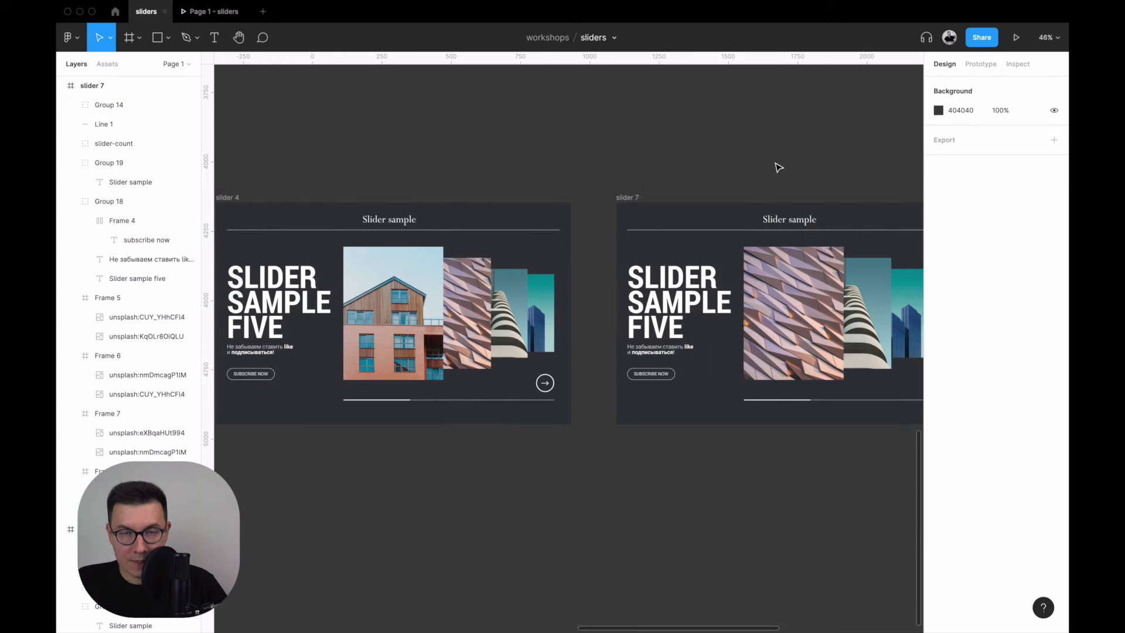
pyautogui.click(412, 318)
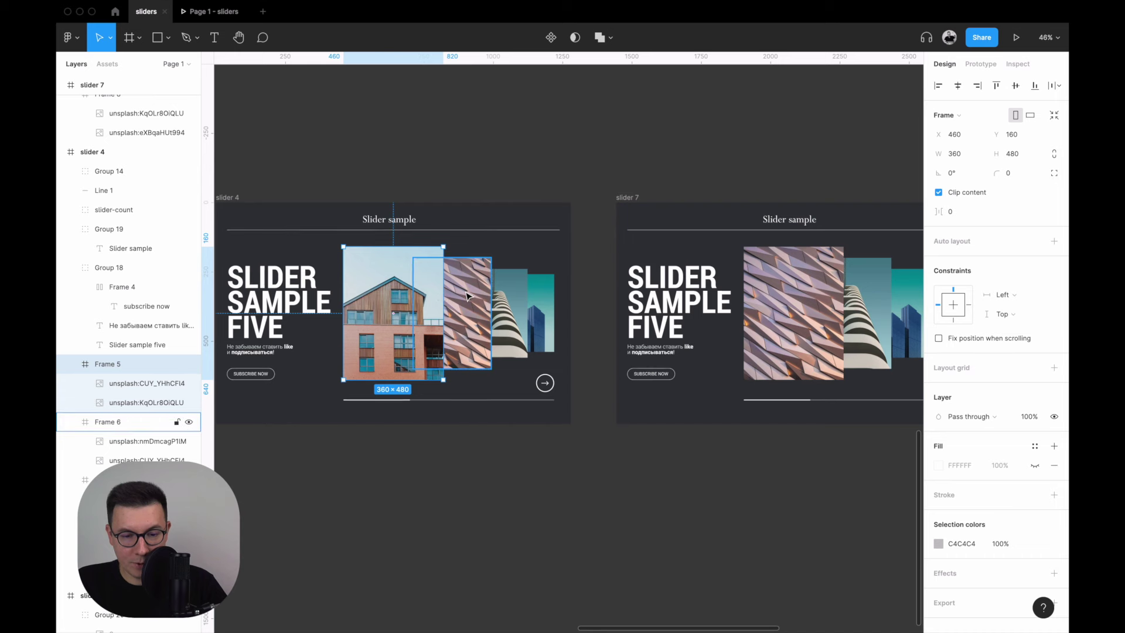
pyautogui.keyDown('shift'); pyautogui.click(464, 297); pyautogui.keyUp('shift')
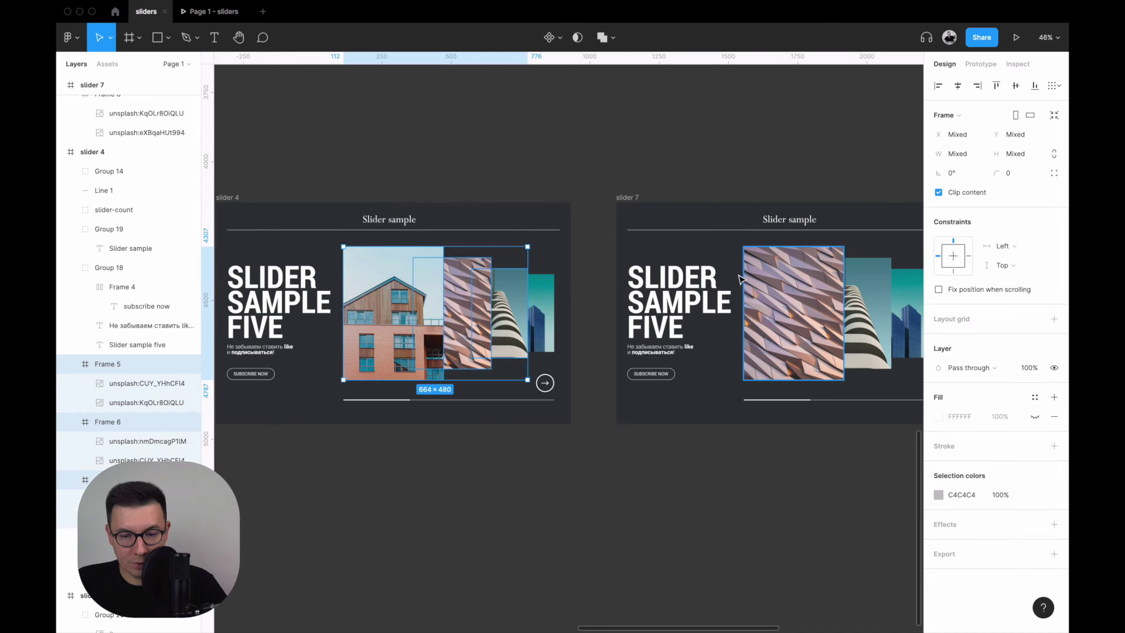
pyautogui.hscroll(2, 743, 284)
pyautogui.keyDown('shift'); pyautogui.click(765, 307); pyautogui.keyUp('shift')
pyautogui.keyDown('shift'); pyautogui.click(826, 305); pyautogui.keyUp('shift')
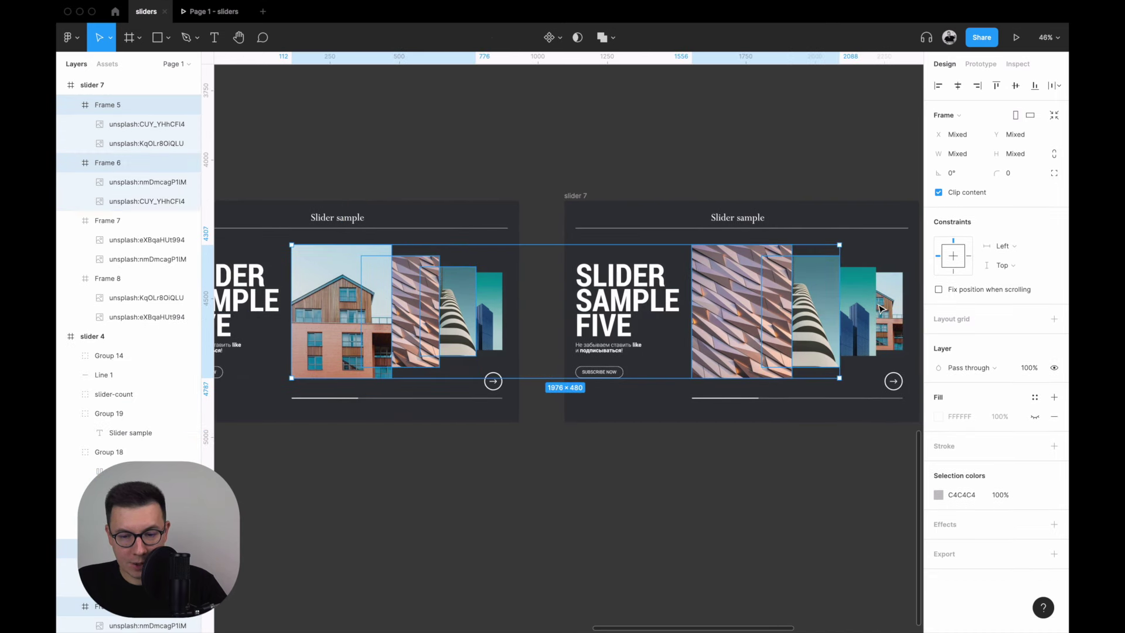
pyautogui.keyDown('shift'); pyautogui.click(870, 309); pyautogui.keyUp('shift')
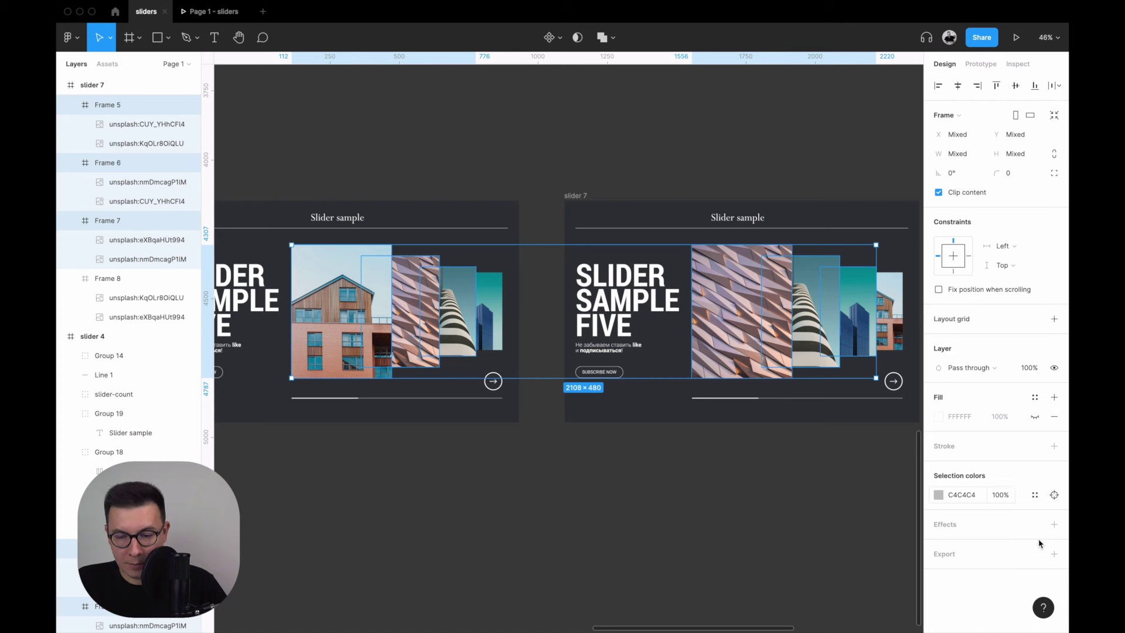
# Give the selected cards a drop shadow with blur 60 and 75% black opacity.
pyautogui.click(1058, 526)
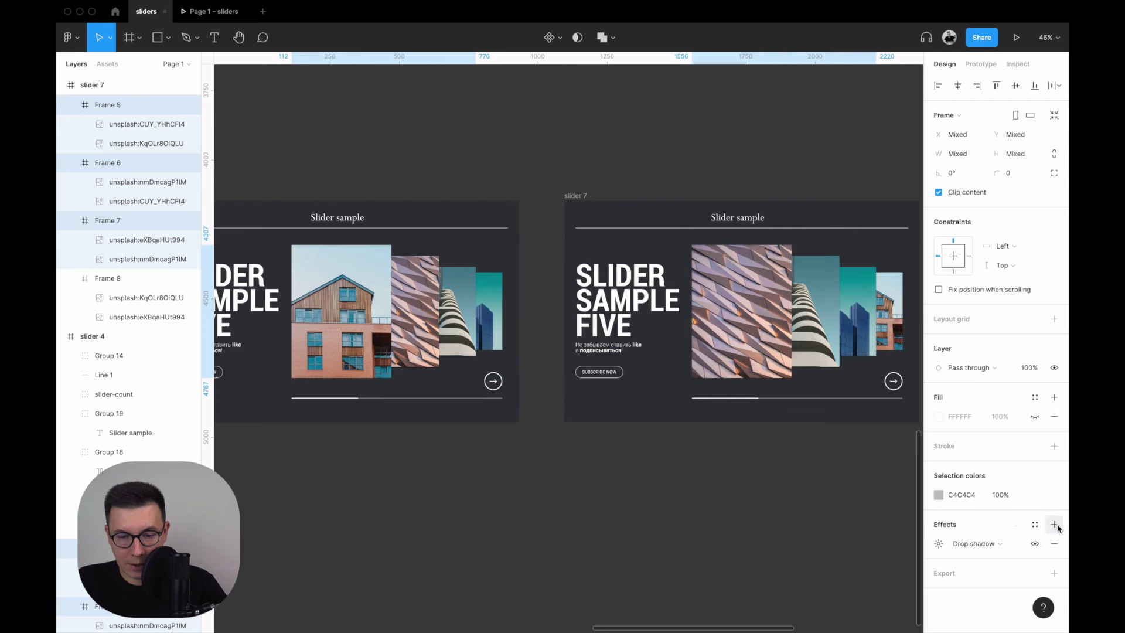
pyautogui.click(939, 544)
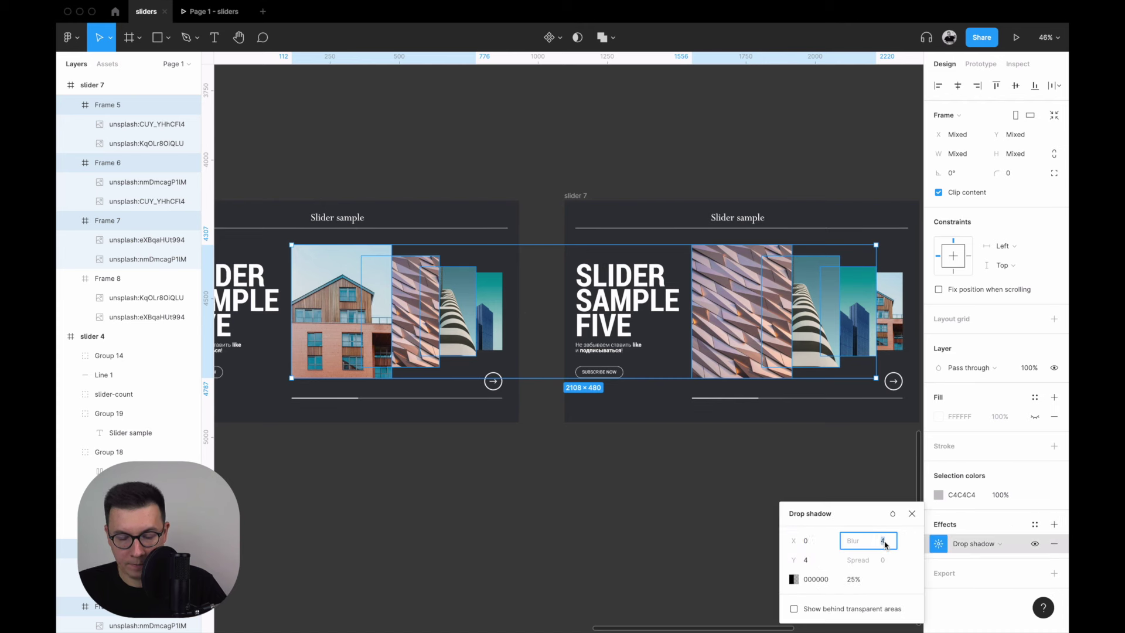
pyautogui.write('28')
pyautogui.press('Return')
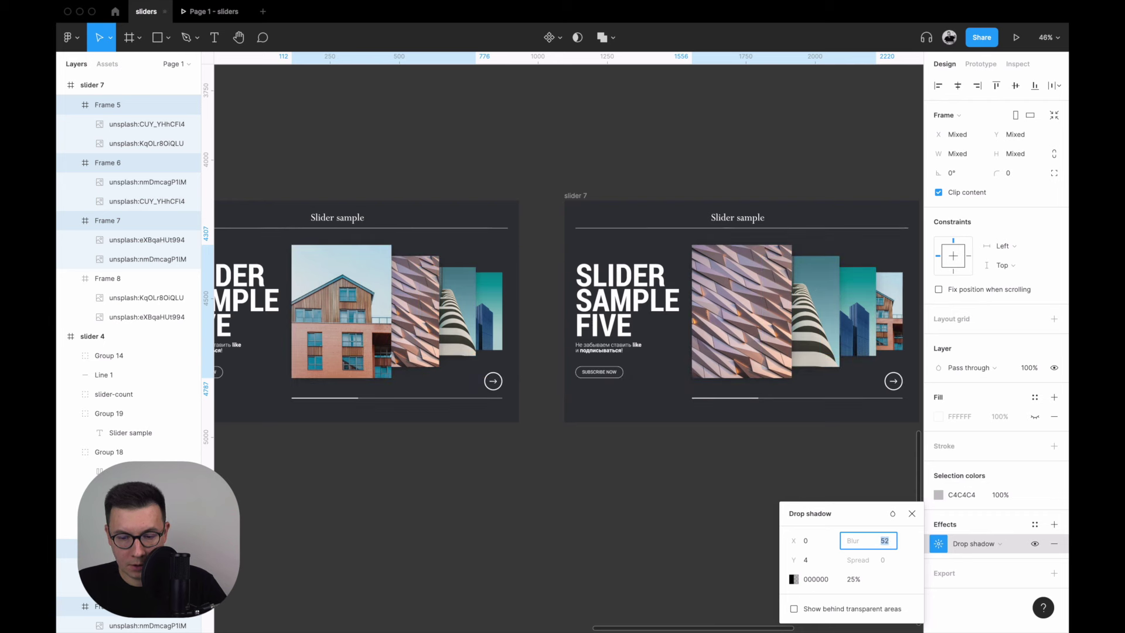
pyautogui.write('45')
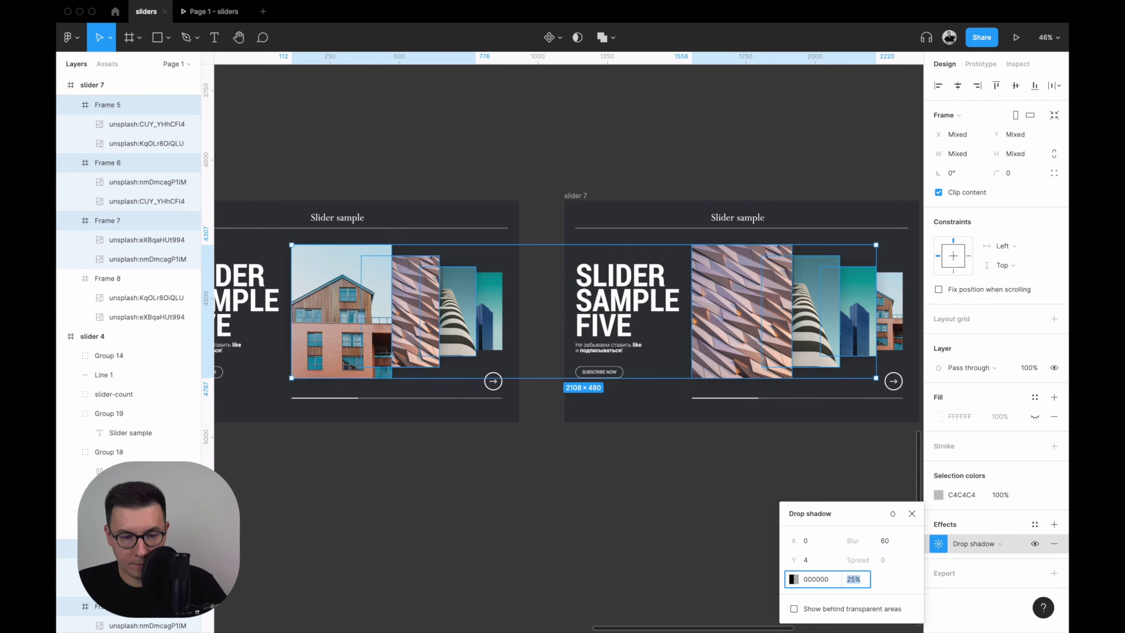
pyautogui.write('75')
pyautogui.press('Return')
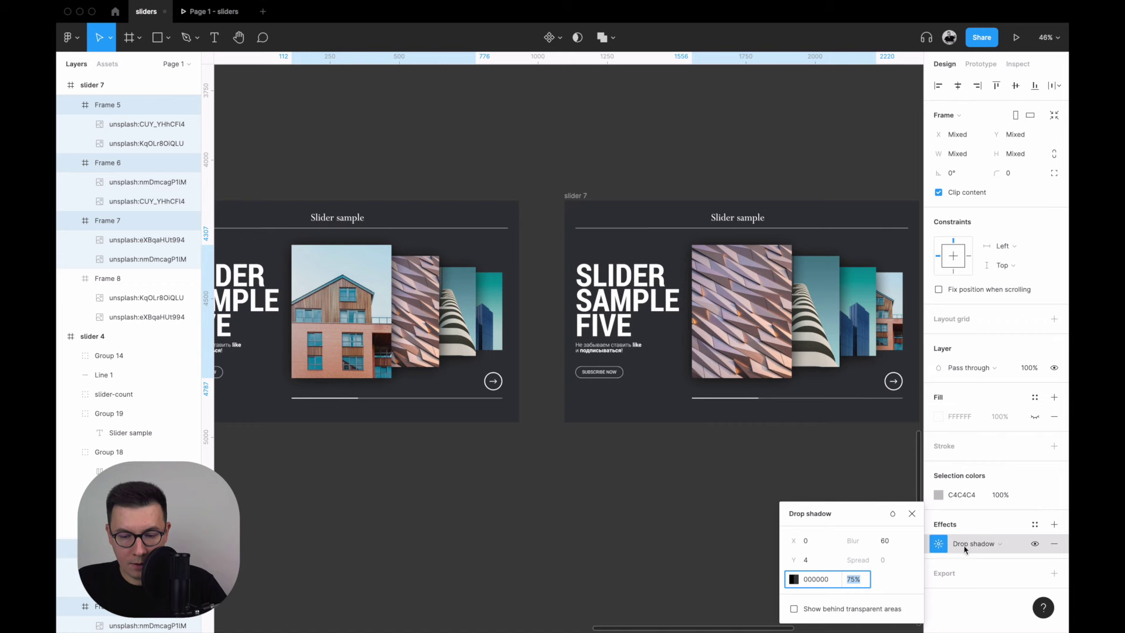
pyautogui.click(679, 144)
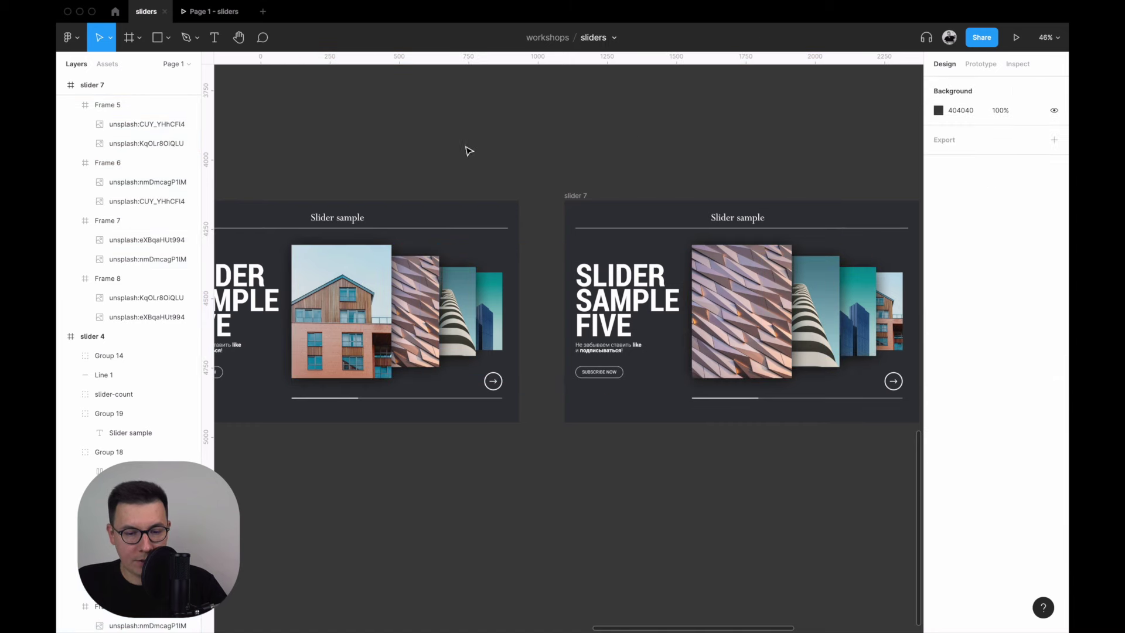
# Present the Slider 4 prototype and click the arrow five times to flip between slides.
pyautogui.click(211, 12)
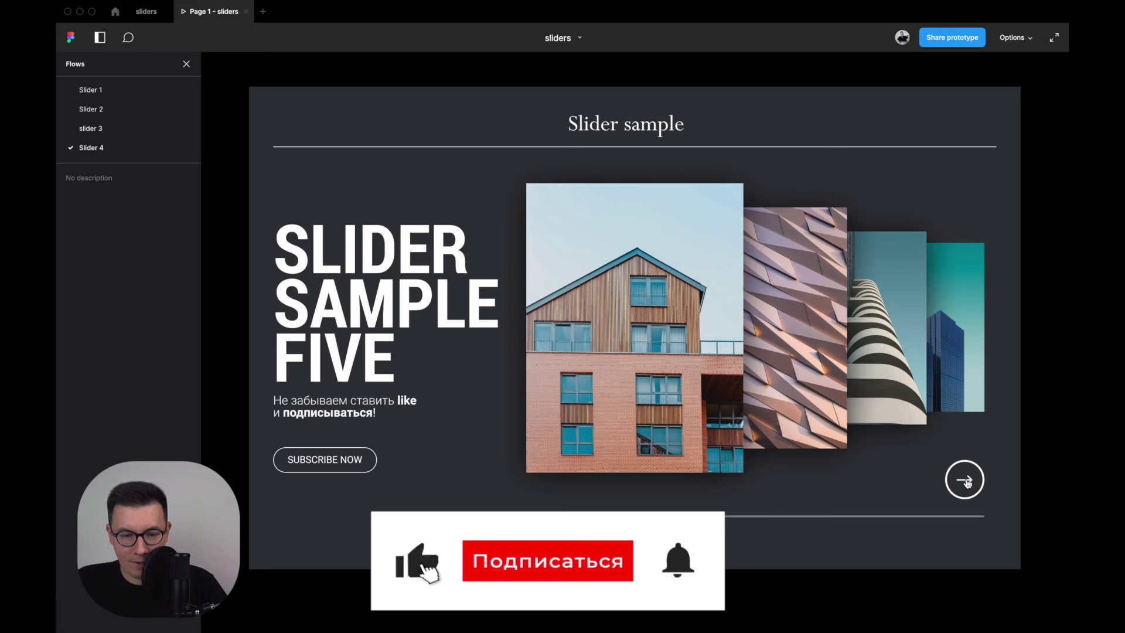
pyautogui.click(966, 482)
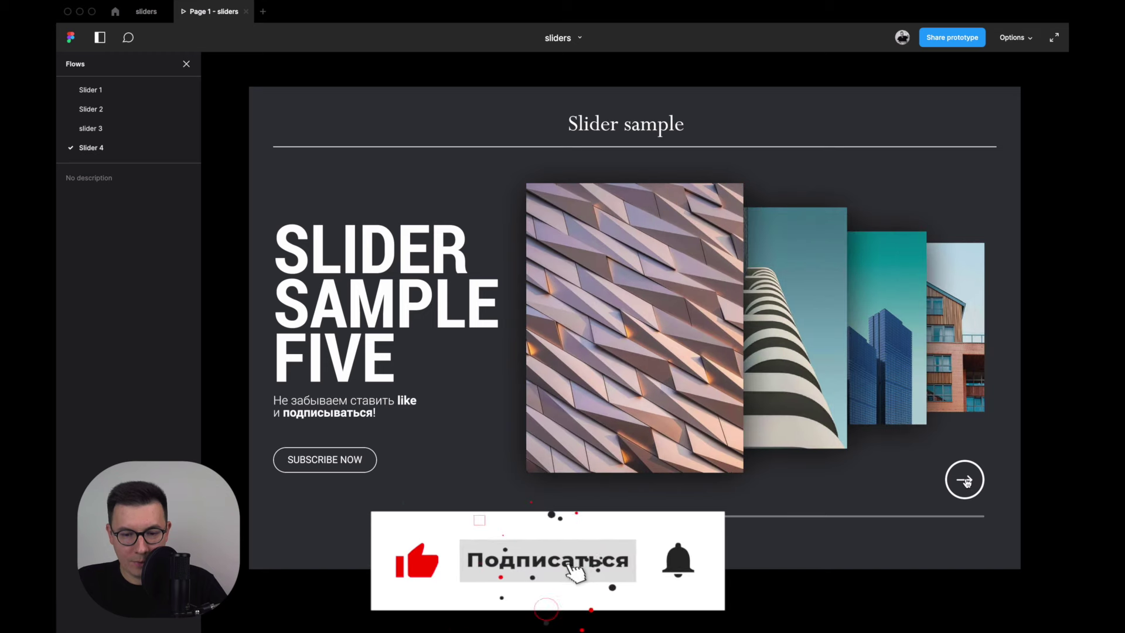
pyautogui.click(966, 481)
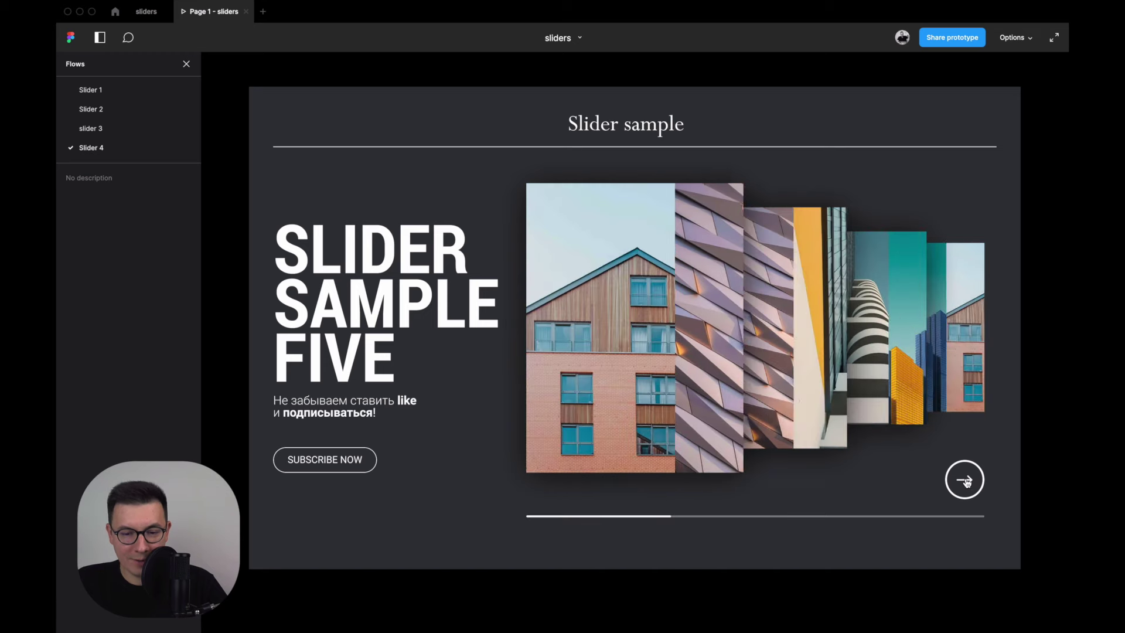
pyautogui.click(965, 482)
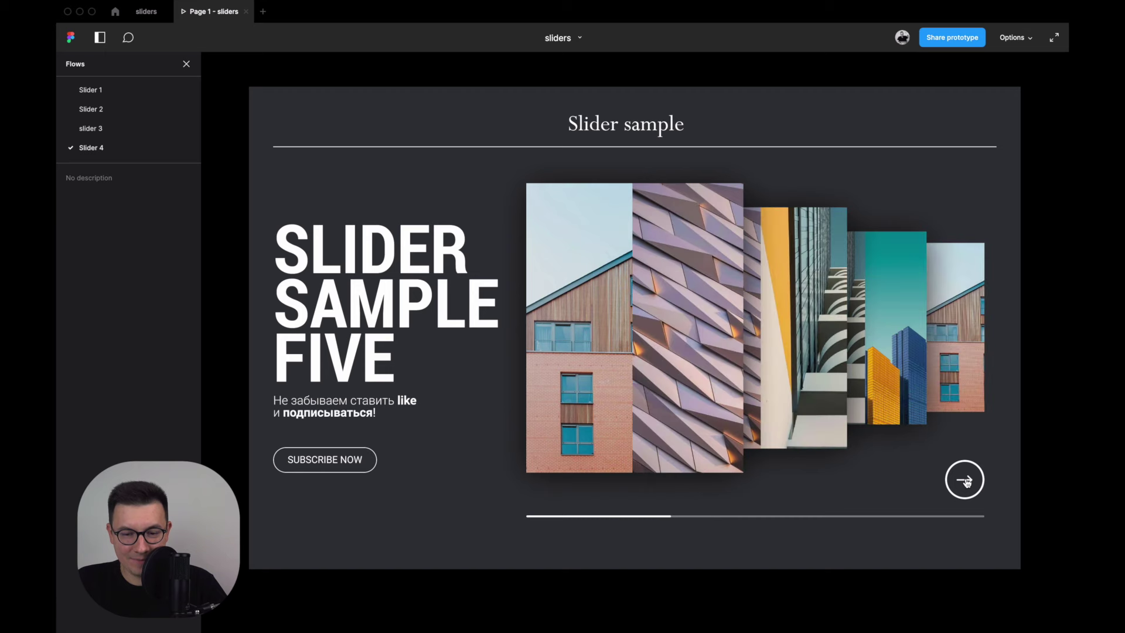
pyautogui.click(966, 482)
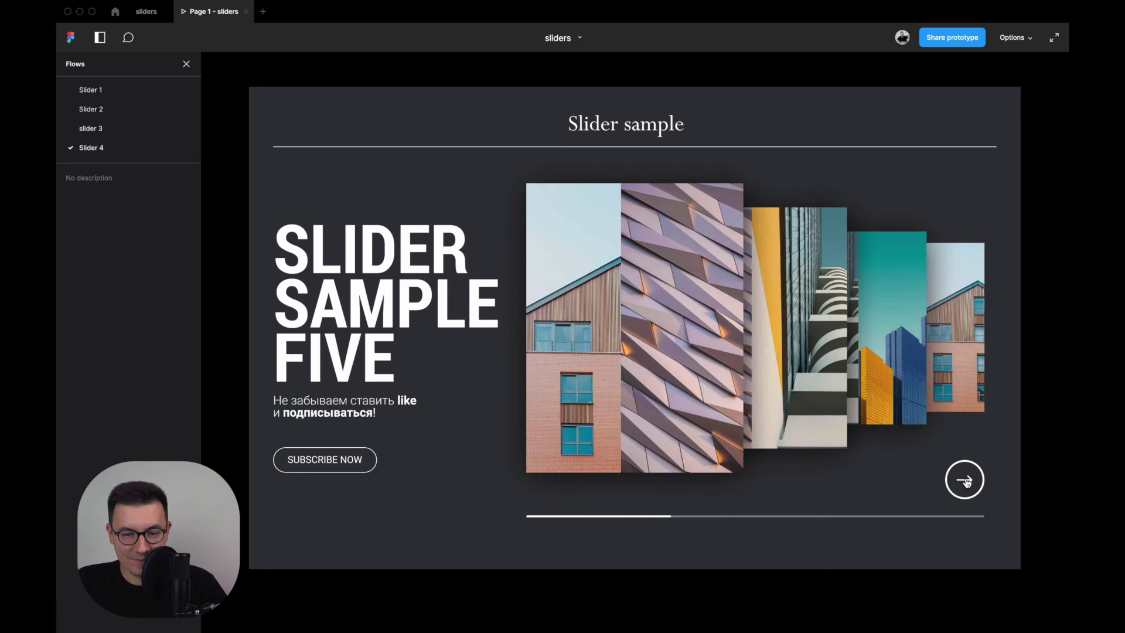
pyautogui.click(967, 482)
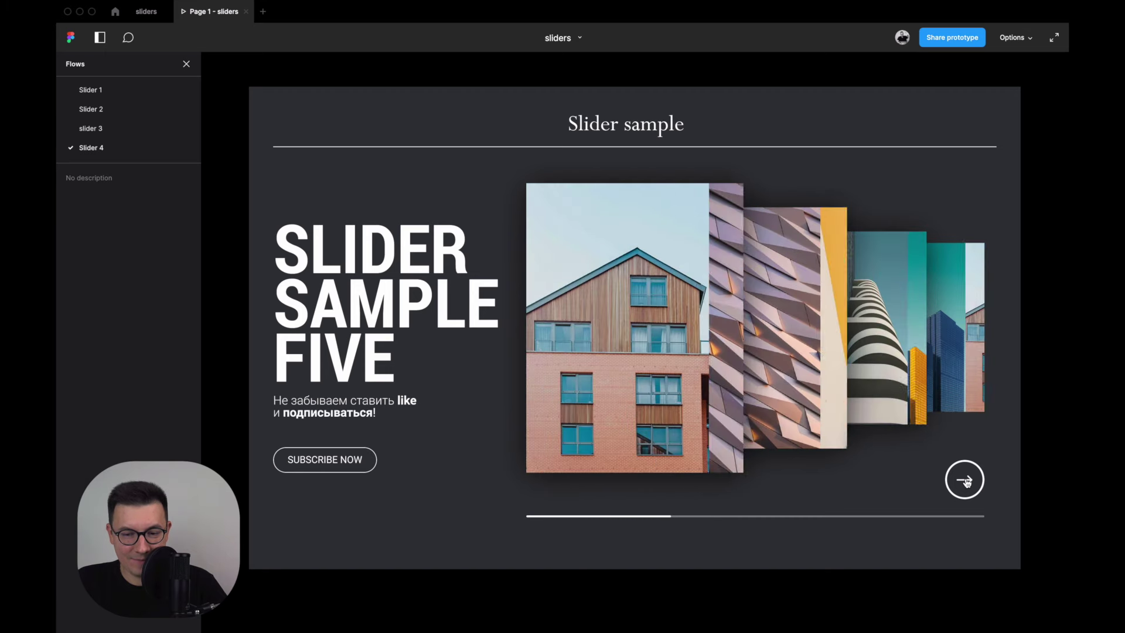